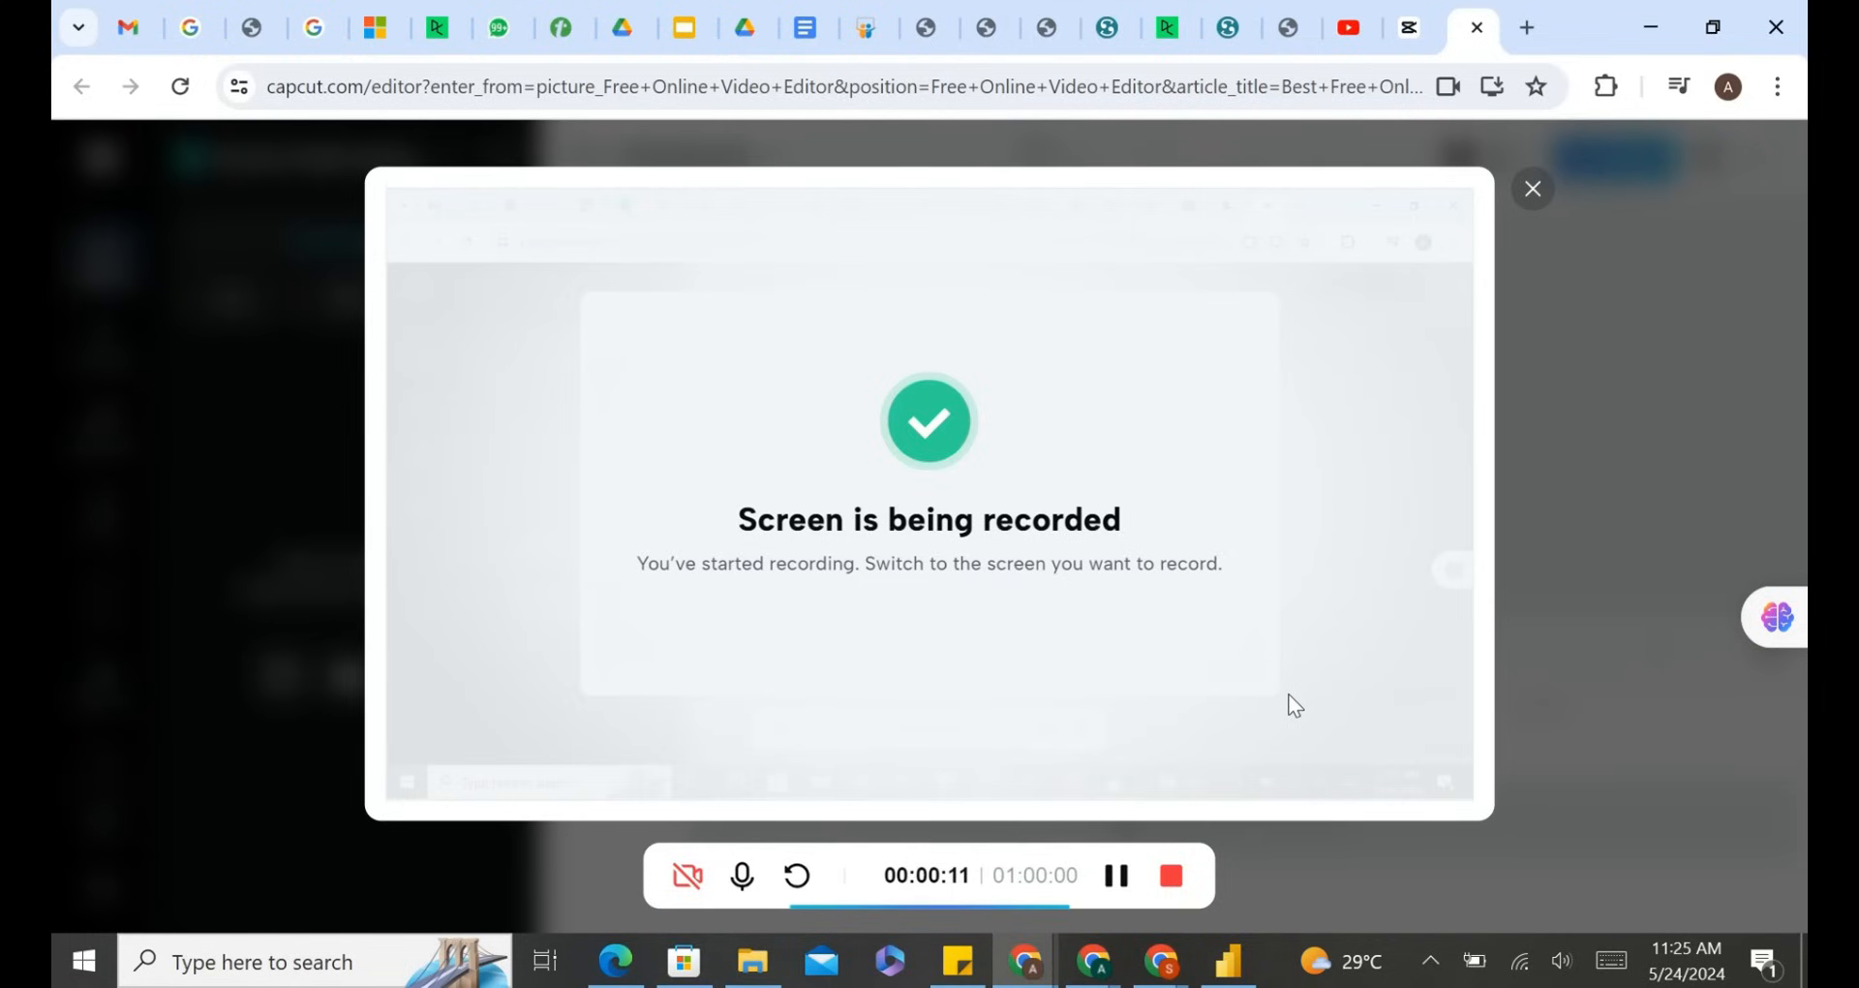
Launch Power BI Desktop from its Microsoft Store page.
{"action": "left_click", "coordinate": [697, 969]}
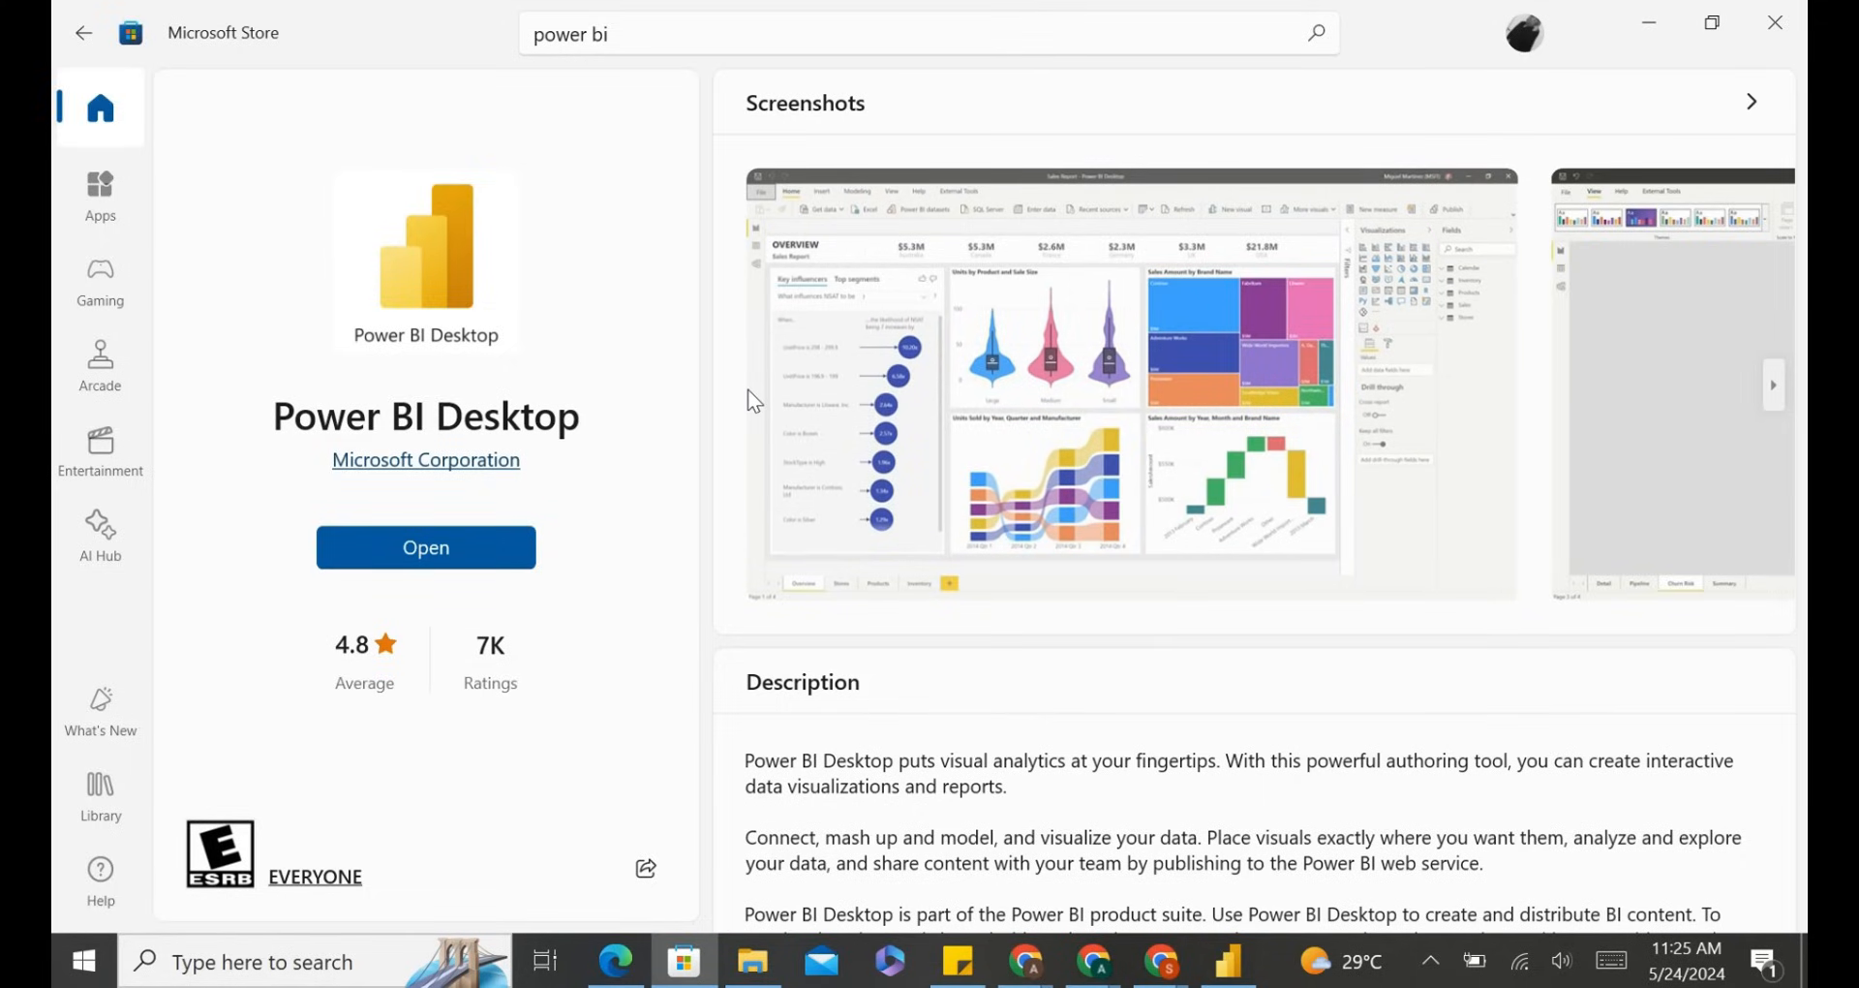
{"action": "left_click", "coordinate": [1065, 32]}
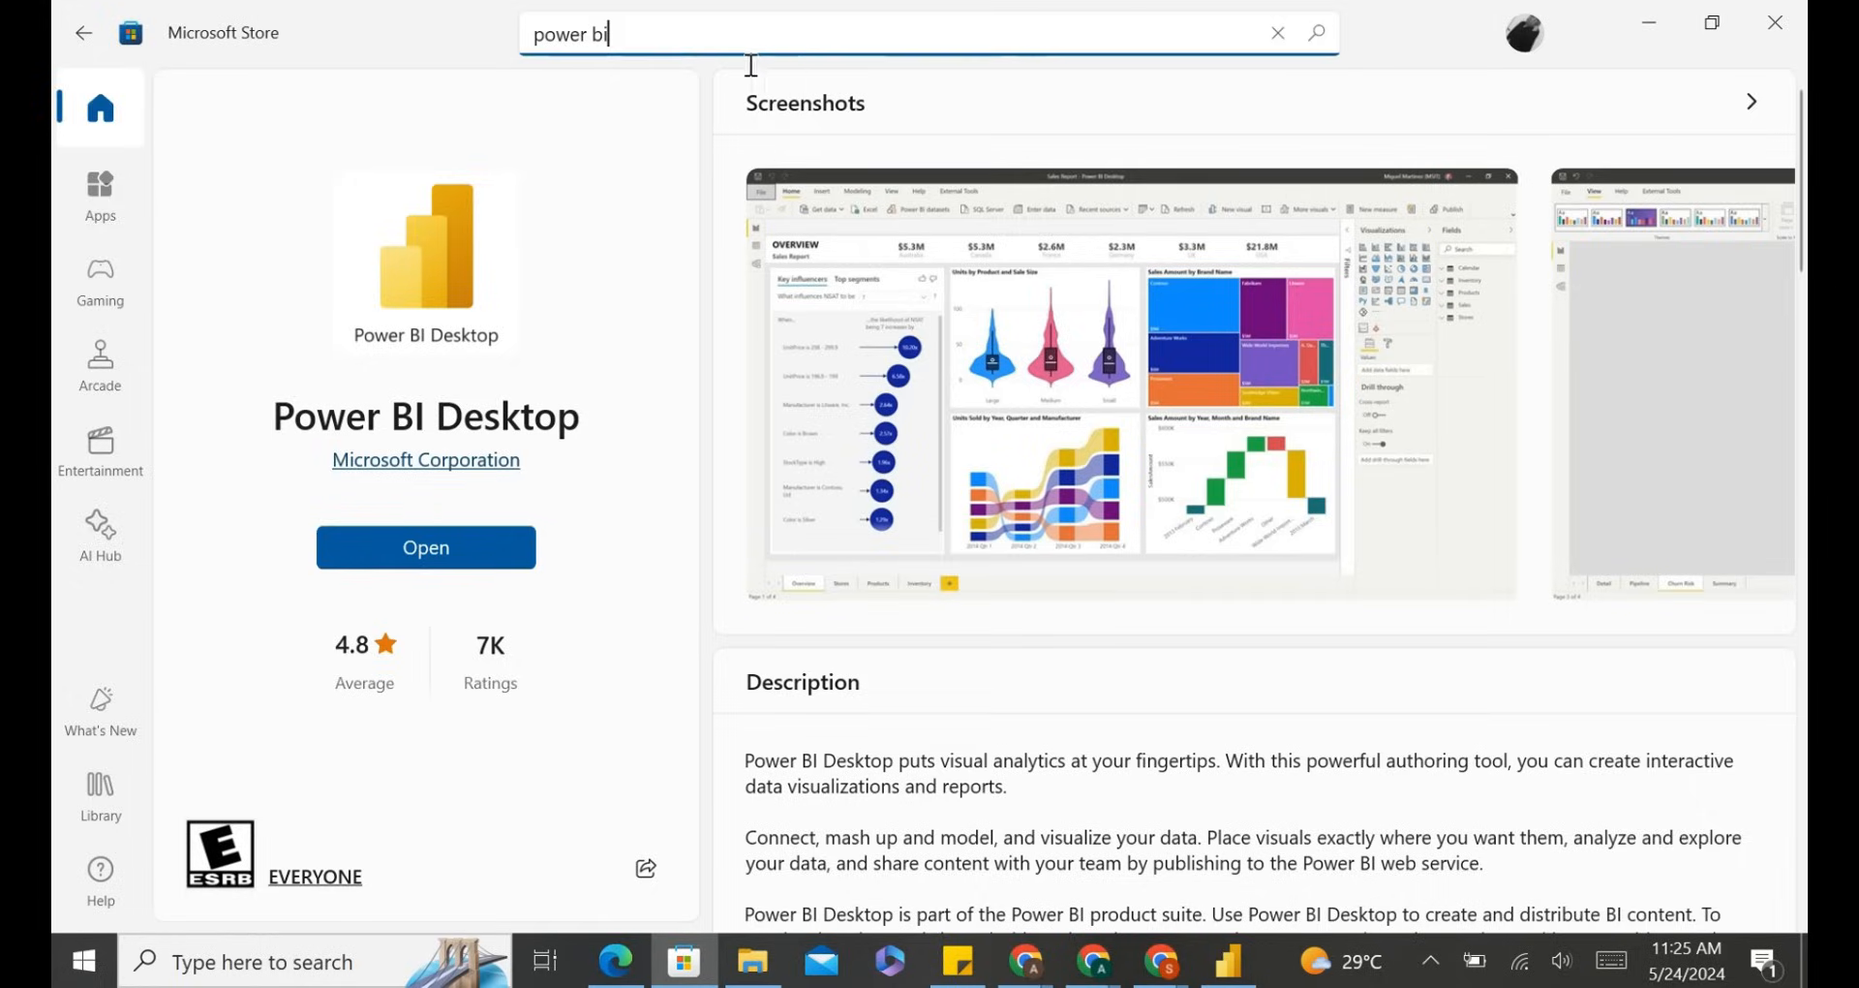
{"action": "double_click", "coordinate": [597, 34]}
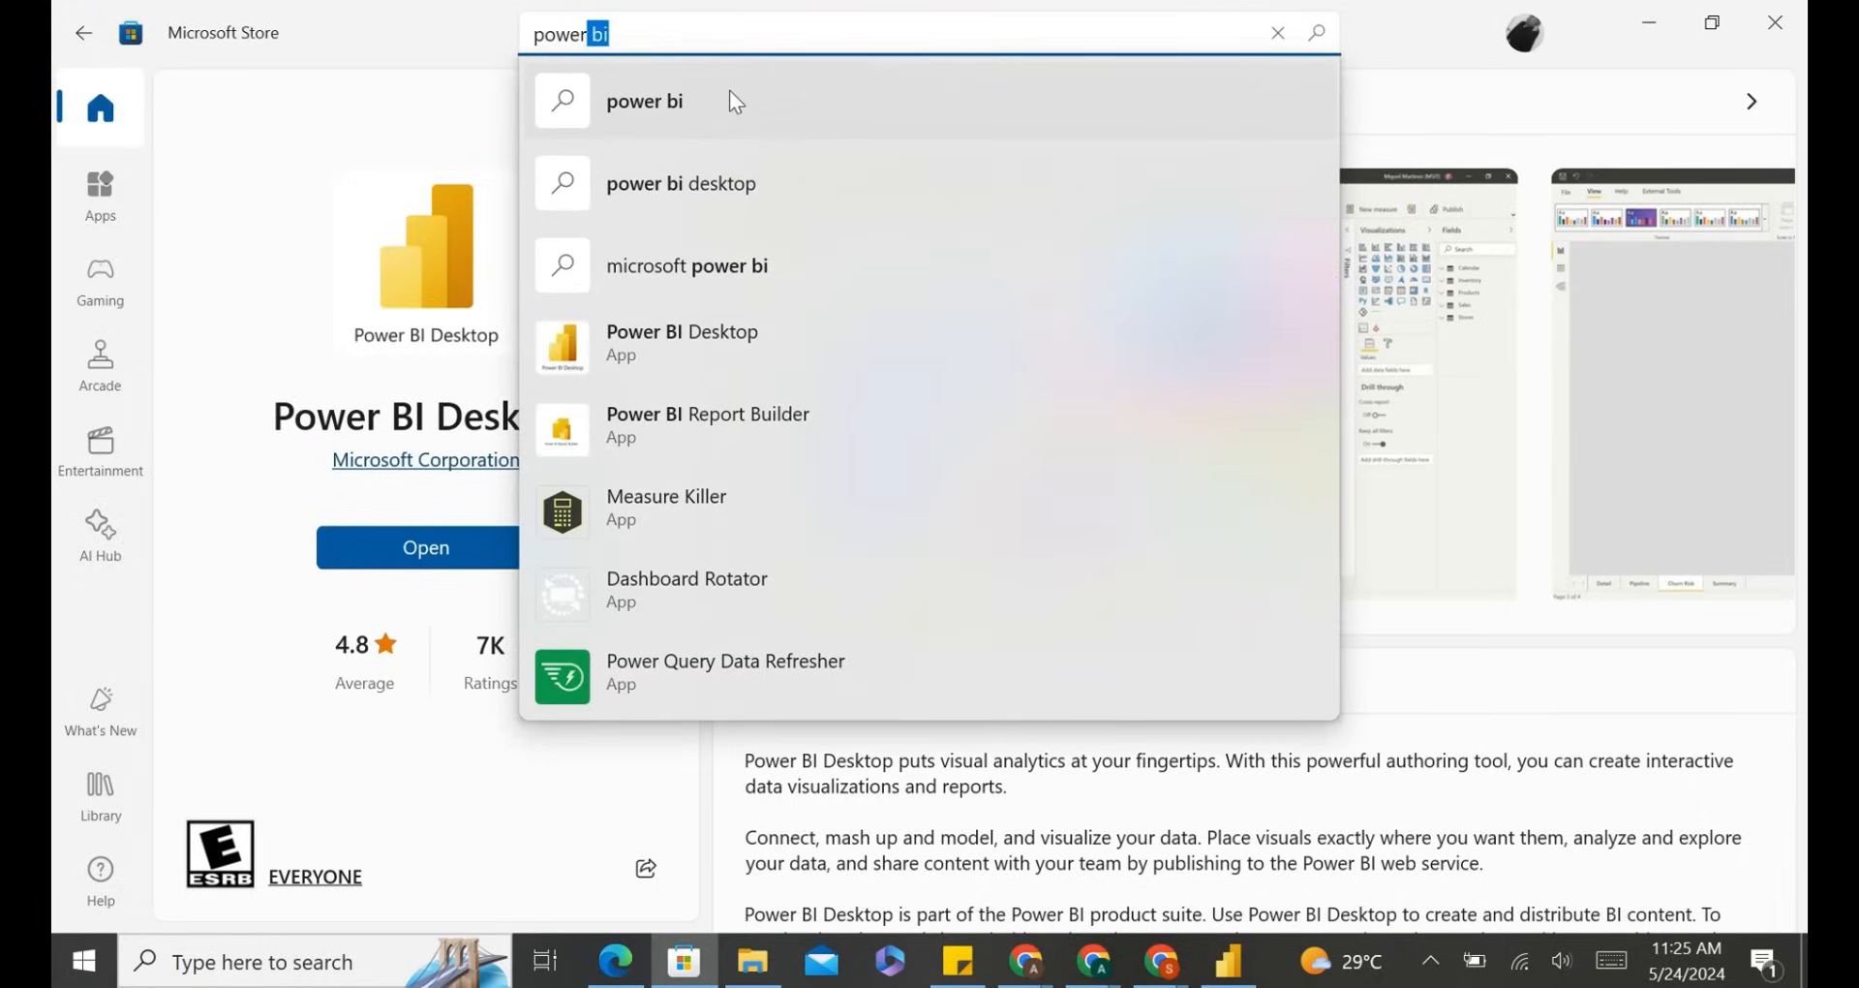
{"action": "left_click", "coordinate": [773, 356]}
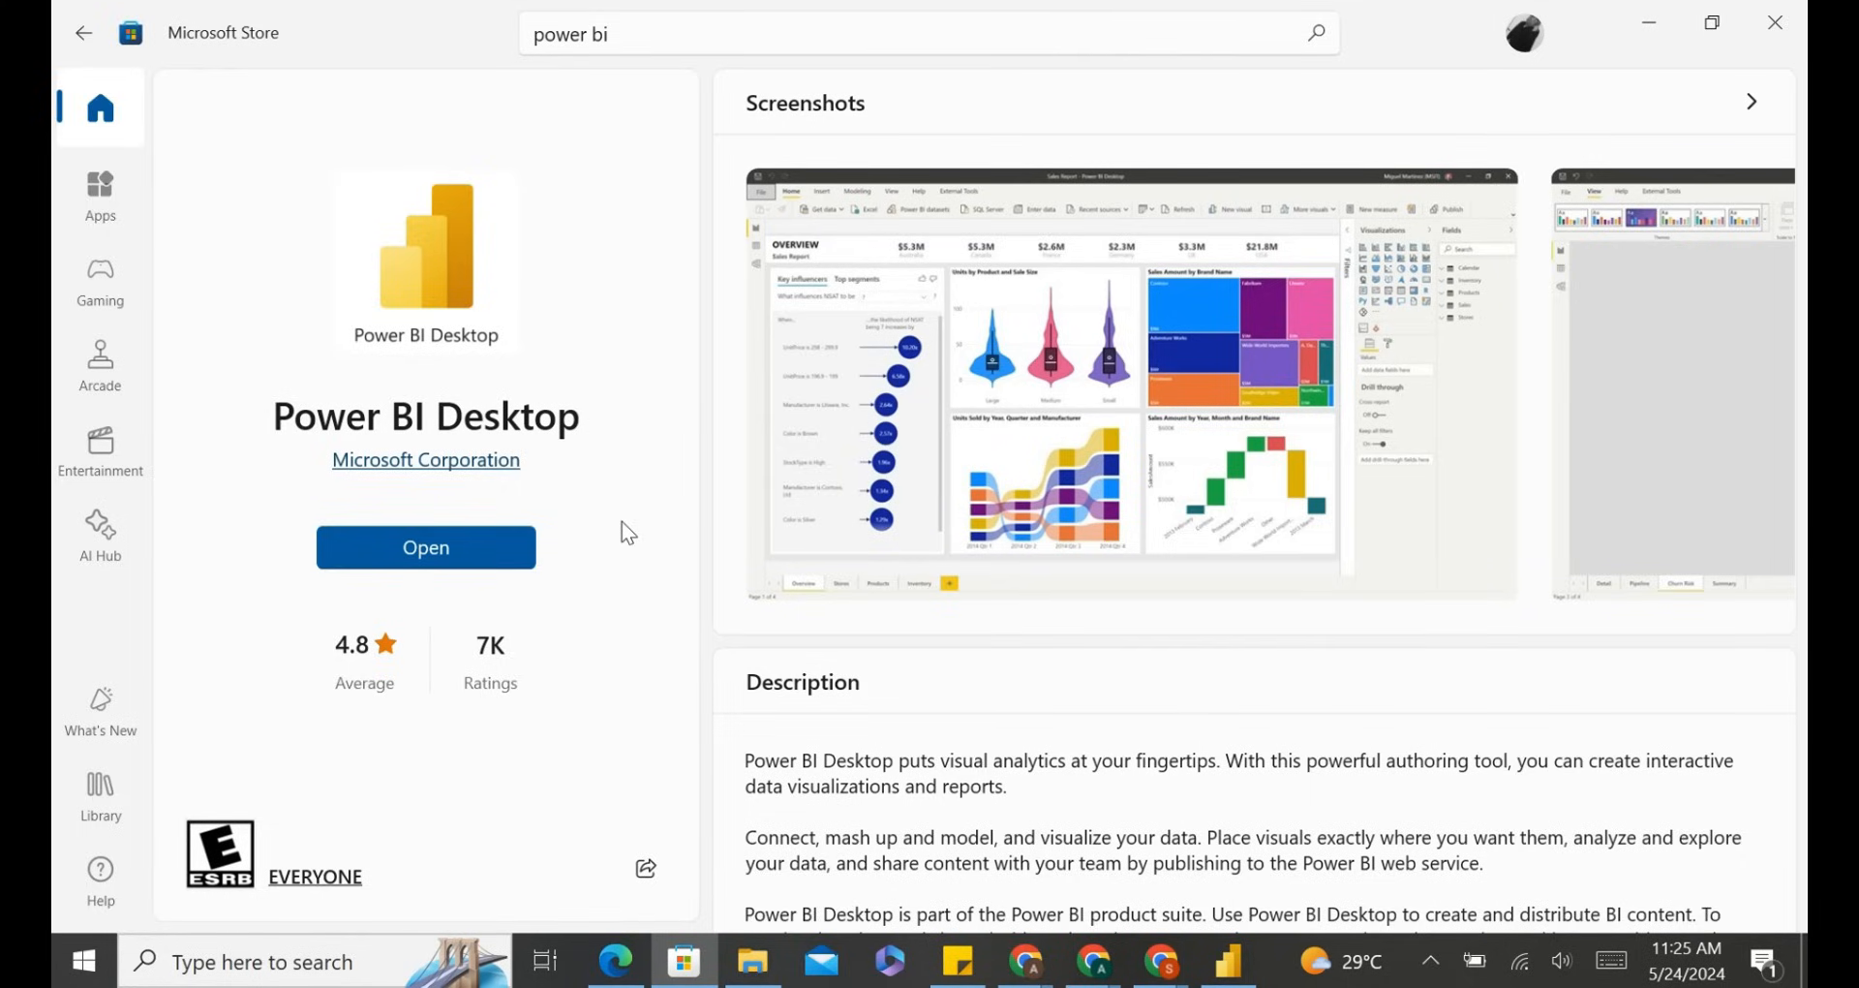
{"action": "scroll", "coordinate": [811, 445], "scroll_direction": "up", "scroll_amount": 1}
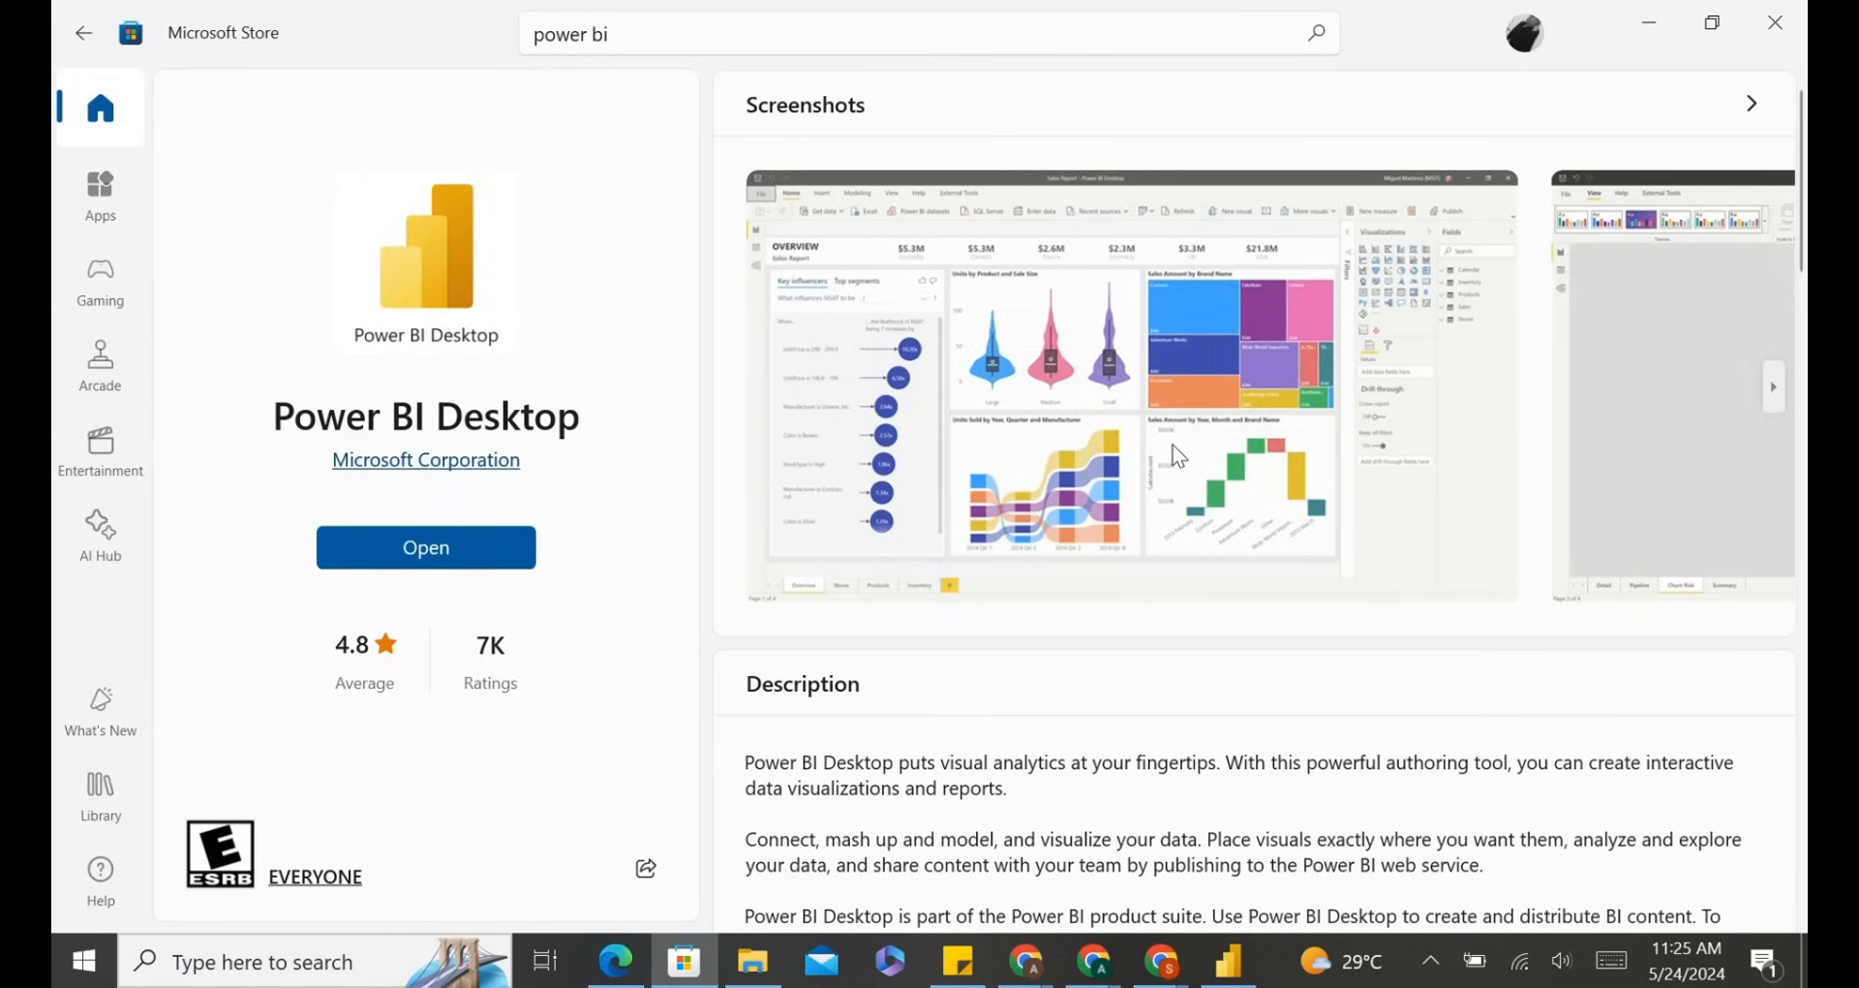
{"action": "left_click", "coordinate": [476, 562]}
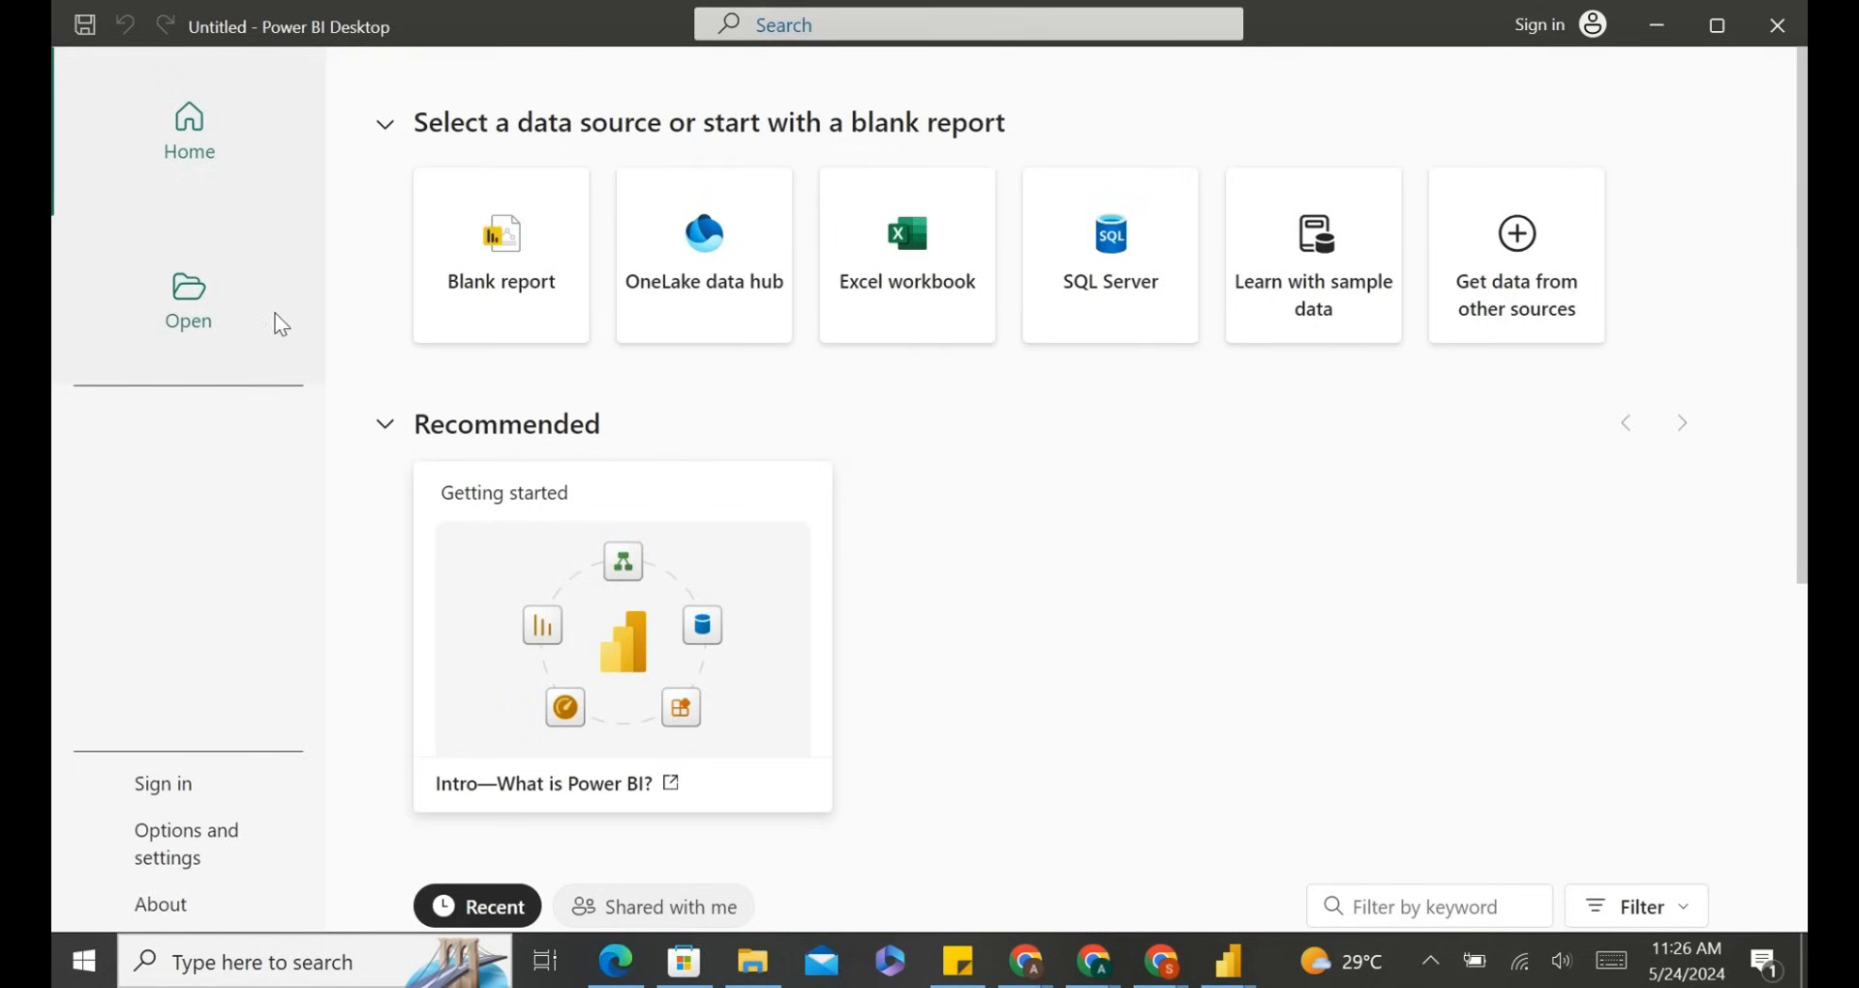
Look over the start screen's data sources and recent files, then start a blank report.
{"action": "scroll", "coordinate": [632, 618], "scroll_direction": "down", "scroll_amount": 2}
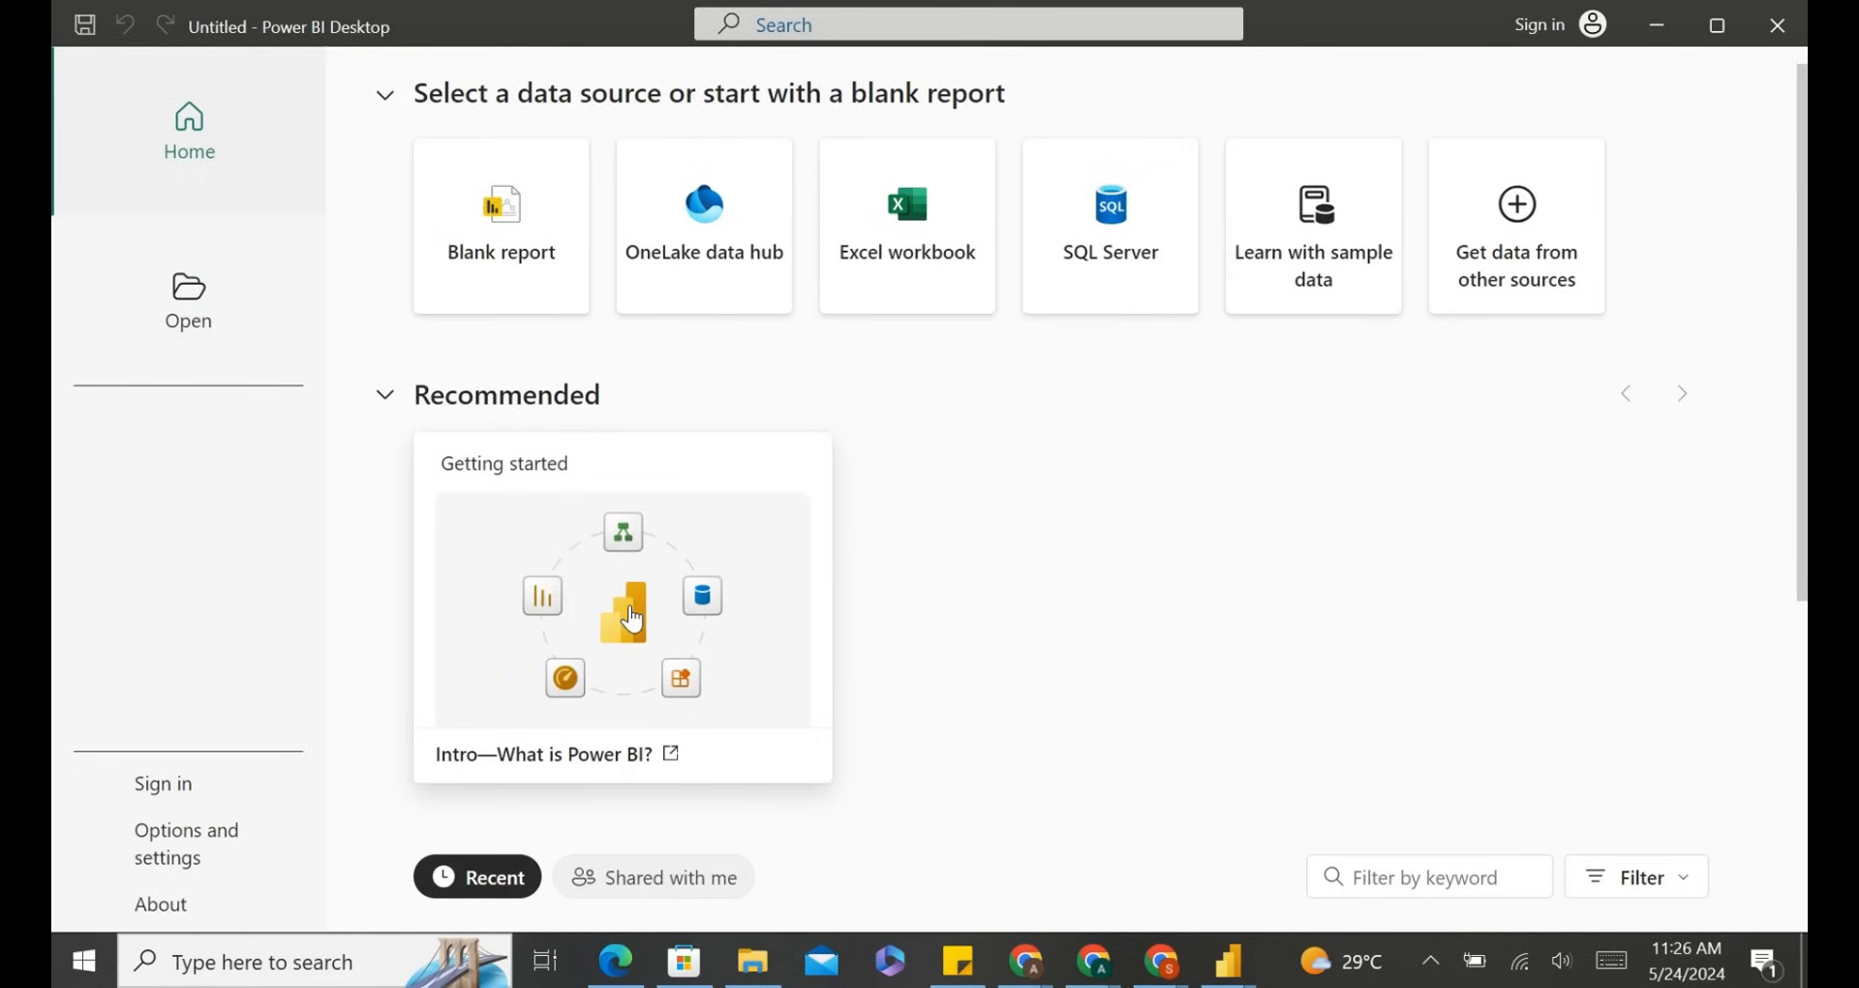
{"action": "scroll", "coordinate": [632, 617], "scroll_direction": "down", "scroll_amount": 1}
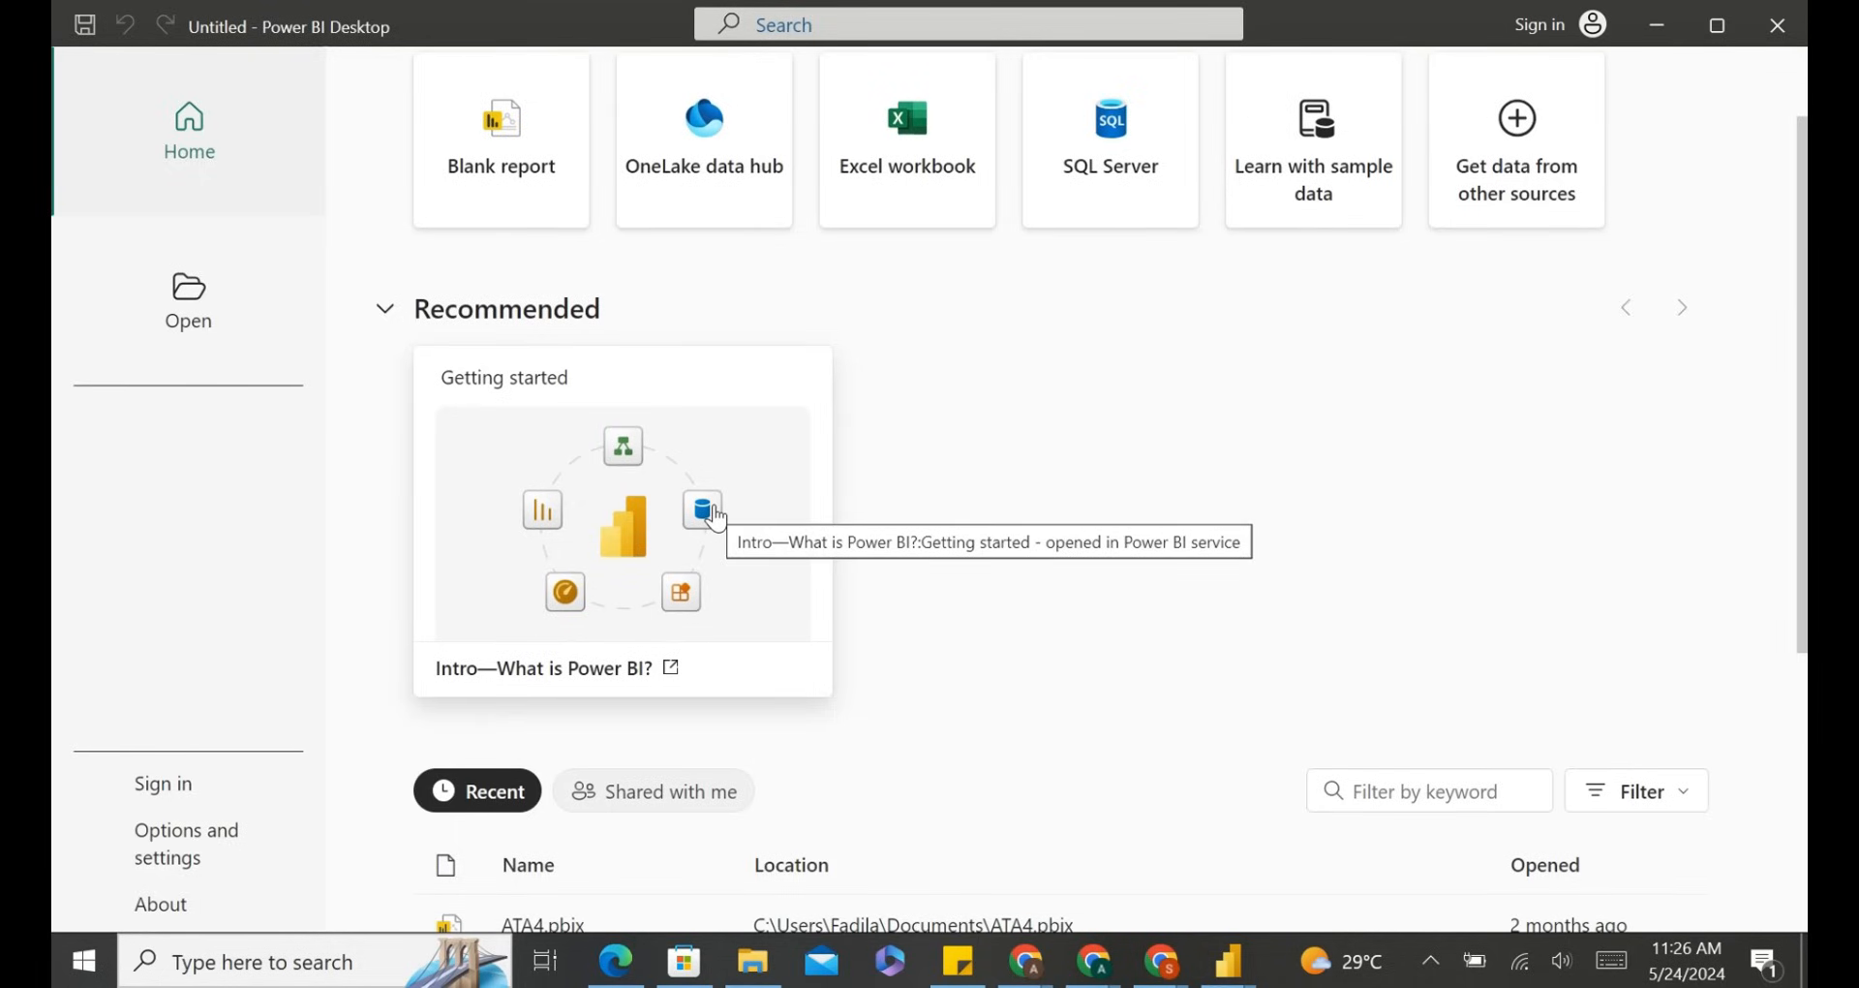
{"action": "scroll", "coordinate": [715, 515], "scroll_direction": "down", "scroll_amount": 4}
{"action": "scroll", "coordinate": [781, 677], "scroll_direction": "down", "scroll_amount": 3}
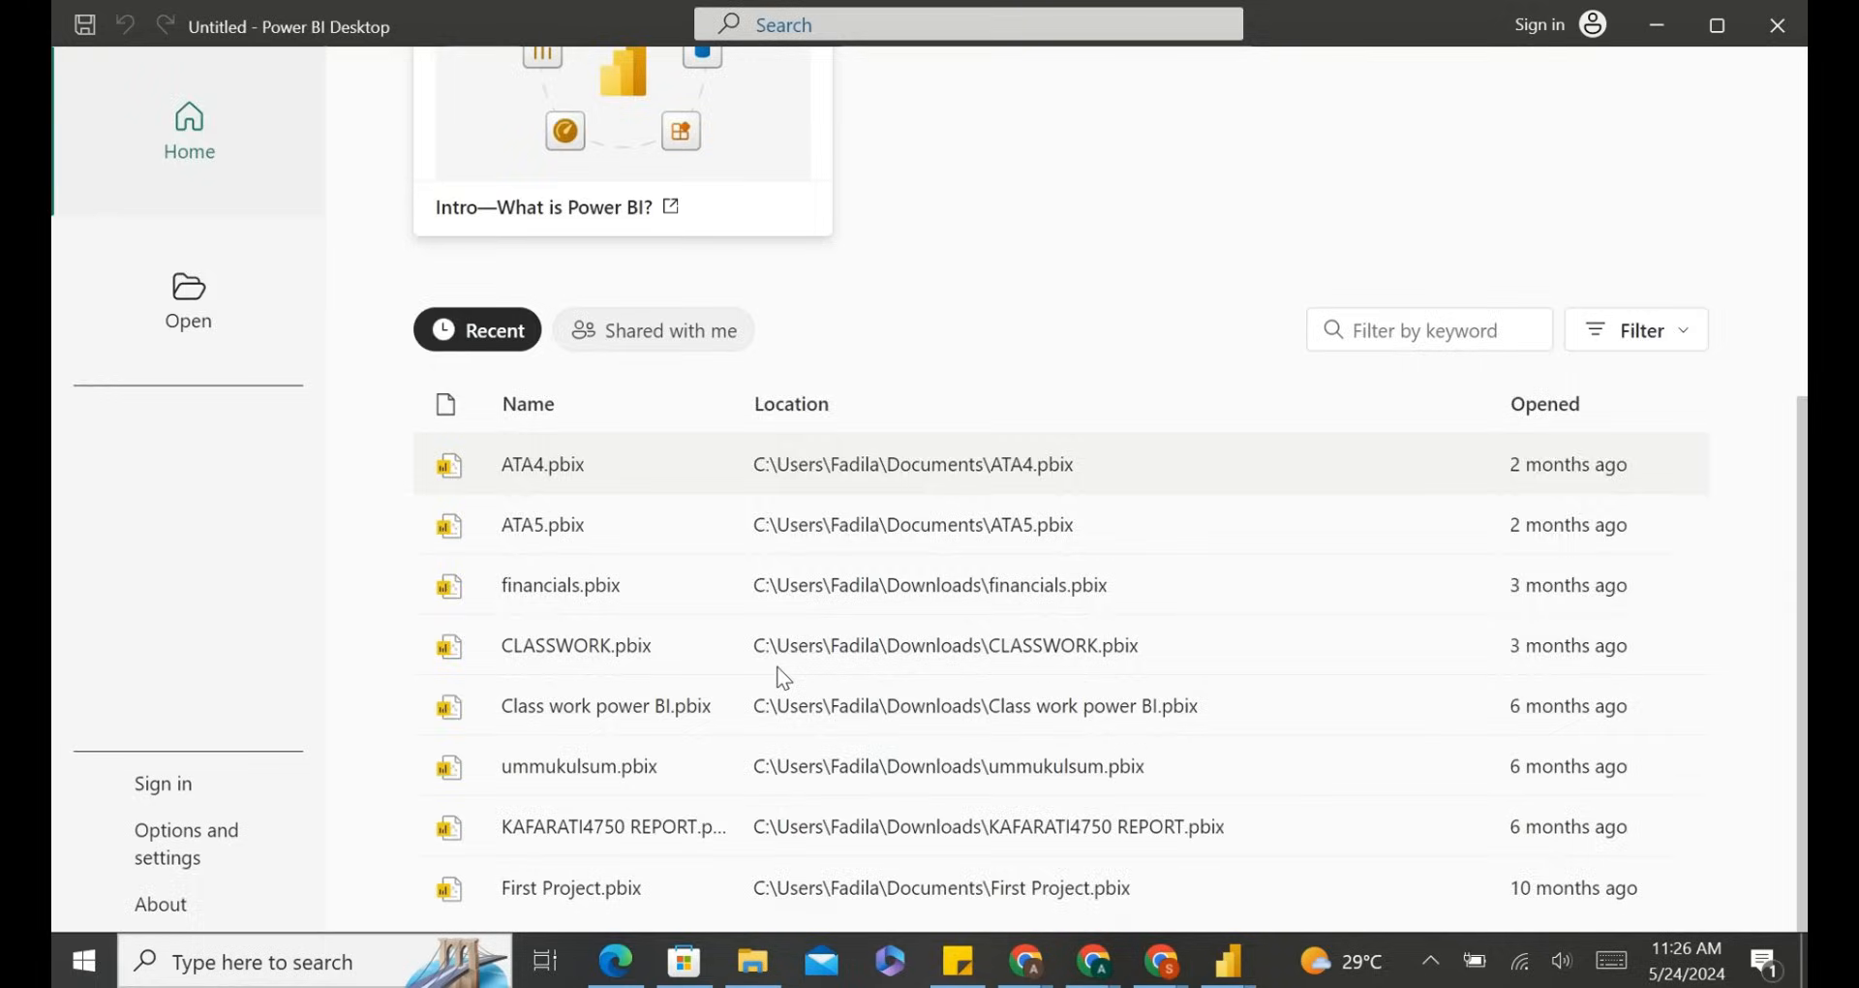
{"action": "scroll", "coordinate": [784, 677], "scroll_direction": "up", "scroll_amount": 7}
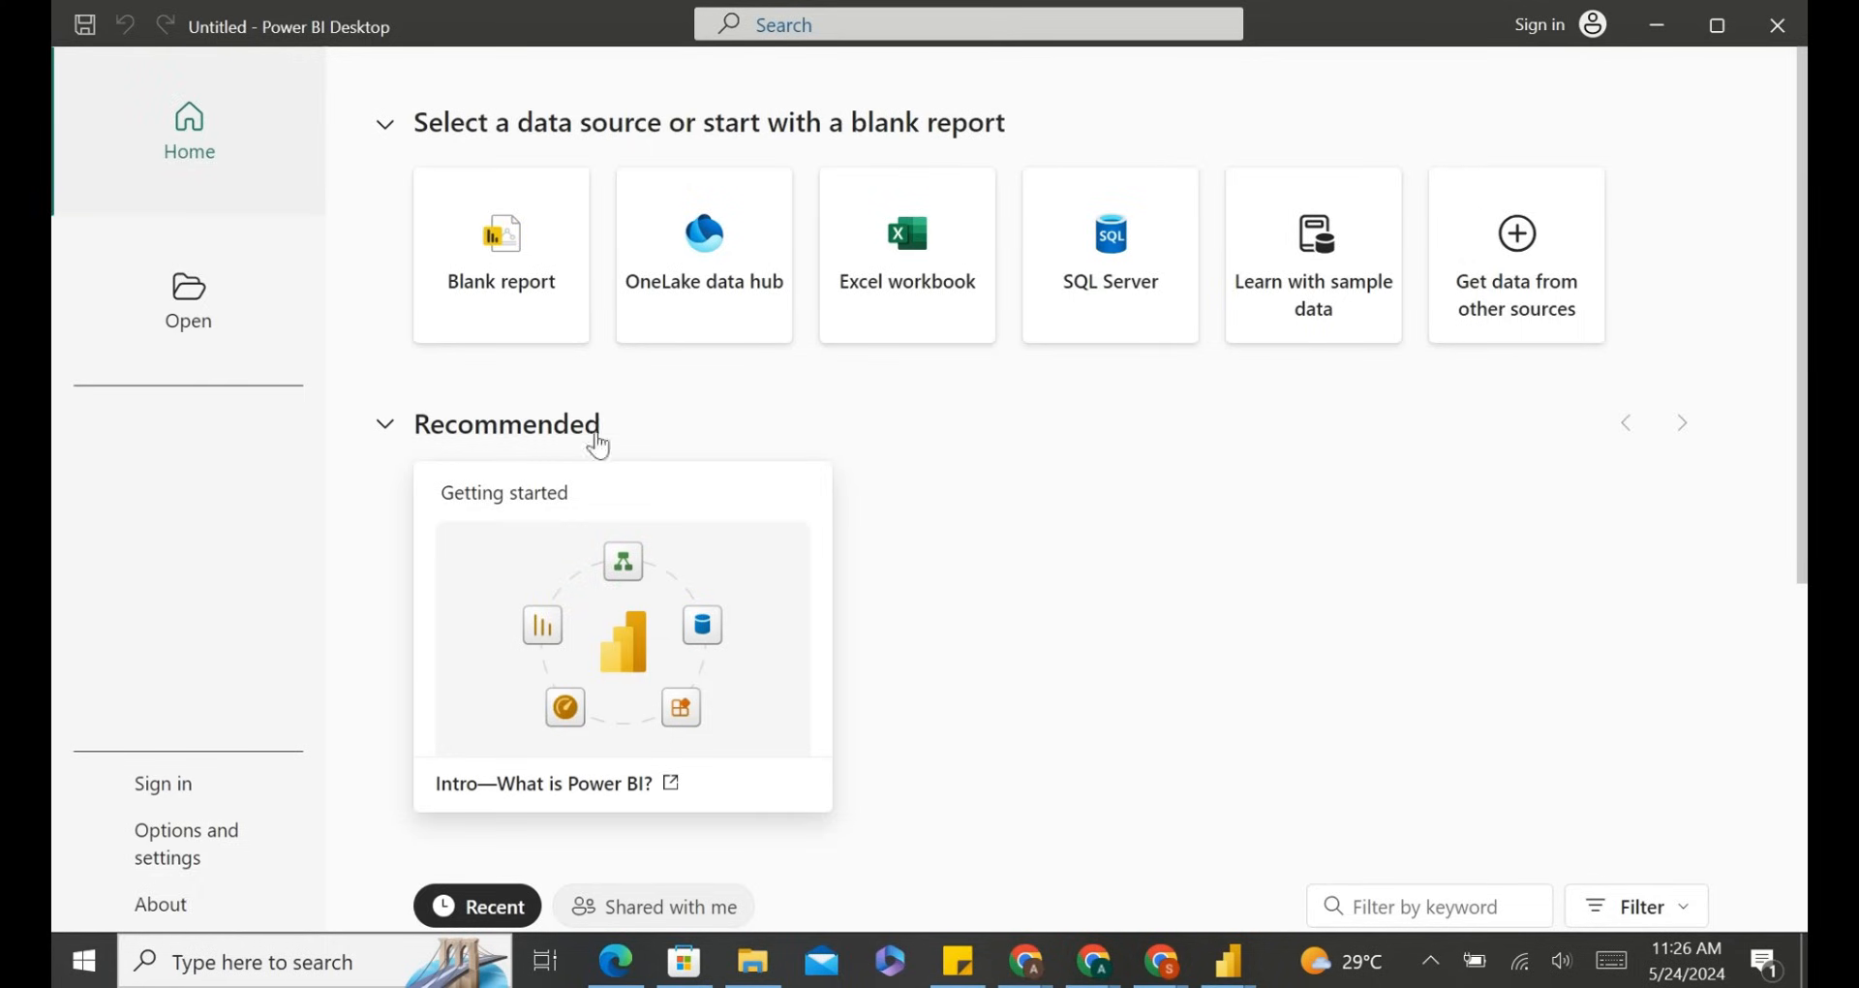
{"action": "left_click", "coordinate": [458, 247]}
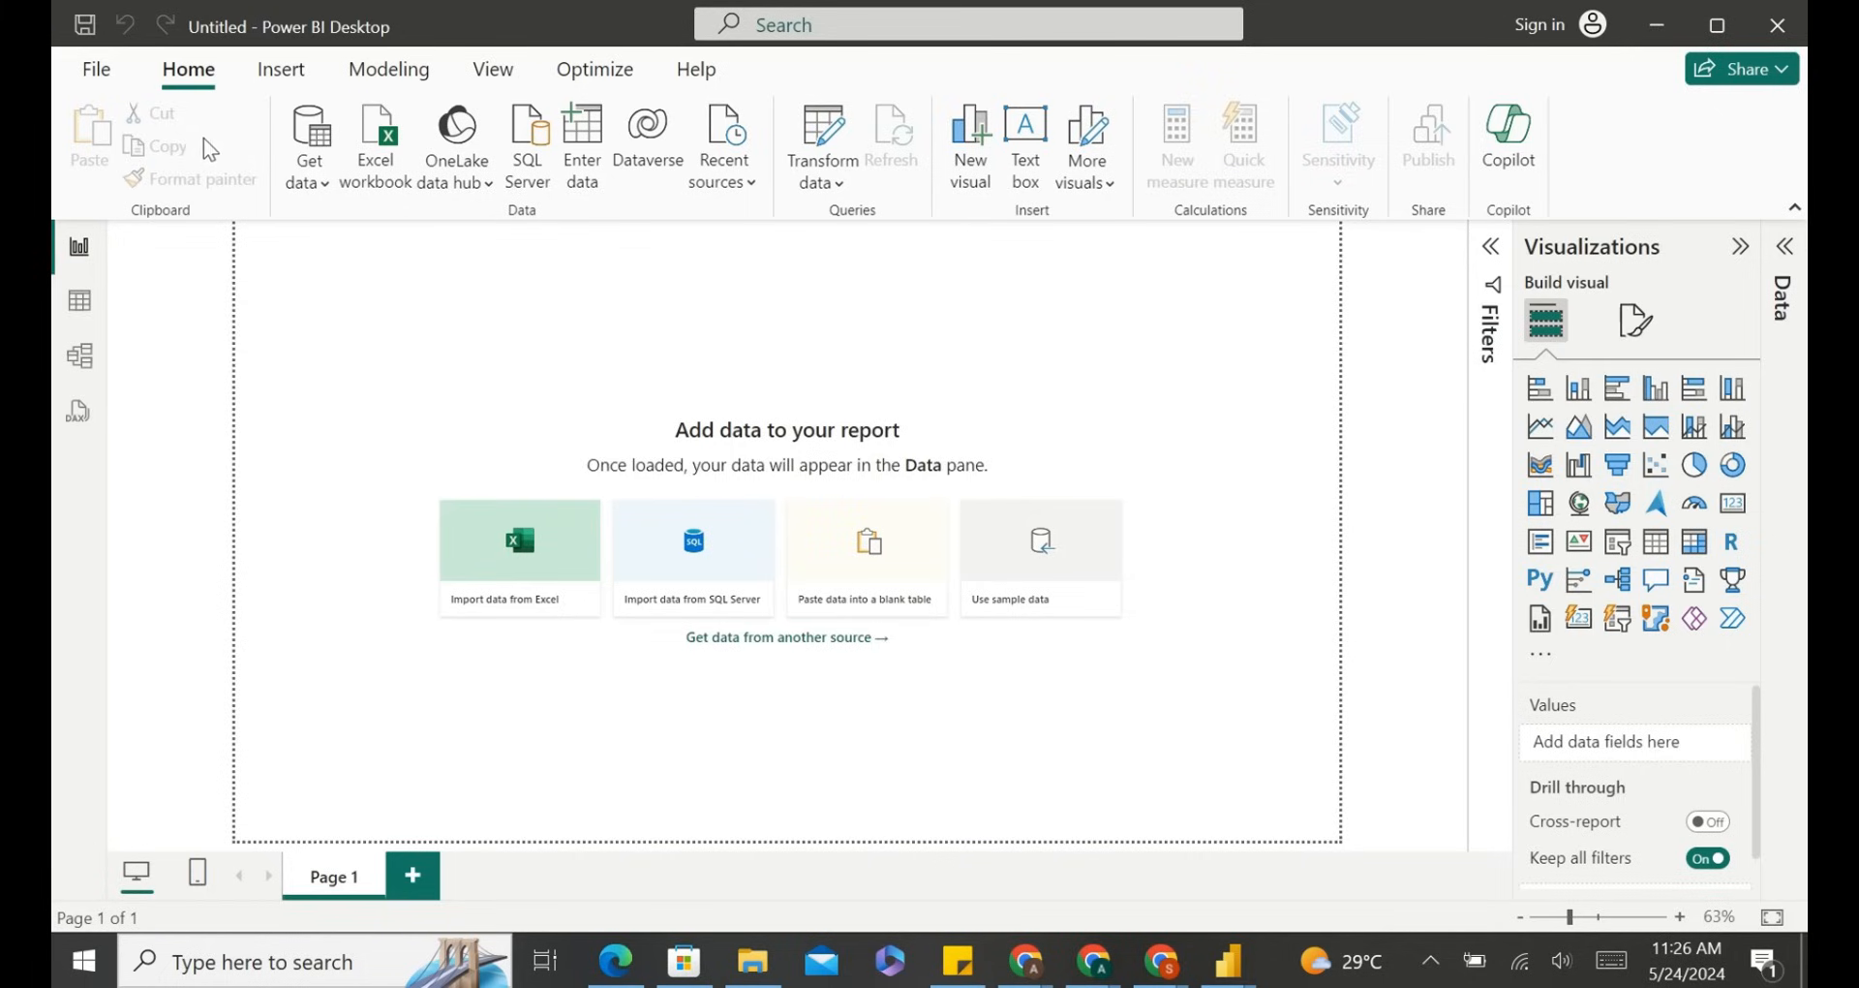
Browse the File, Database, Microsoft Fabric and Power Platform connector categories in the Get Data dialog, then close it.
{"action": "left_click", "coordinate": [306, 184]}
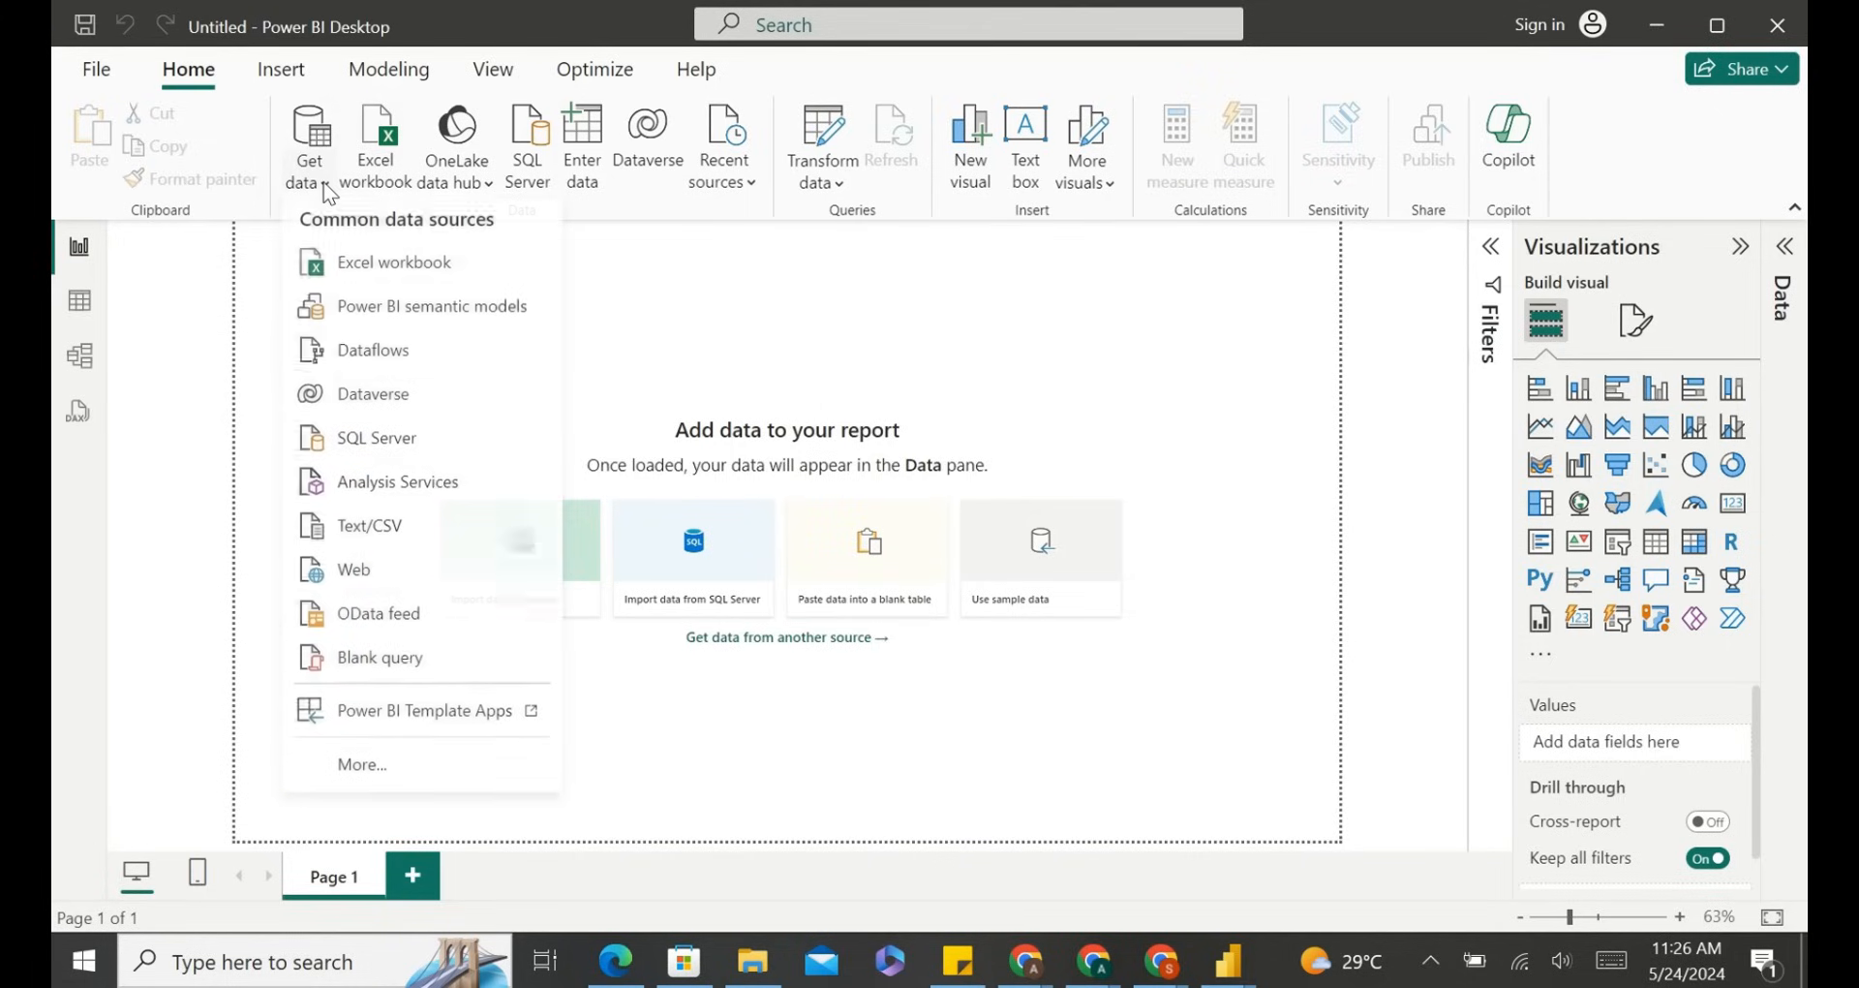
{"action": "left_click", "coordinate": [397, 774]}
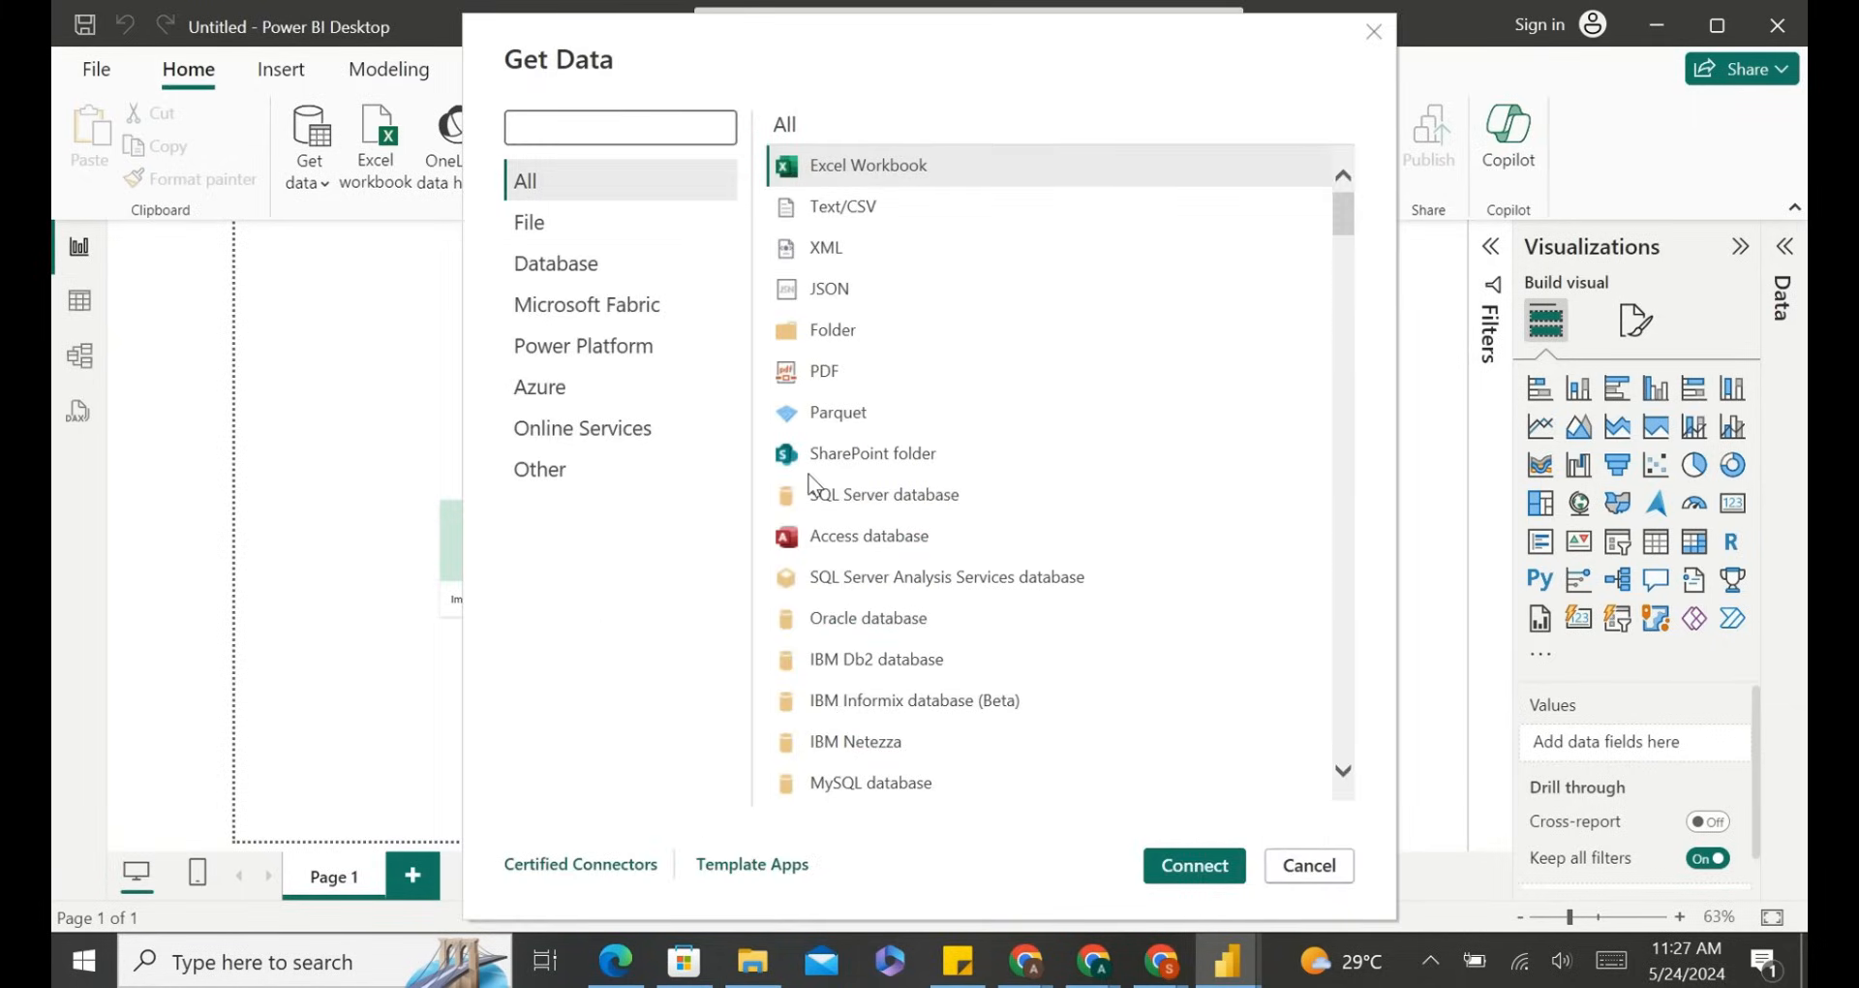
{"action": "left_click", "coordinate": [618, 225]}
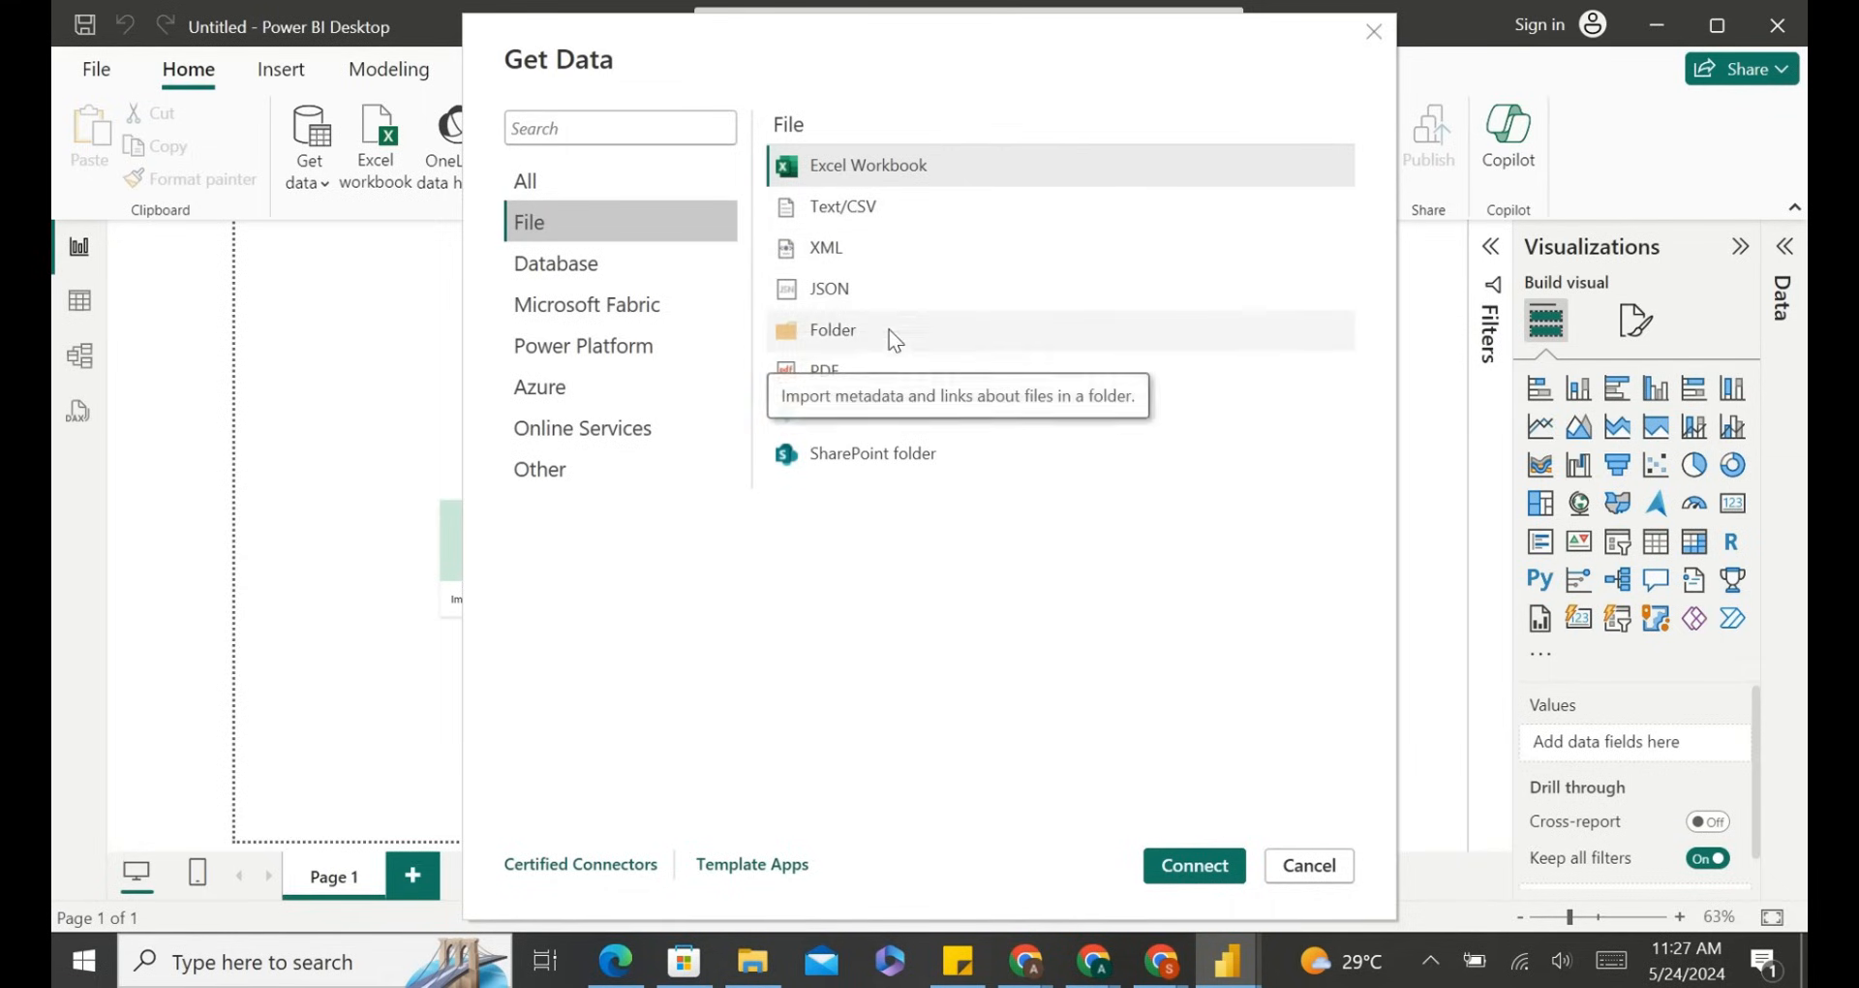
{"action": "left_click", "coordinate": [567, 265]}
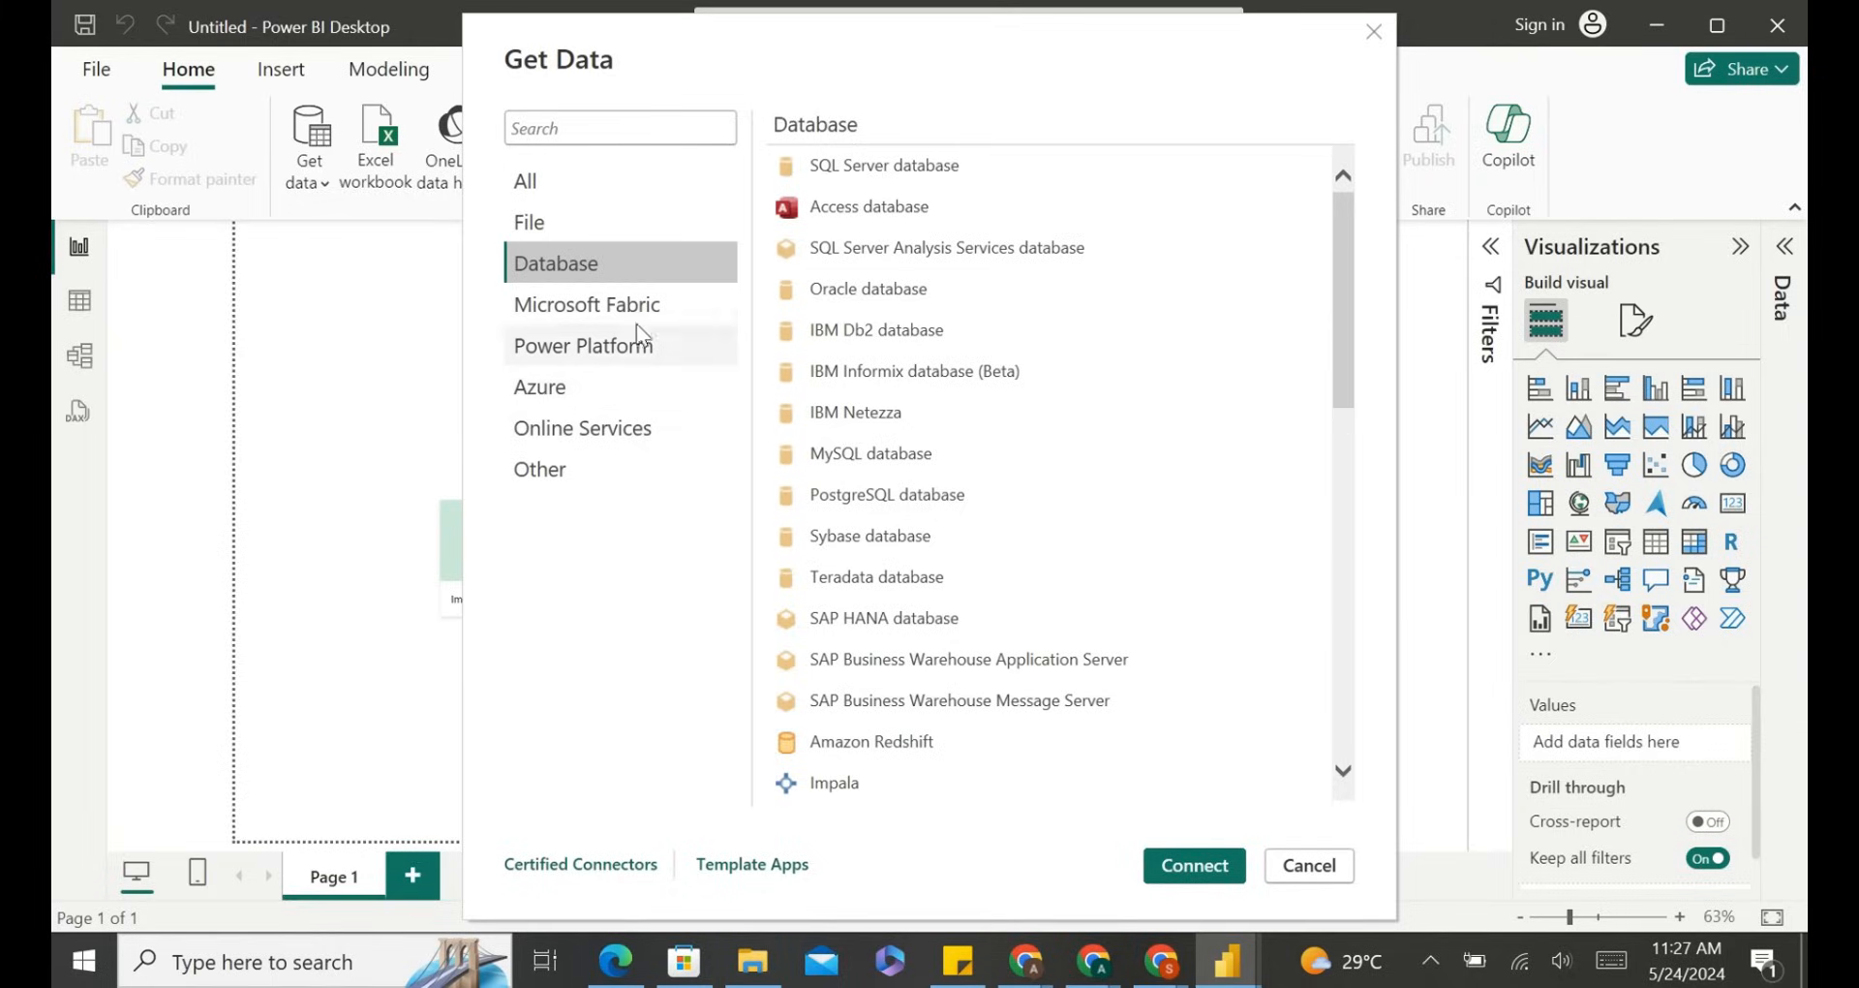
{"action": "left_click", "coordinate": [572, 304]}
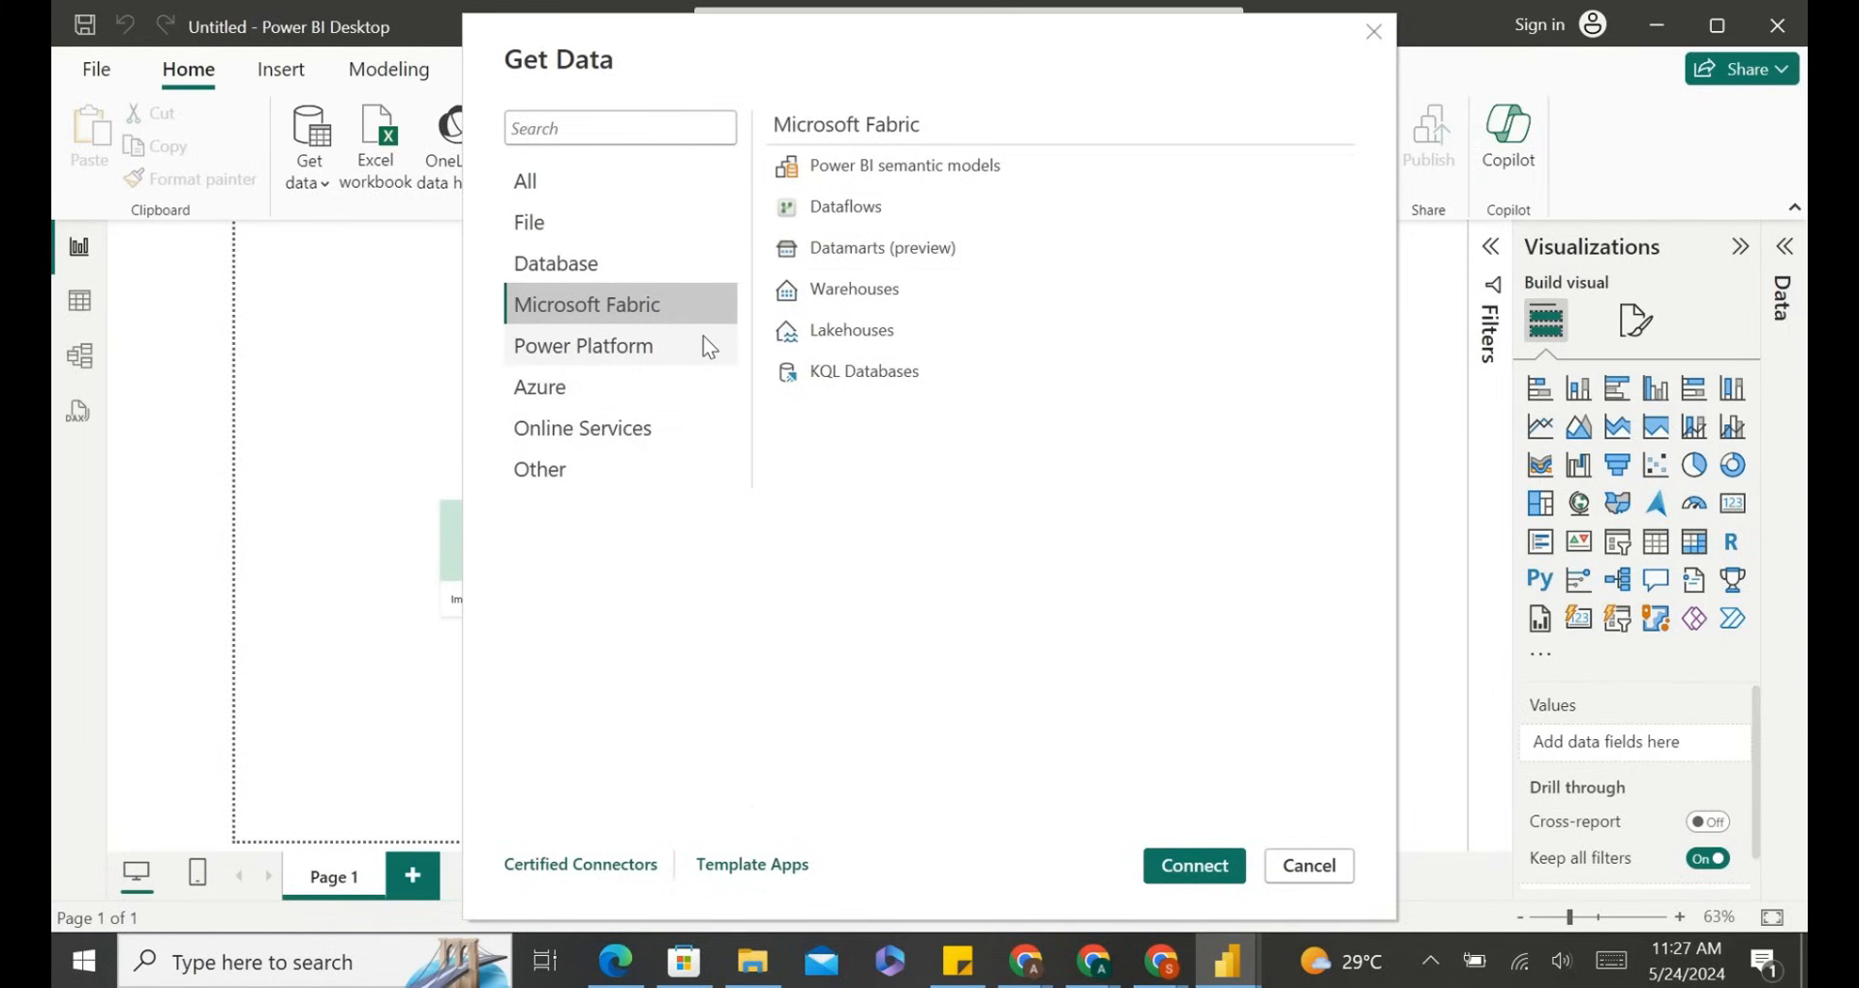
{"action": "left_click", "coordinate": [664, 353]}
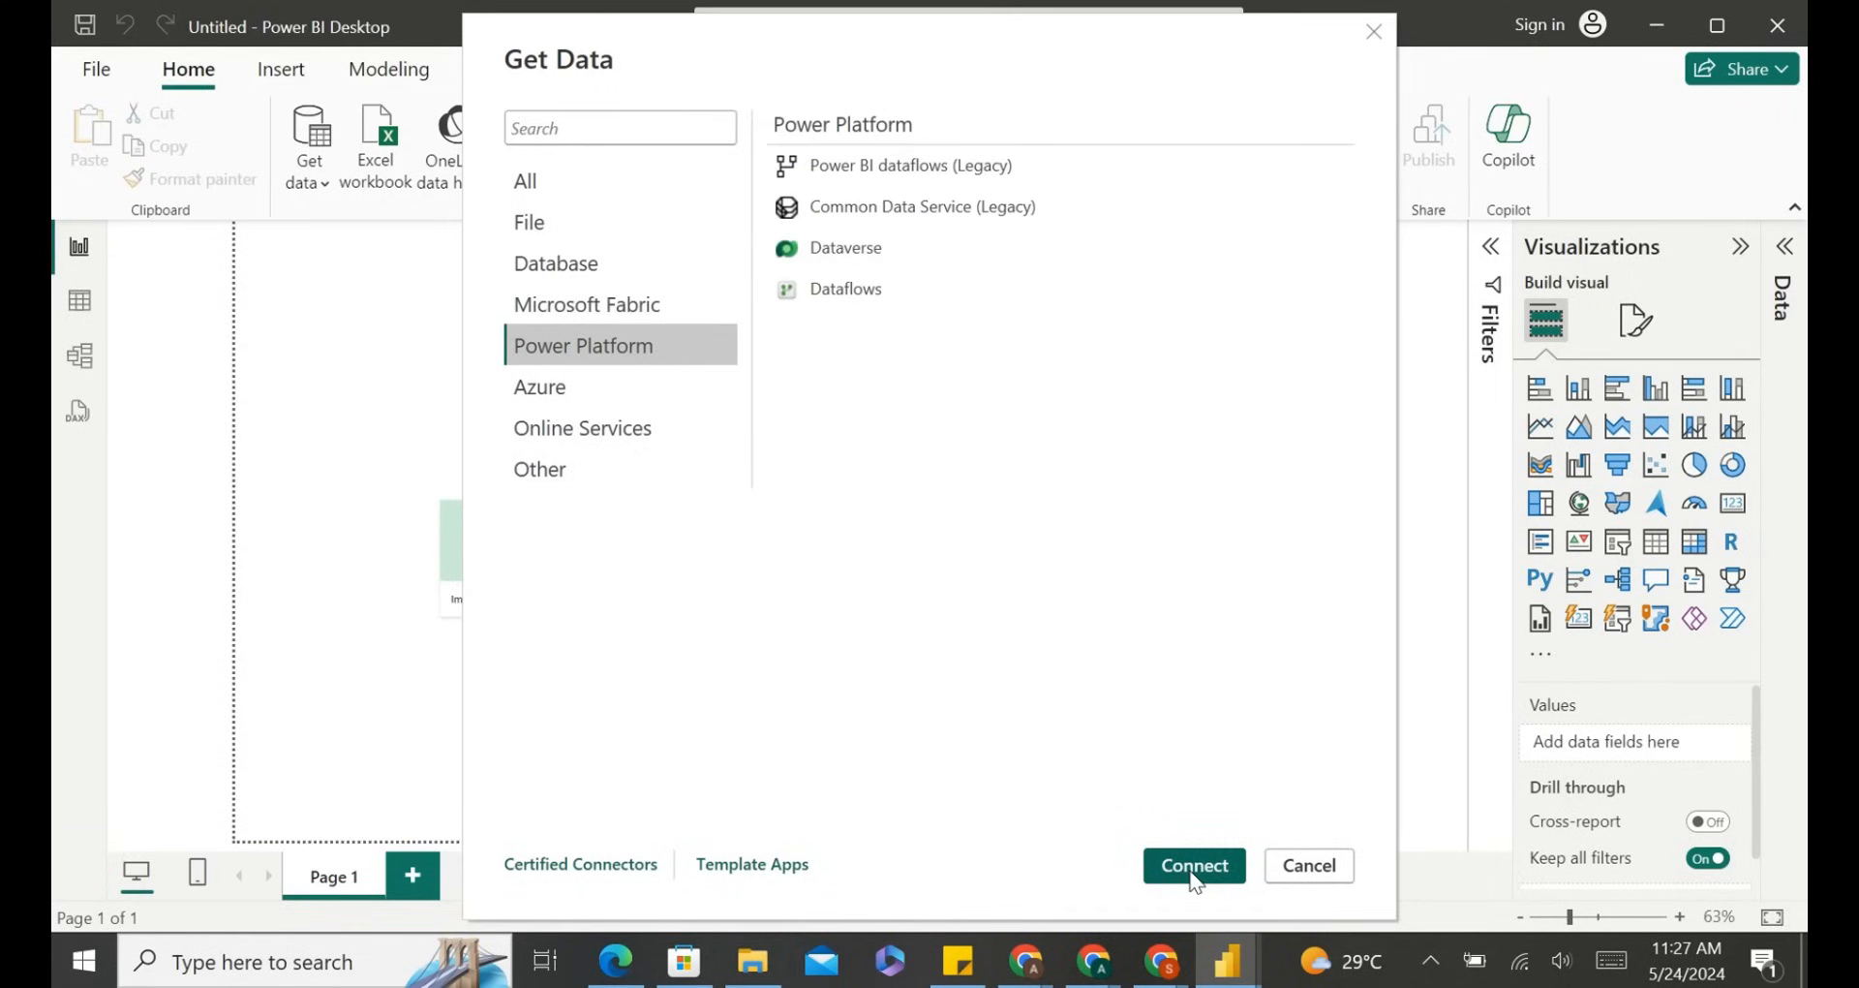
{"action": "left_click", "coordinate": [1295, 875]}
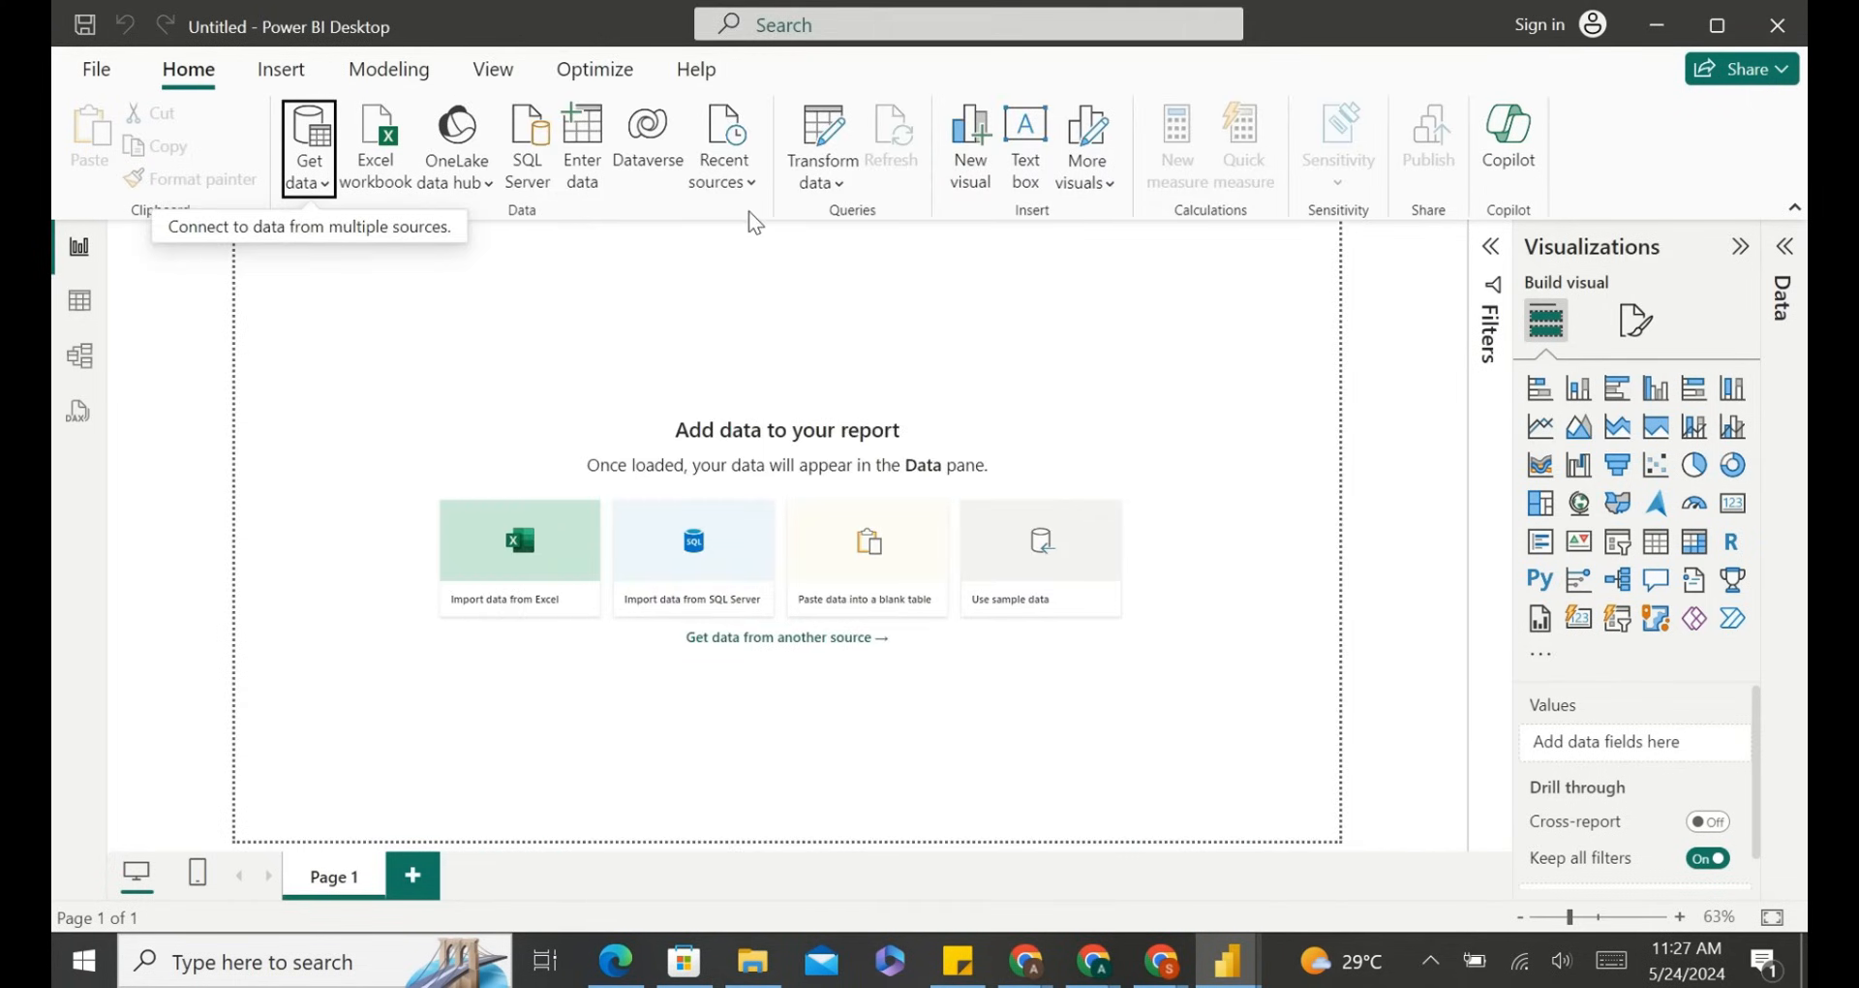
Start a manually entered table, add two columns and two rows, then cancel it.
{"action": "left_click", "coordinate": [582, 153]}
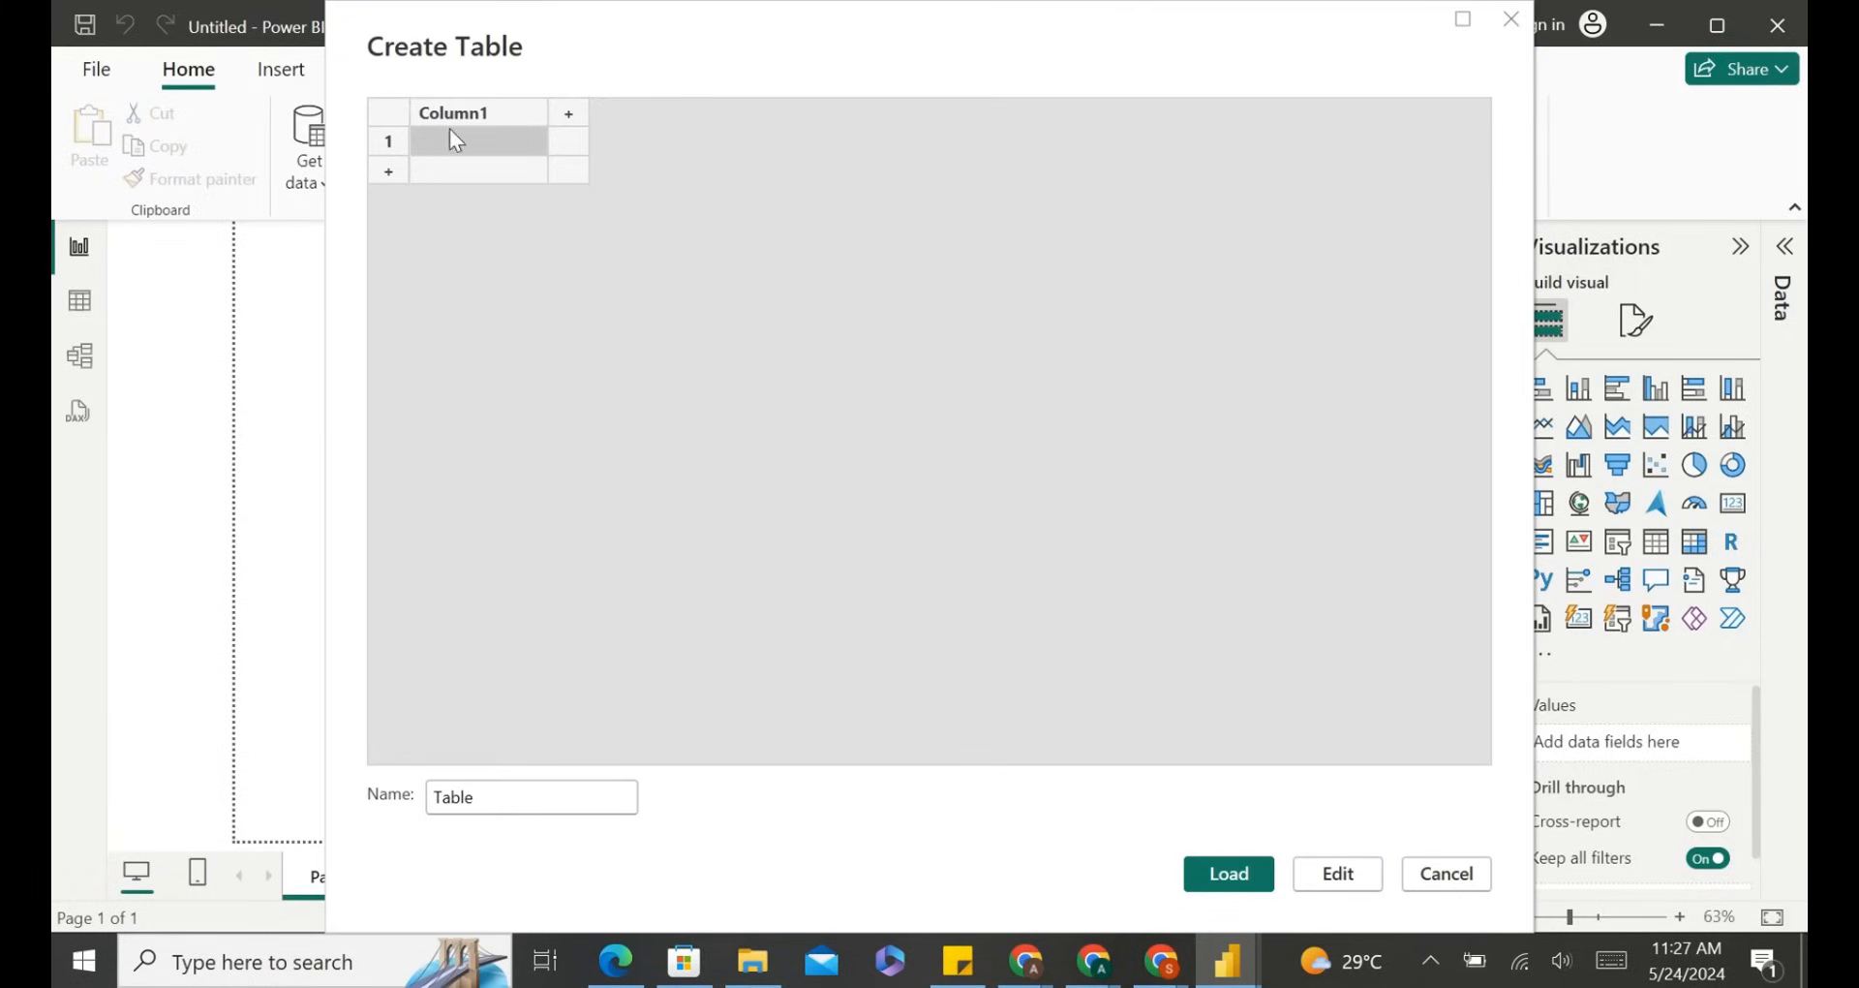
{"action": "left_click", "coordinate": [572, 113]}
{"action": "left_click", "coordinate": [703, 113]}
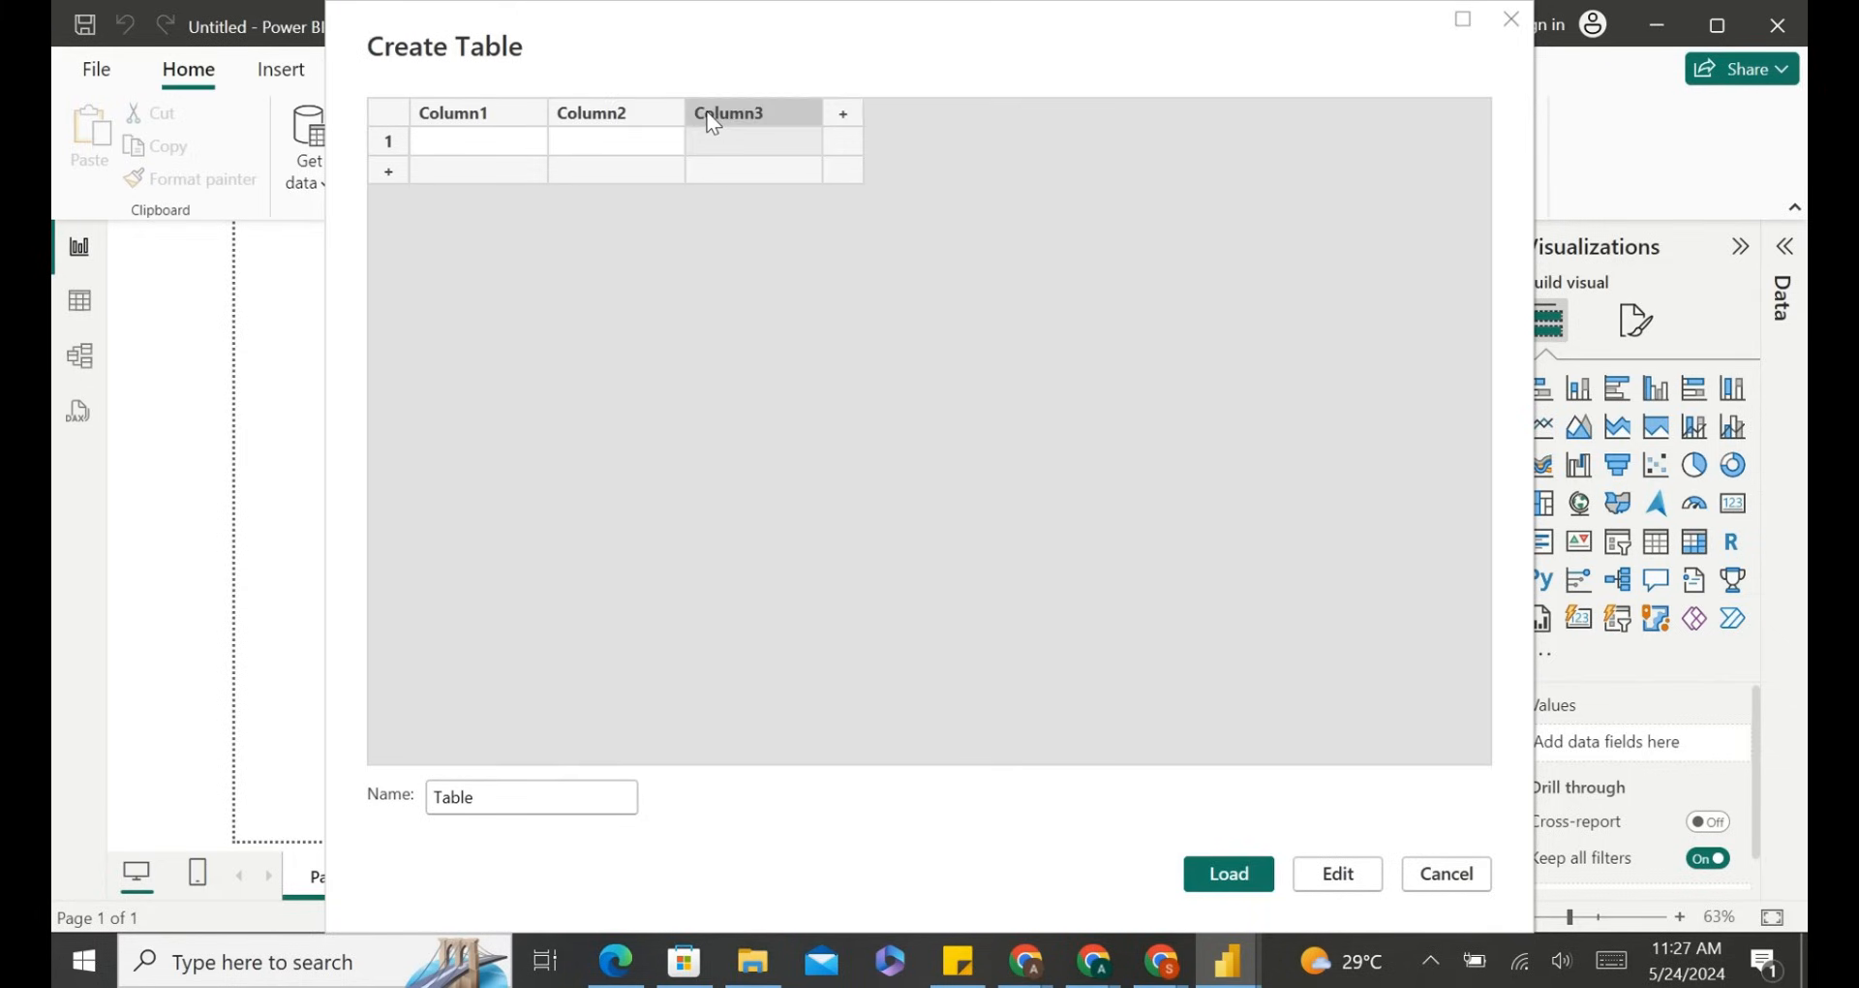
{"action": "left_click", "coordinate": [386, 174]}
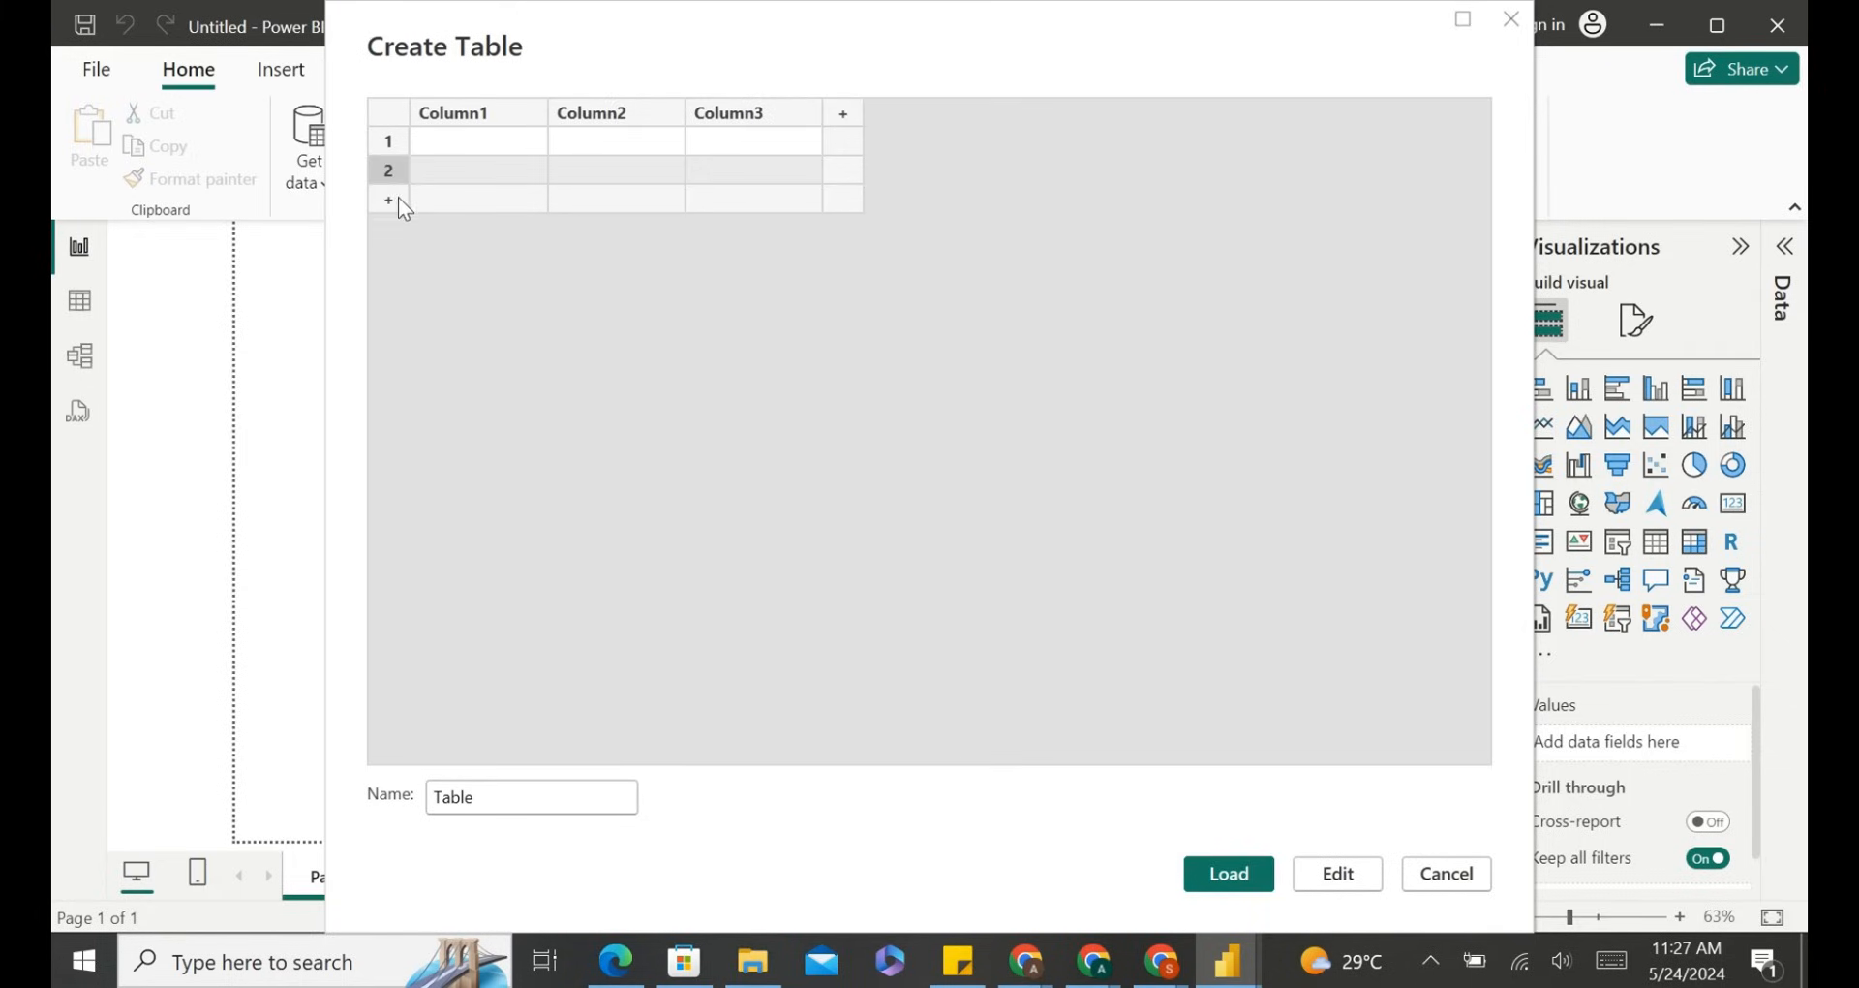
{"action": "left_click", "coordinate": [398, 198]}
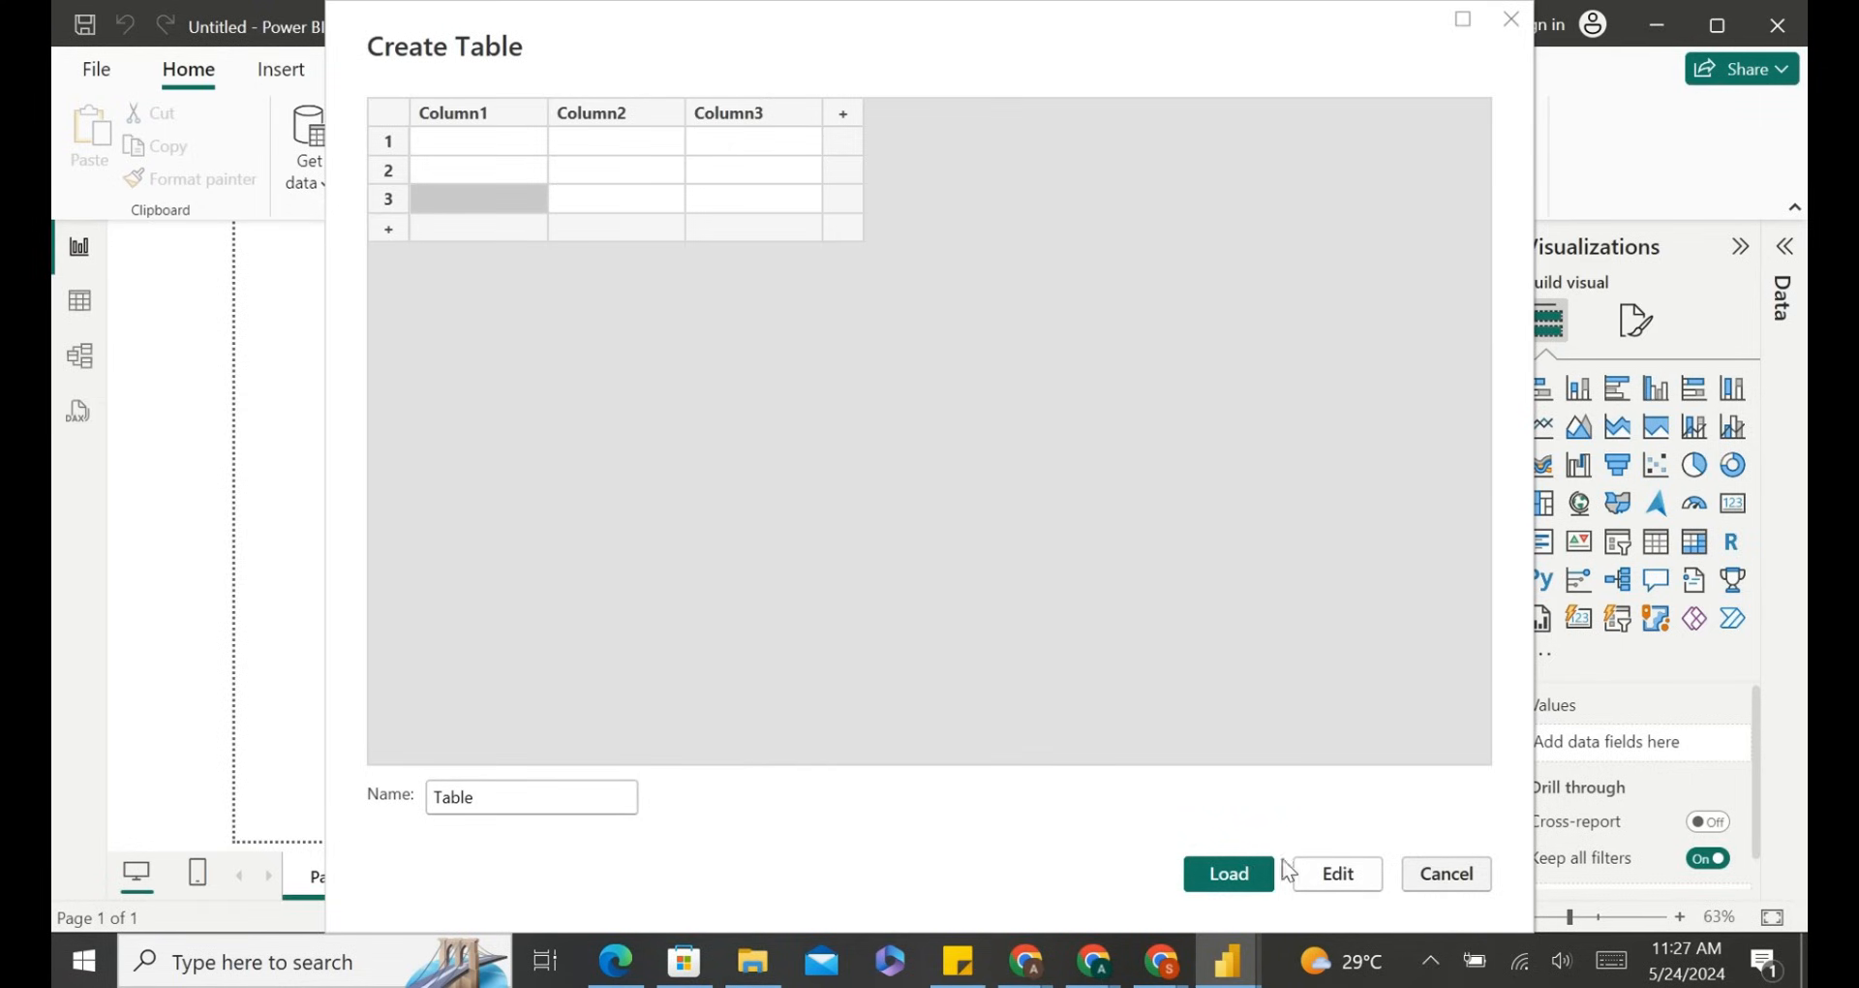
{"action": "left_click", "coordinate": [1444, 874]}
Open another Power BI Desktop window from the store and switch to its blank report canvas.
{"action": "left_click", "coordinate": [1059, 531]}
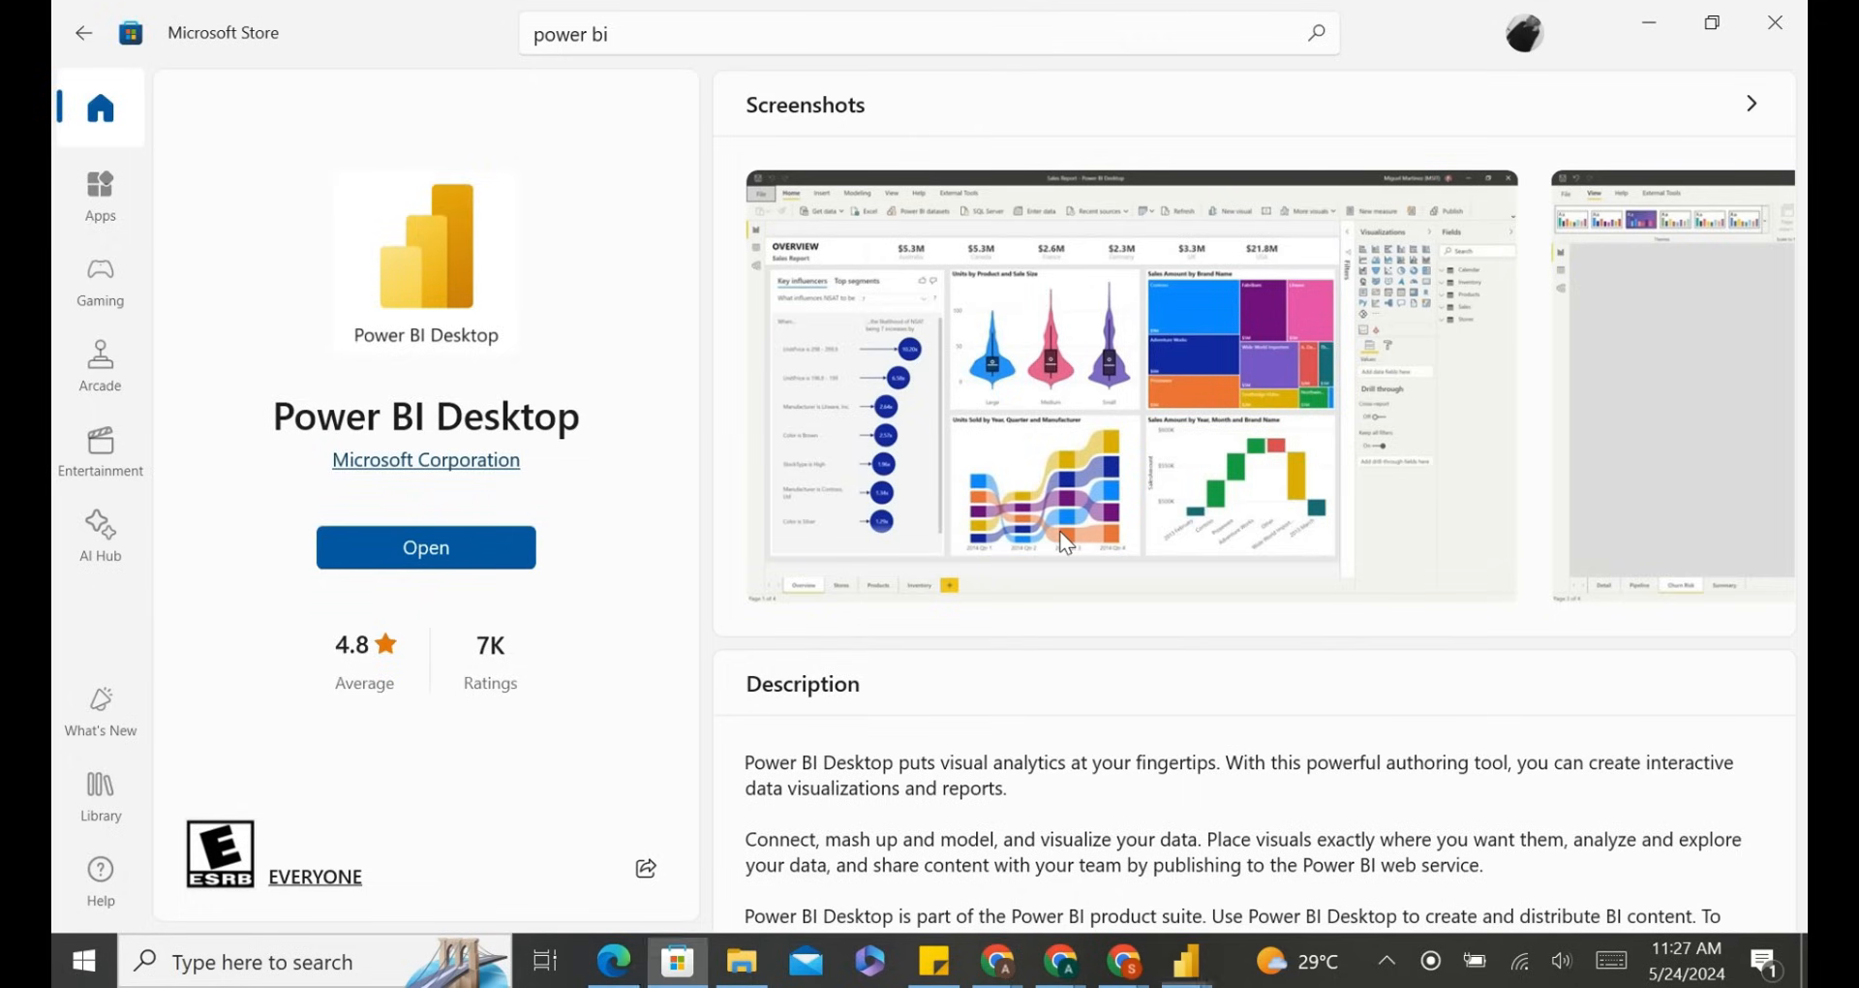
{"action": "left_click", "coordinate": [519, 547]}
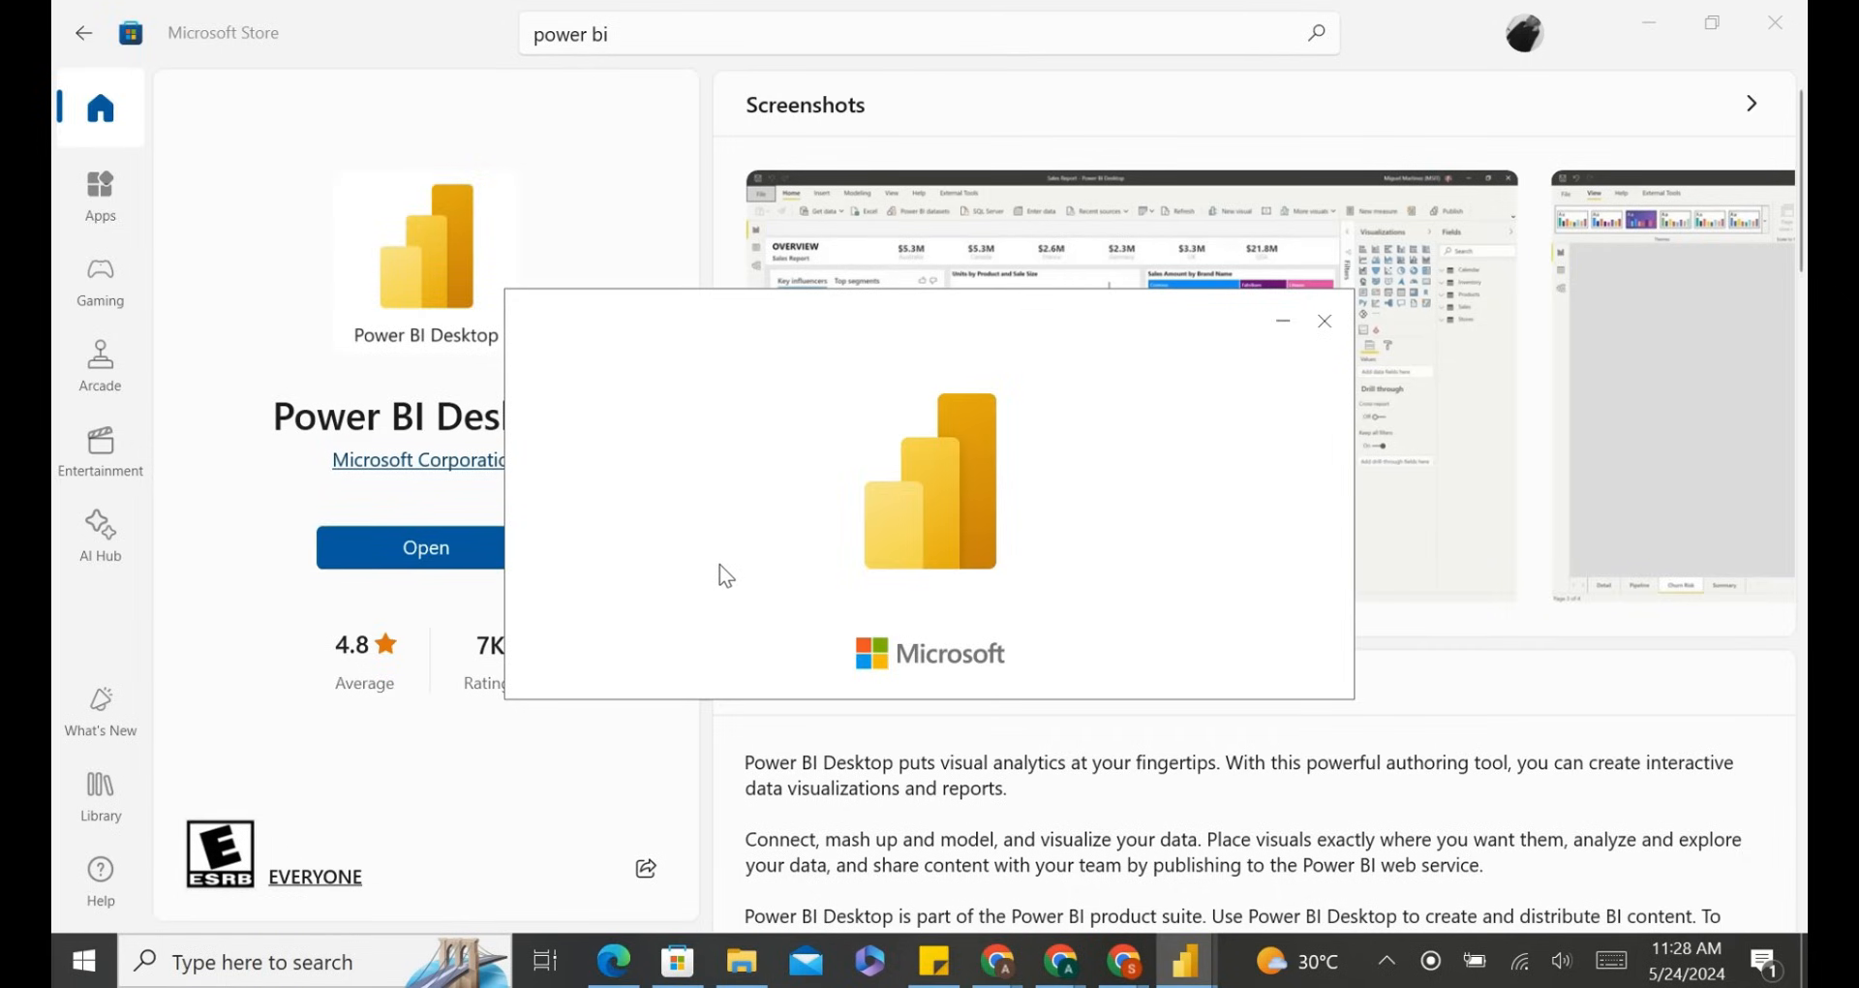
{"action": "mouse_move", "coordinate": [1164, 982]}
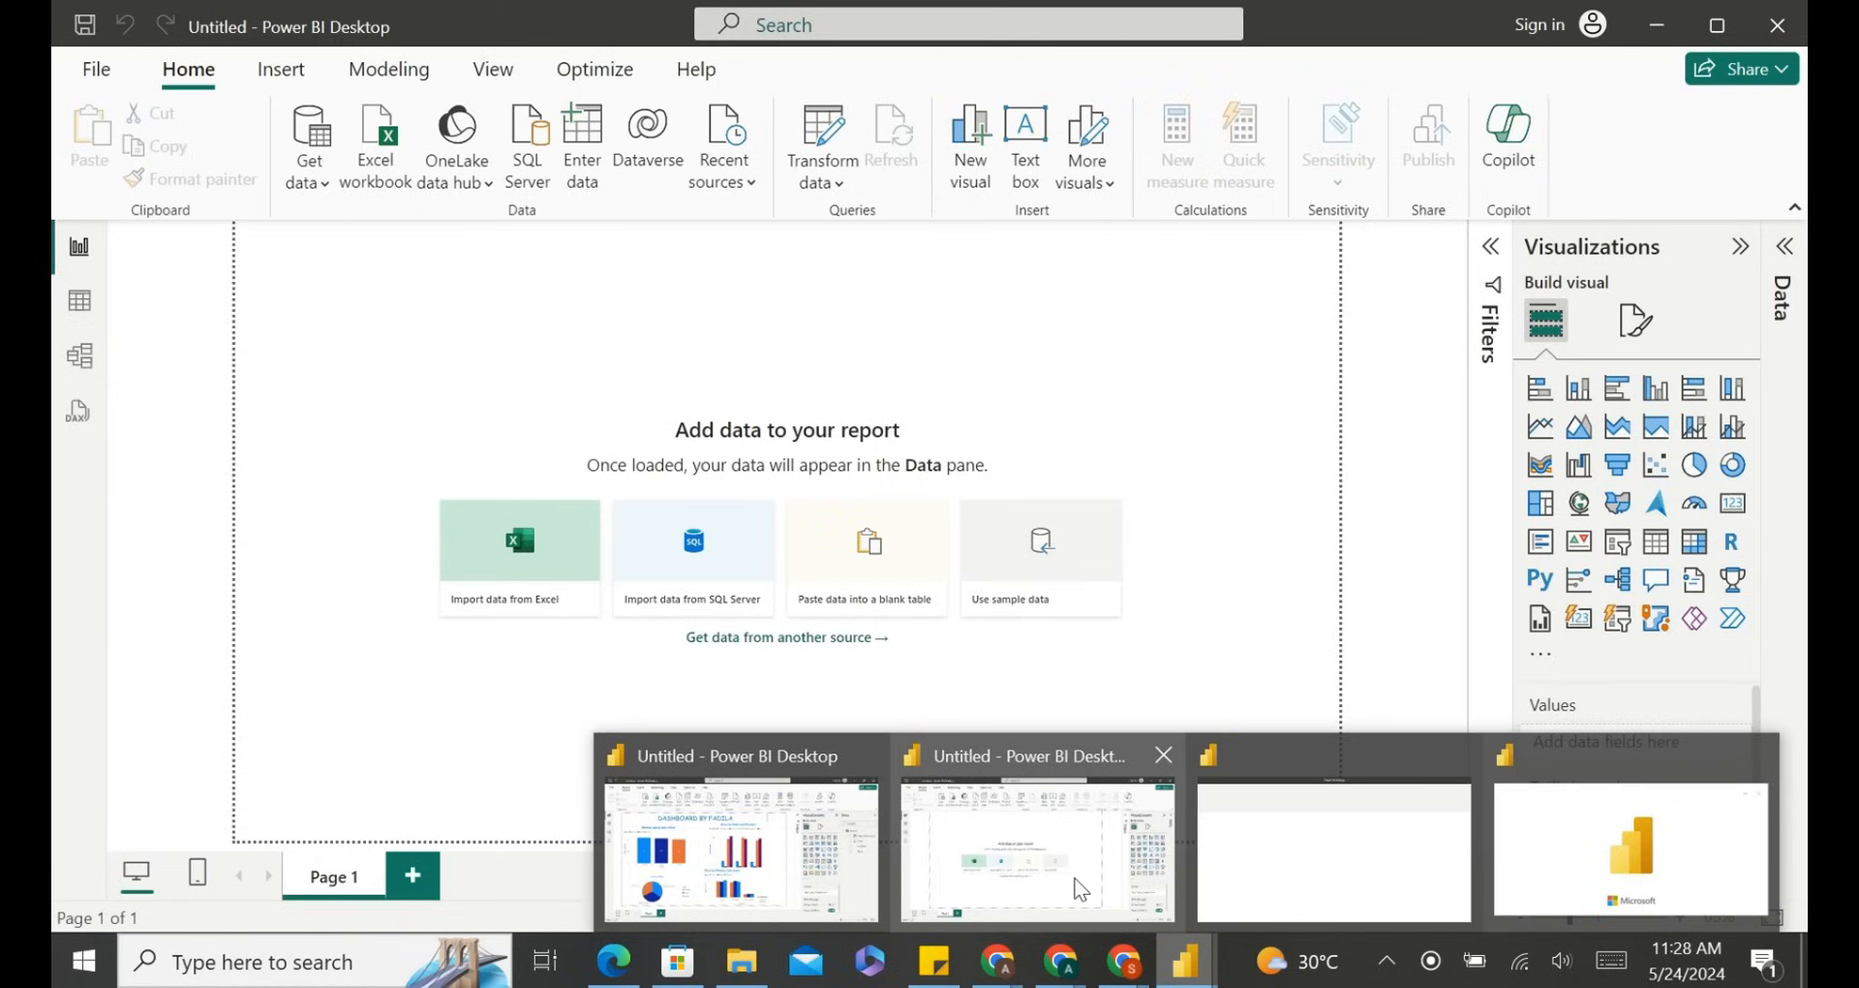
{"action": "left_click", "coordinate": [1080, 889]}
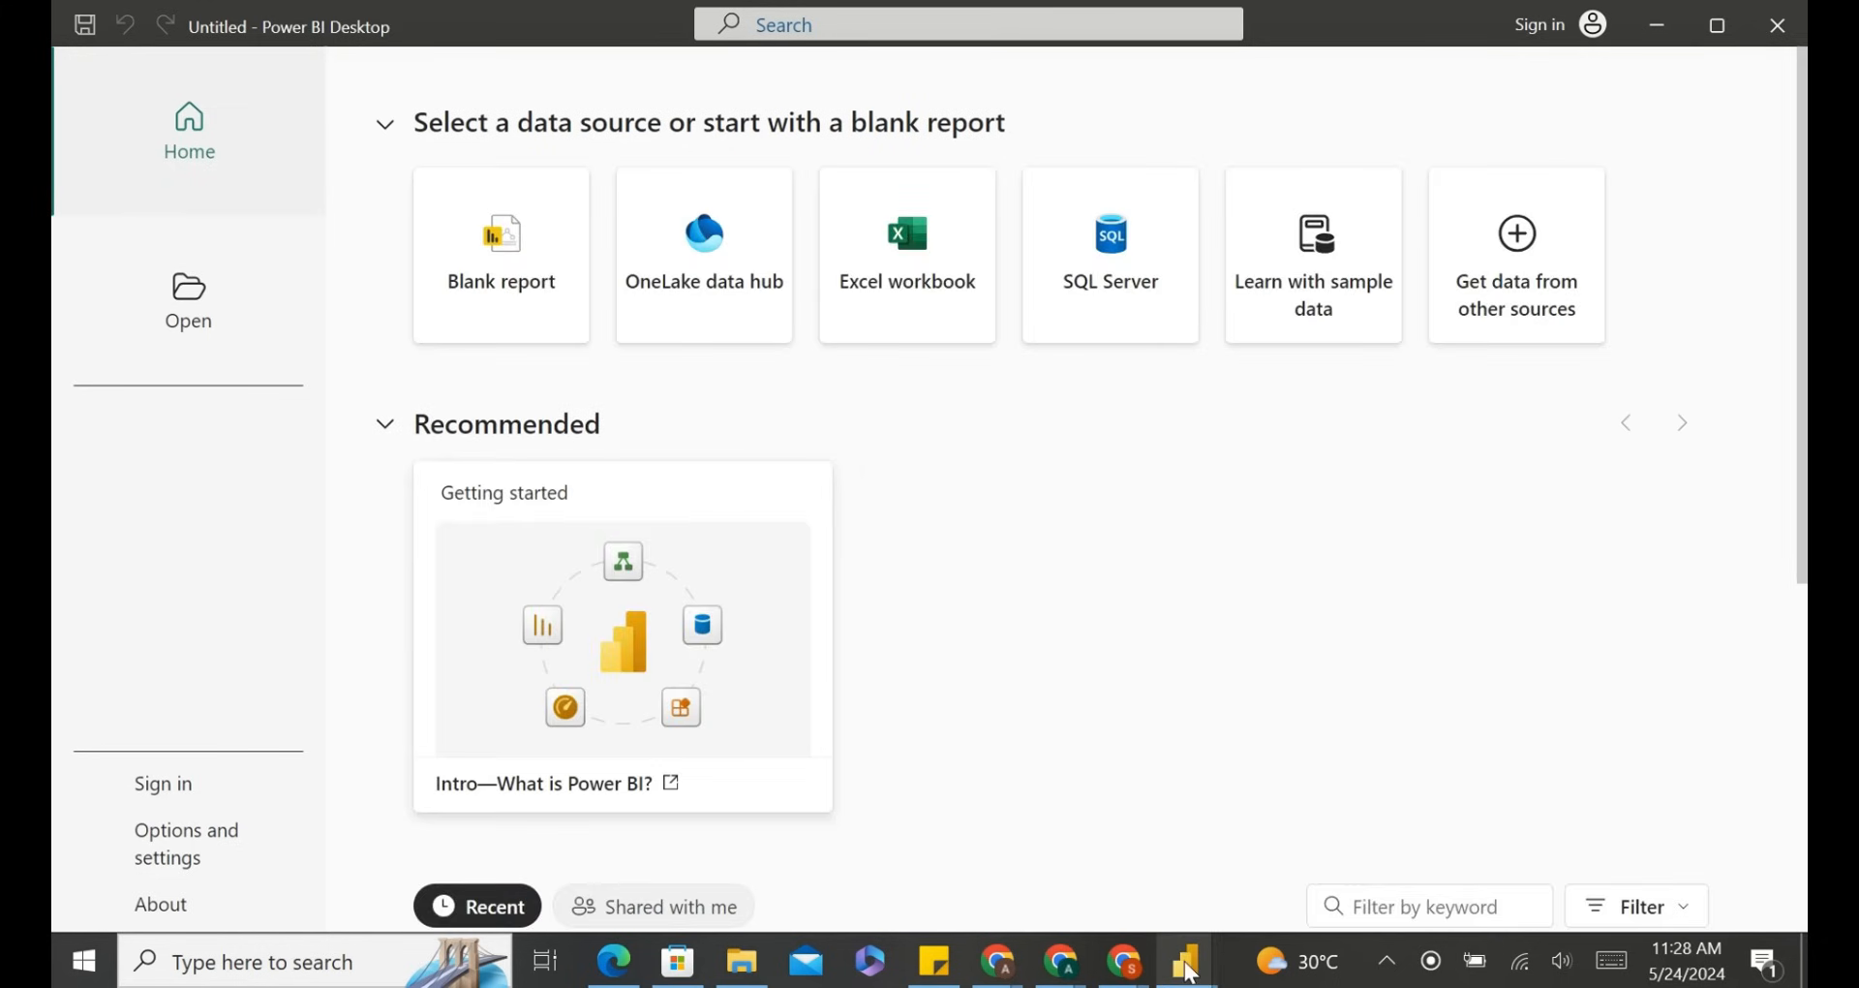
{"action": "mouse_move", "coordinate": [1189, 971]}
{"action": "left_click", "coordinate": [1261, 854]}
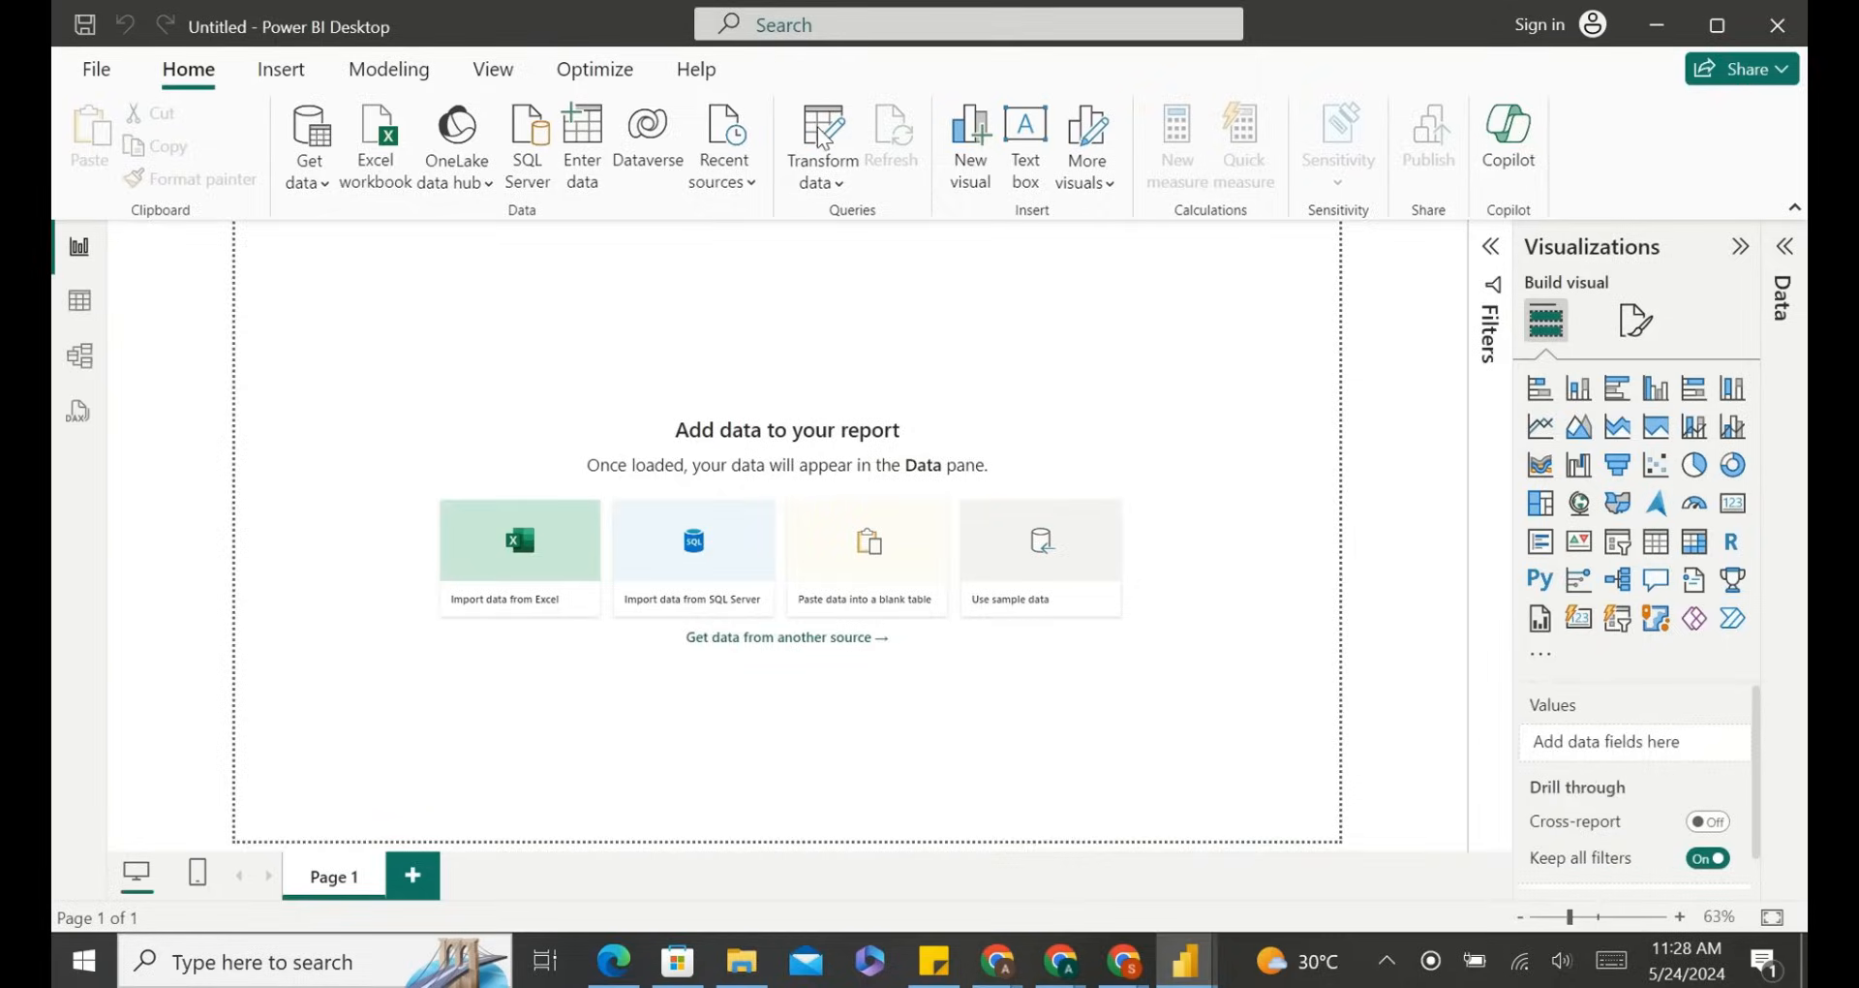
Open the Power Query Editor with Transform data.
{"action": "left_click", "coordinate": [841, 183]}
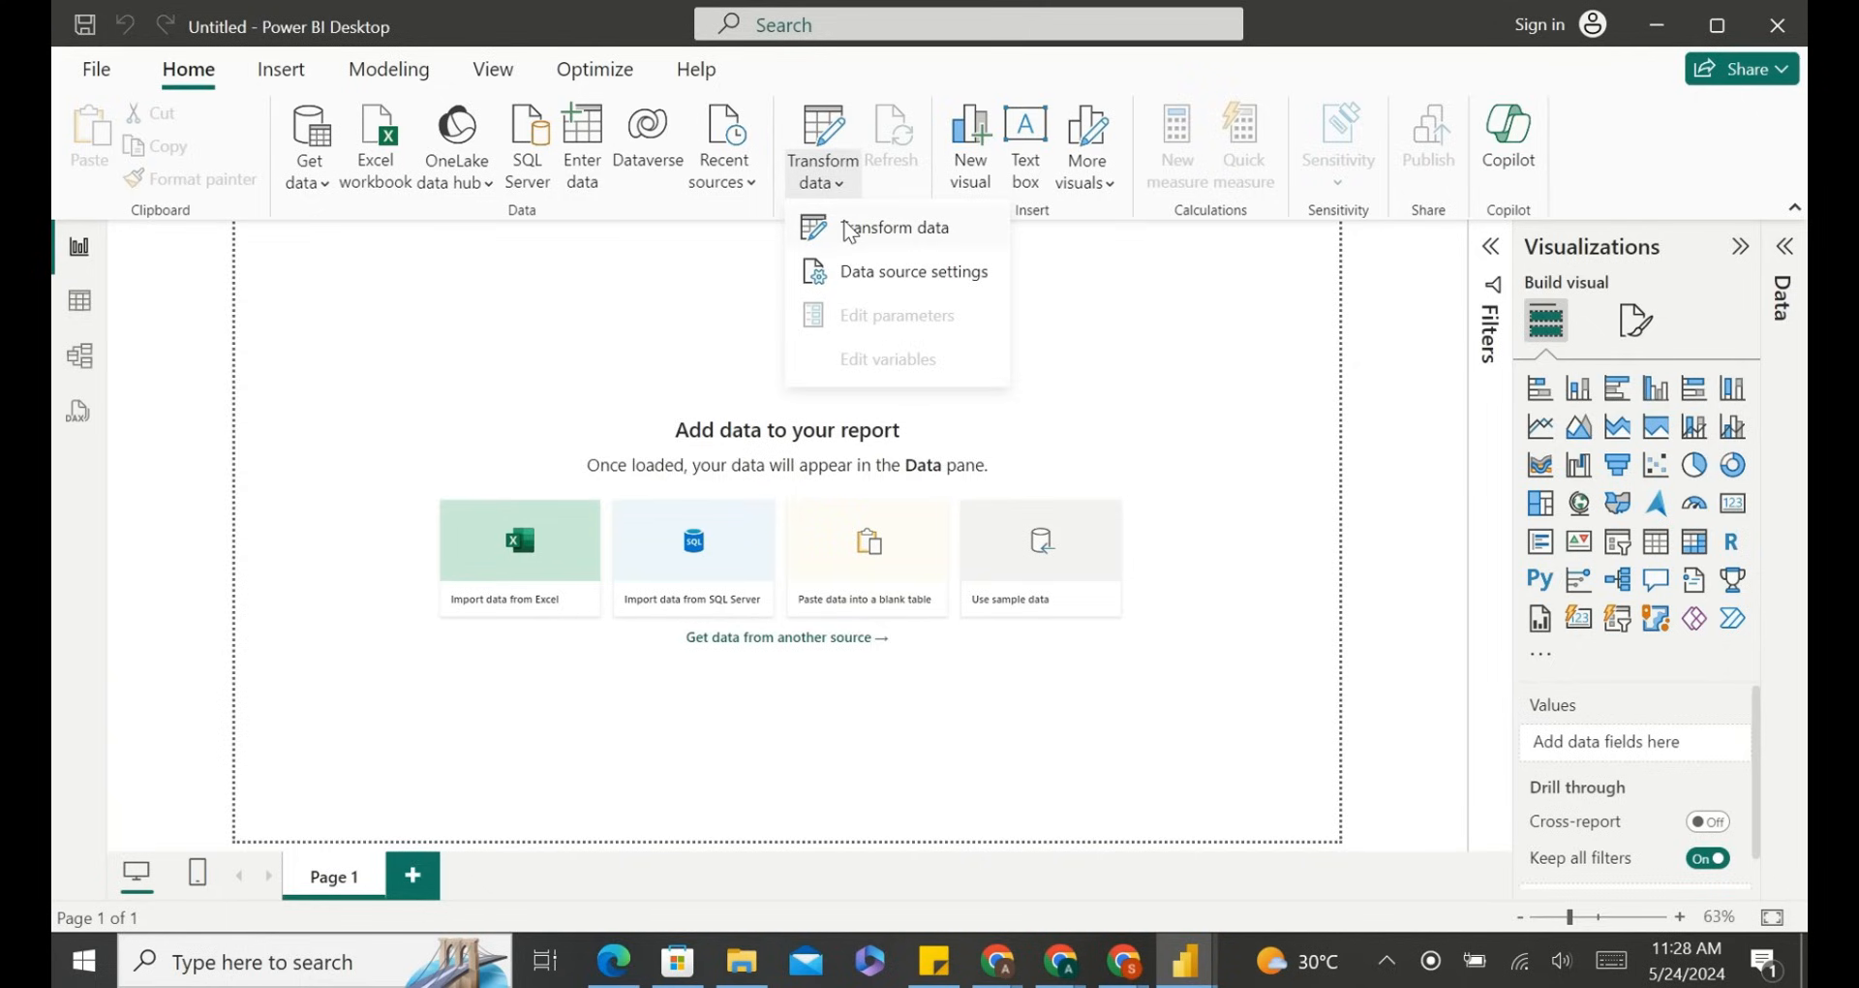
{"action": "key", "text": "Escape"}
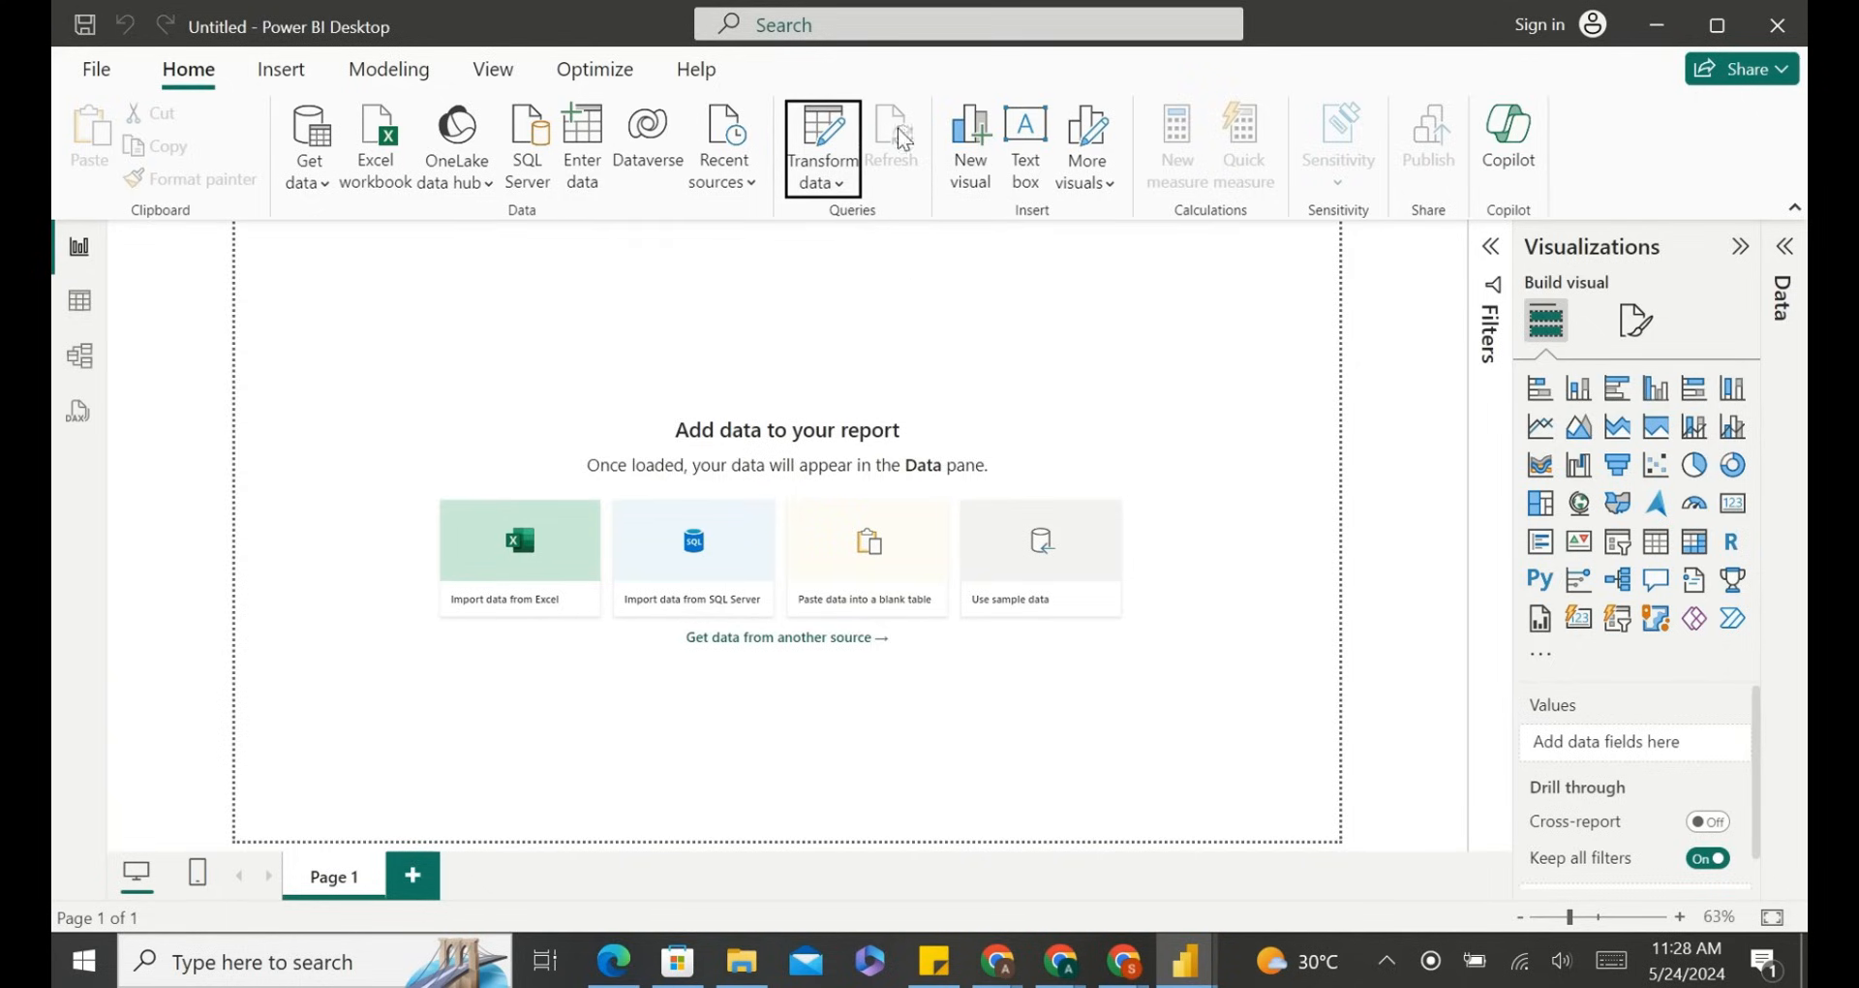
{"action": "left_click", "coordinate": [823, 136]}
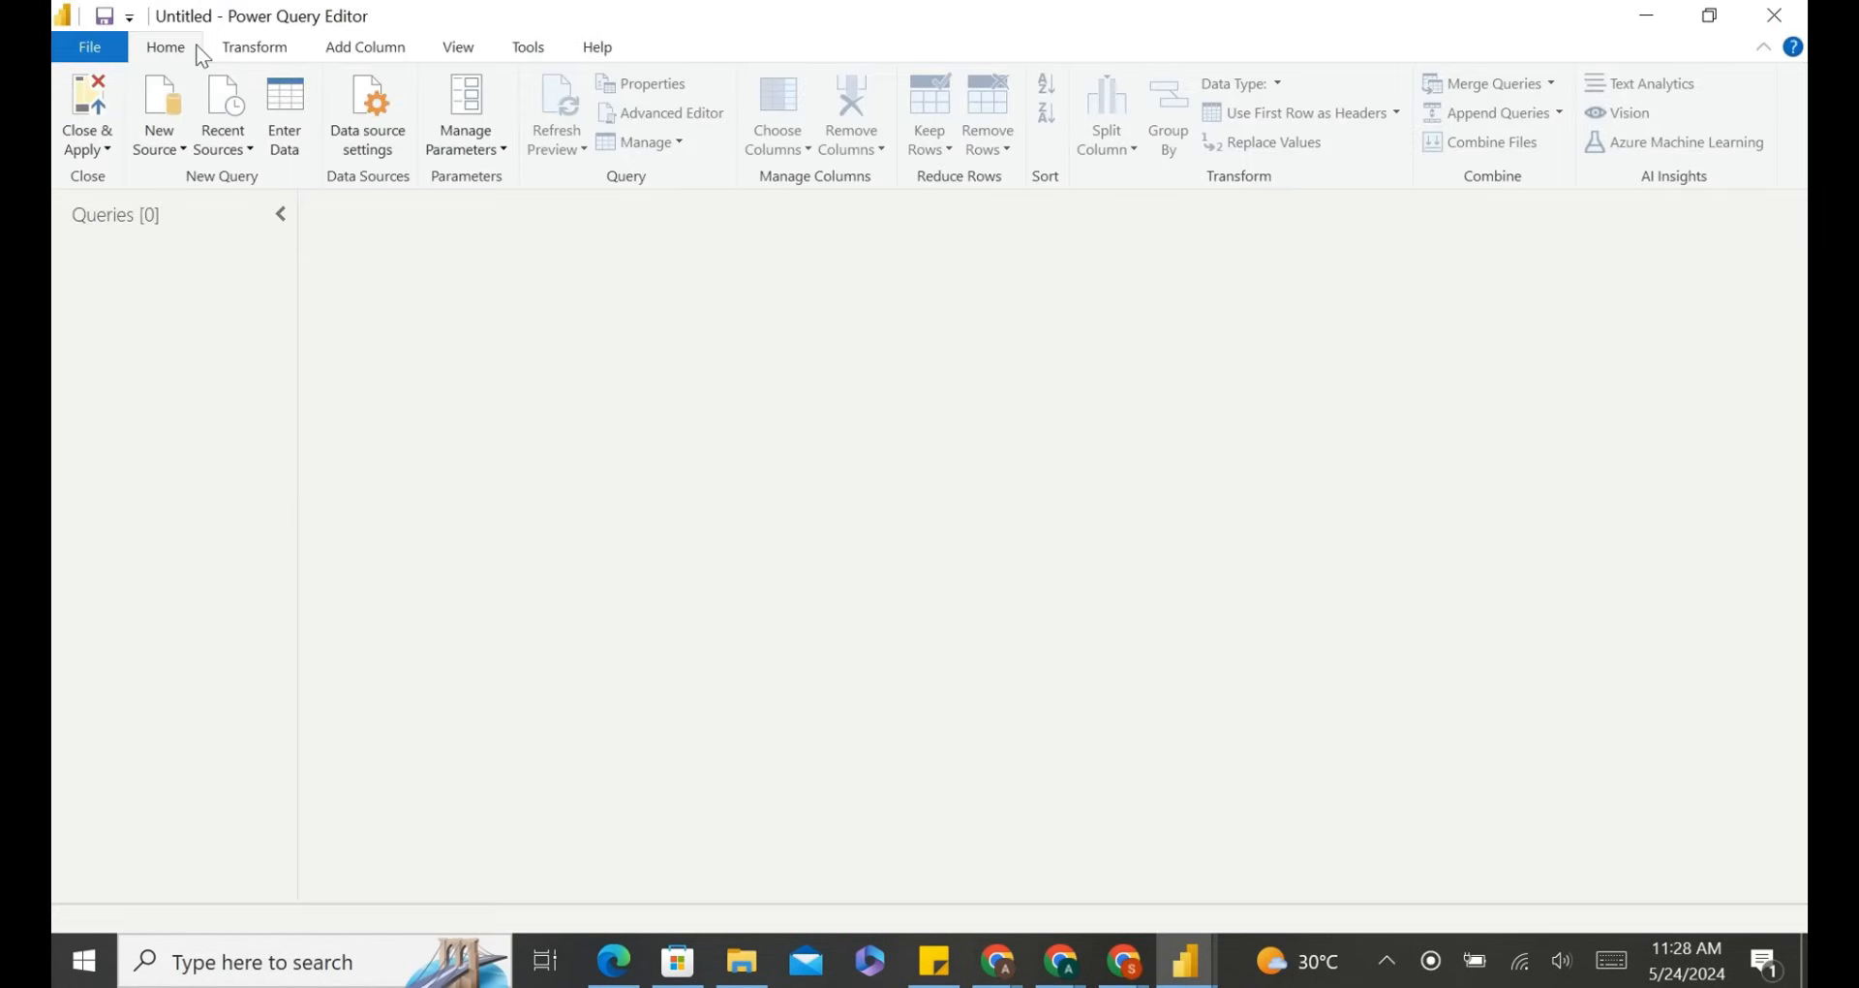
Review the New Source and Recent Sources lists and the Transform and Add Column ribbons in the Power Query Editor.
{"action": "left_click", "coordinate": [175, 153]}
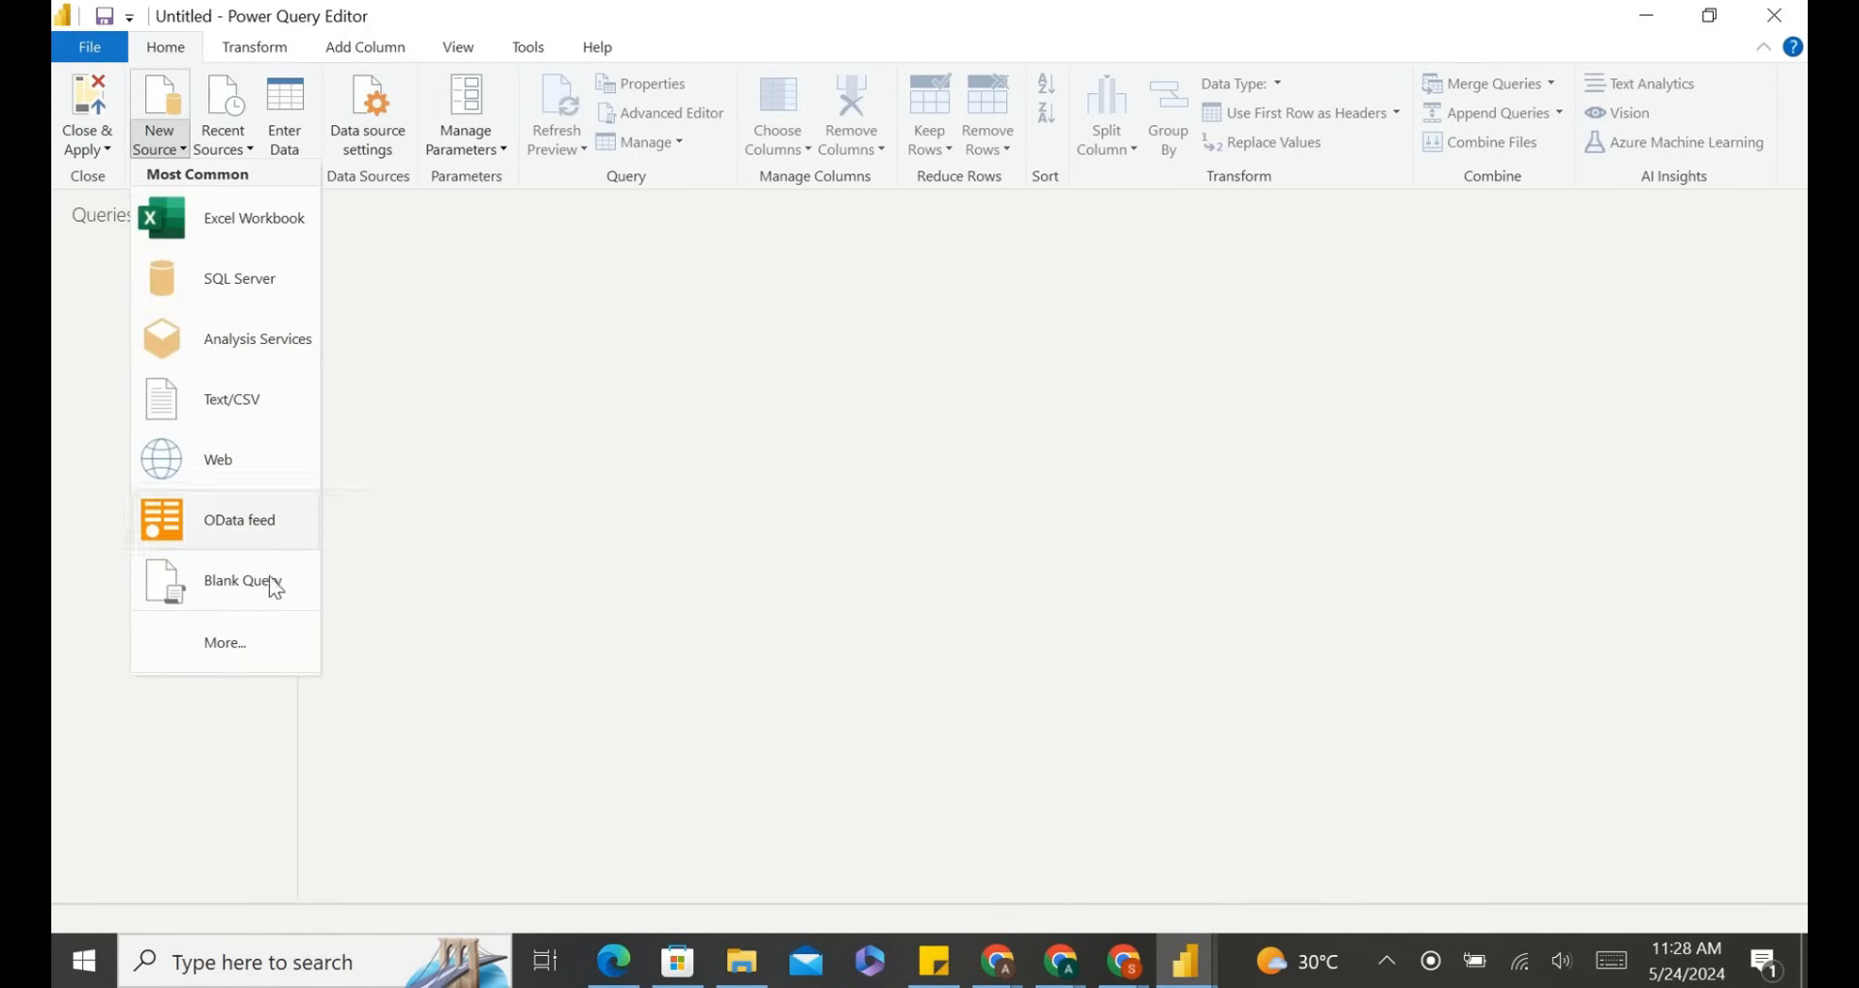
{"action": "left_click", "coordinate": [230, 151]}
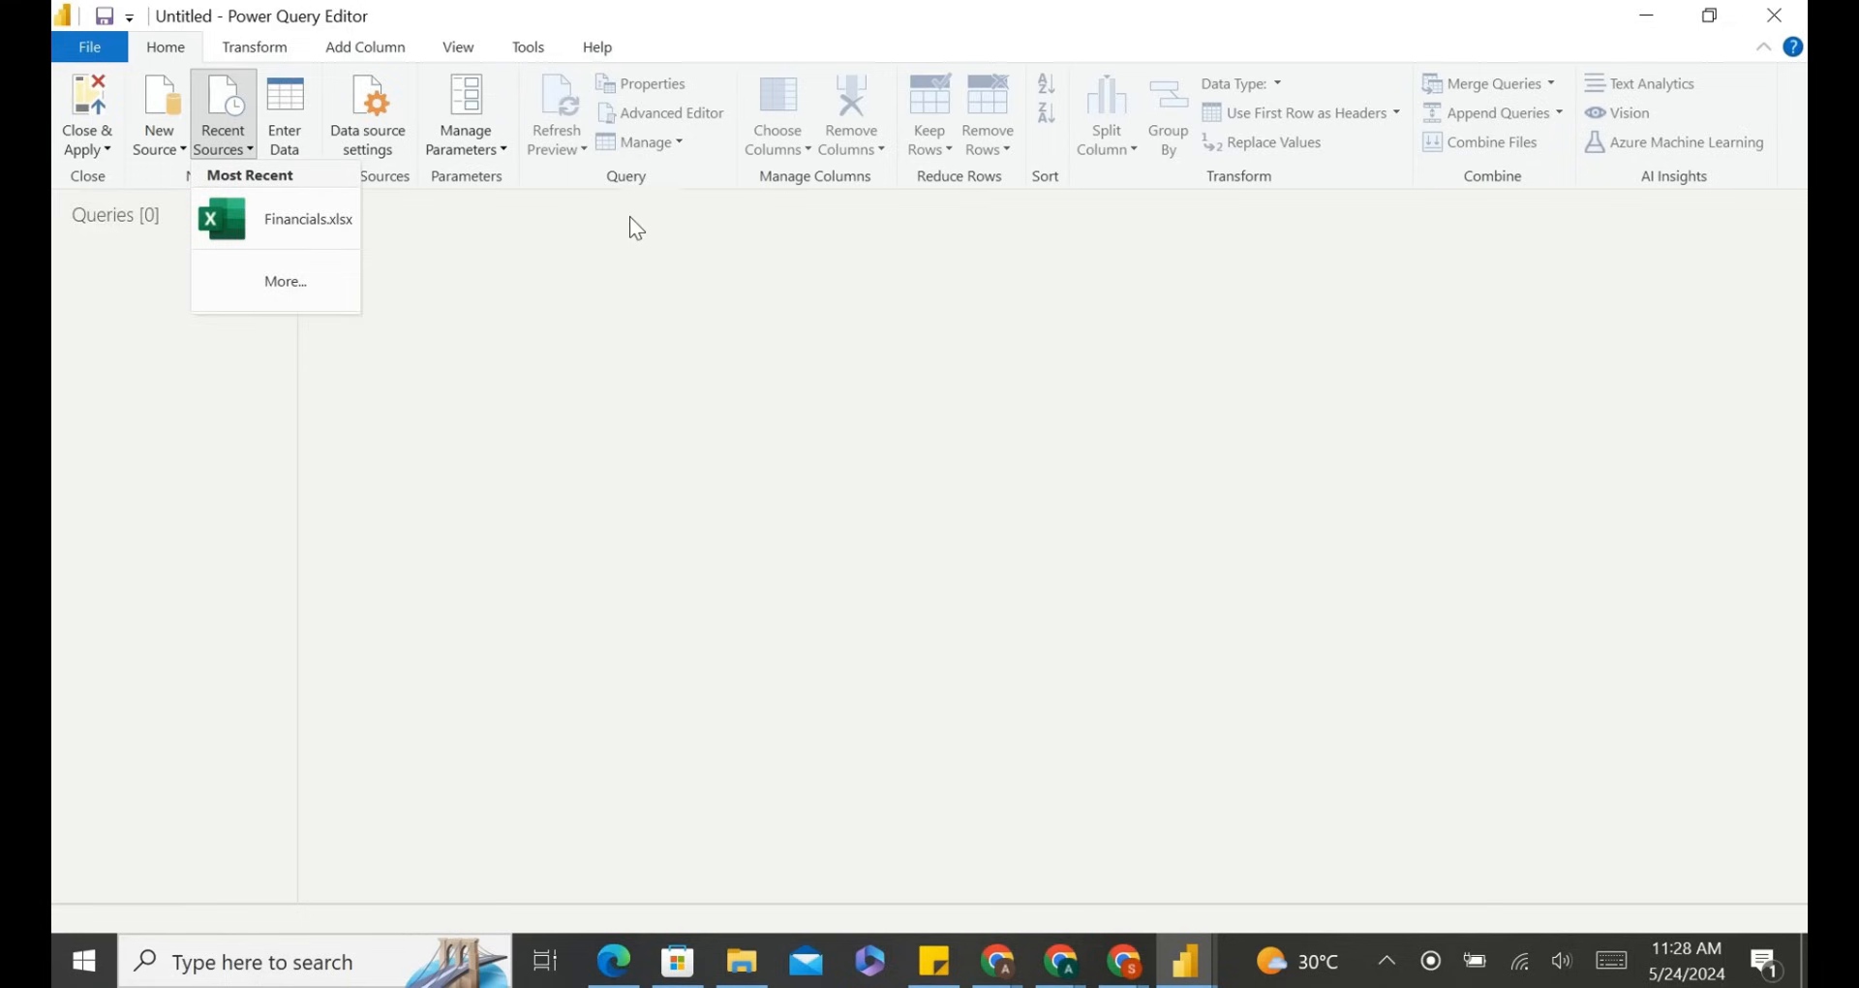
{"action": "left_click", "coordinate": [651, 245]}
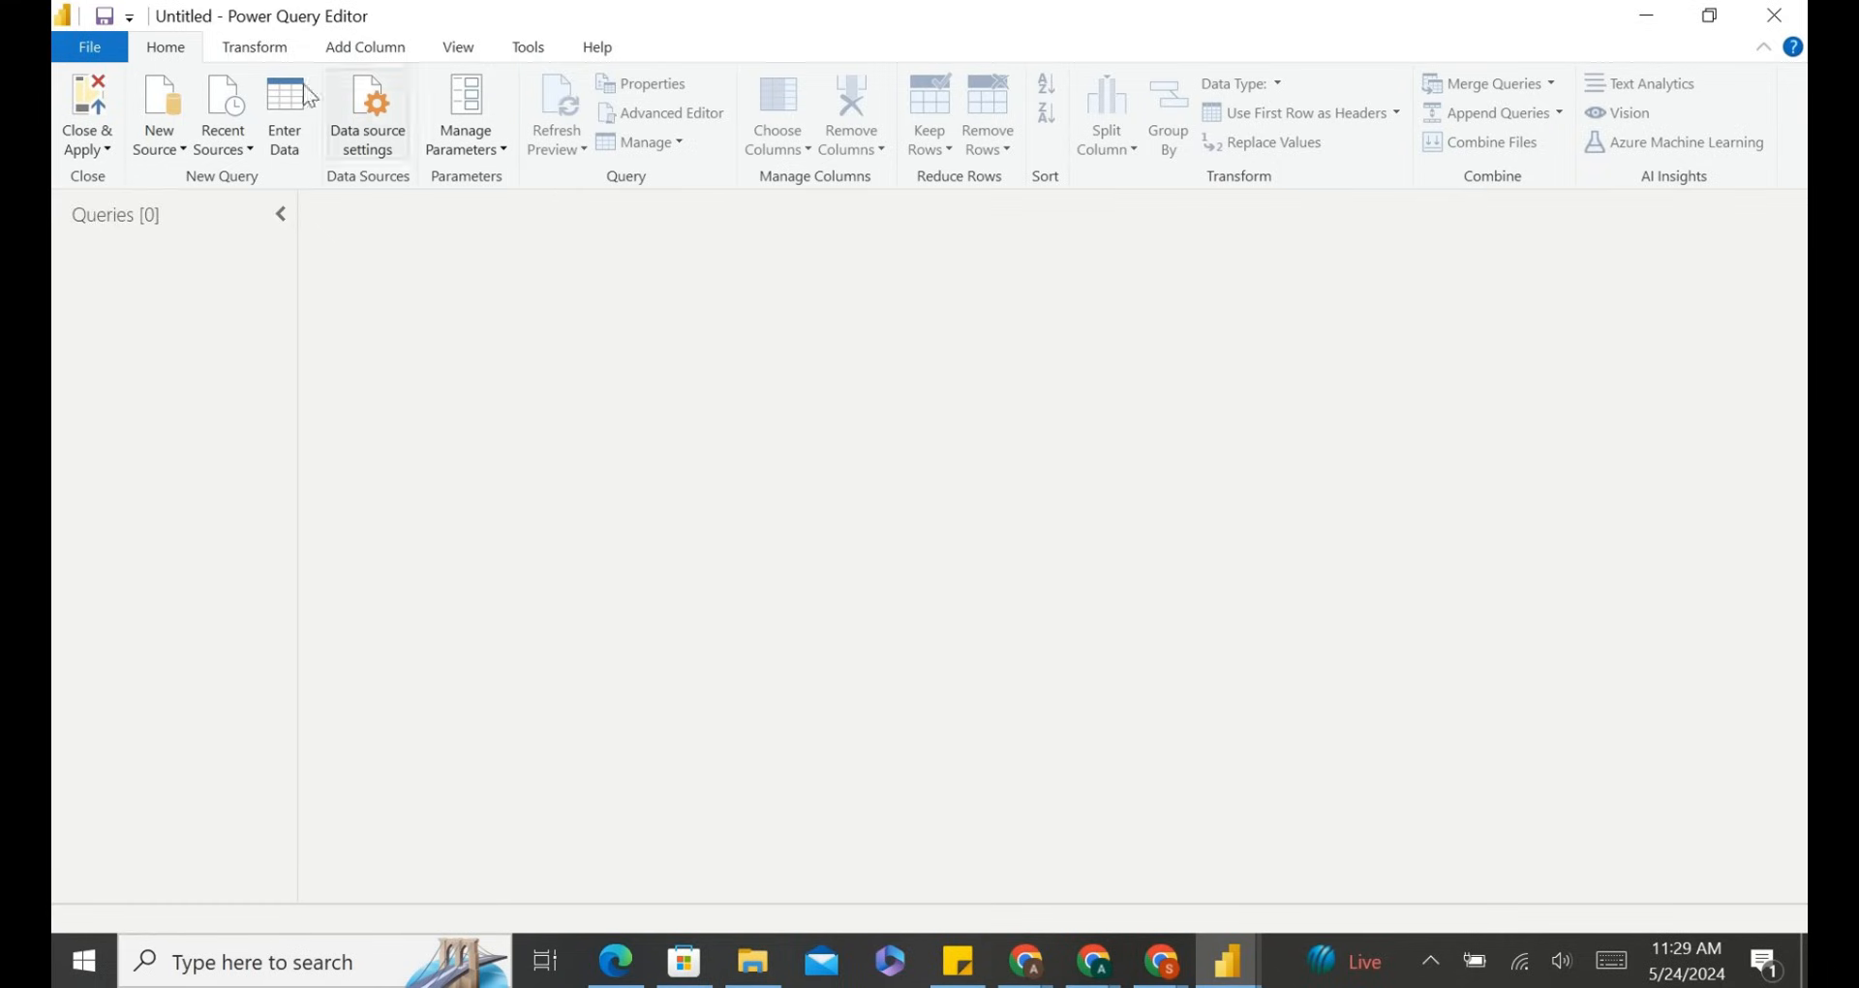
{"action": "left_click", "coordinate": [254, 48]}
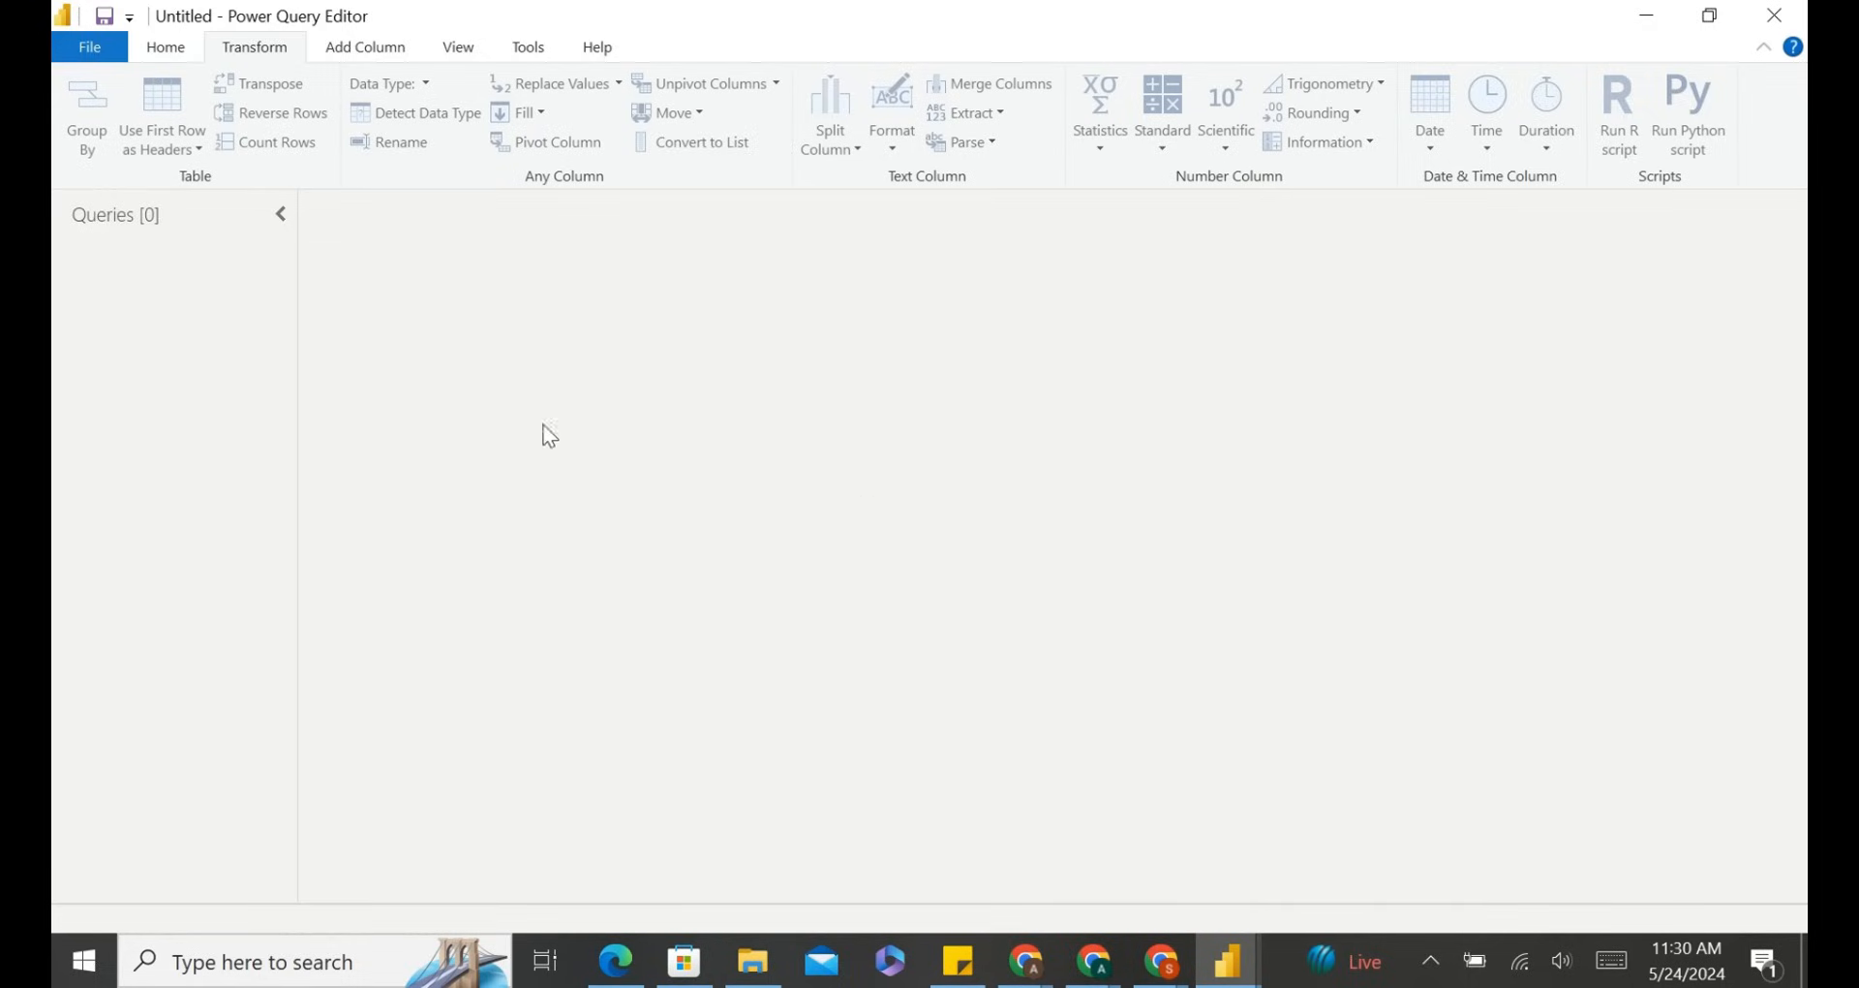
{"action": "left_click", "coordinate": [374, 50]}
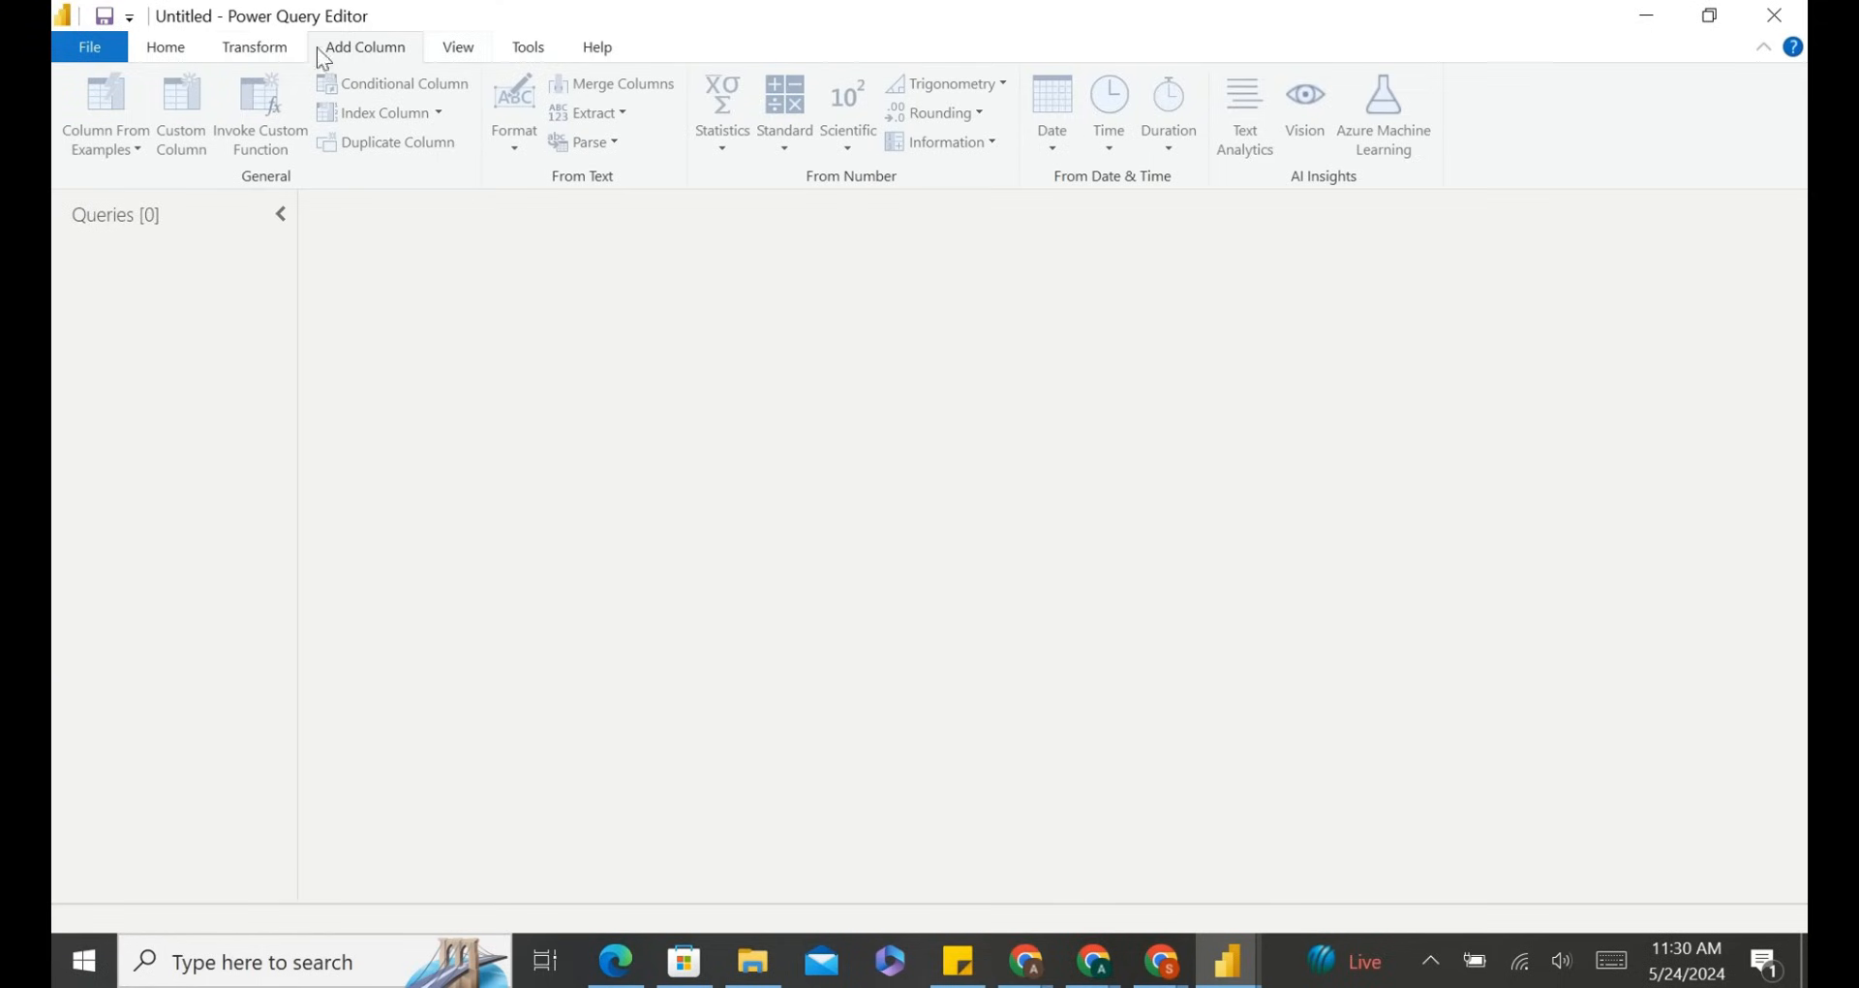
Close and apply the Power Query Editor to return to the report canvas.
{"action": "left_click", "coordinate": [180, 52]}
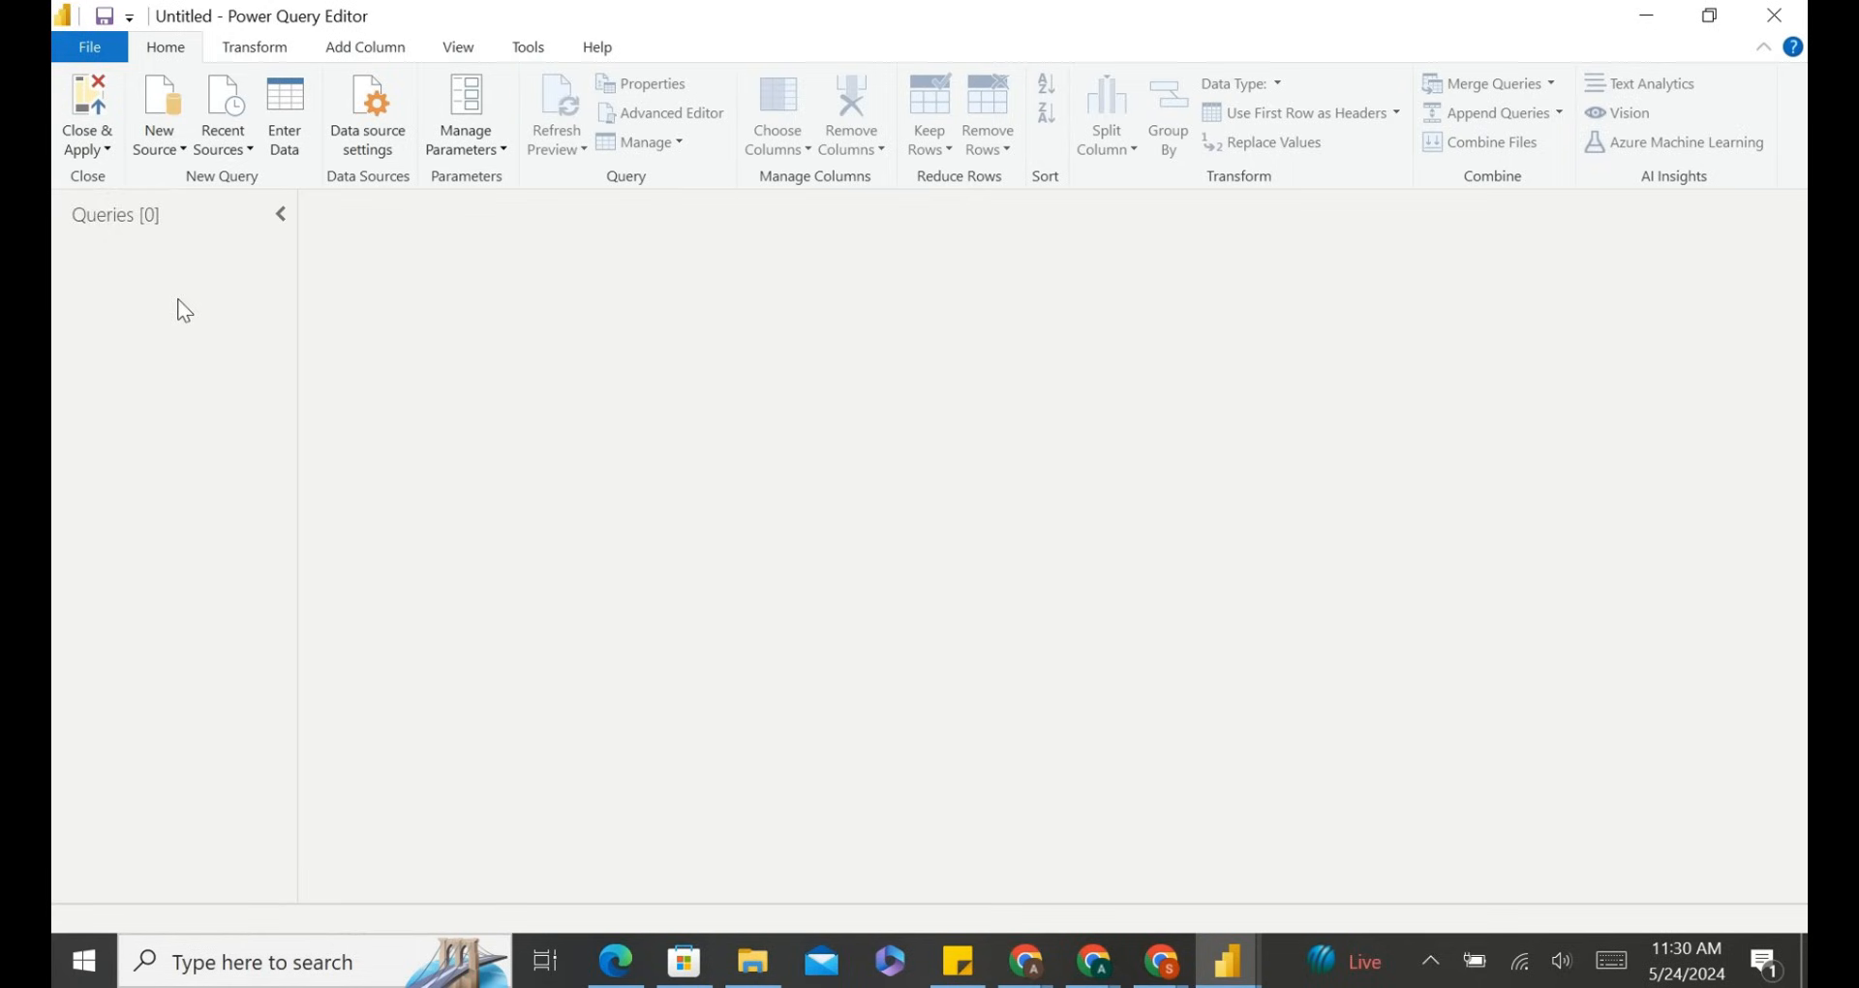
{"action": "left_click", "coordinate": [78, 112]}
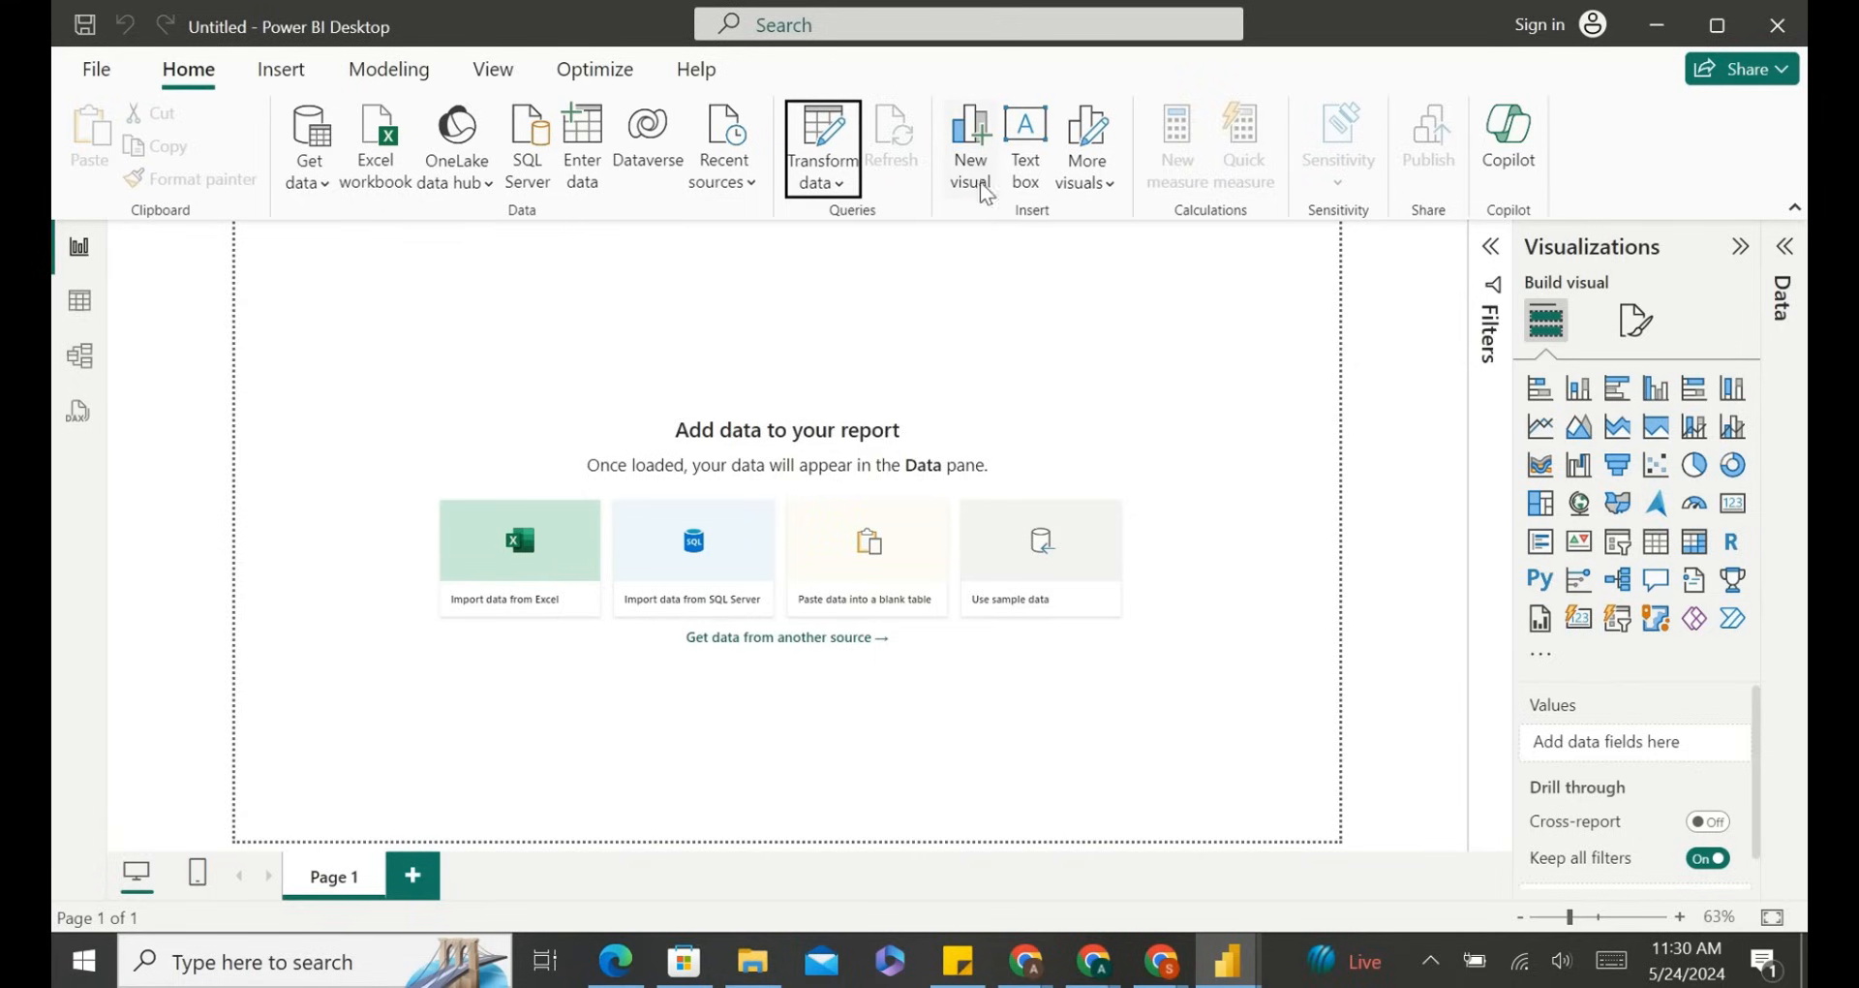
Review the More visuals options and the Insert ribbon's Buttons and Shapes menus.
{"action": "left_click", "coordinate": [1090, 184]}
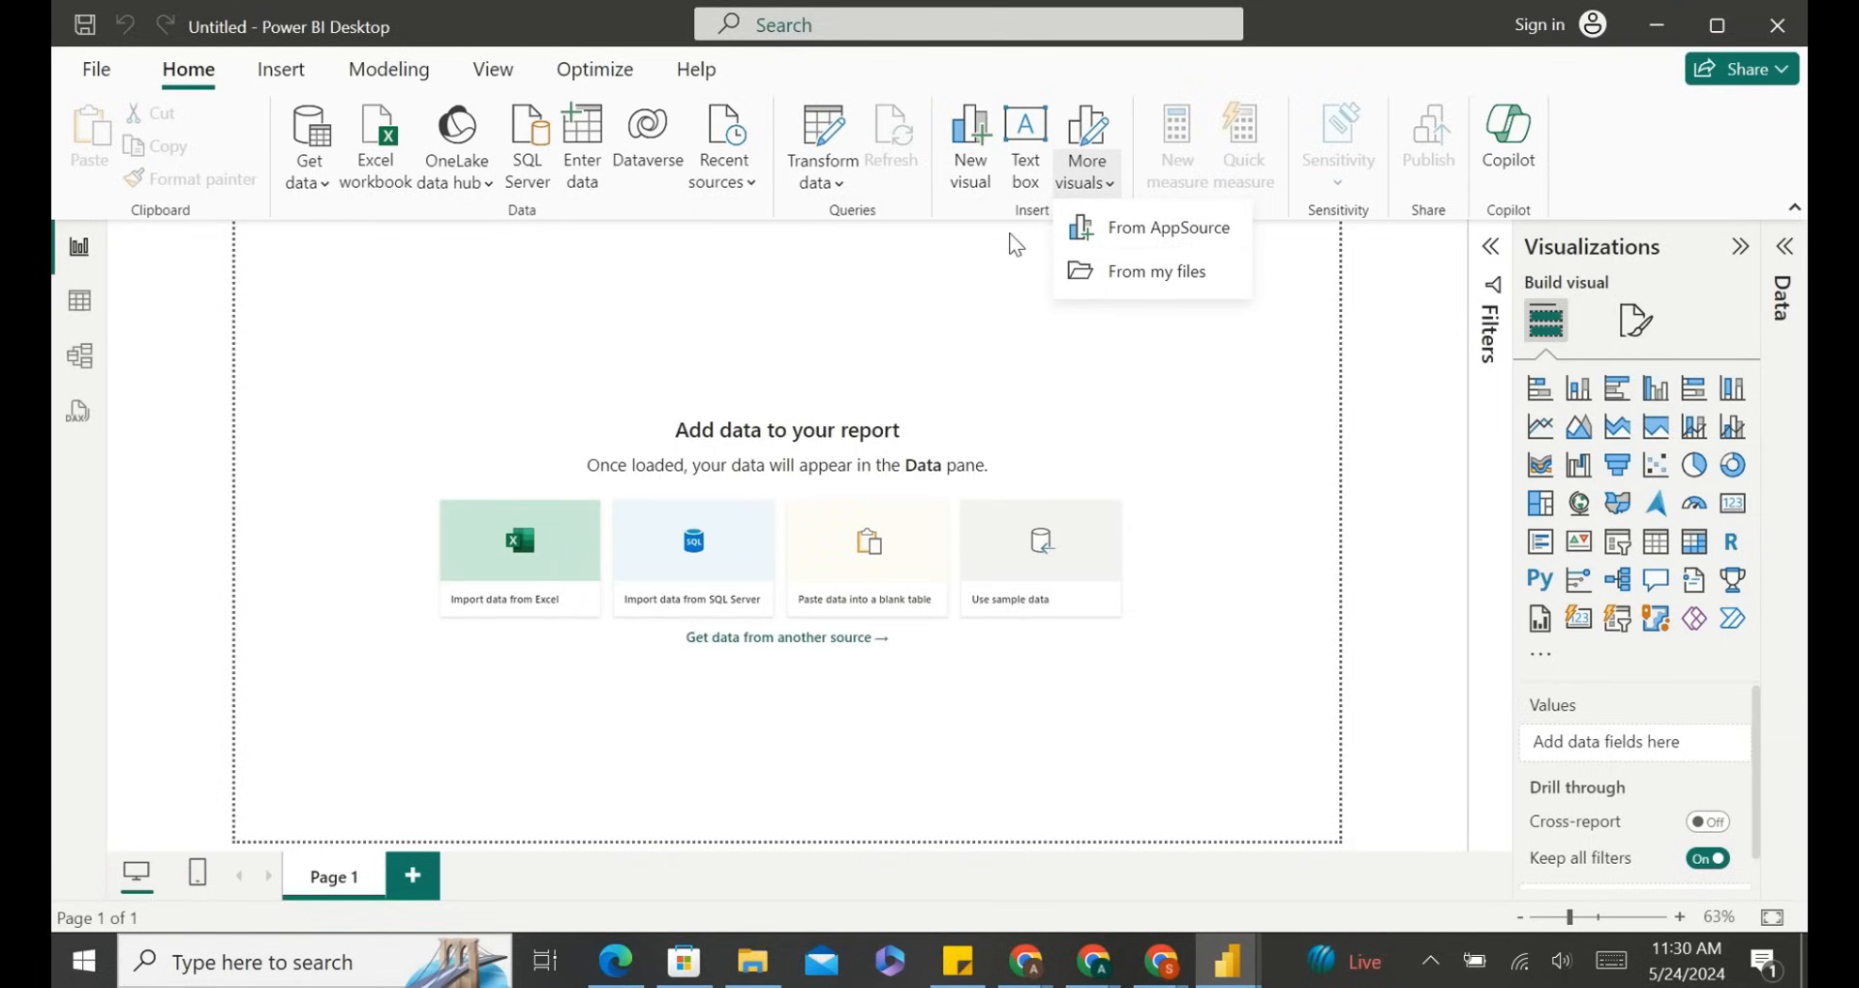
{"action": "left_click", "coordinate": [1010, 235]}
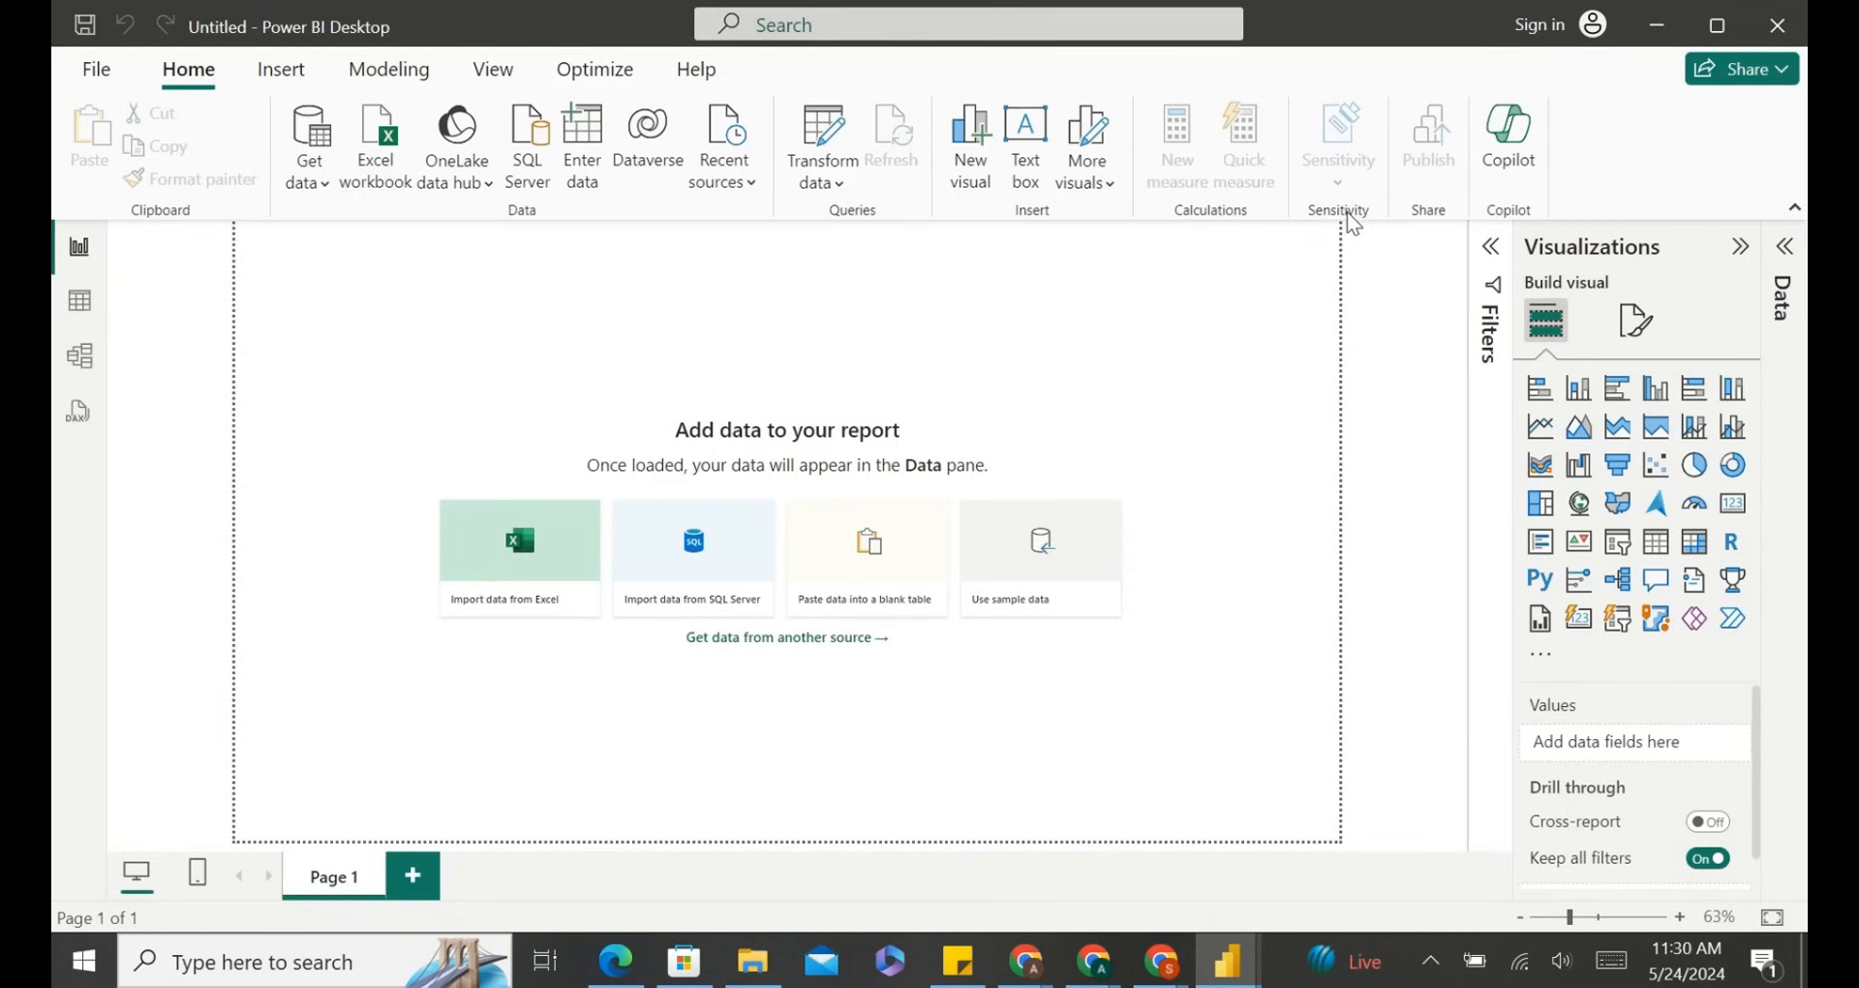
{"action": "left_click", "coordinate": [296, 74]}
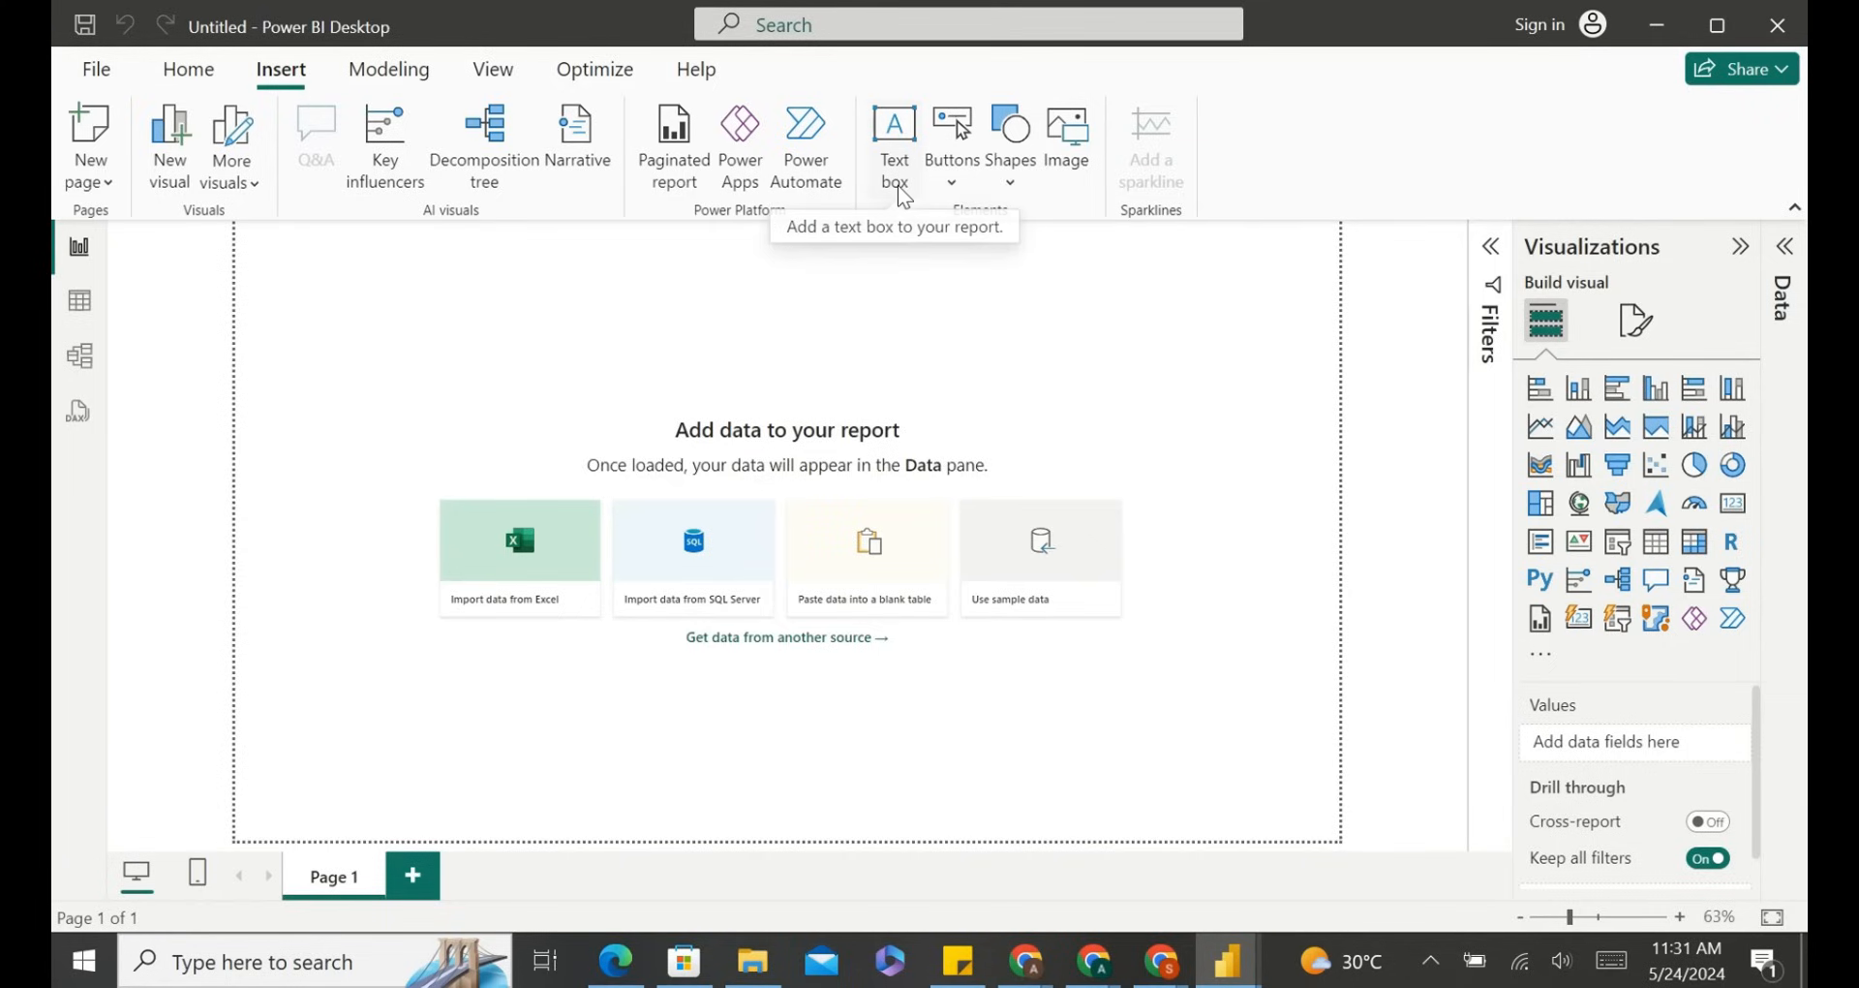
{"action": "left_click", "coordinate": [950, 182]}
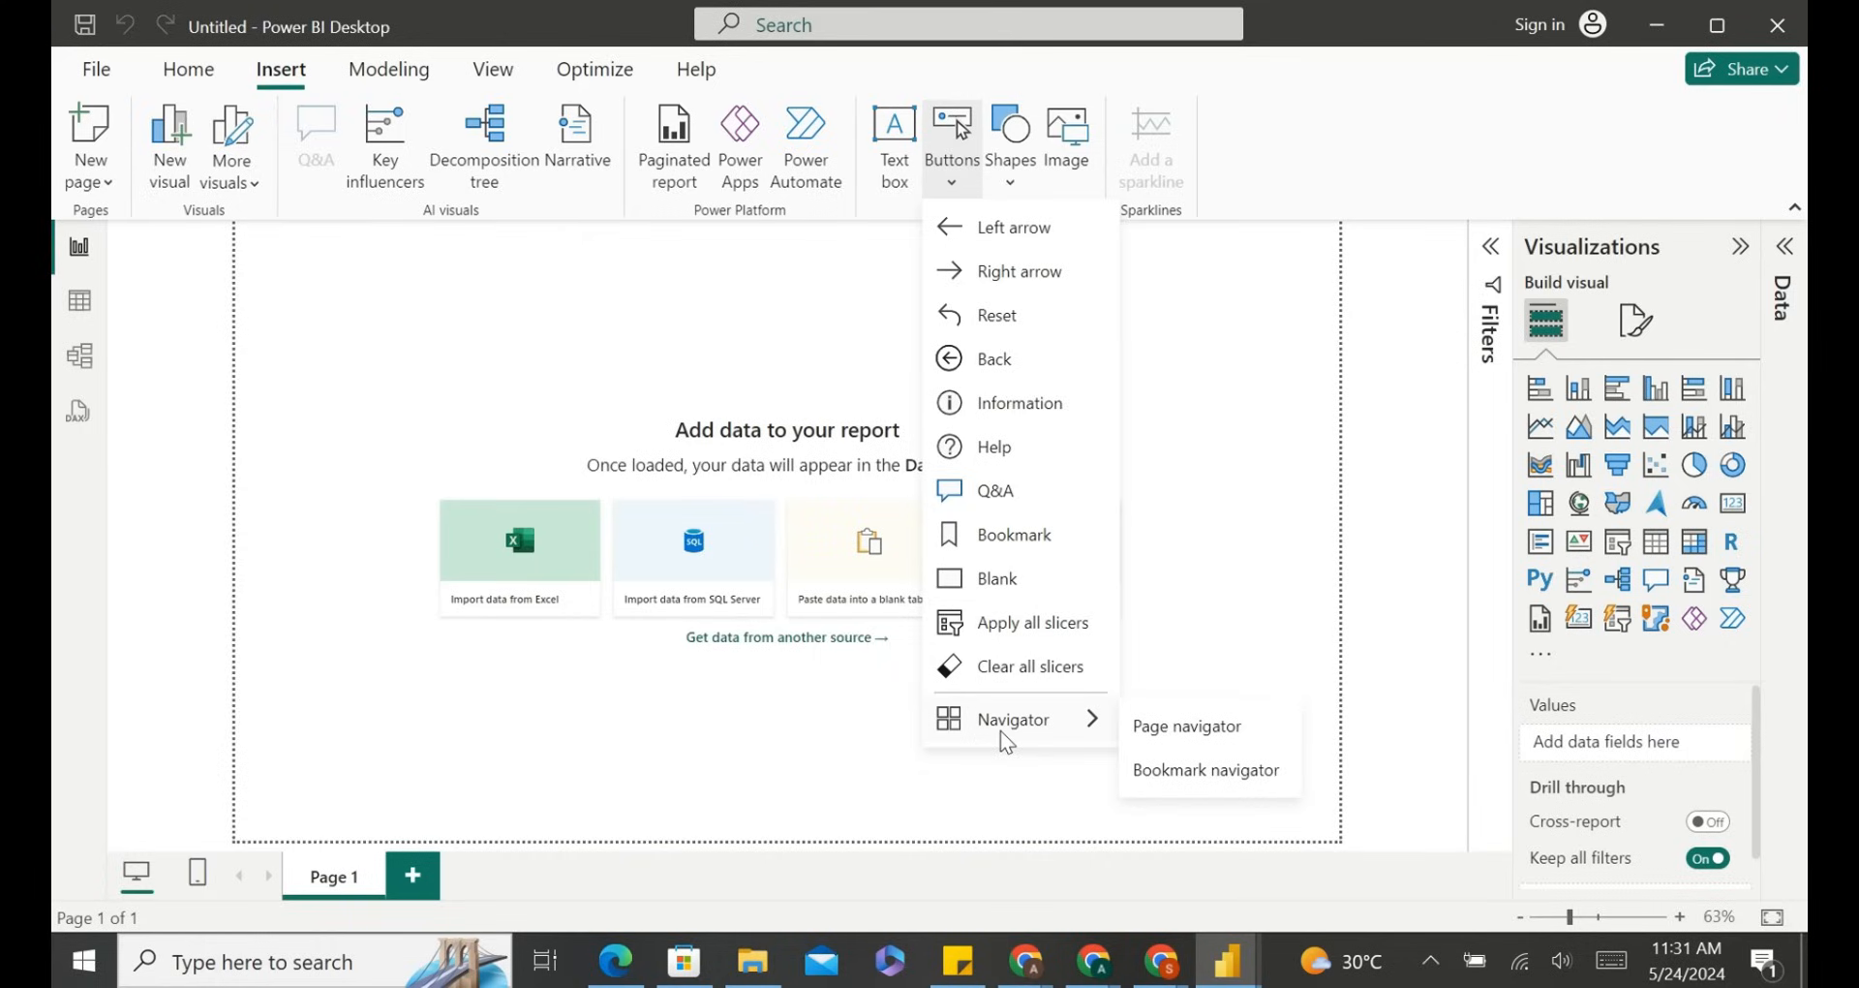
{"action": "left_click", "coordinate": [1009, 175]}
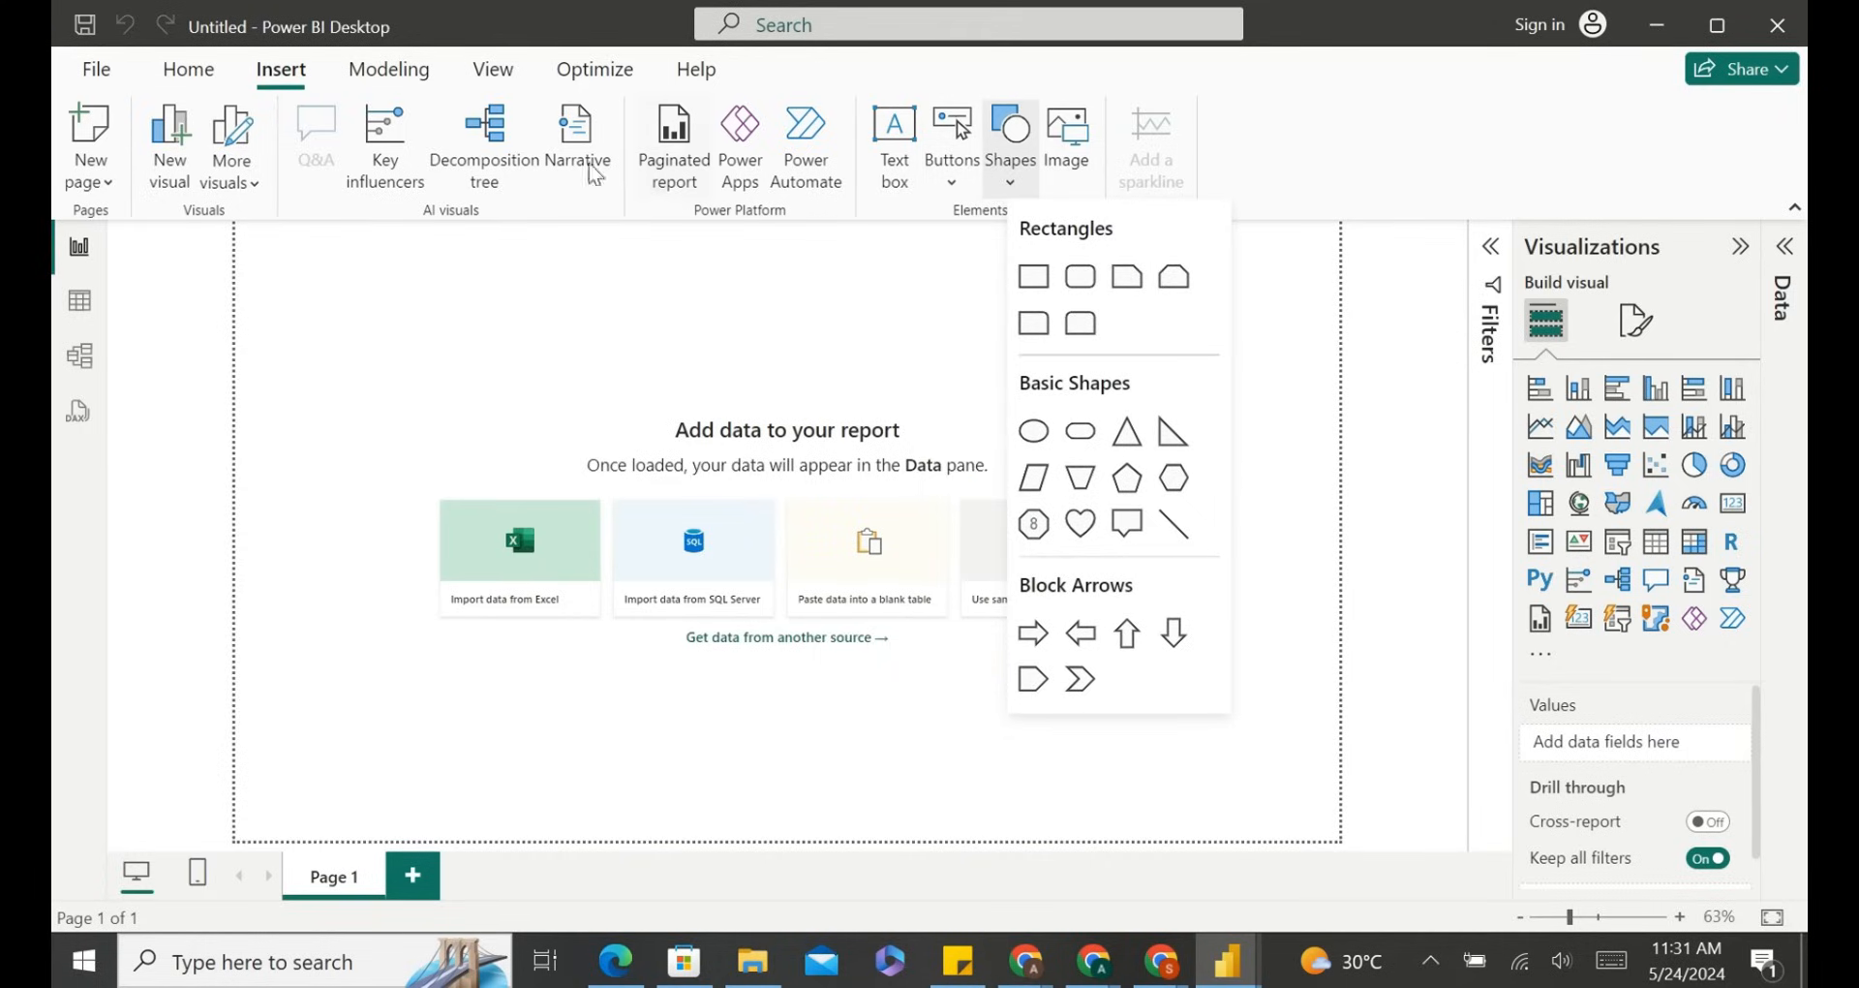
Browse the Modeling, View, Optimize and Help ribbons, including the themes gallery, then return to Home.
{"action": "left_click", "coordinate": [385, 73]}
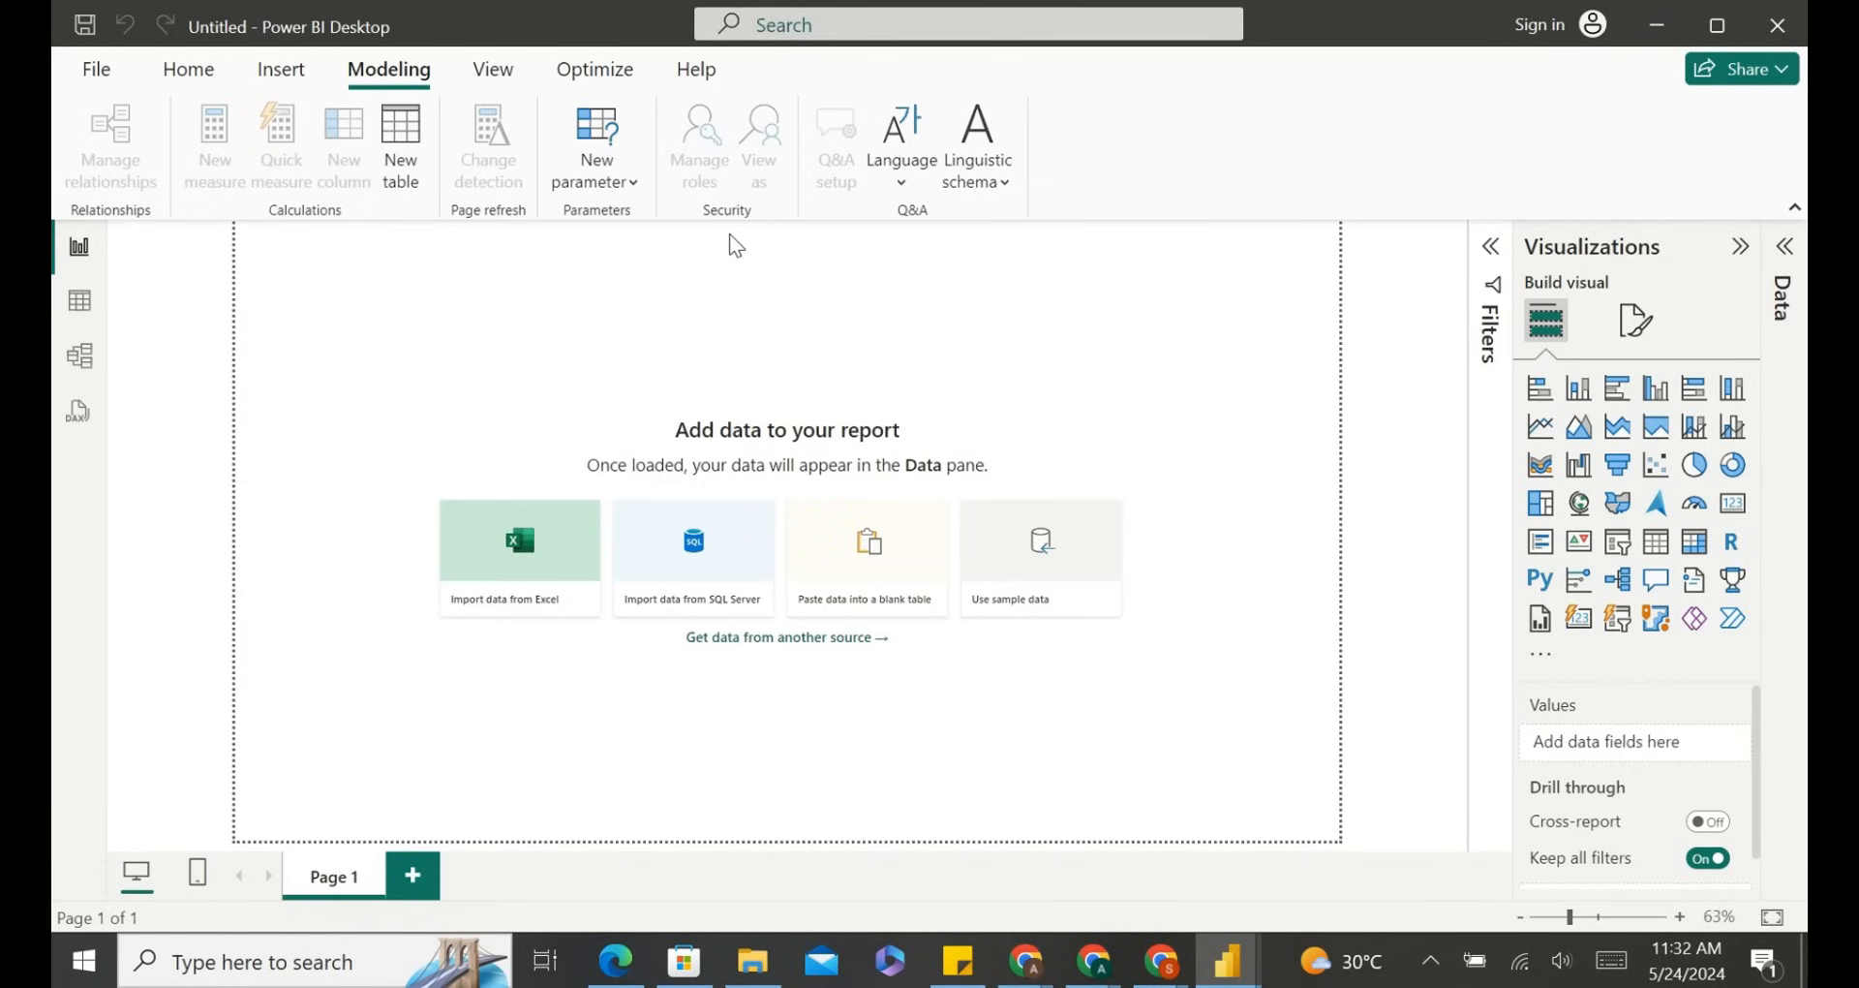
{"action": "left_click", "coordinate": [500, 78]}
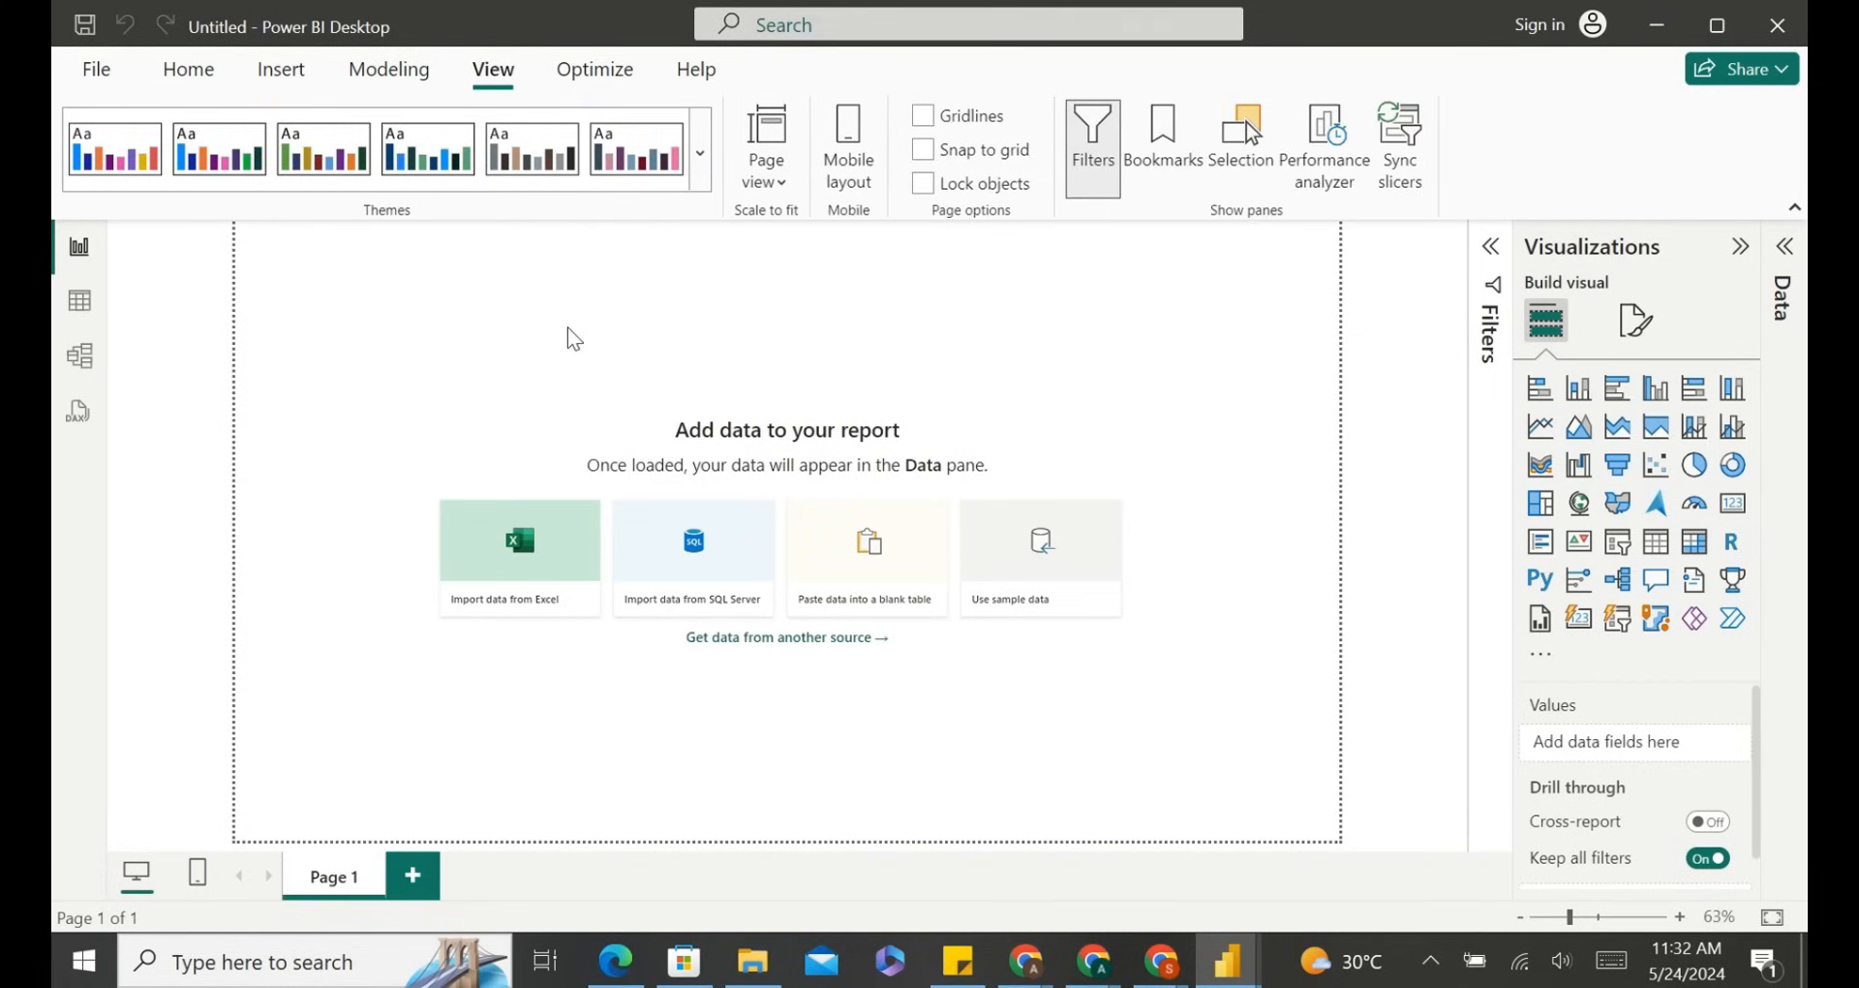
{"action": "left_click", "coordinate": [701, 155]}
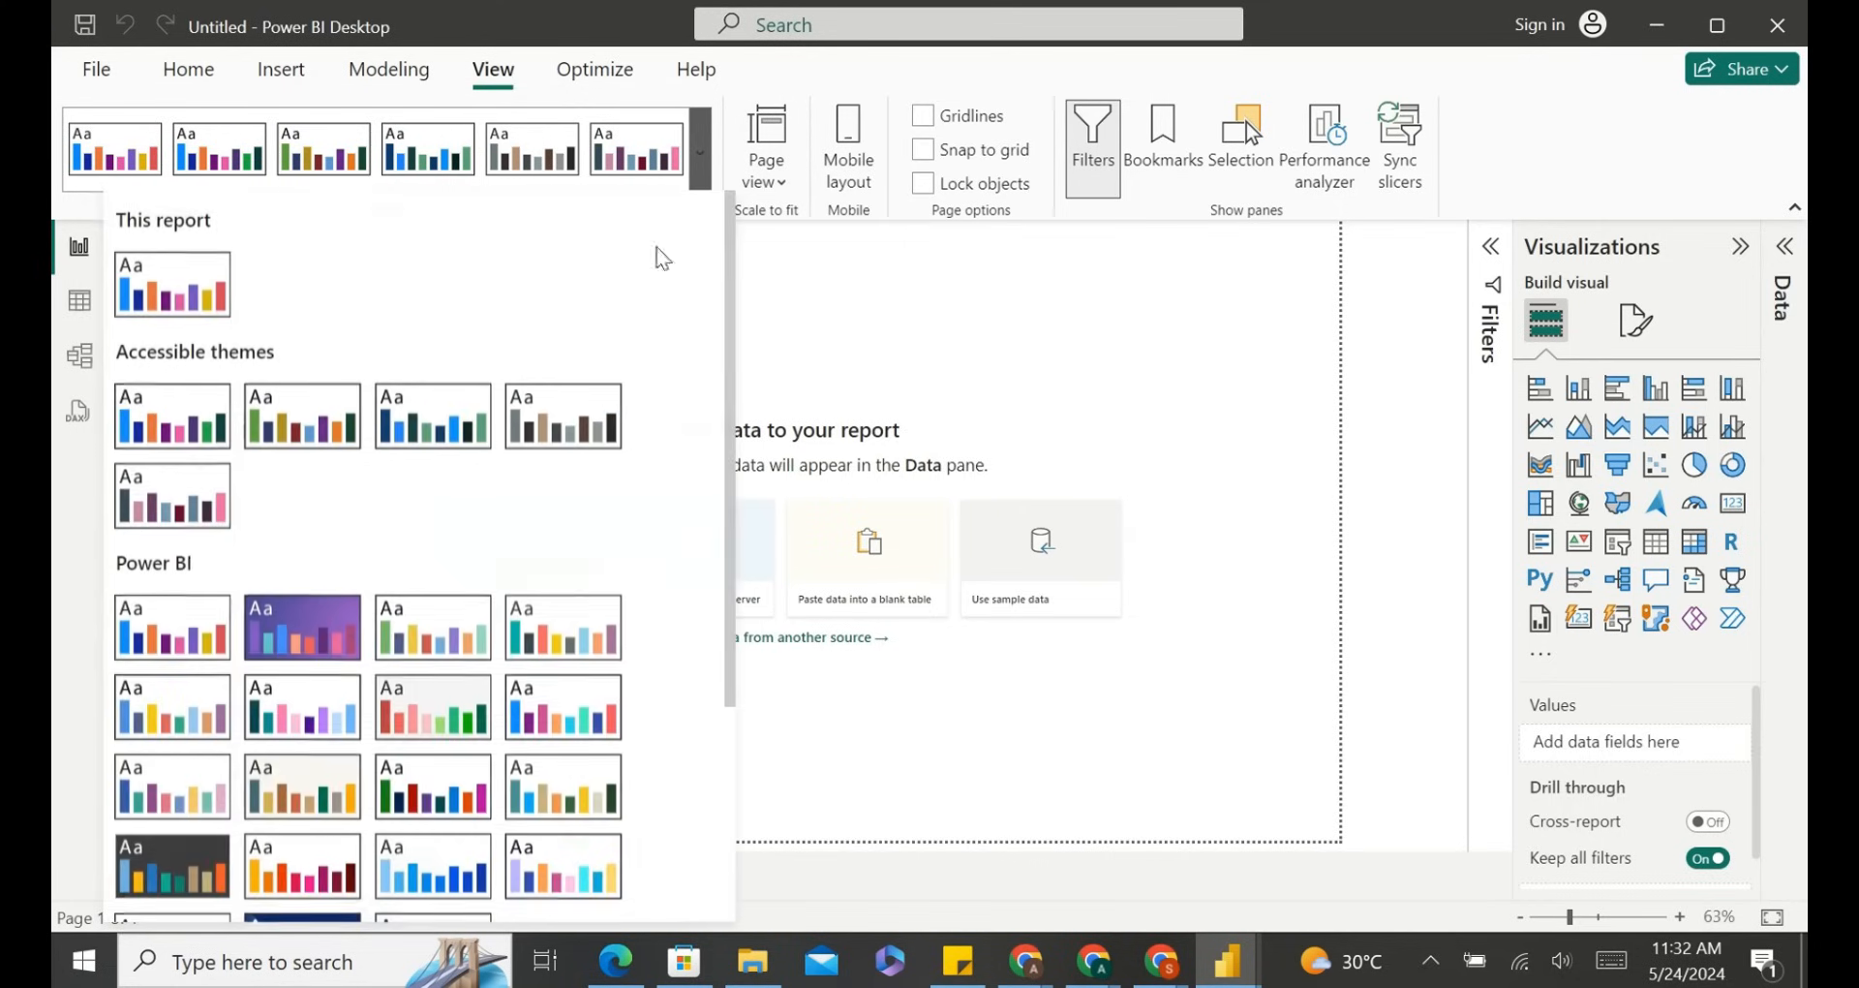
{"action": "scroll", "coordinate": [559, 584], "scroll_direction": "down", "scroll_amount": 2}
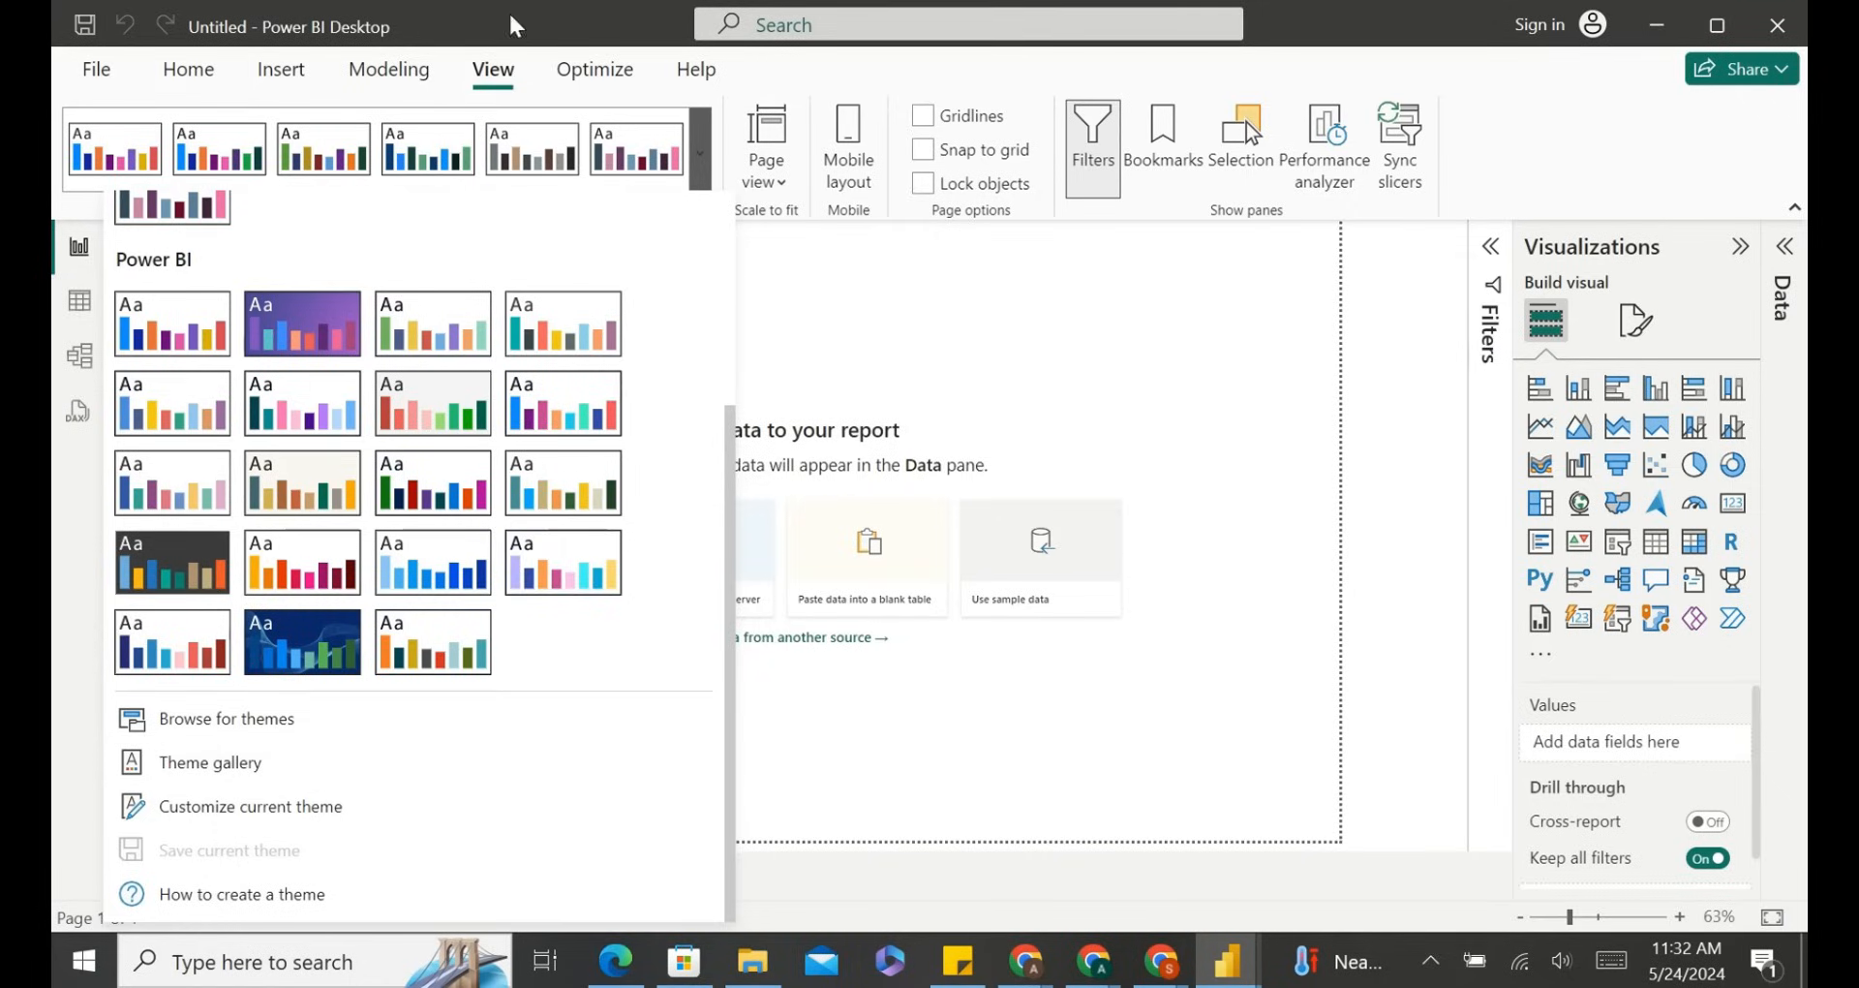
{"action": "left_click", "coordinate": [904, 316]}
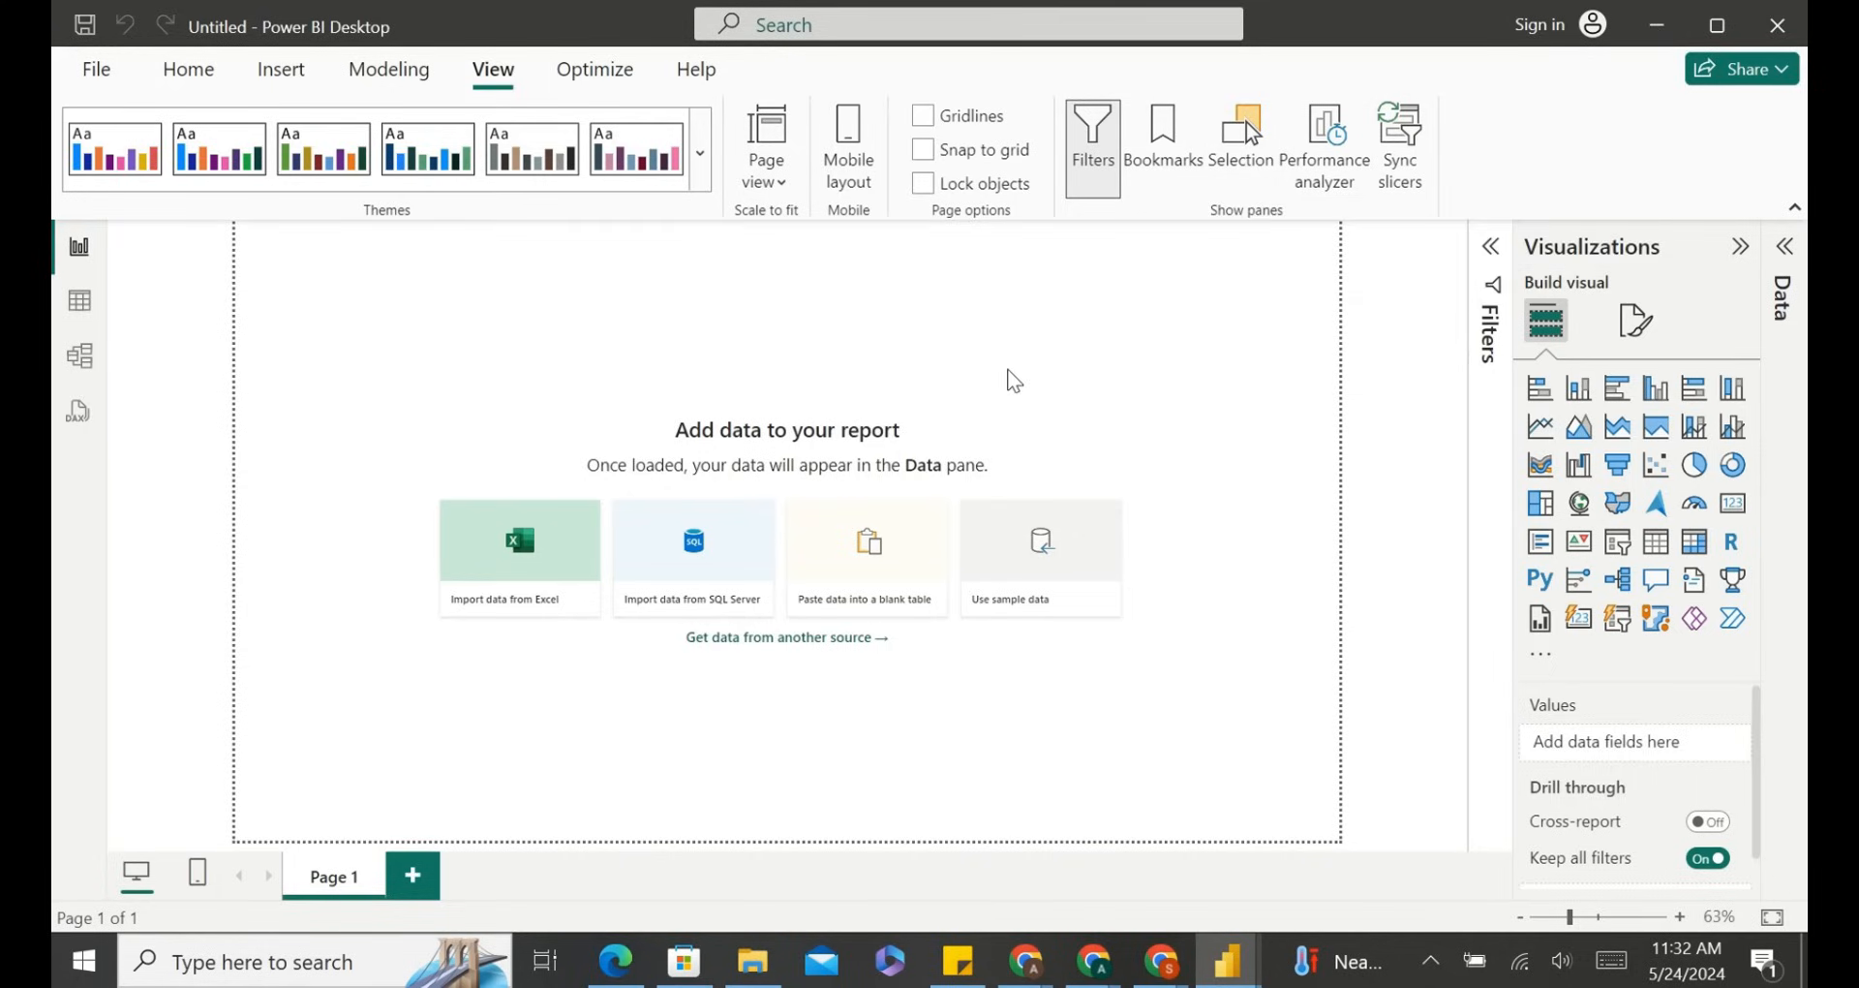
{"action": "left_click", "coordinate": [600, 73]}
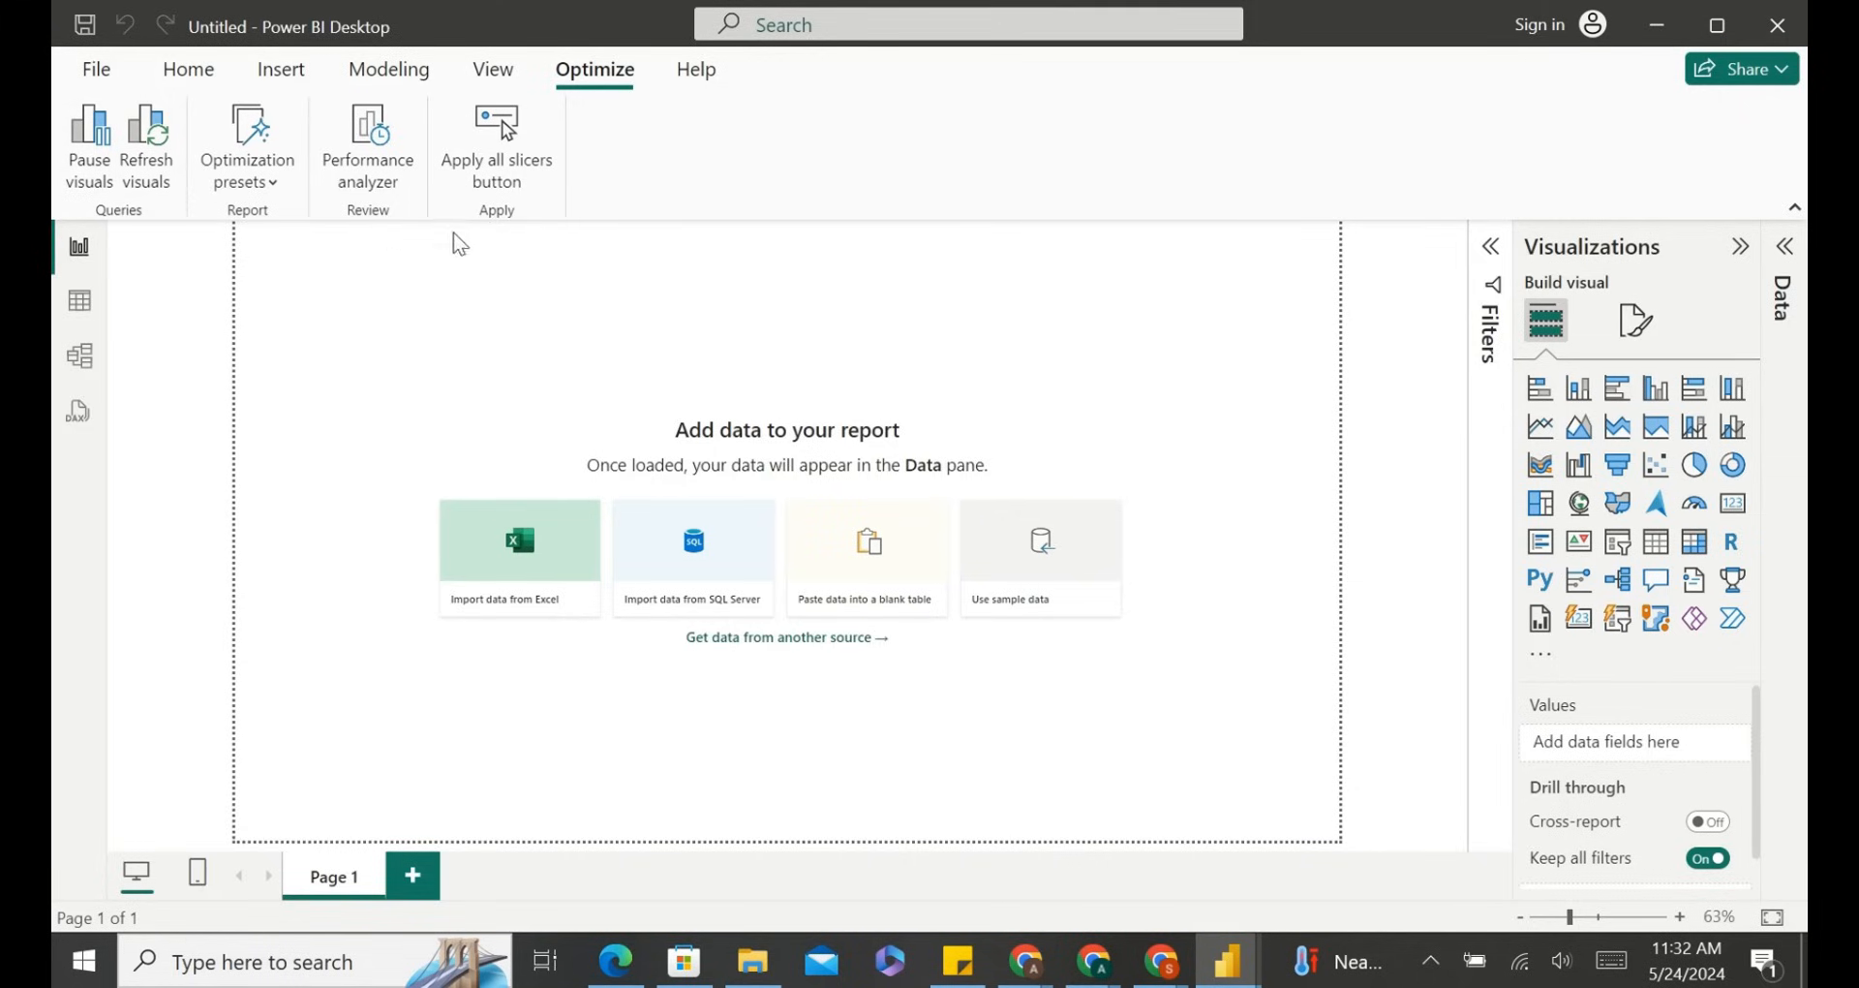
{"action": "left_click", "coordinate": [726, 75]}
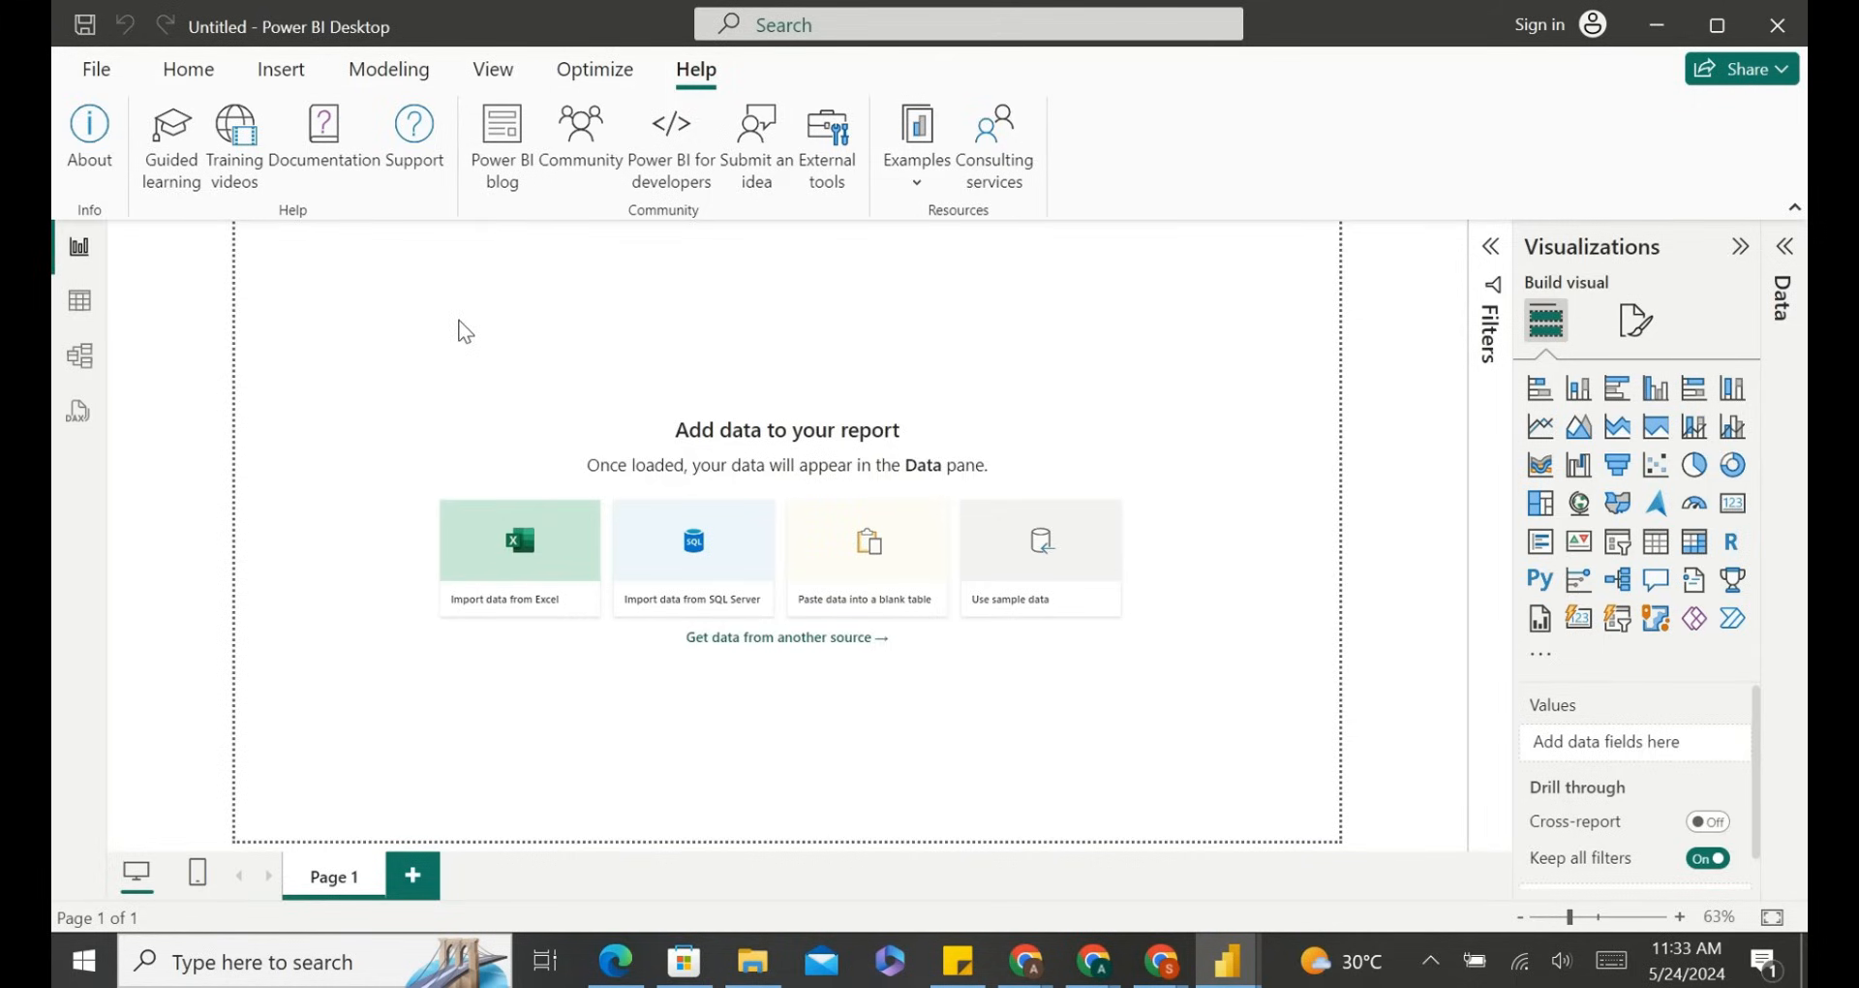
{"action": "left_click", "coordinate": [178, 77]}
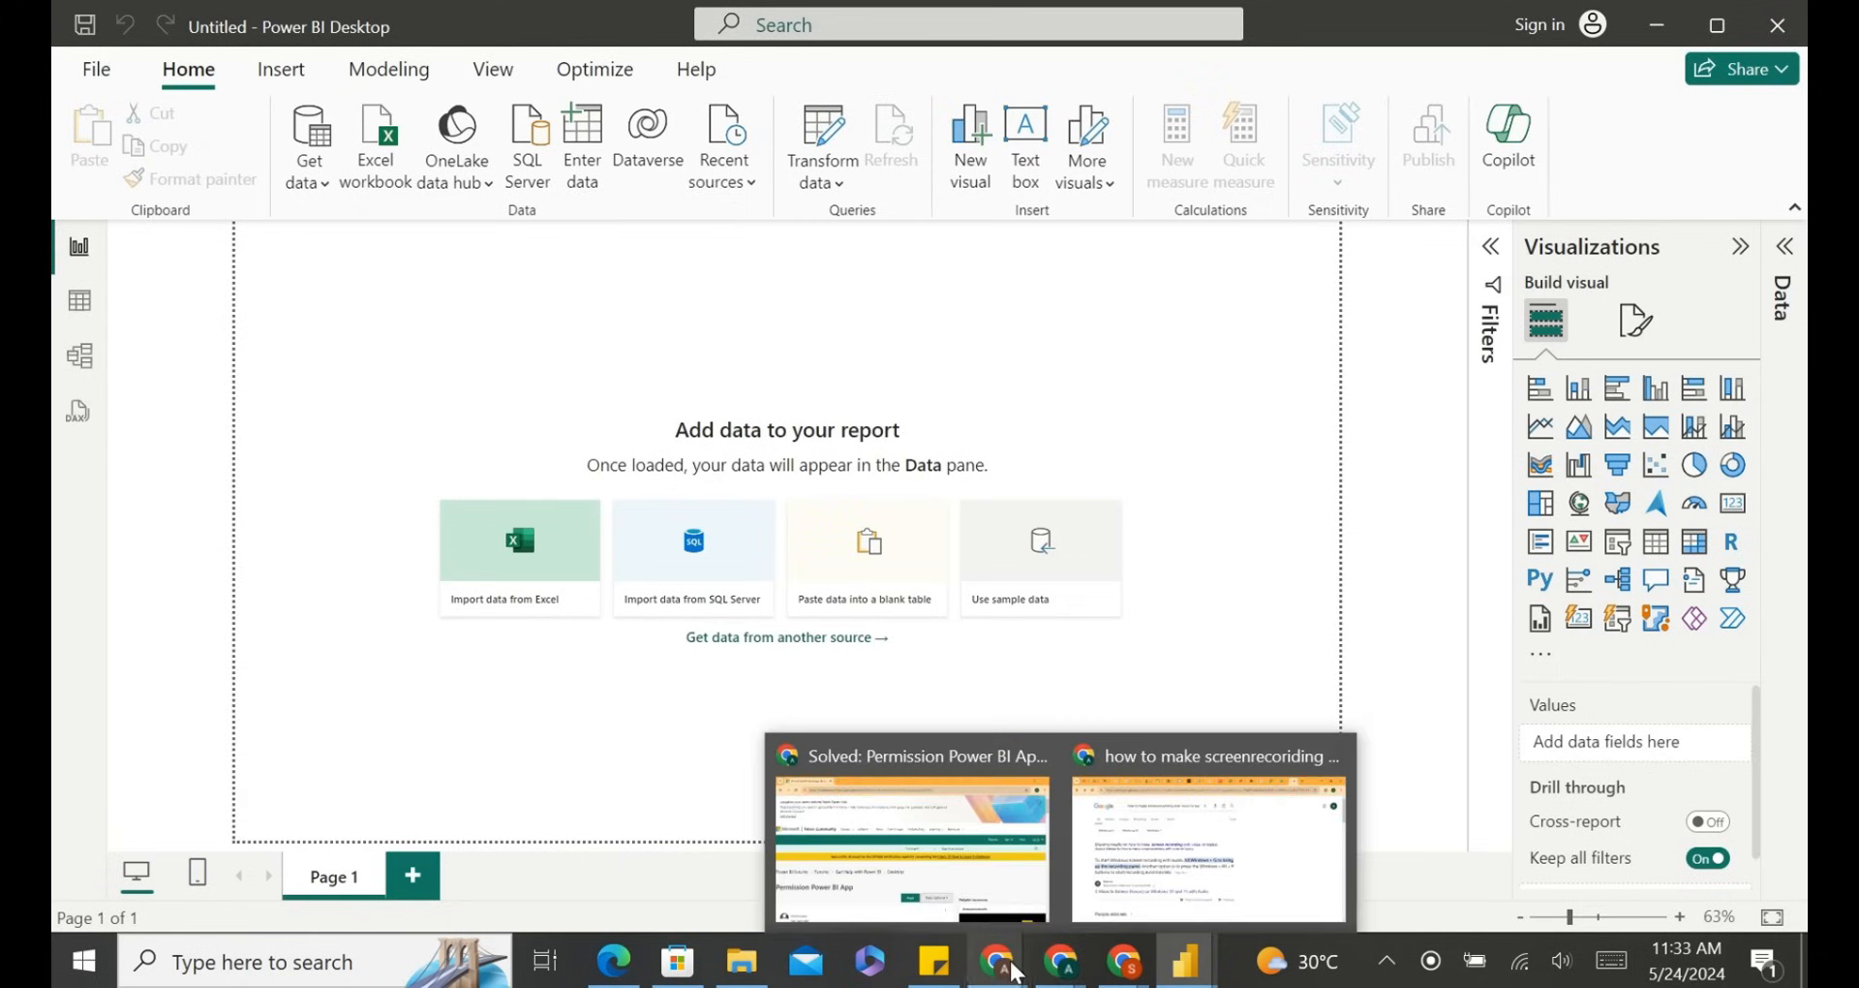
{"action": "mouse_move", "coordinate": [997, 963]}
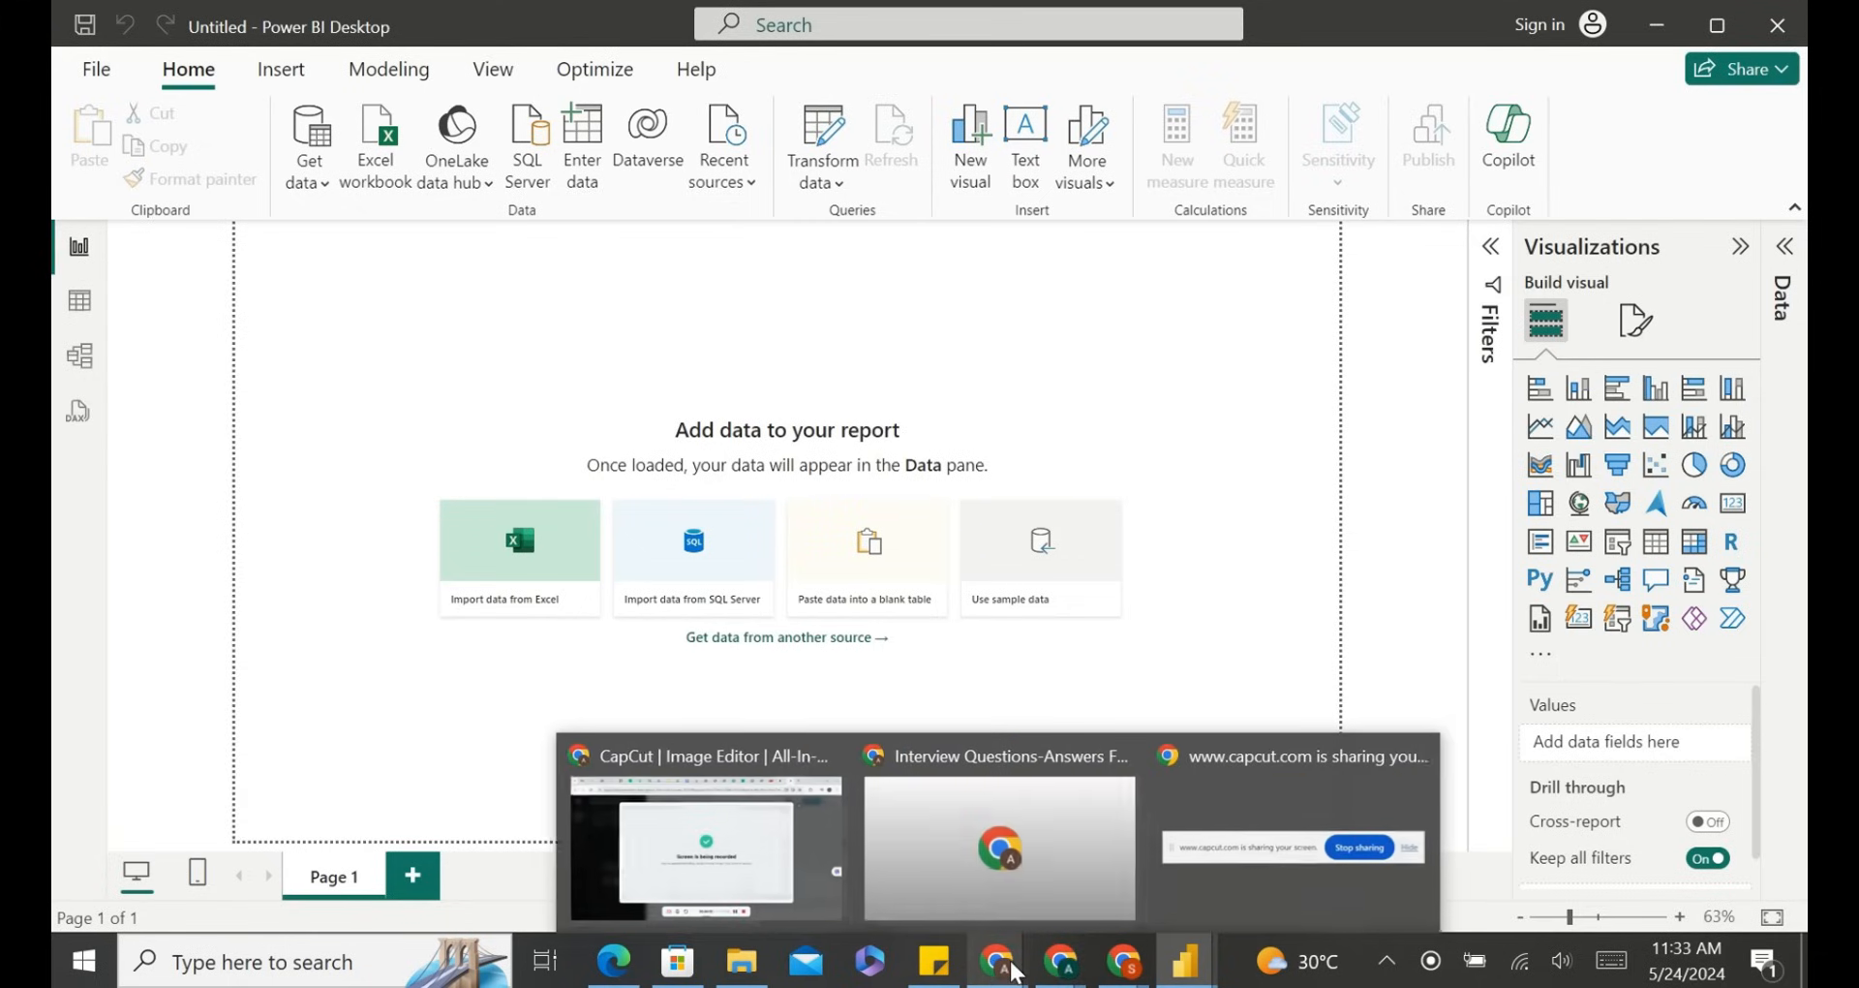
{"action": "left_click", "coordinate": [749, 873]}
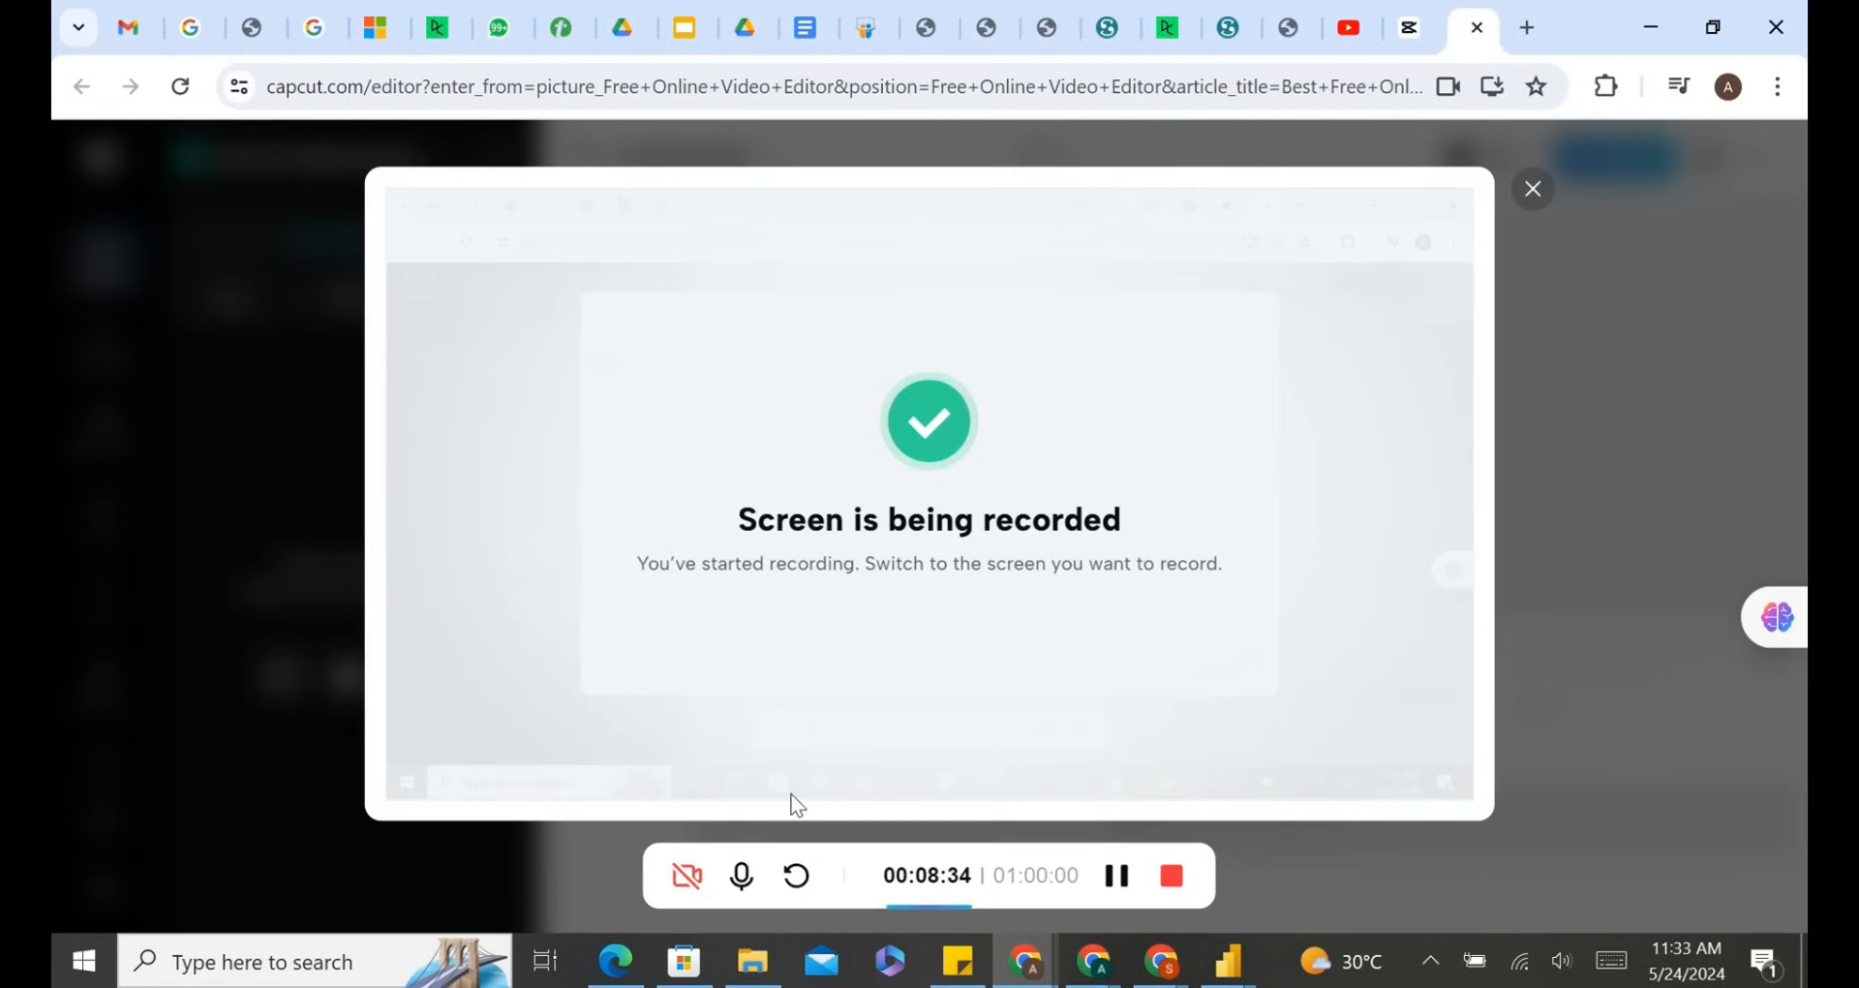
{"action": "left_click", "coordinate": [1116, 874]}
{"action": "left_click", "coordinate": [1117, 874]}
{"action": "mouse_move", "coordinate": [1249, 979]}
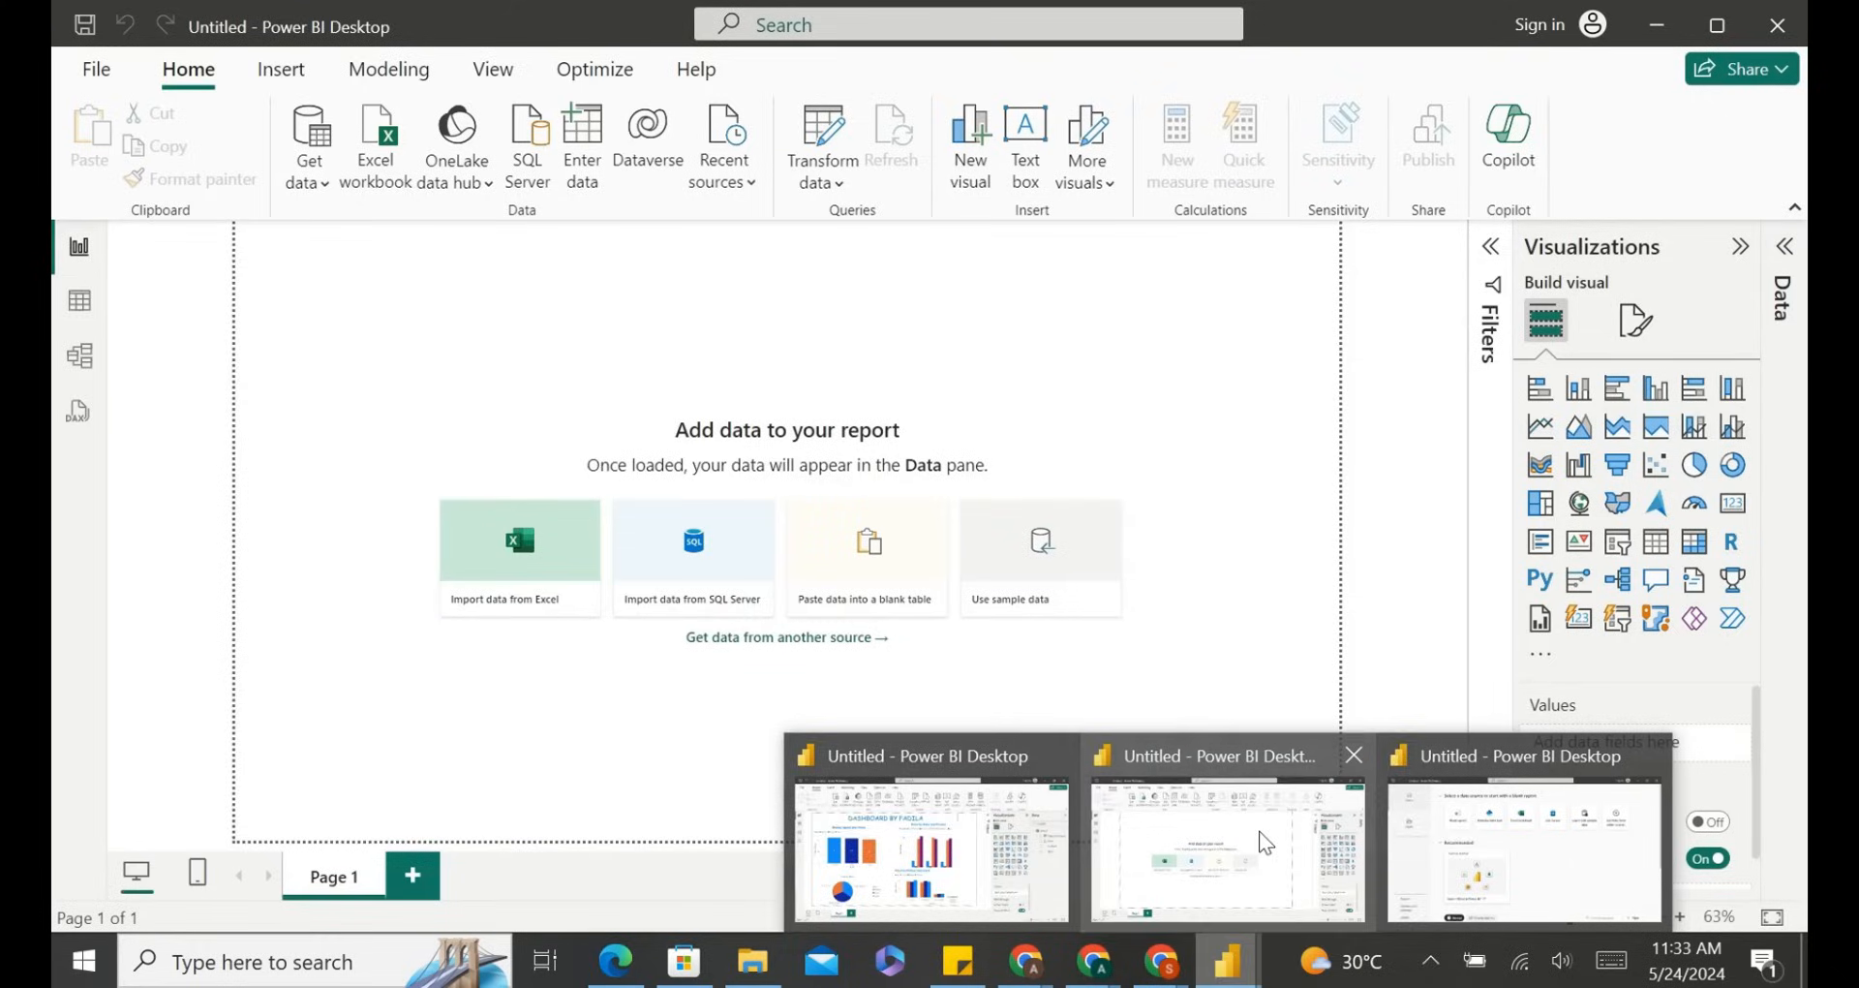
{"action": "left_click", "coordinate": [1258, 831]}
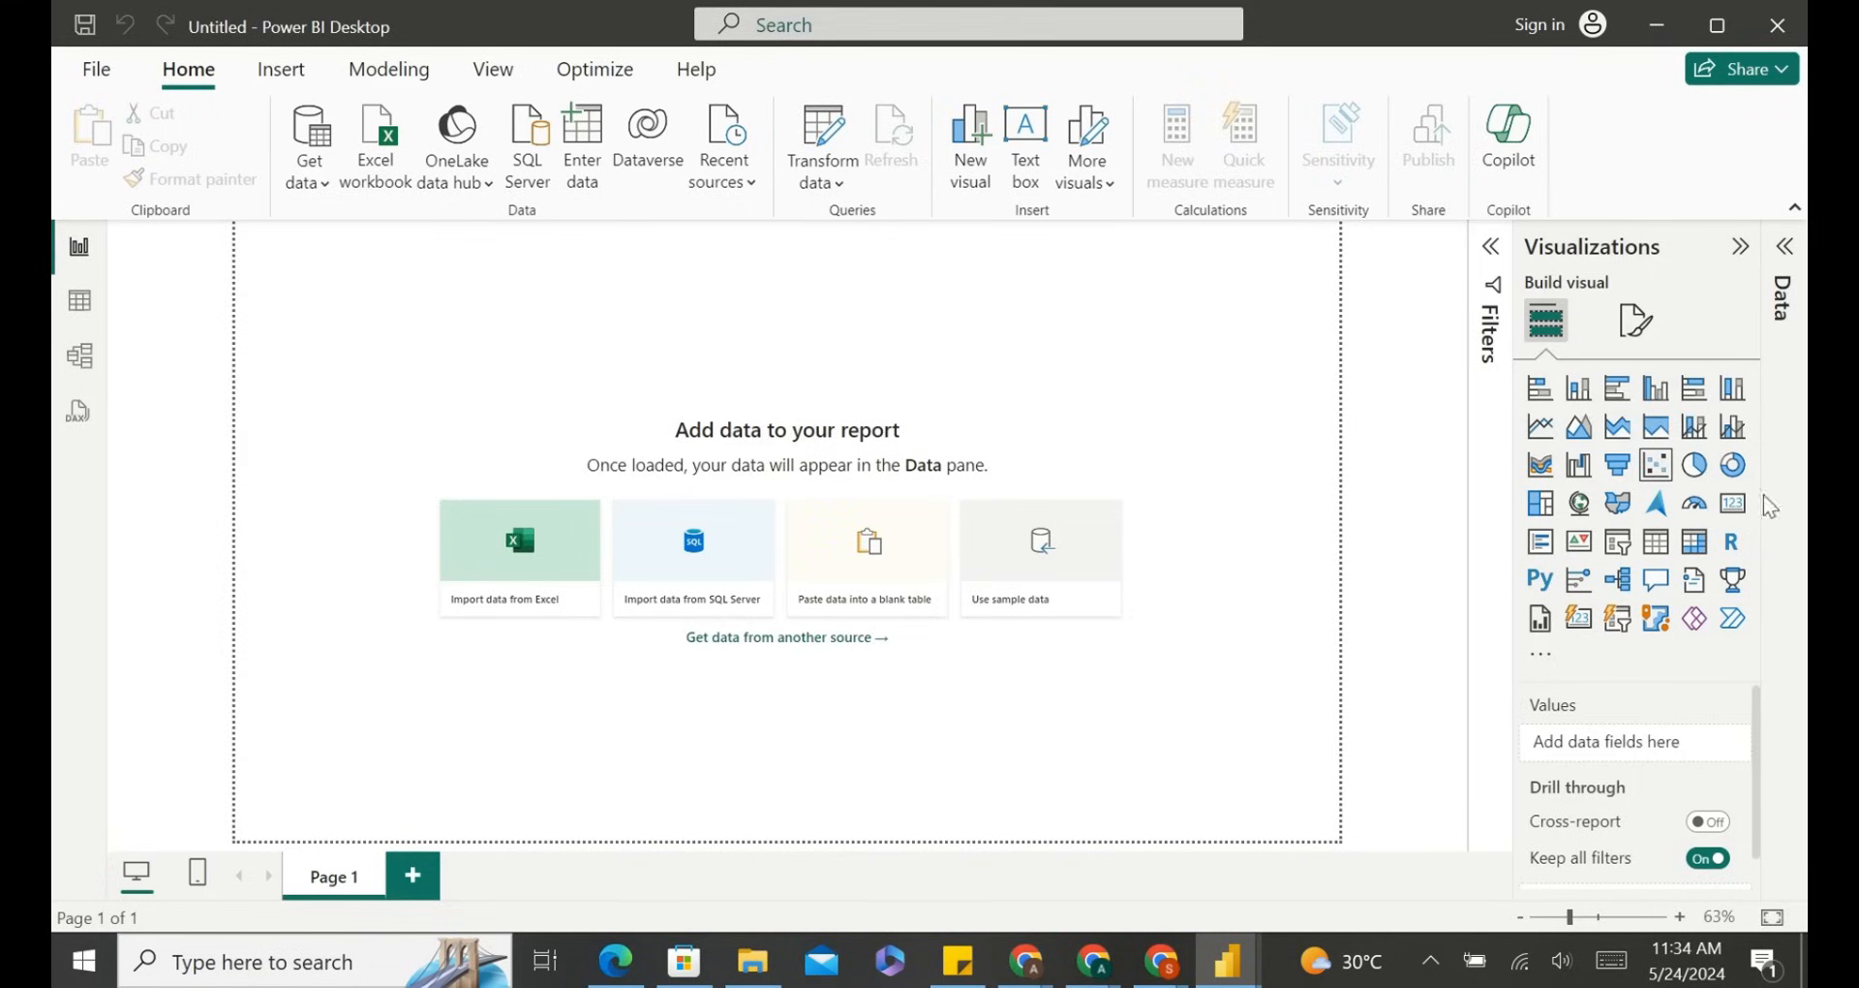
Add a stacked area chart visual, switch it to line and area, funnel and bar chart types, then delete it.
{"action": "left_click", "coordinate": [1659, 437]}
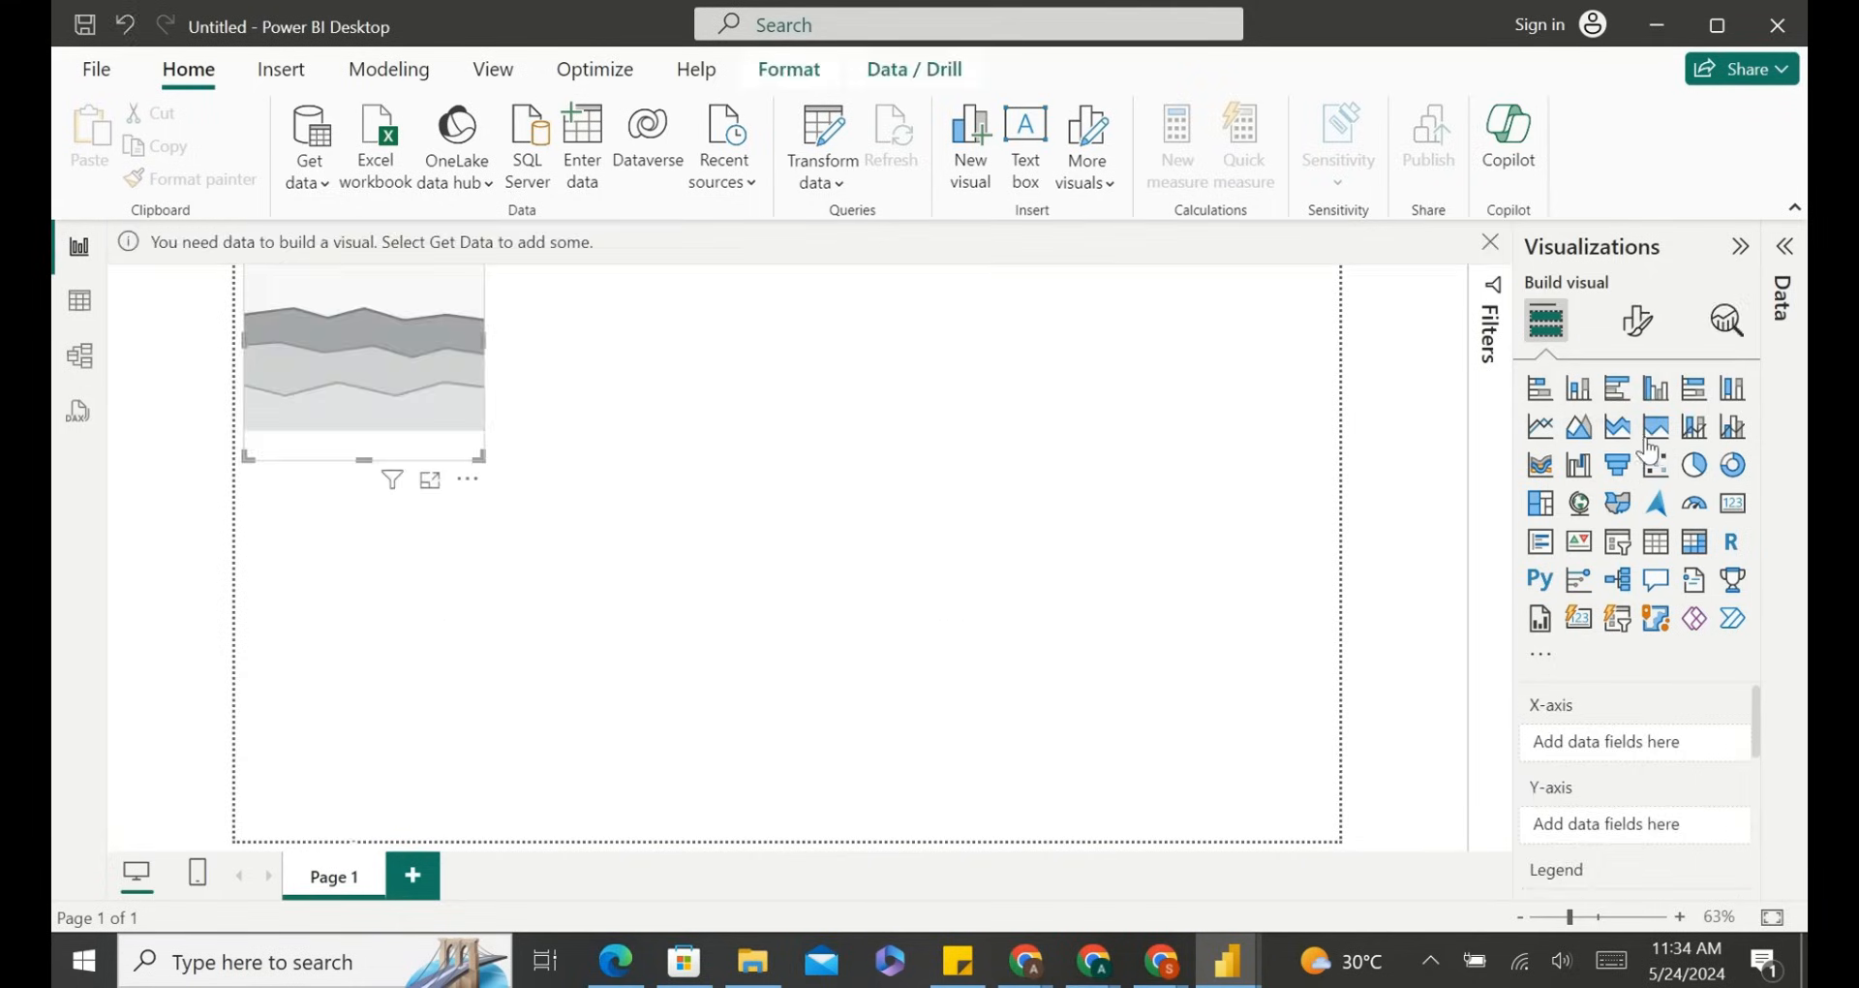
{"action": "left_click", "coordinate": [1578, 427]}
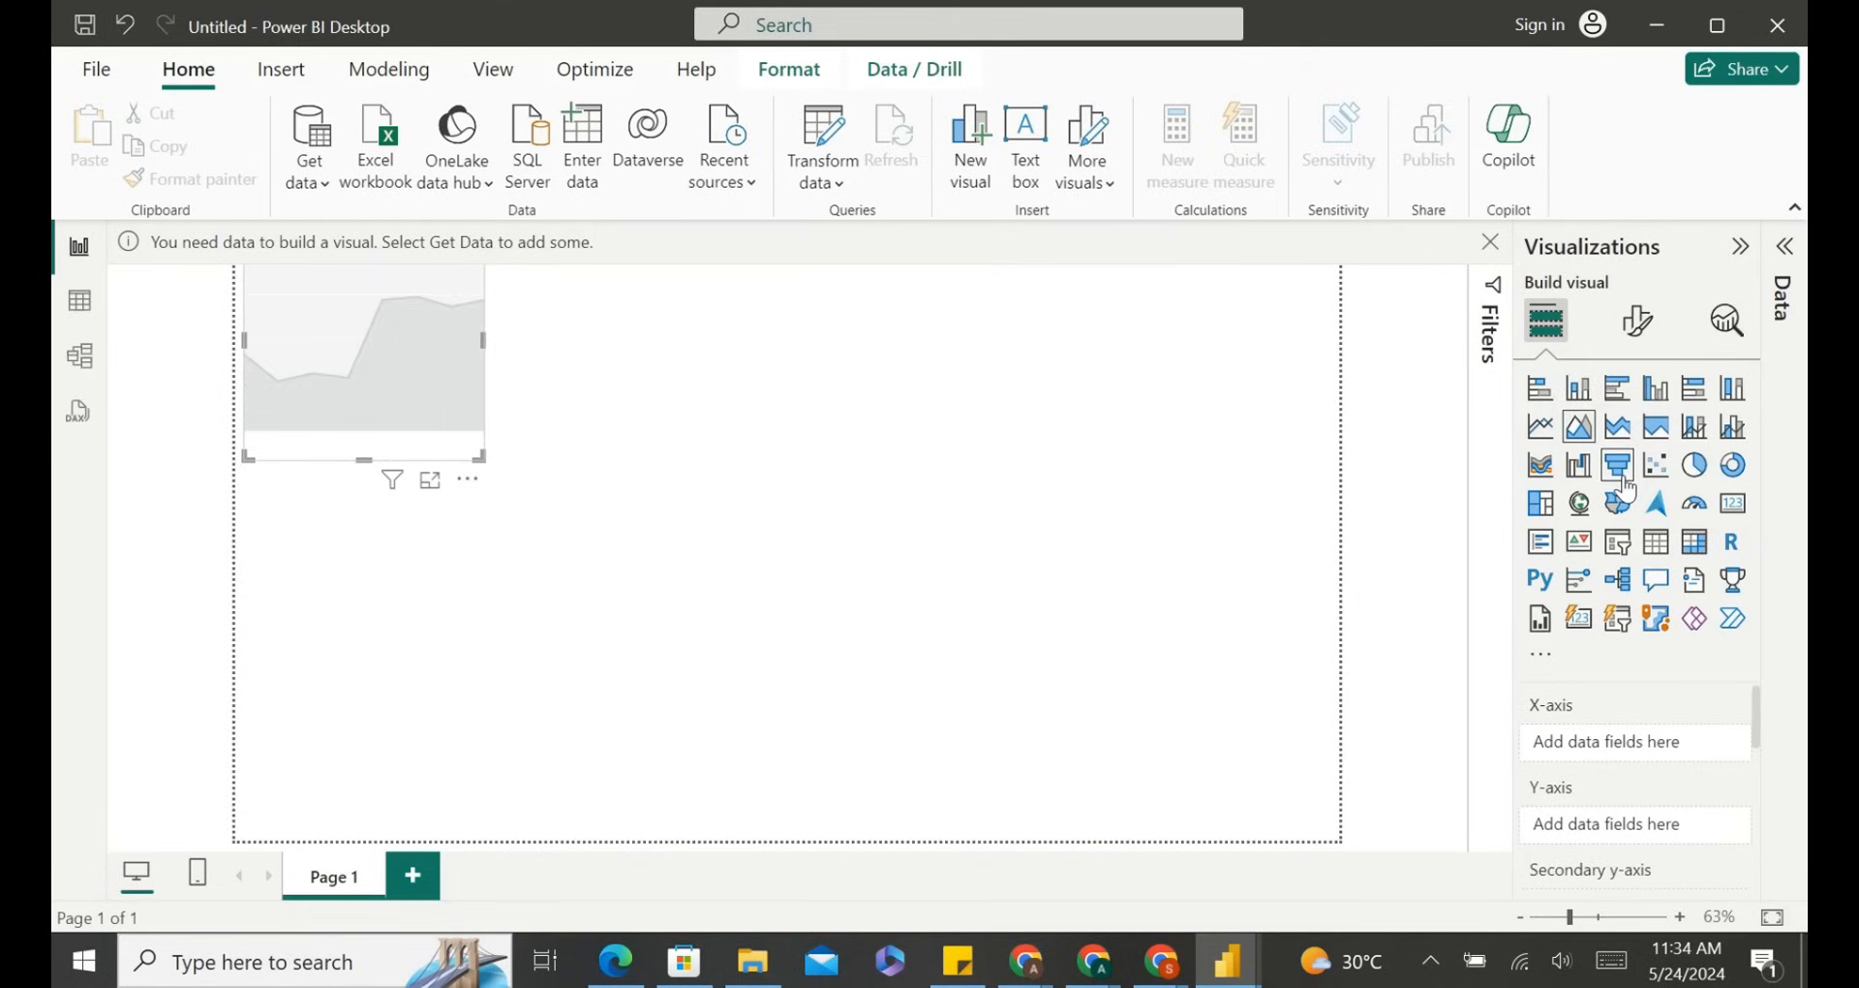
{"action": "left_click", "coordinate": [1617, 465]}
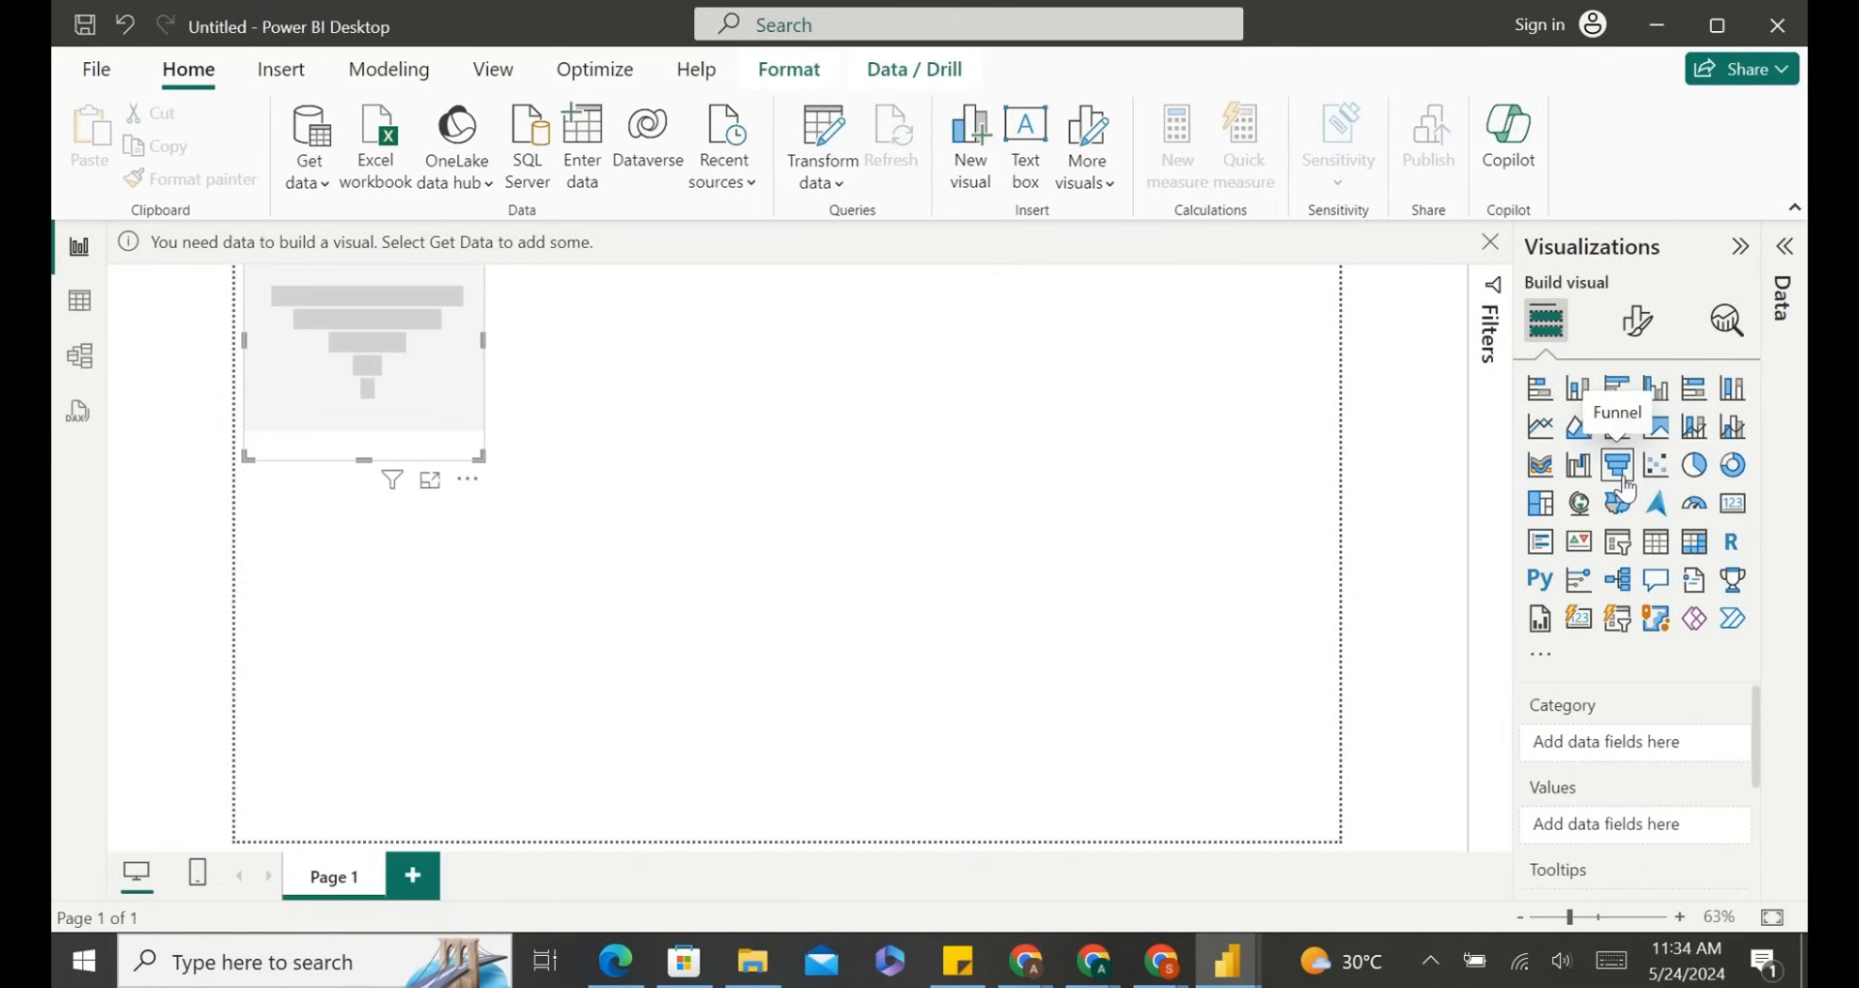
{"action": "left_click", "coordinate": [1694, 388]}
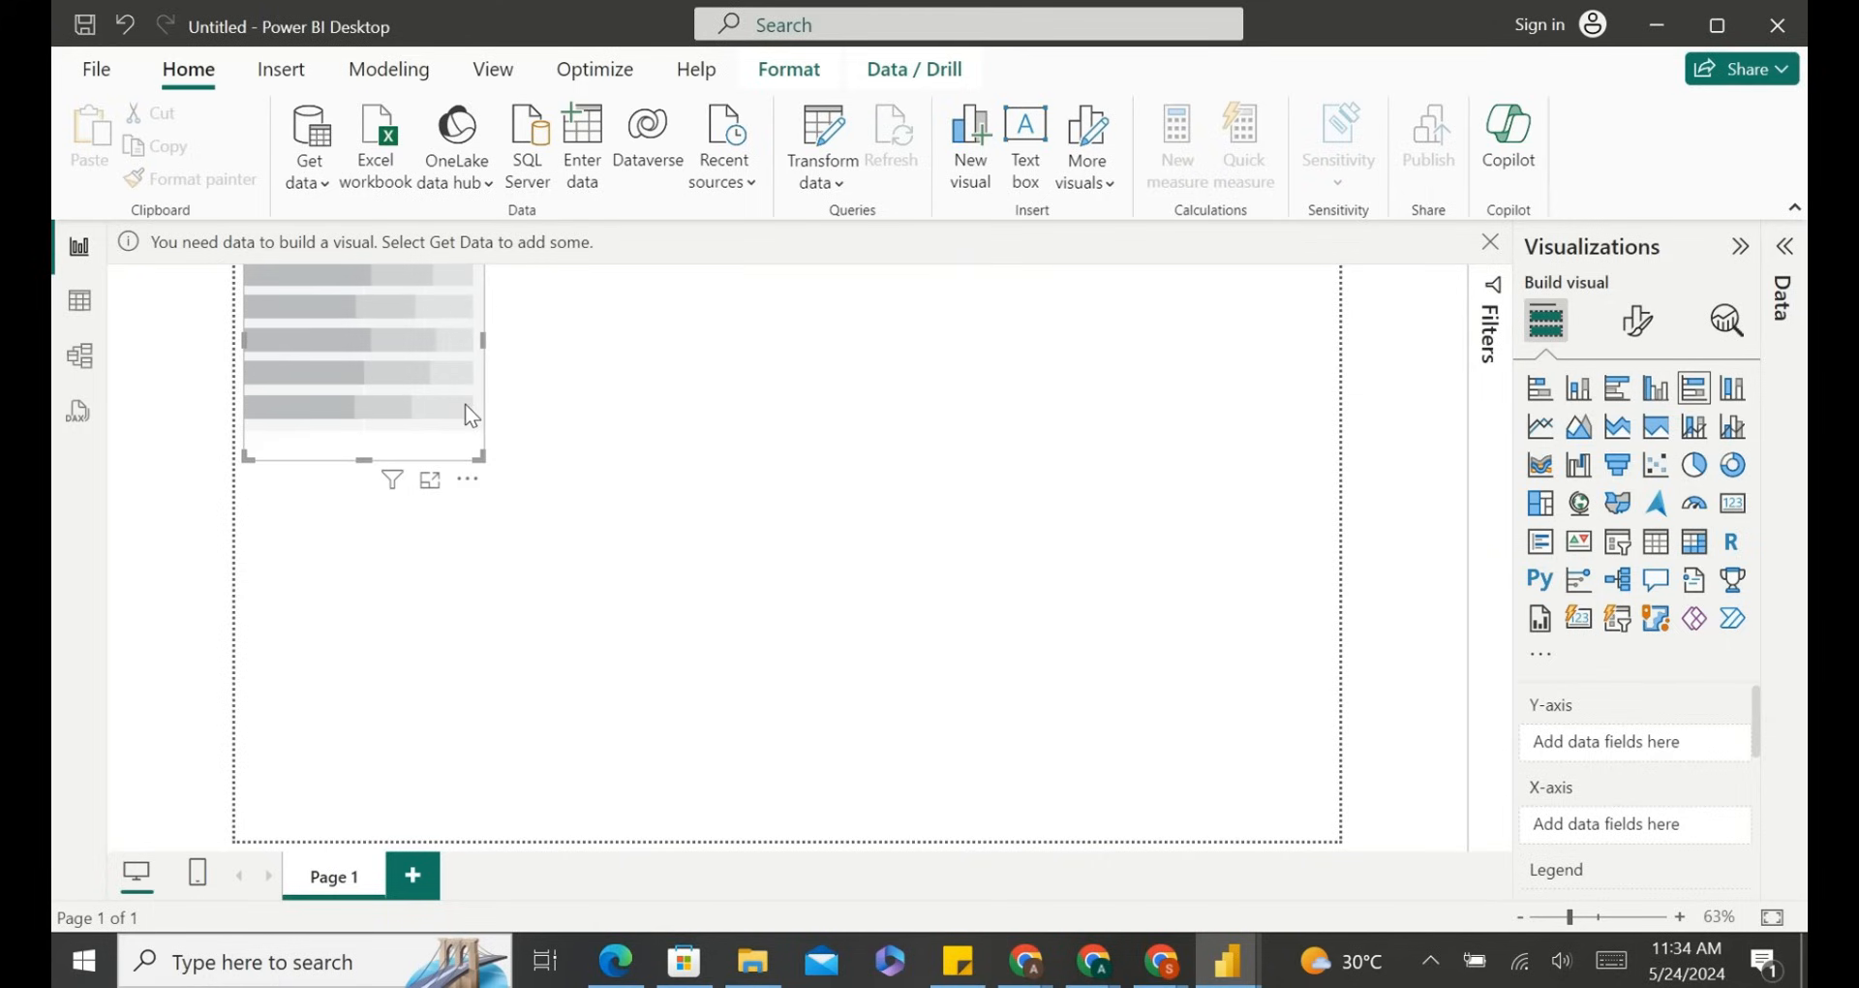
{"action": "key", "text": "Delete"}
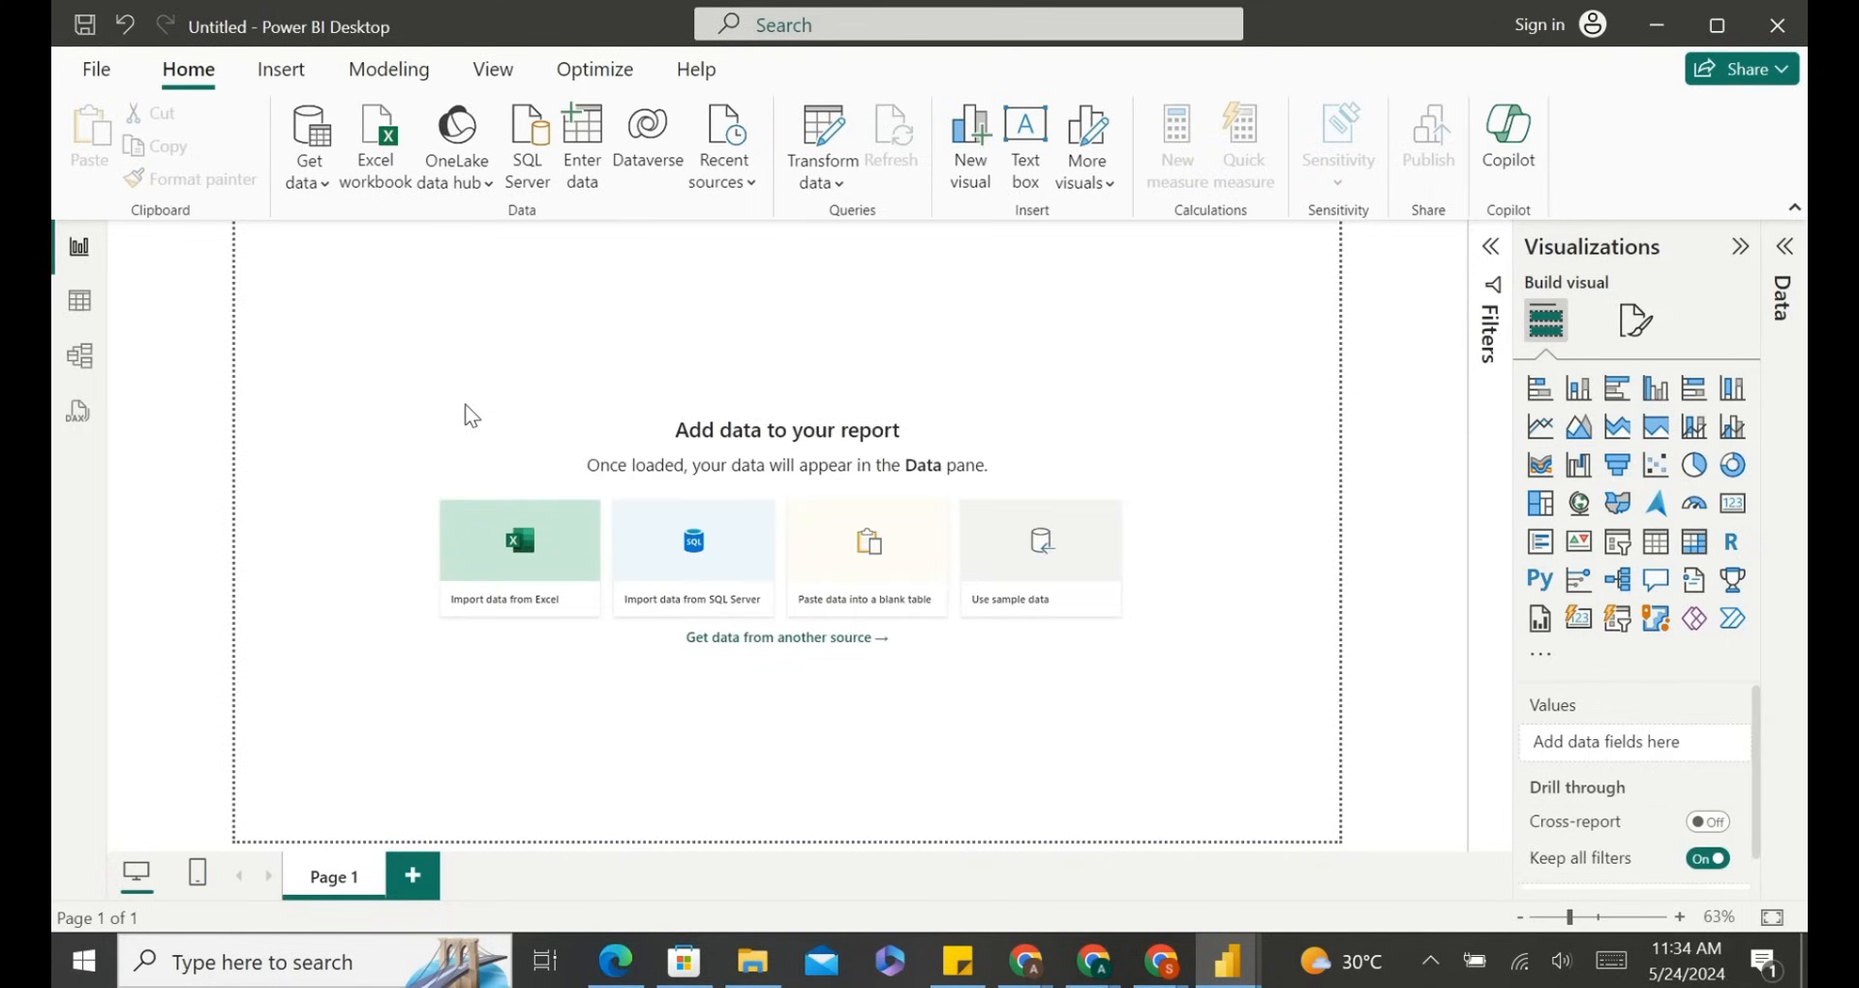
Switch through the Table, Report, Model and DAX query views.
{"action": "left_click", "coordinate": [79, 301]}
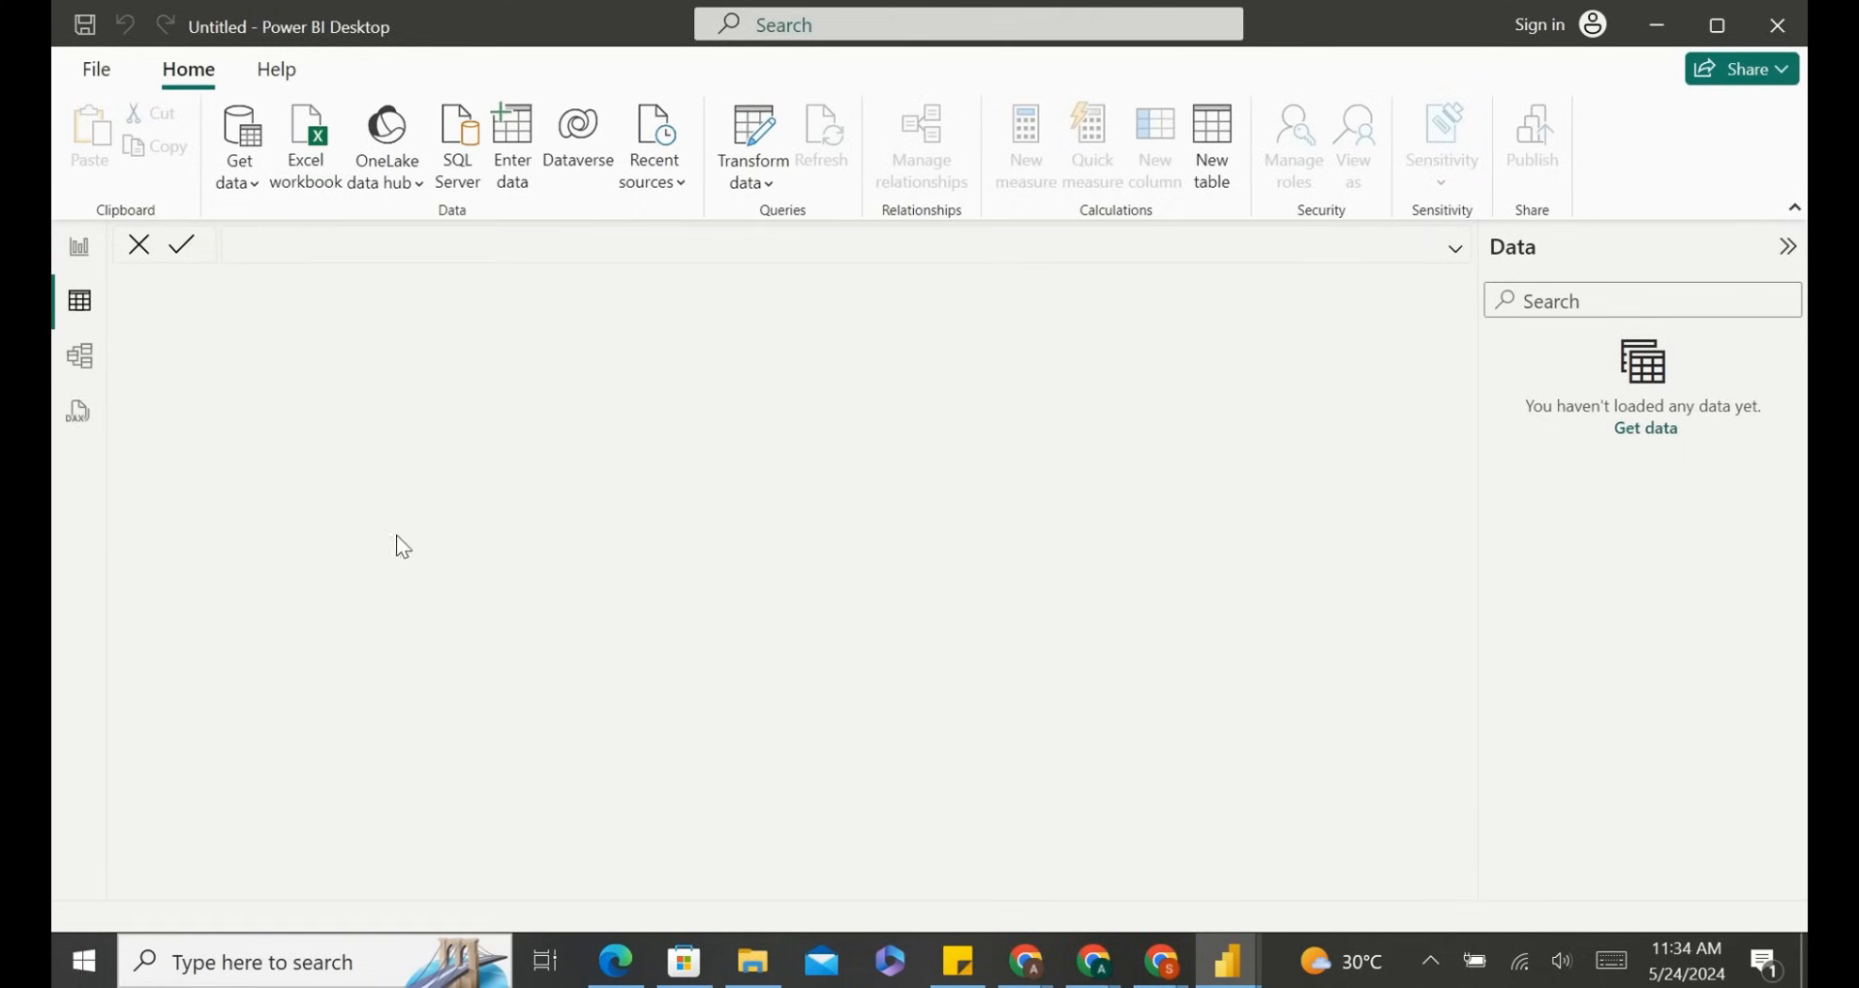
{"action": "left_click", "coordinate": [78, 249]}
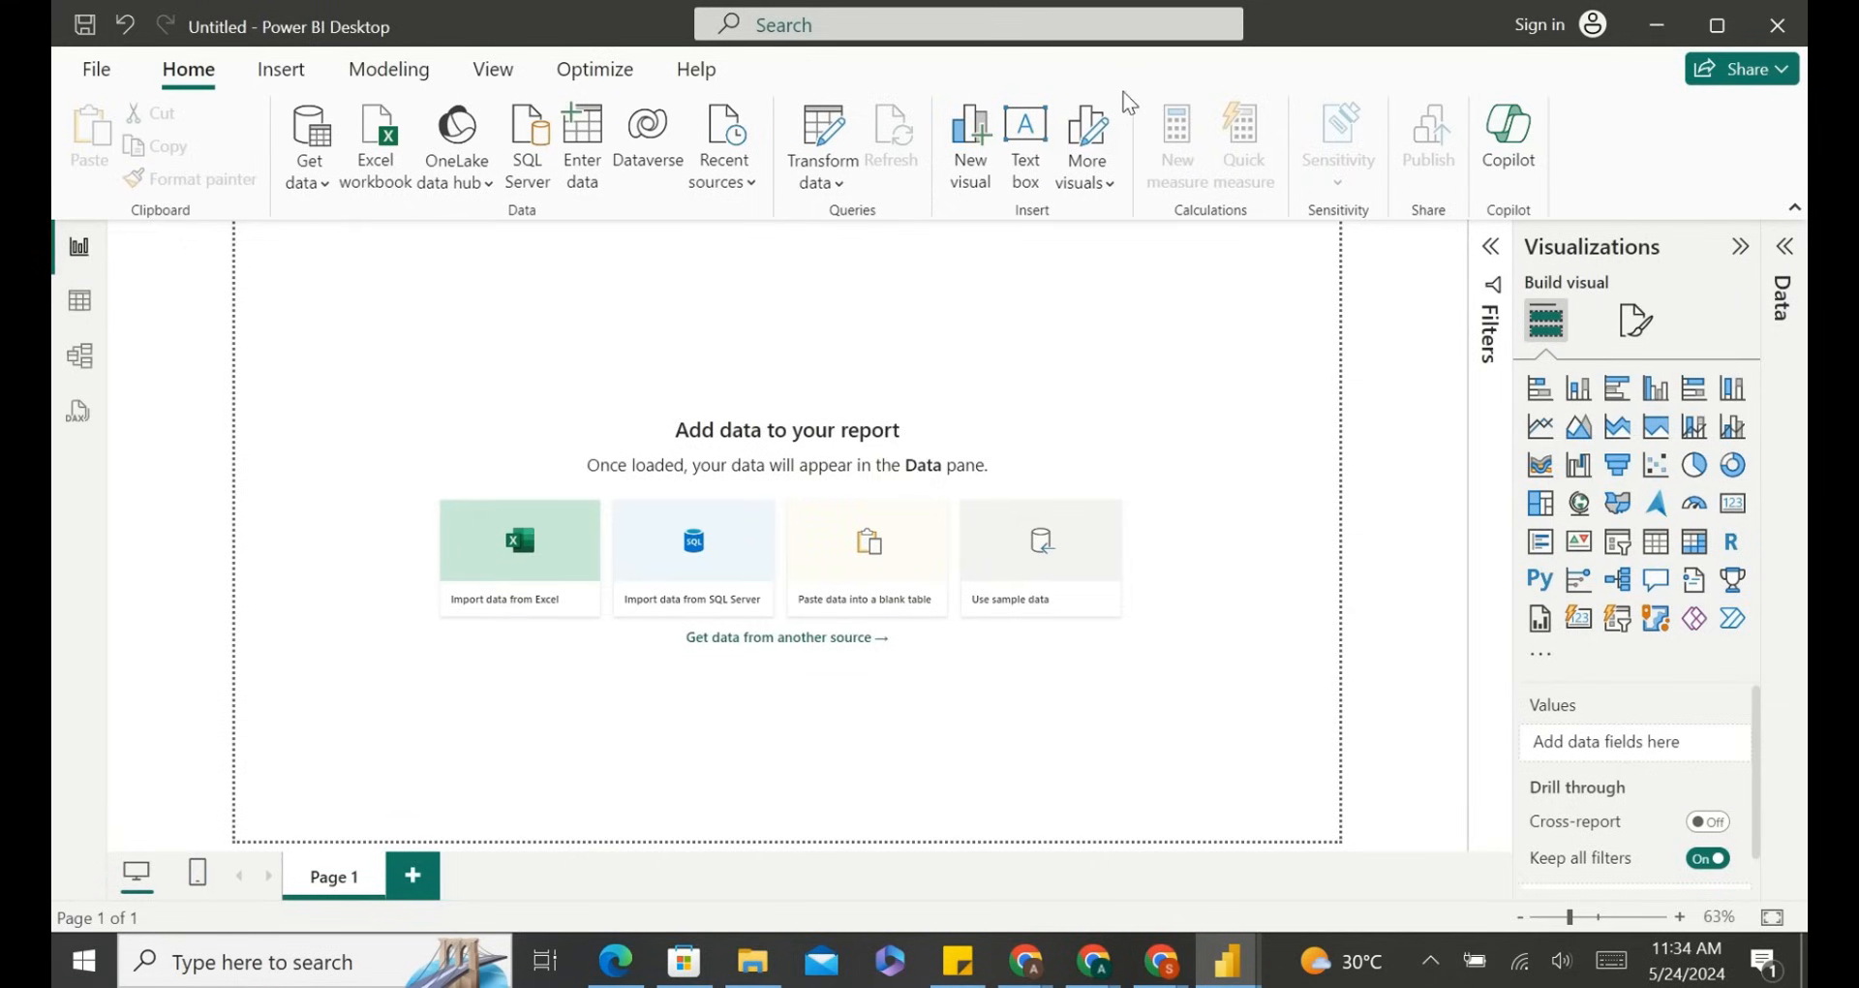
{"action": "left_click", "coordinate": [75, 306]}
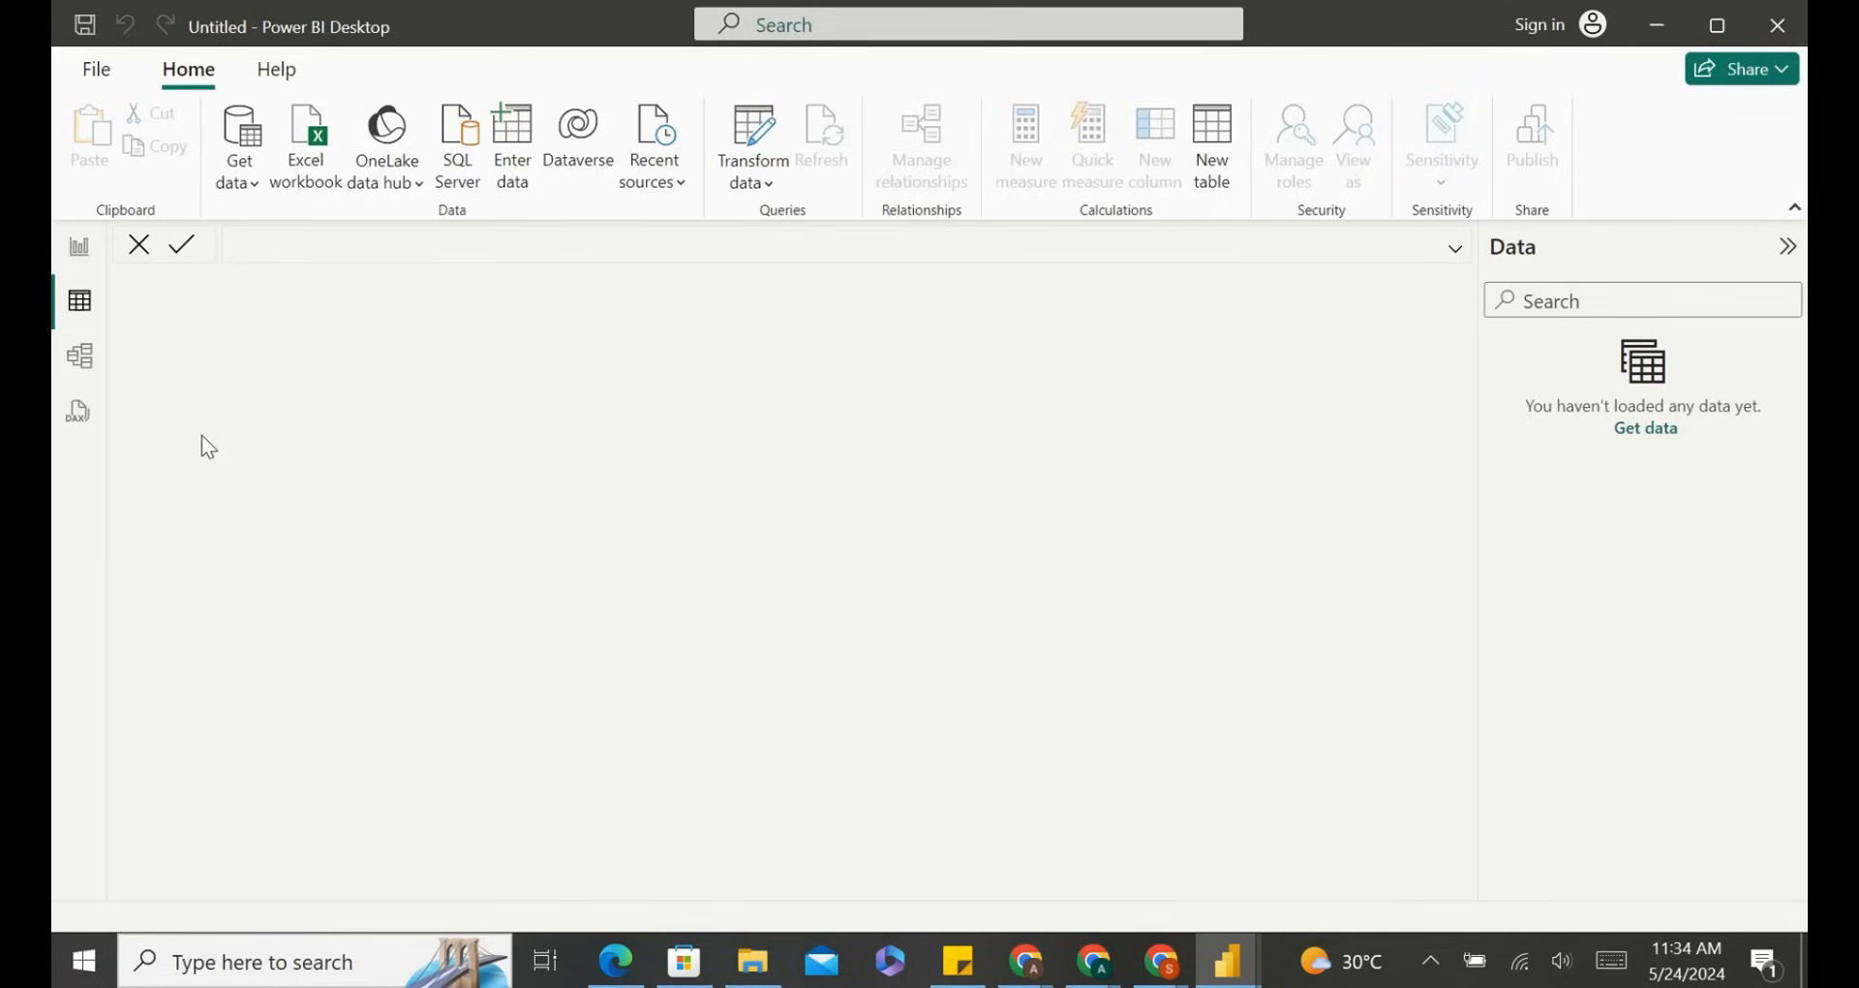
{"action": "left_click", "coordinate": [82, 361]}
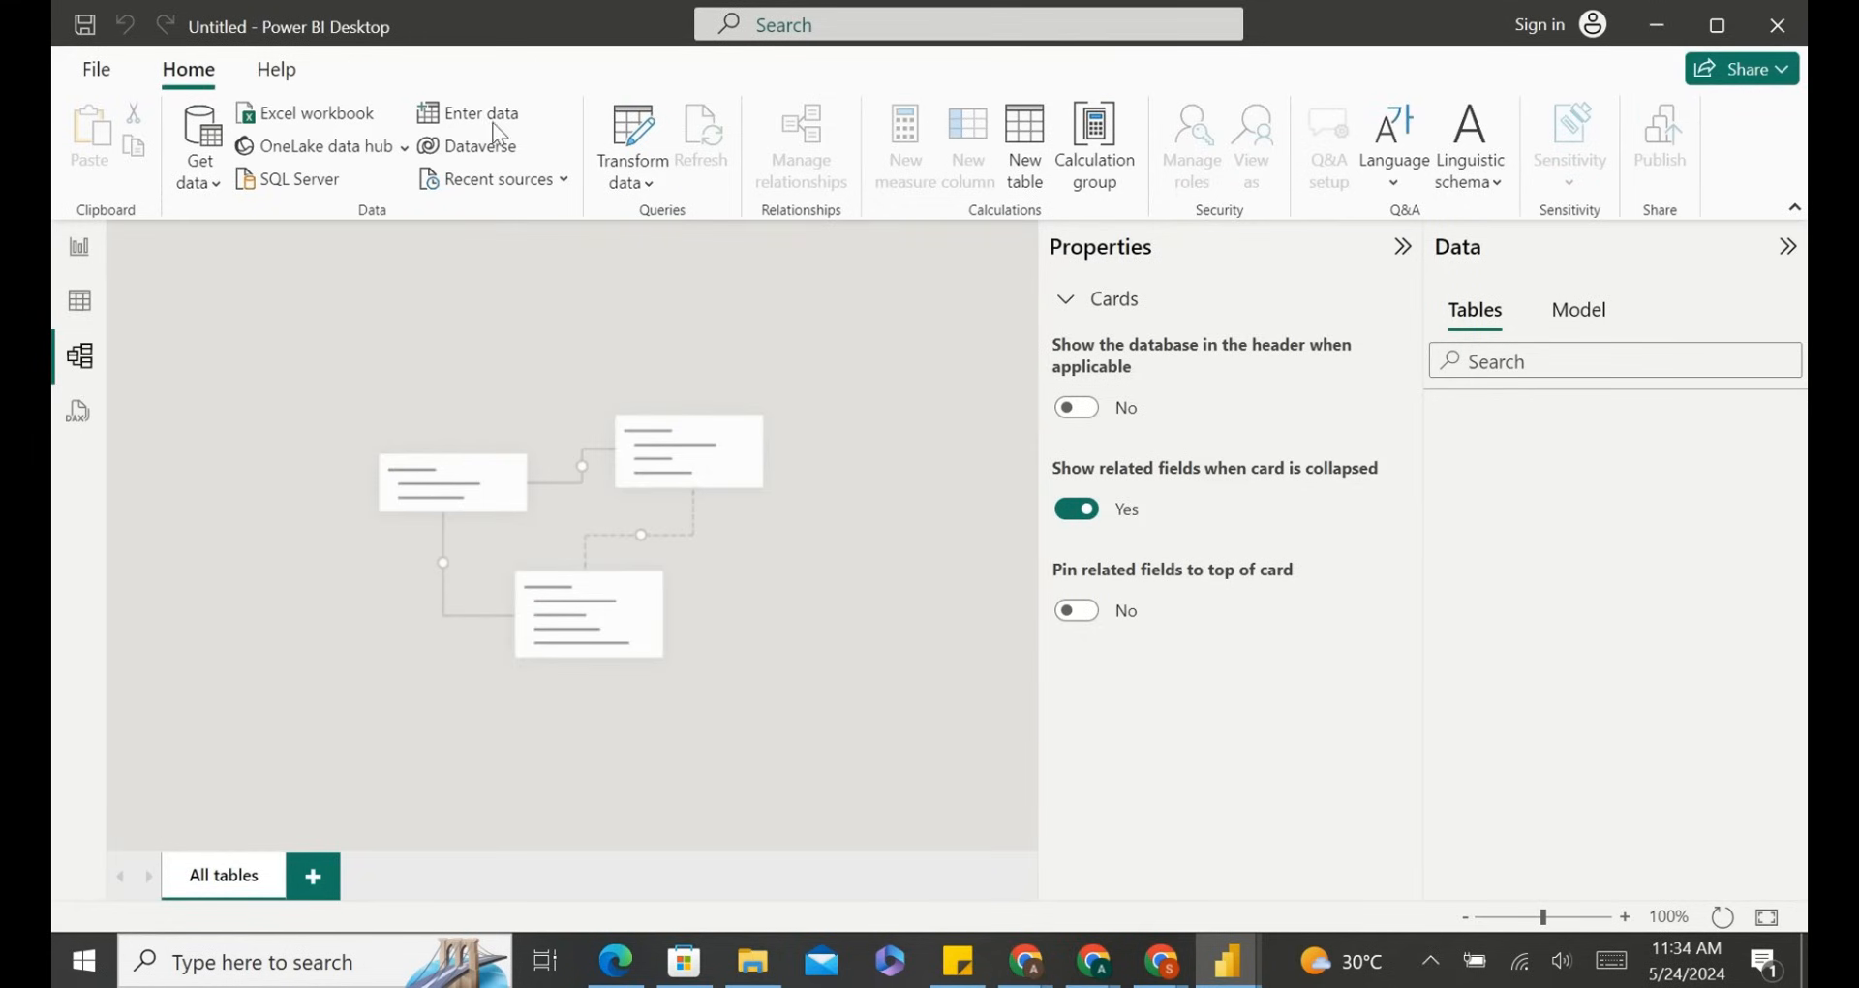
{"action": "left_click", "coordinate": [63, 418]}
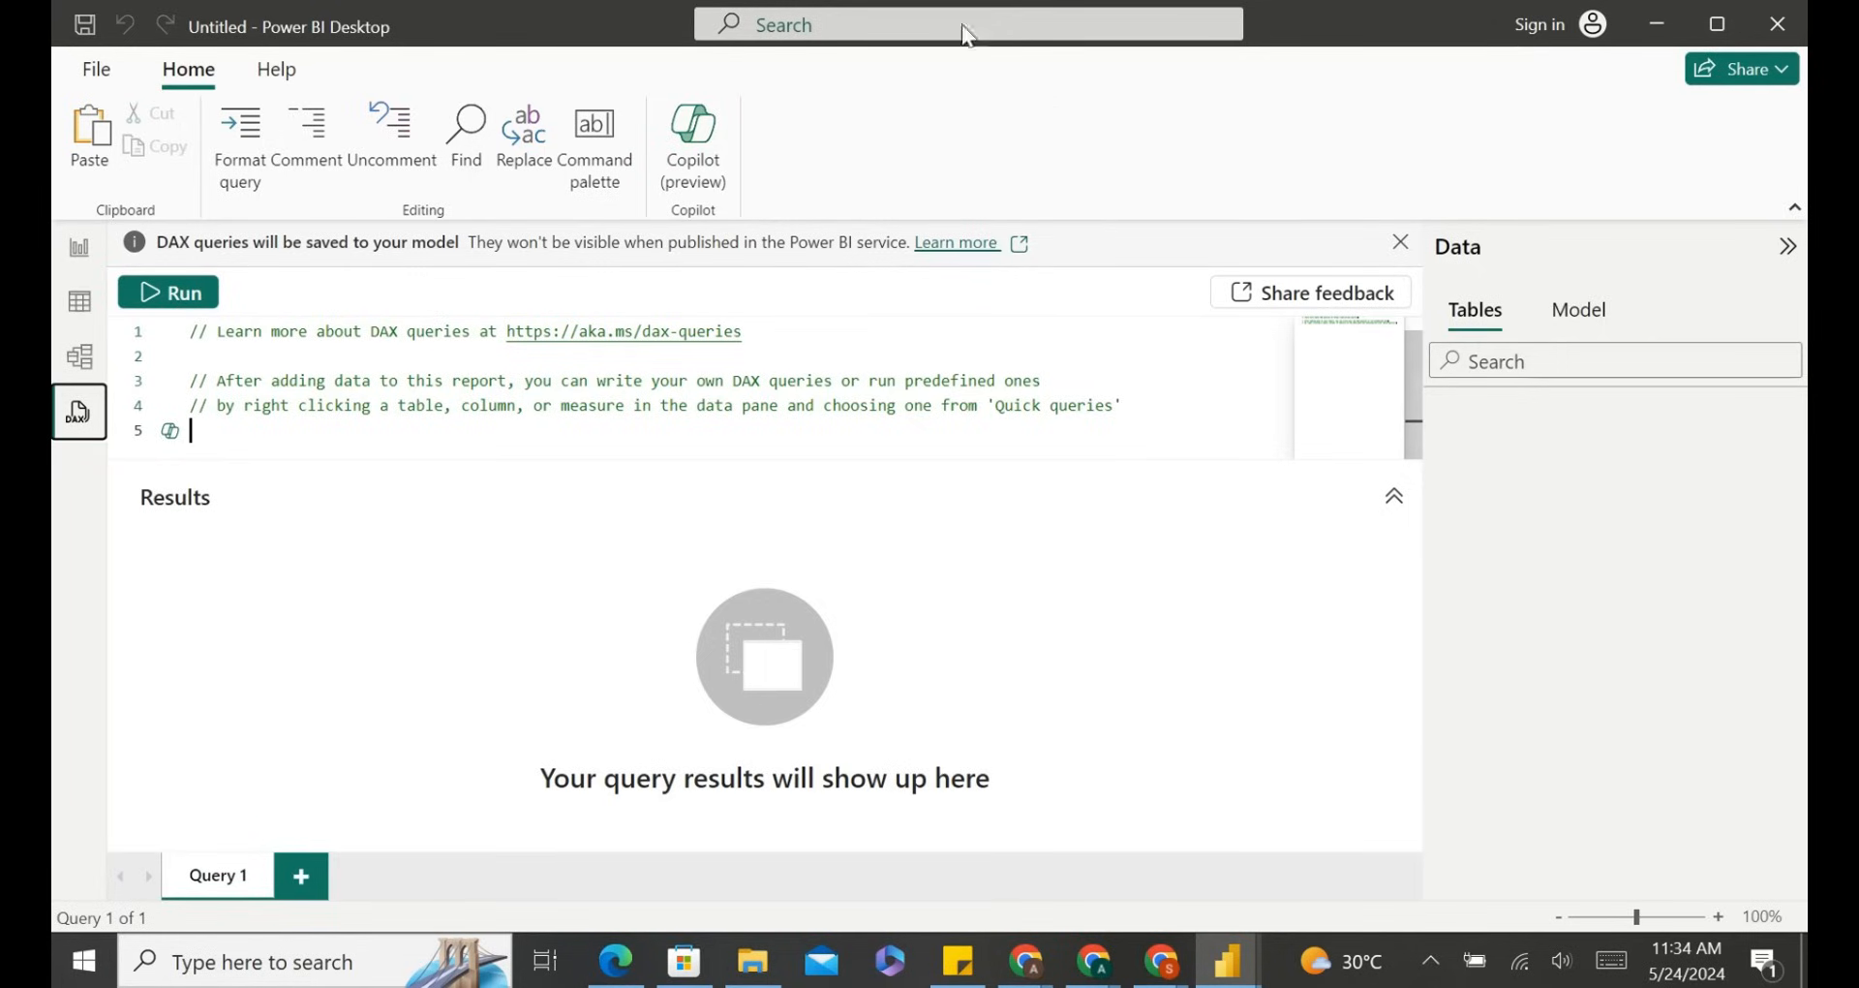
Cycle again through the Report, Table, Model and DAX query views, return to the report and expand the Filters pane.
{"action": "left_click", "coordinate": [75, 267]}
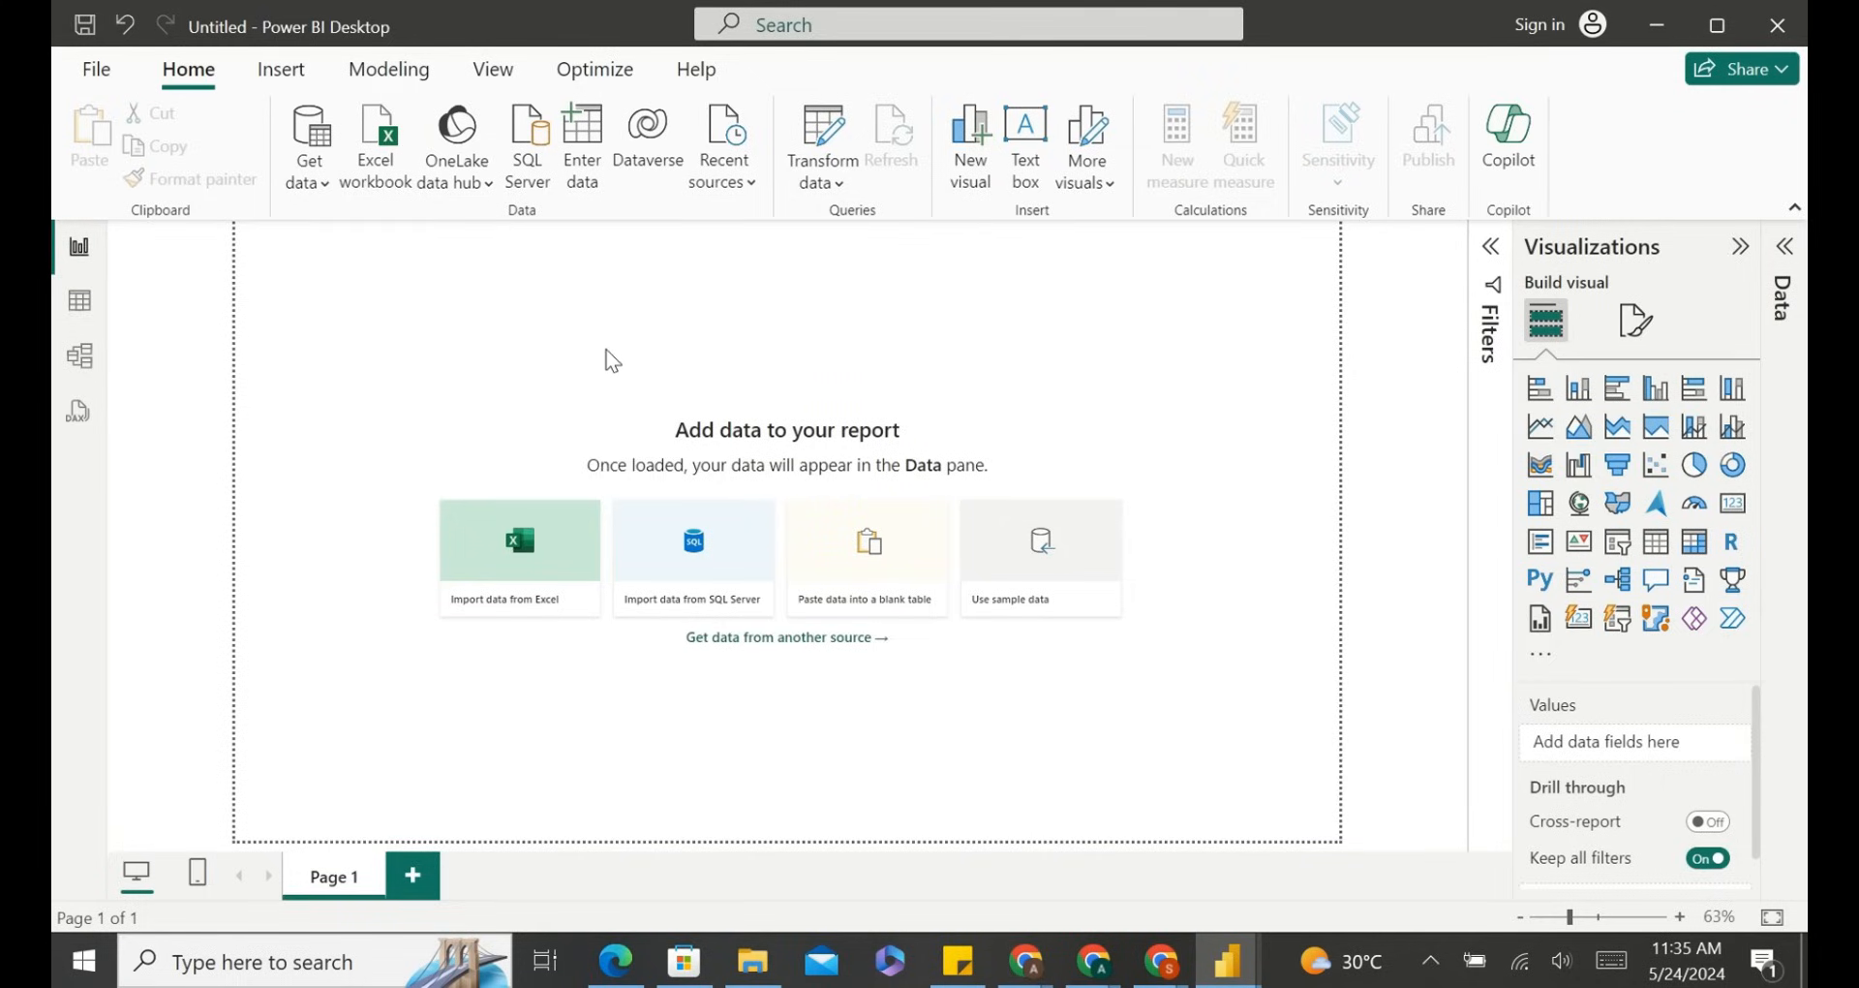
{"action": "left_click", "coordinate": [76, 312]}
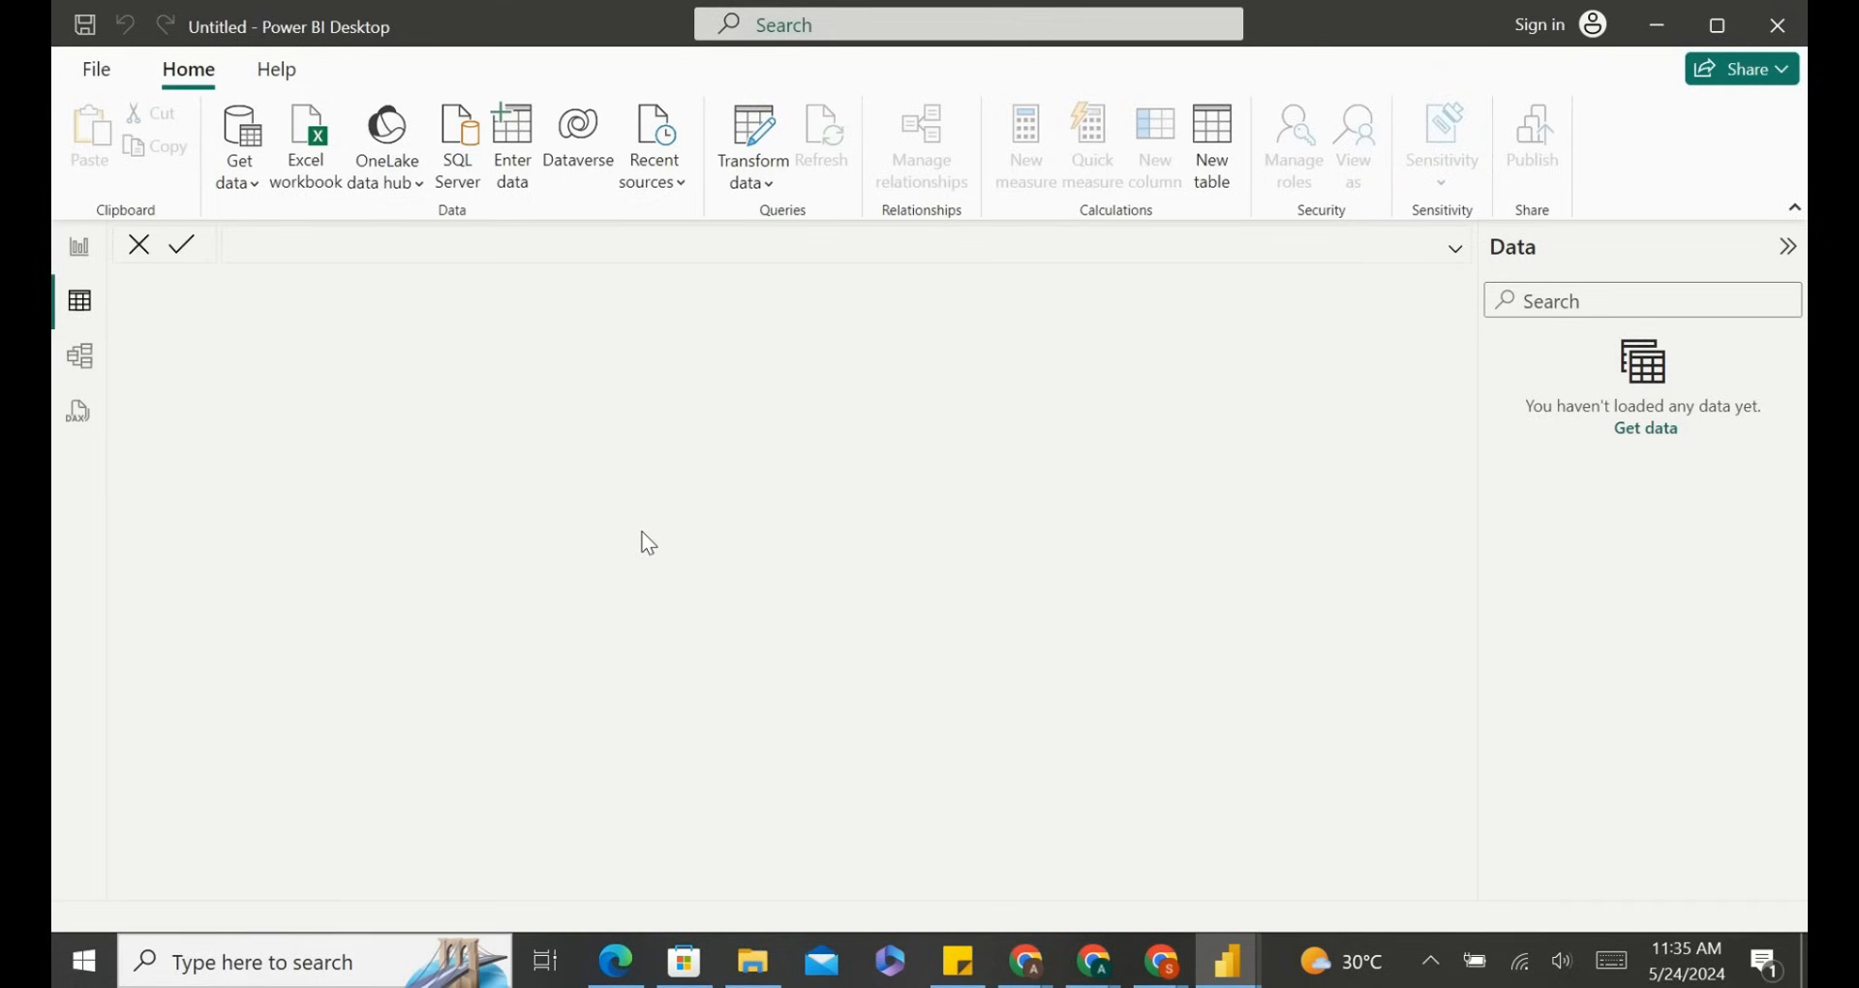
{"action": "left_click", "coordinate": [78, 358]}
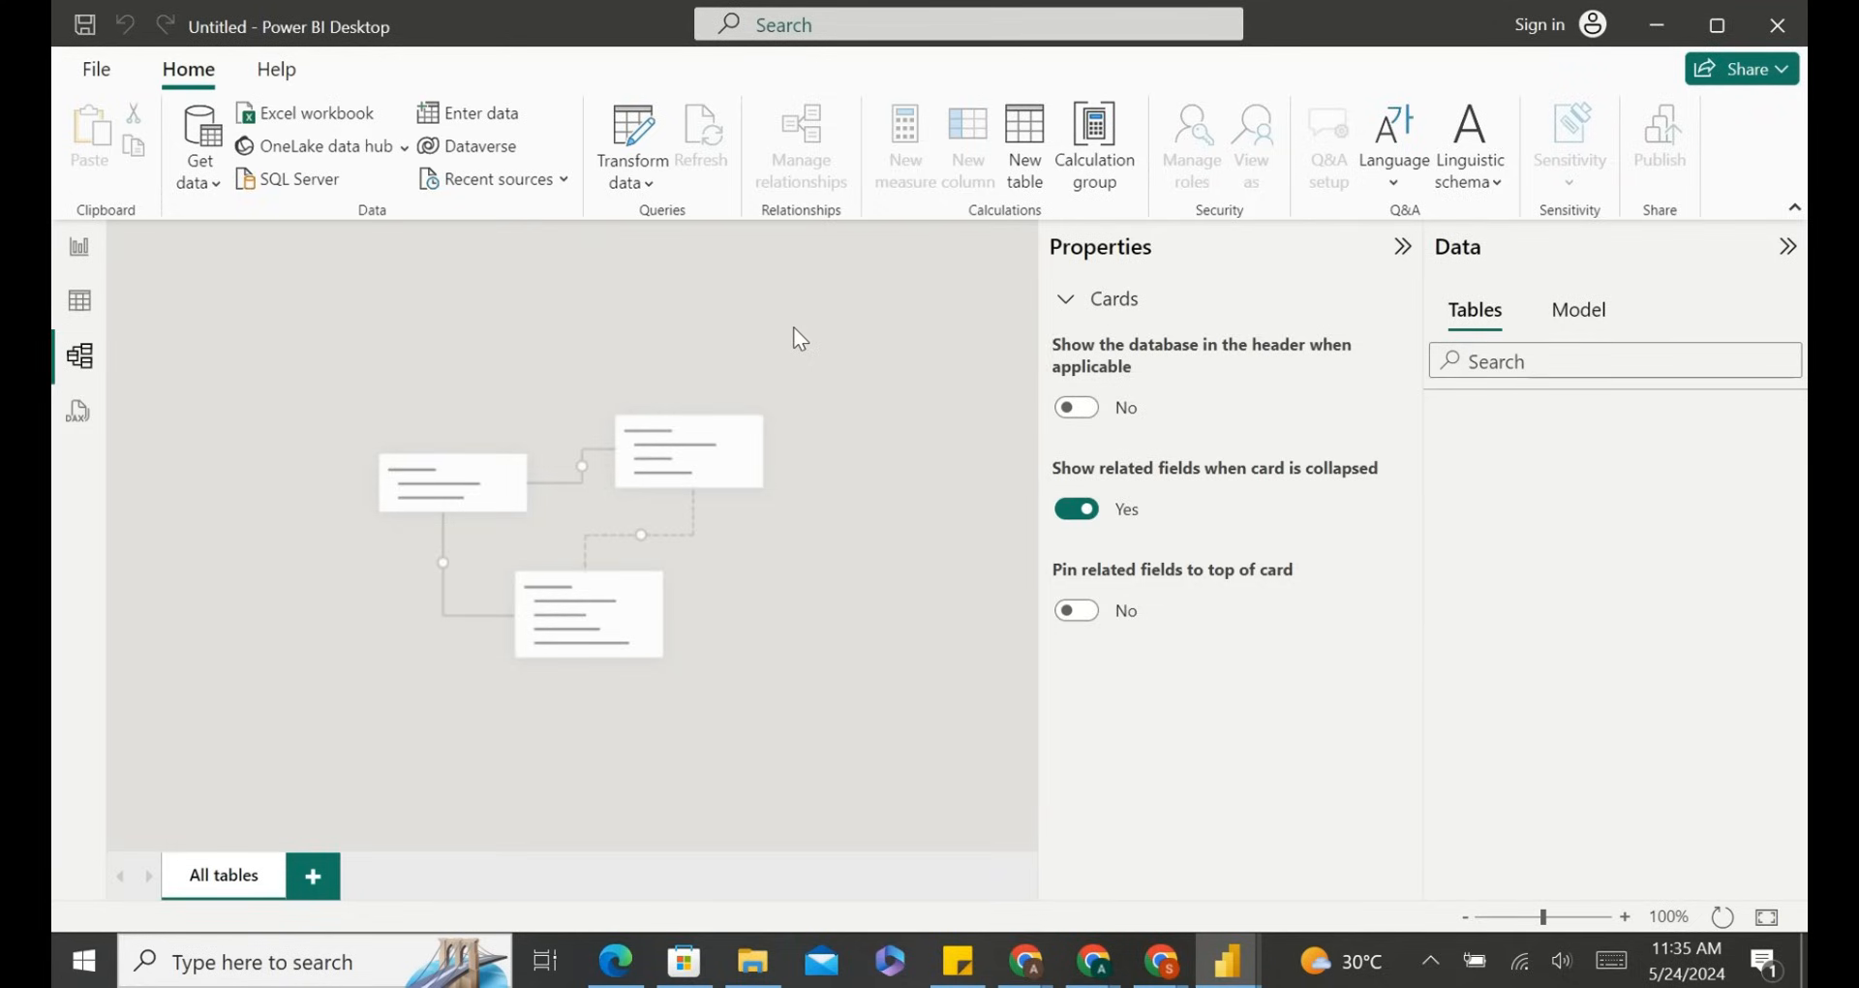
{"action": "left_click", "coordinate": [78, 413]}
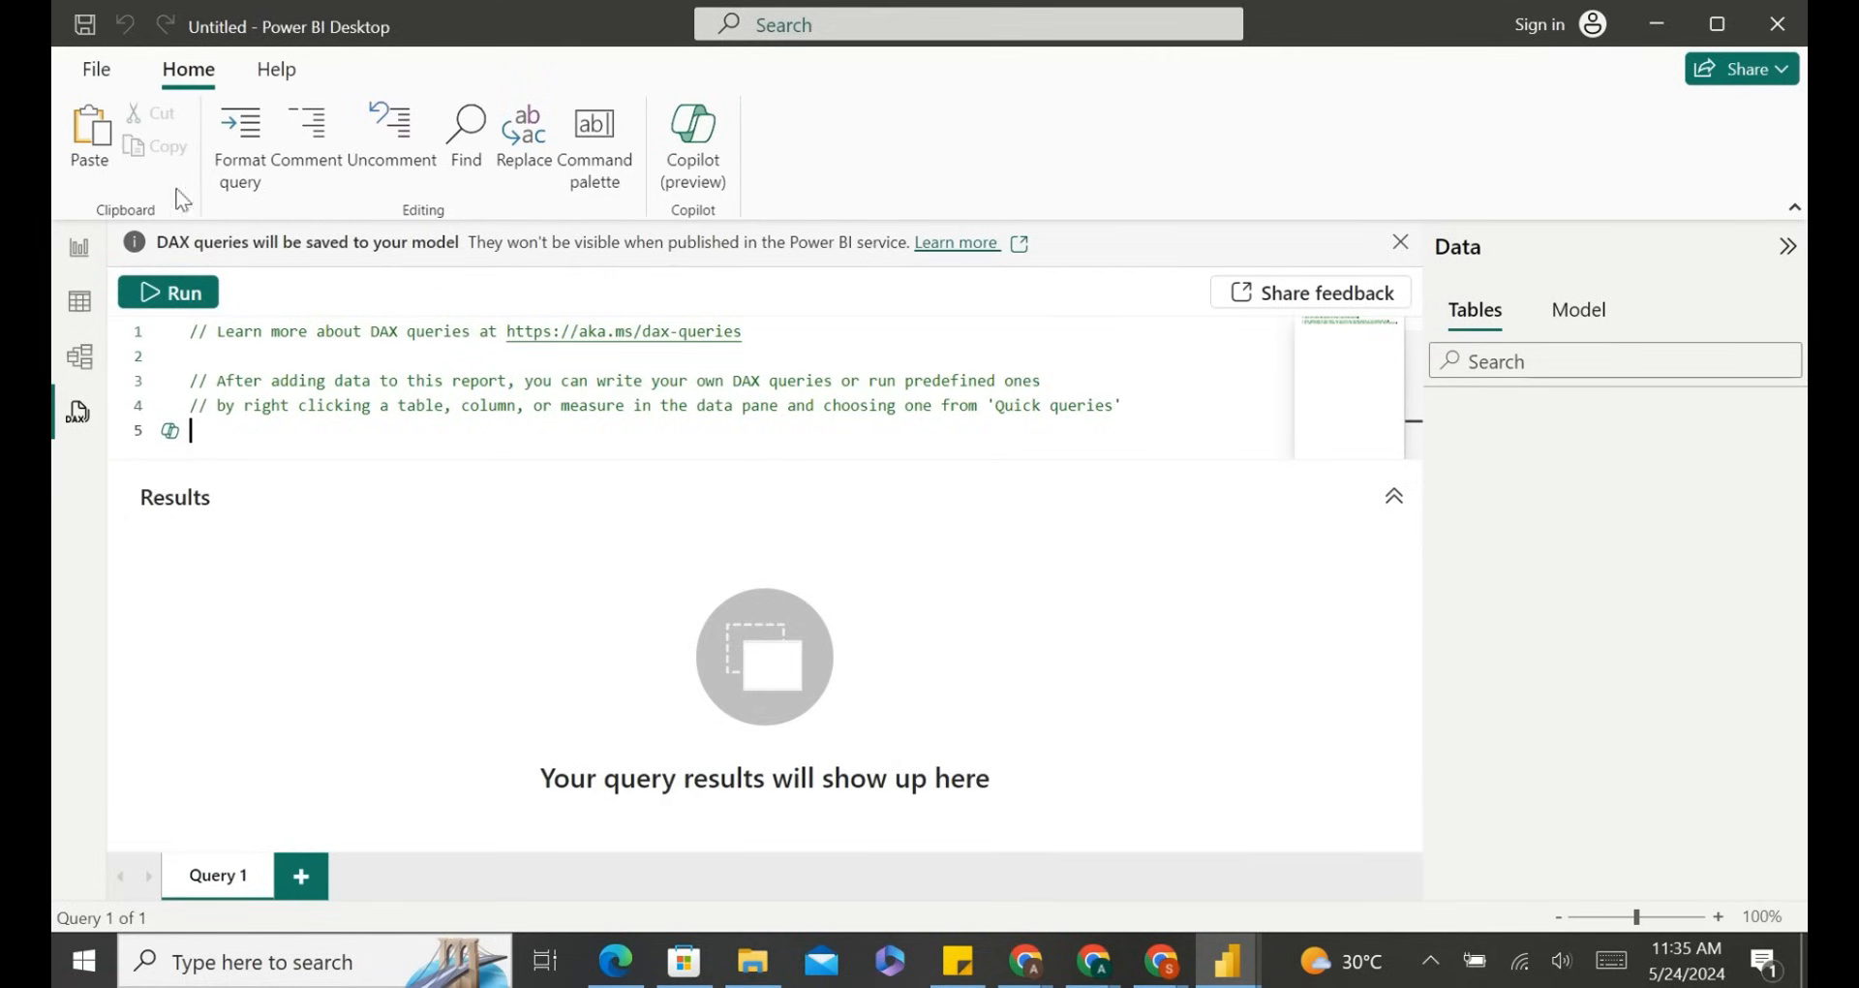
{"action": "left_click", "coordinate": [68, 250]}
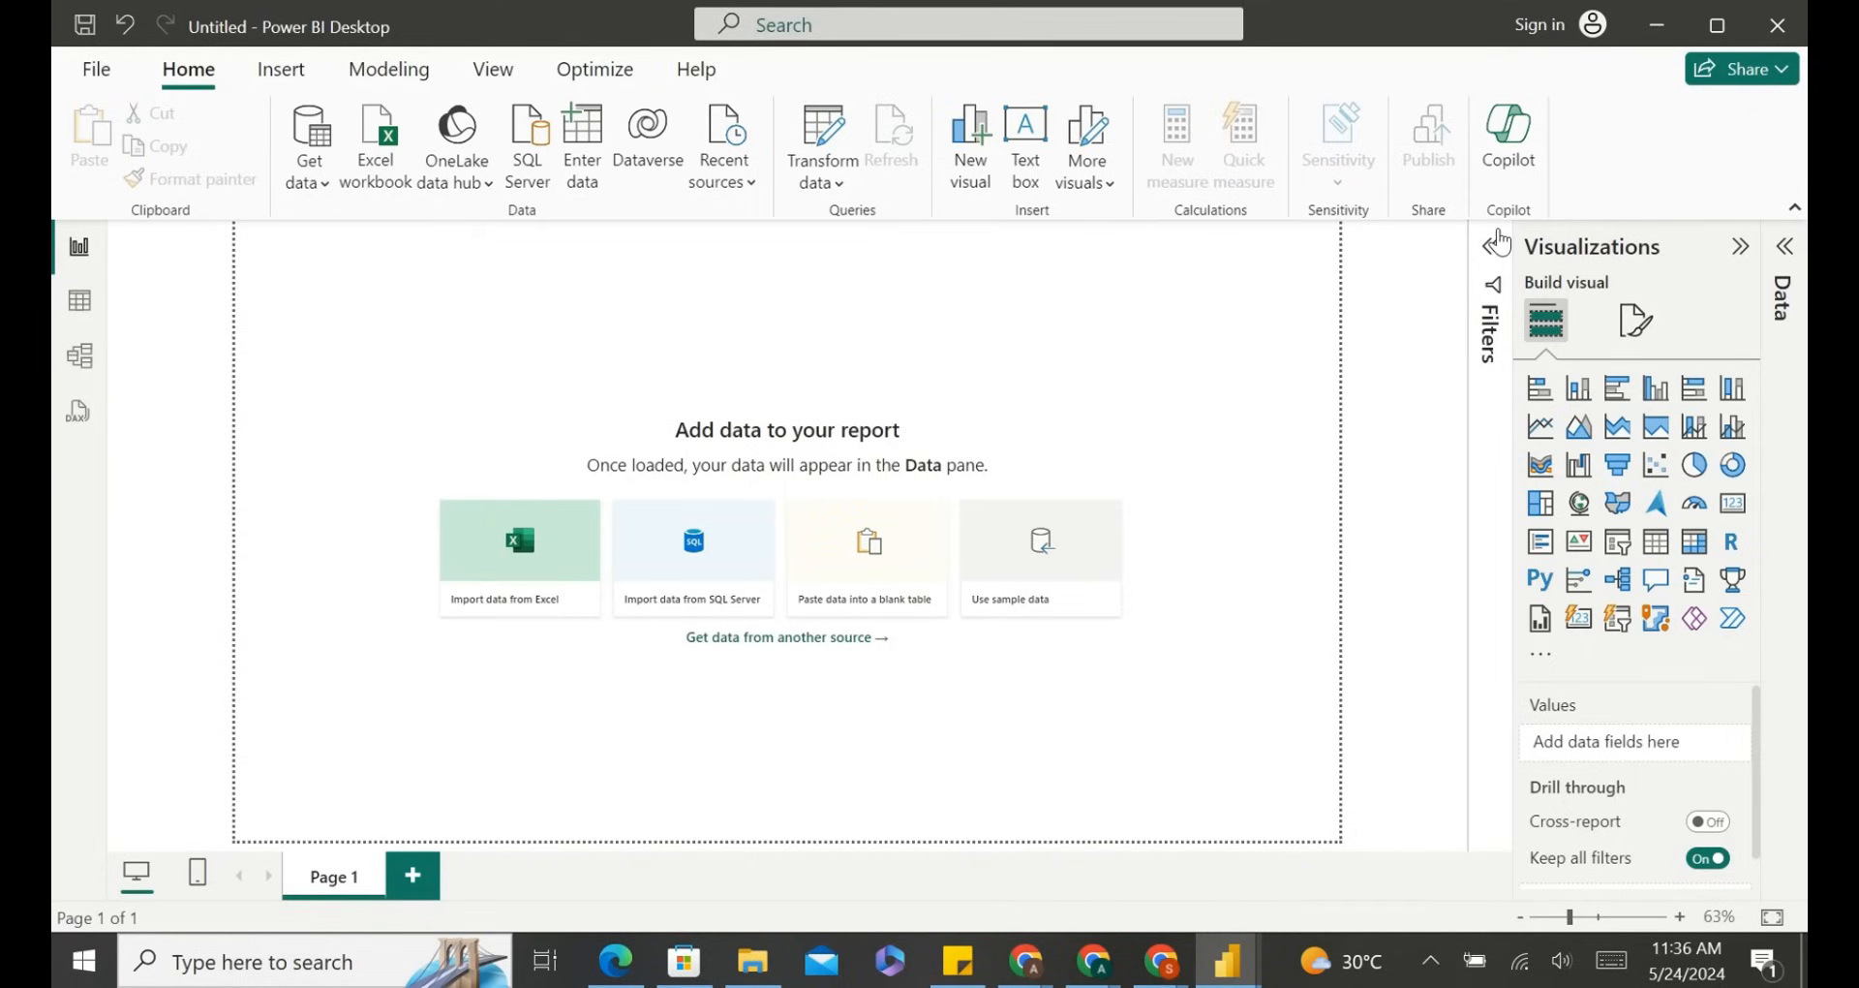
{"action": "left_click", "coordinate": [1491, 248]}
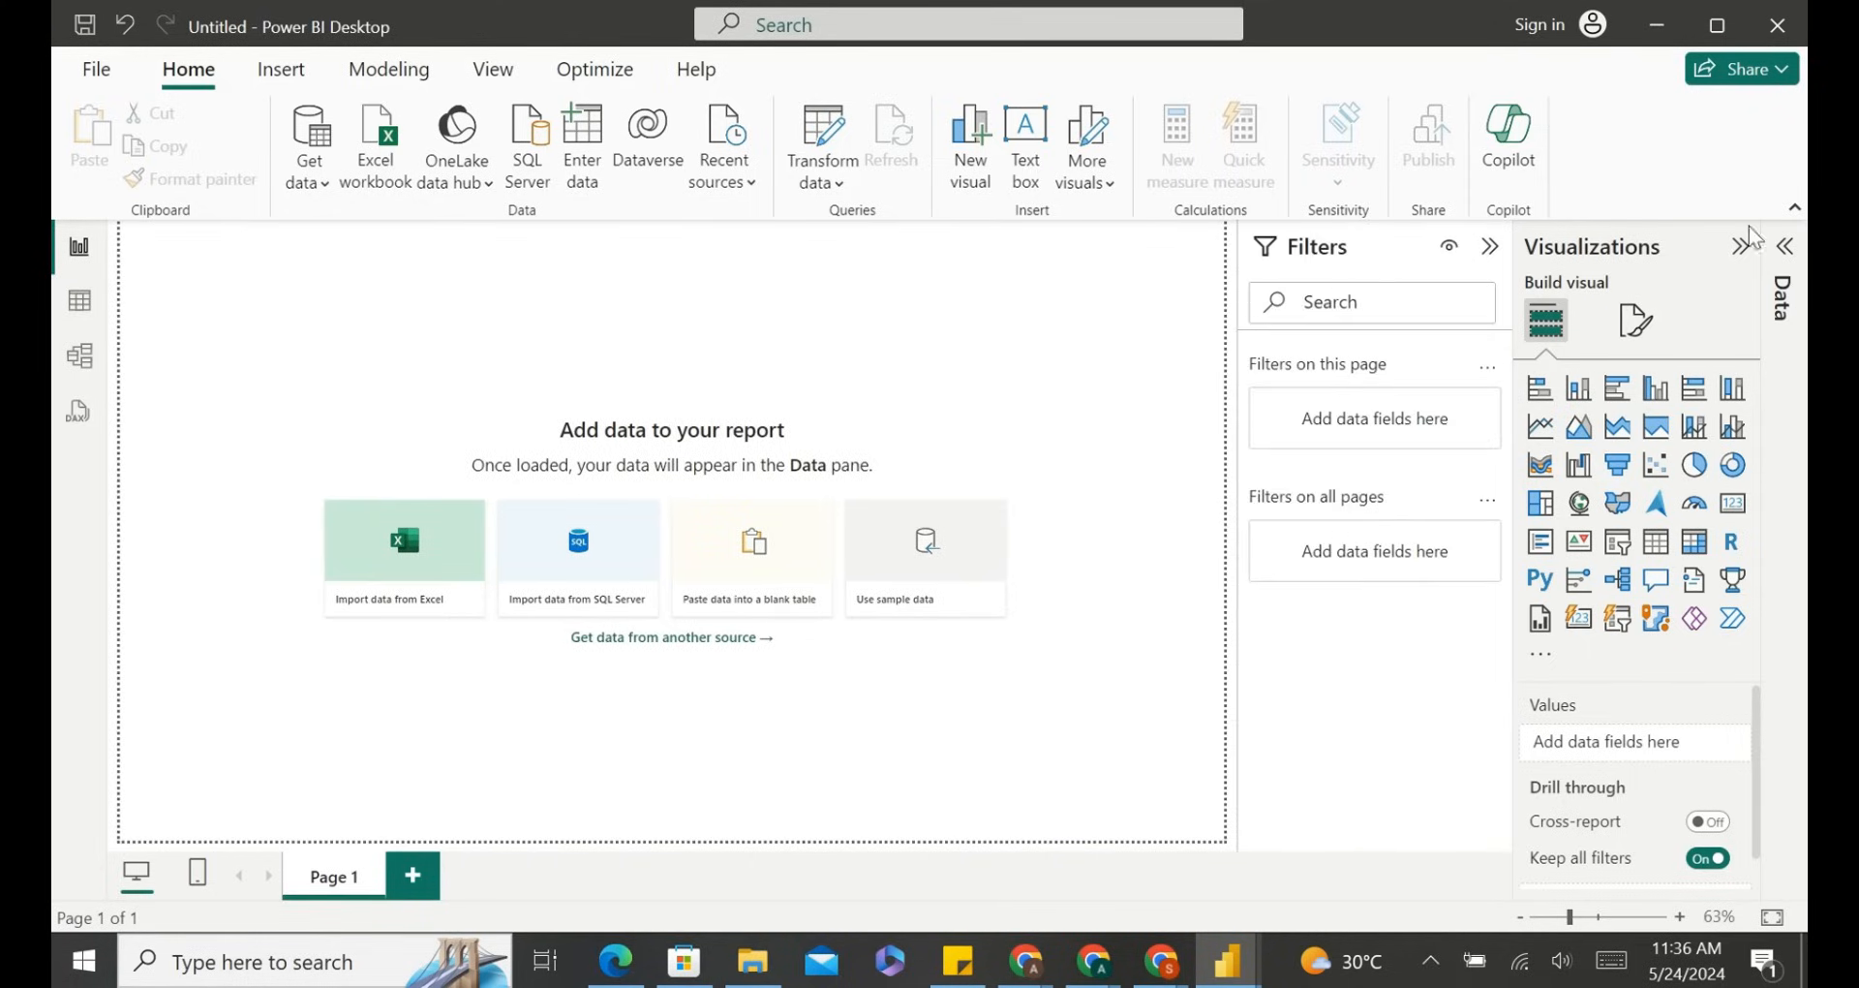
Expand the Data pane and browse the Format page settings in the Visualizations pane before returning to Build visual.
{"action": "left_click", "coordinate": [1785, 250]}
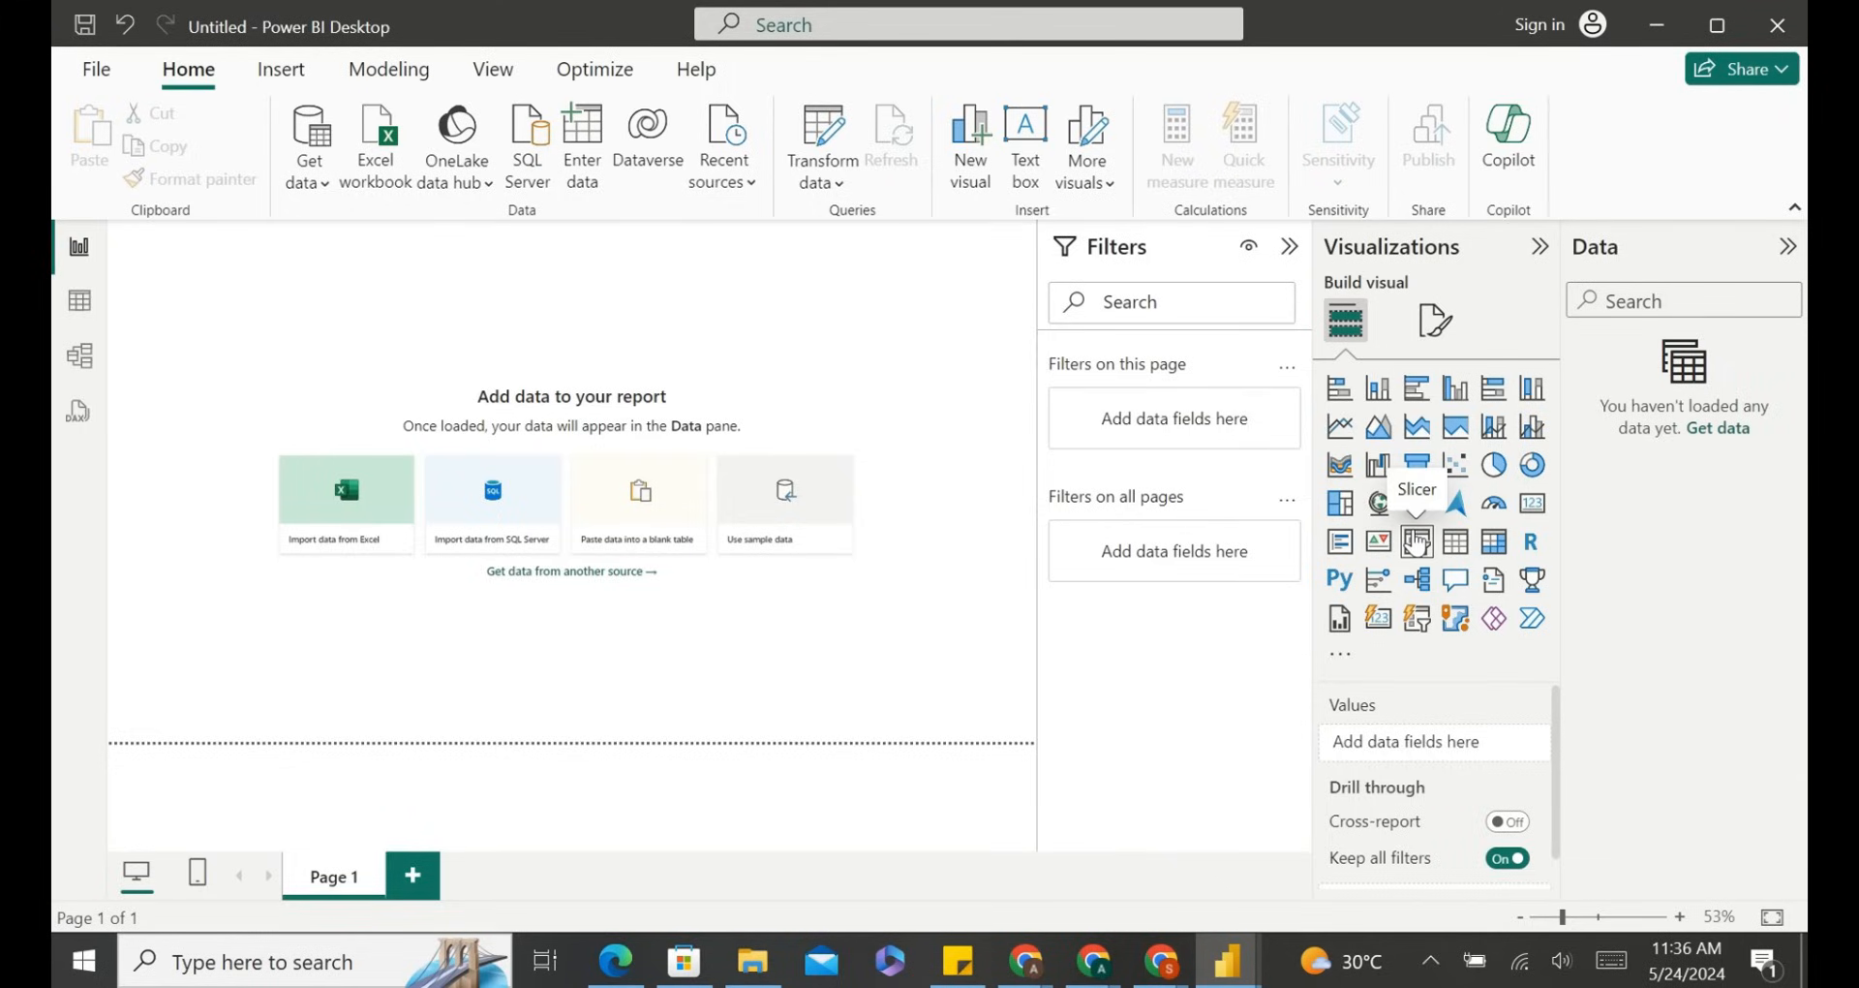
{"action": "left_click", "coordinate": [1431, 325]}
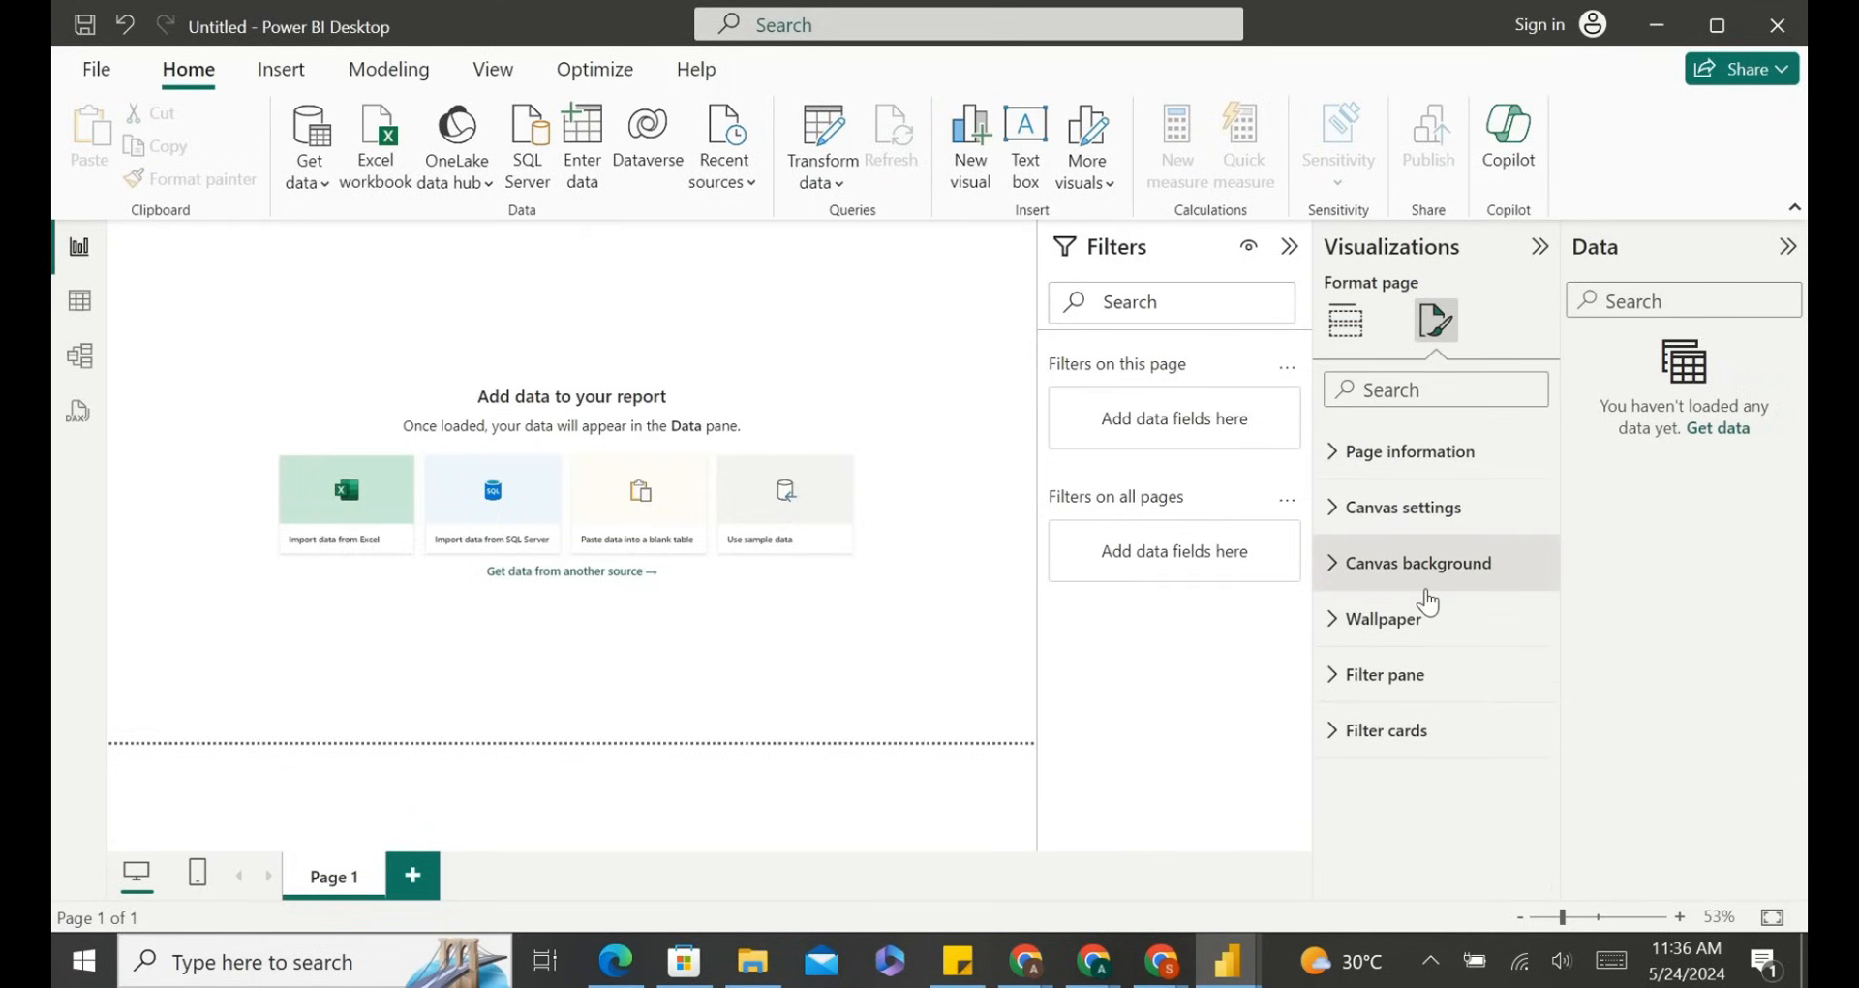
{"action": "left_click", "coordinate": [1346, 334]}
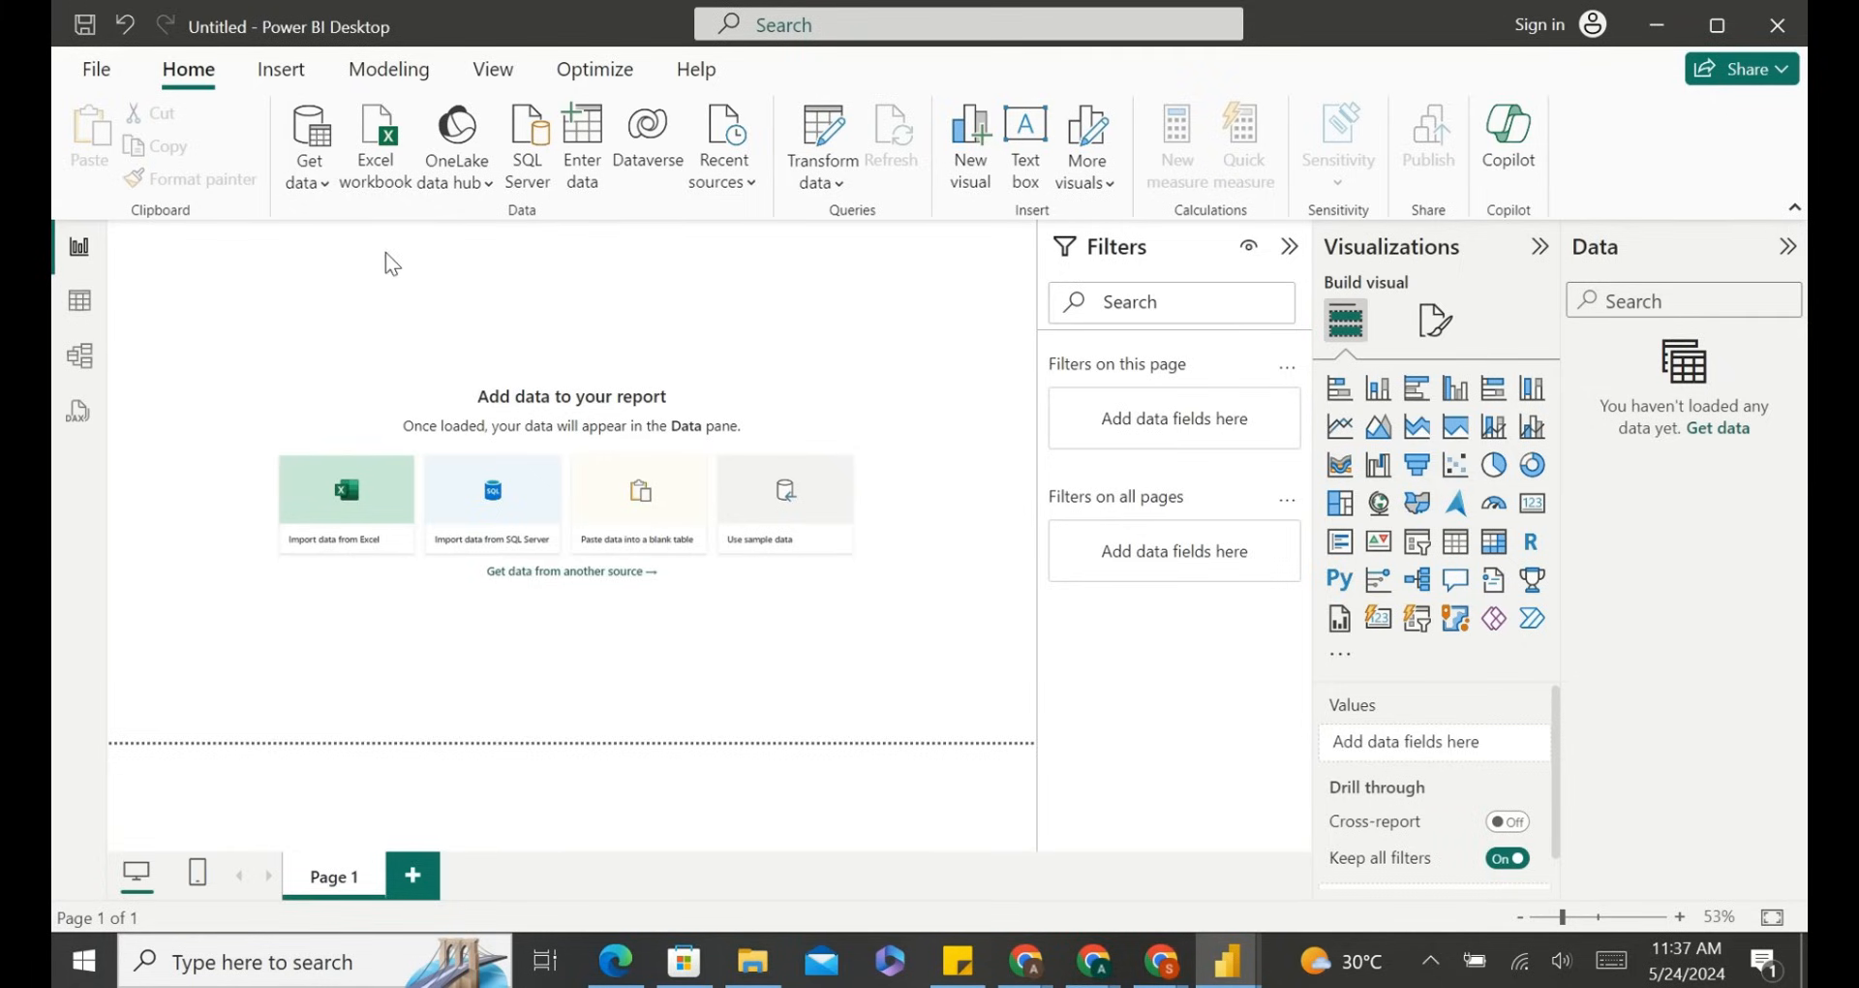
Import the Camping Food Prep Excel workbook and select Sheet1 in the Navigator.
{"action": "left_click", "coordinate": [310, 182]}
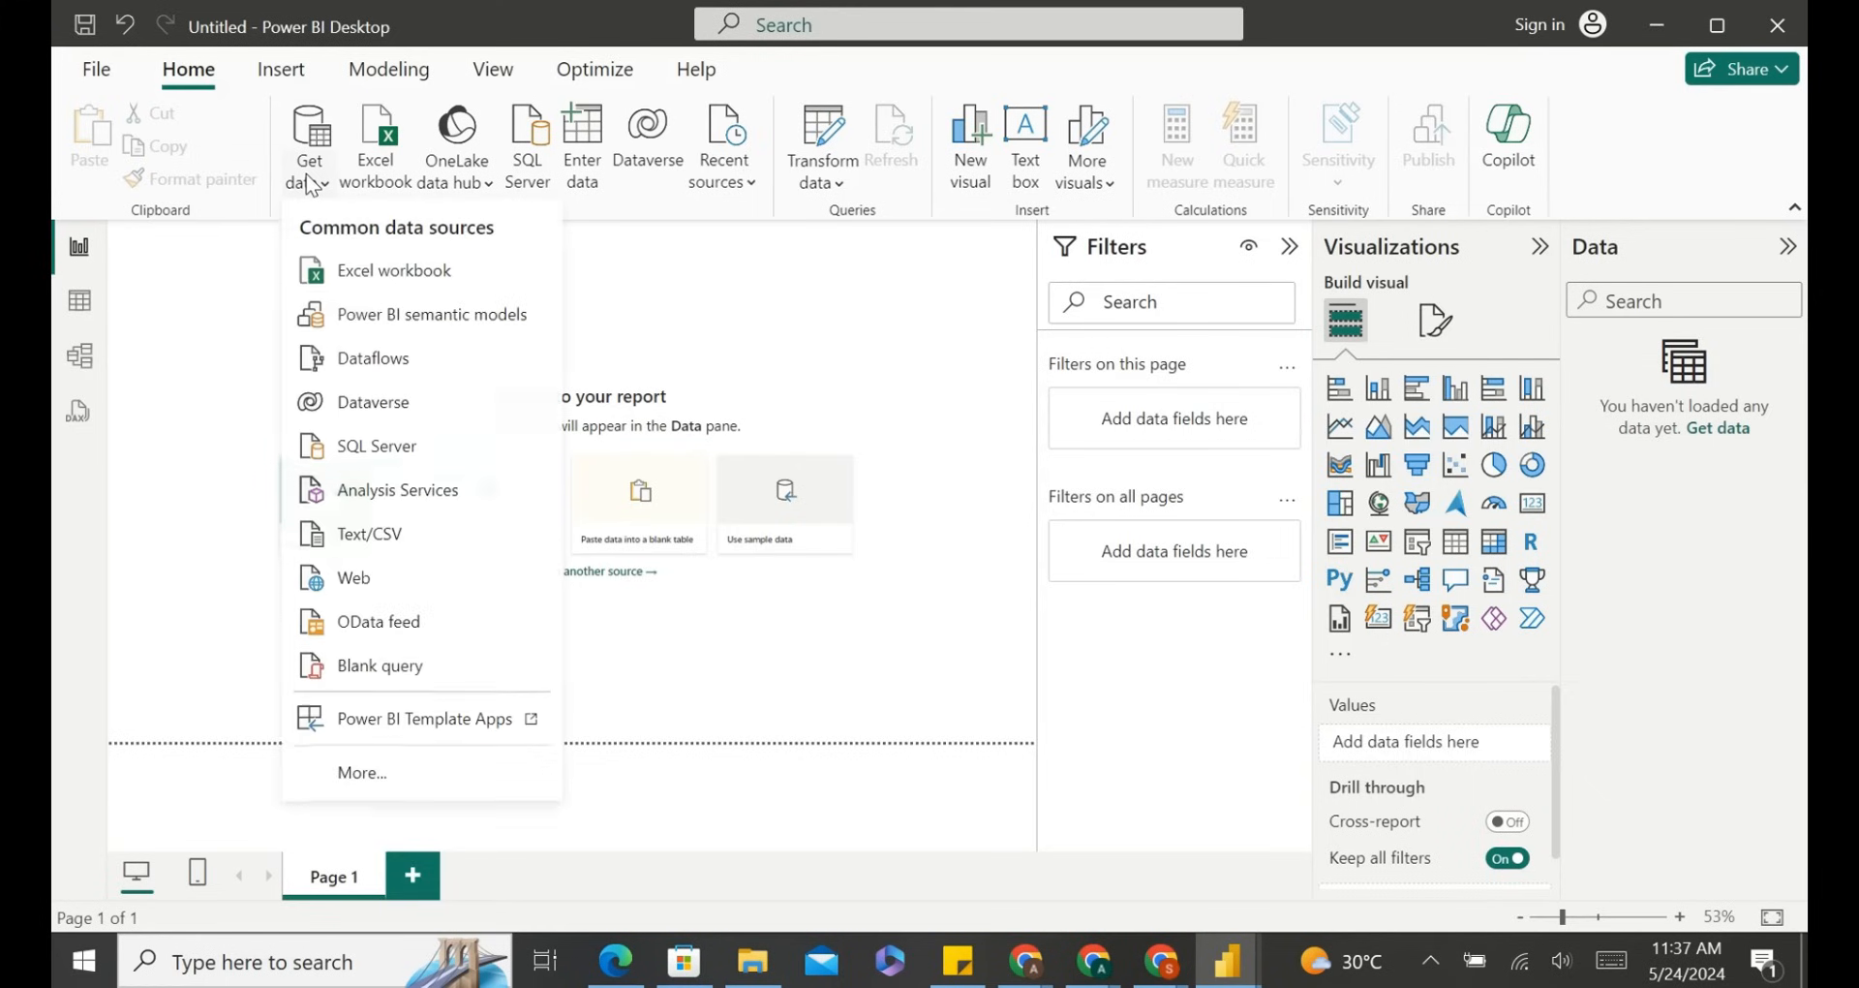
{"action": "left_click", "coordinate": [398, 283]}
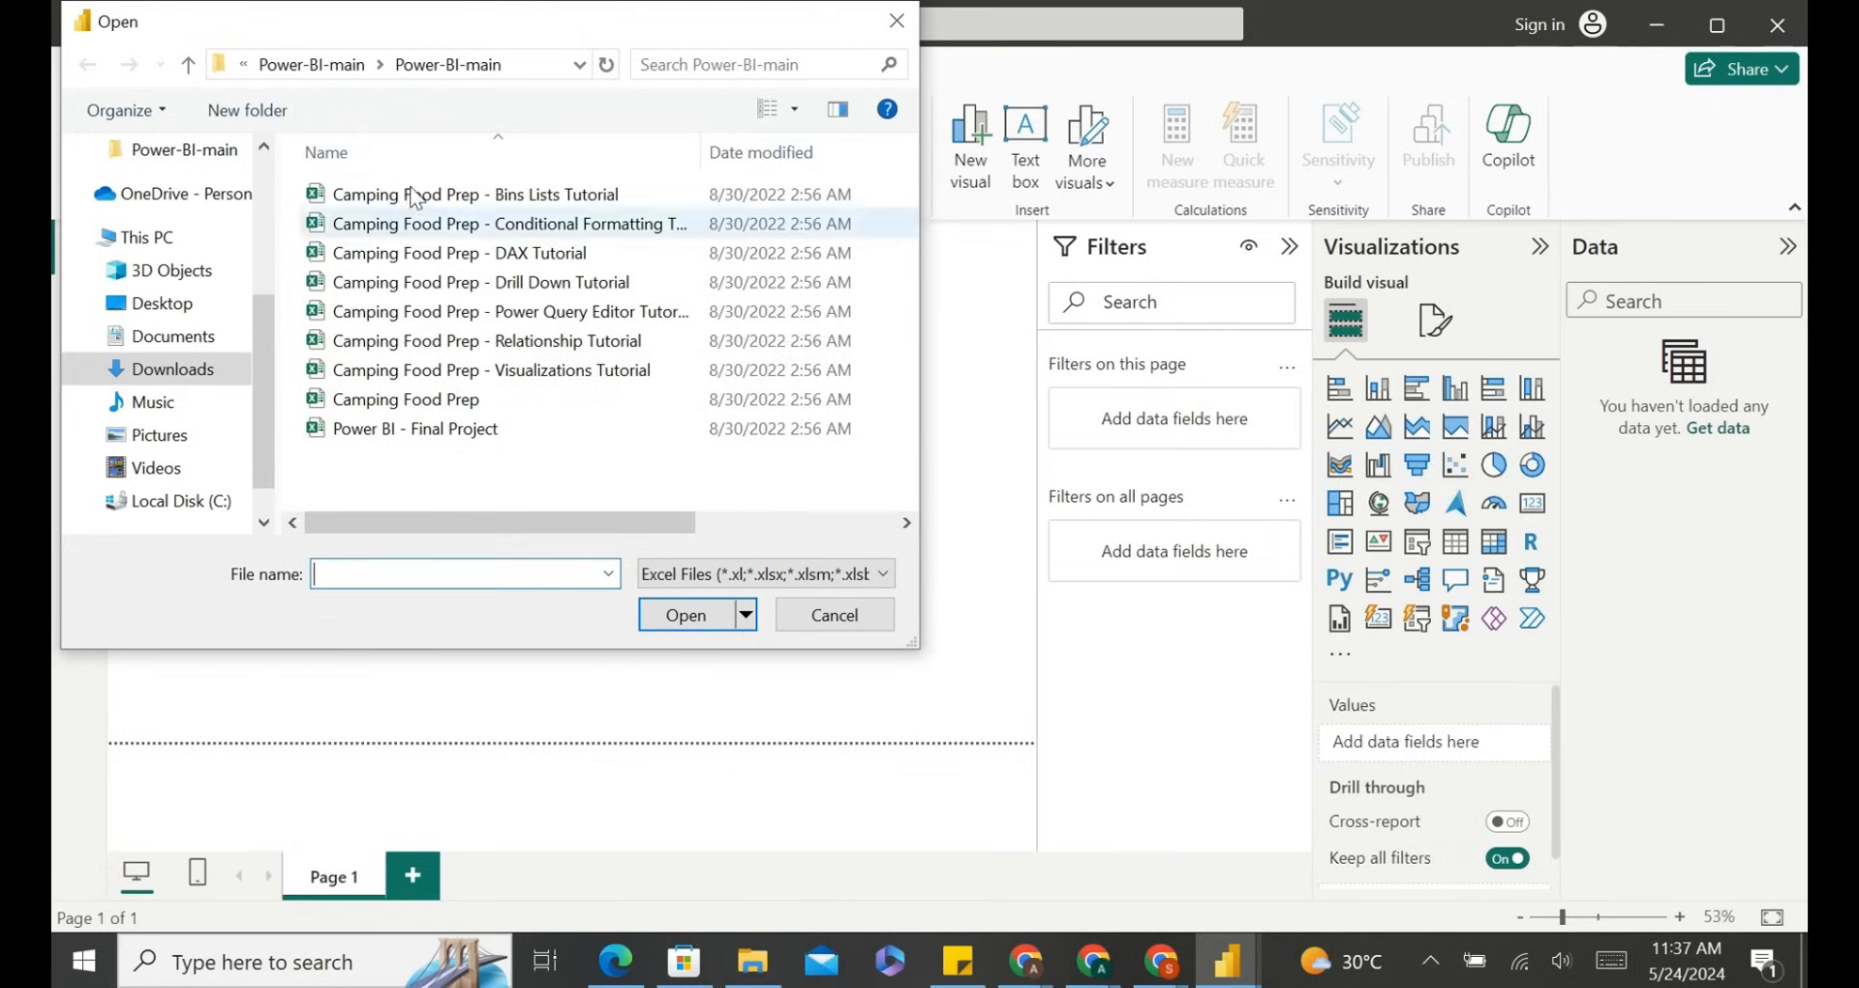
{"action": "left_click", "coordinate": [583, 401]}
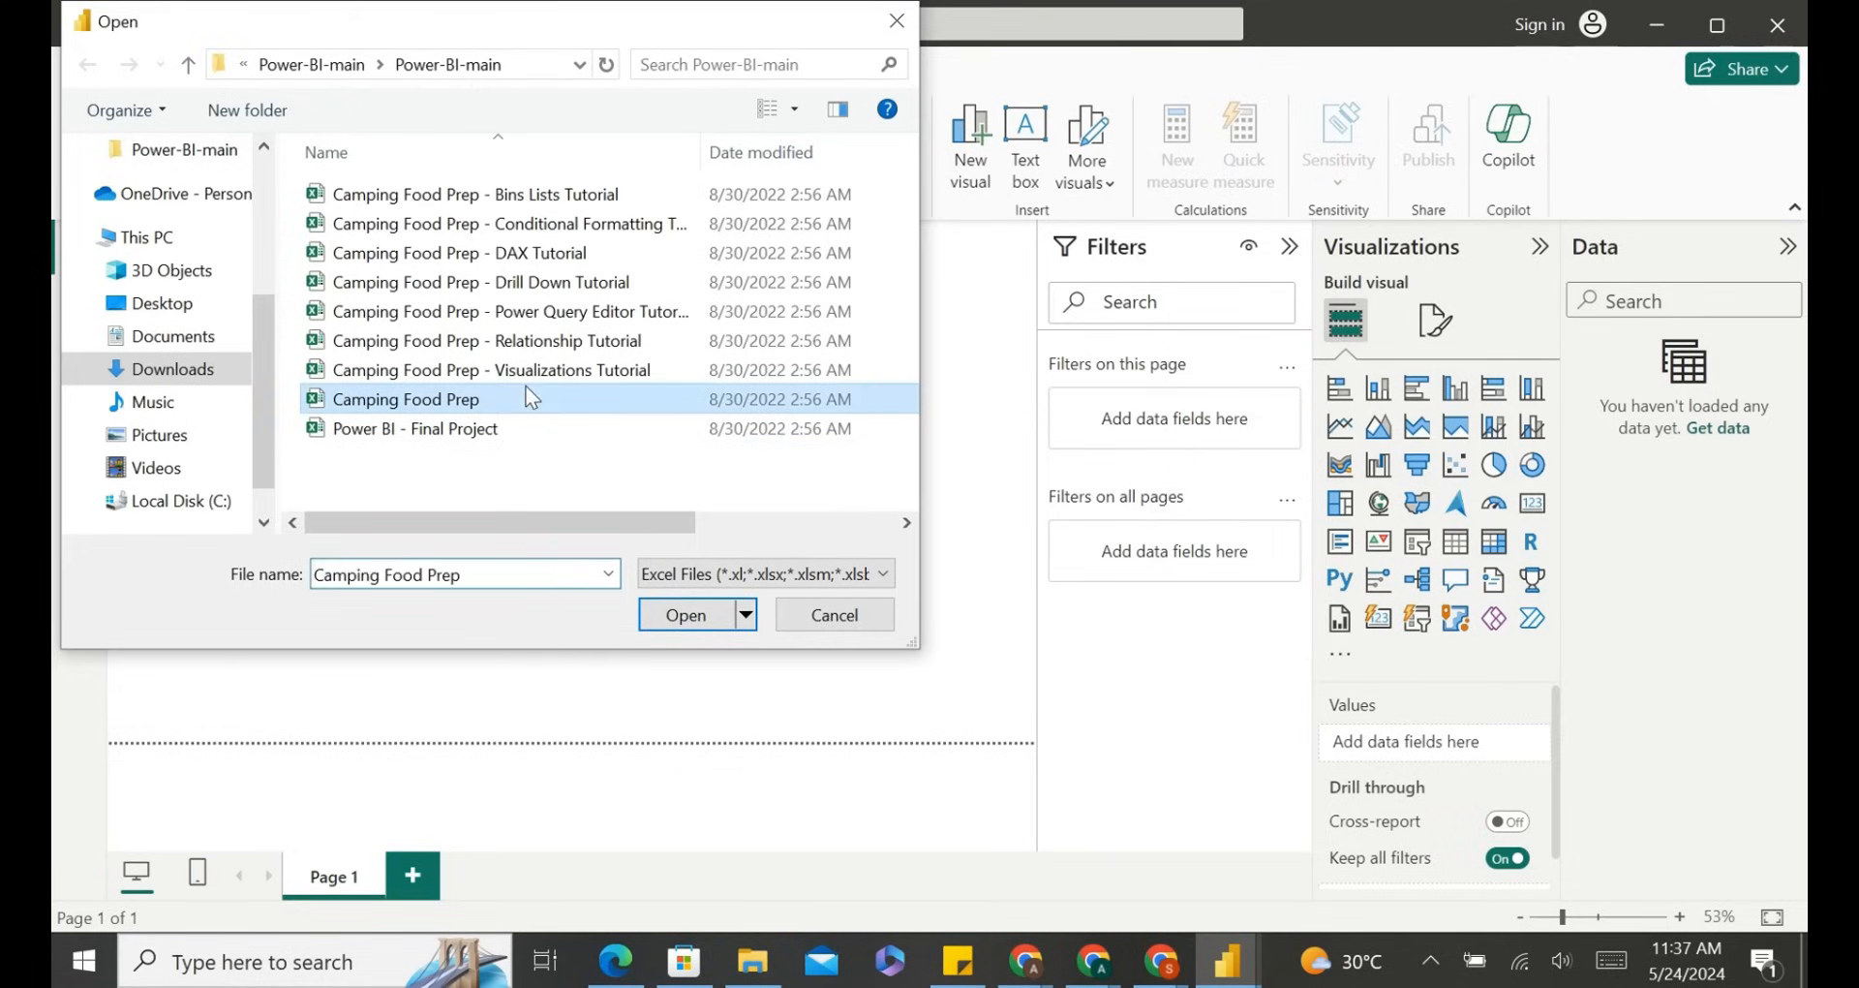
{"action": "left_click", "coordinate": [691, 618]}
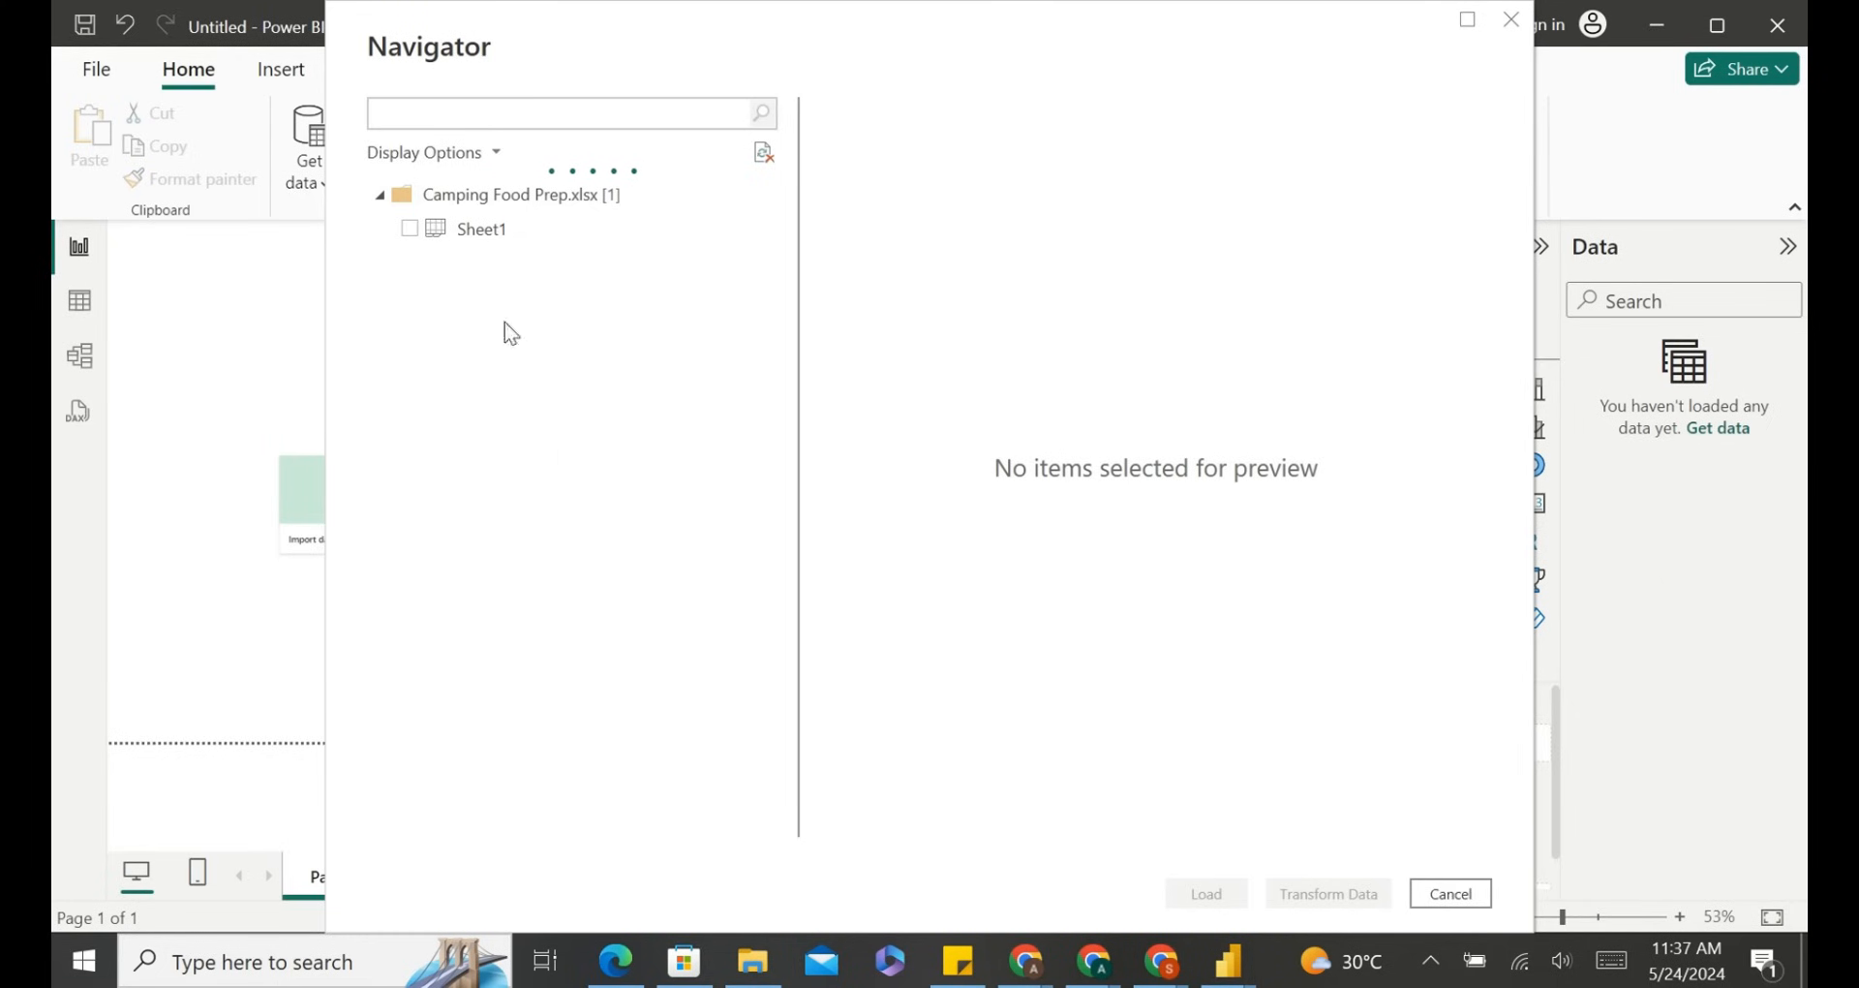
{"action": "left_click", "coordinate": [409, 229]}
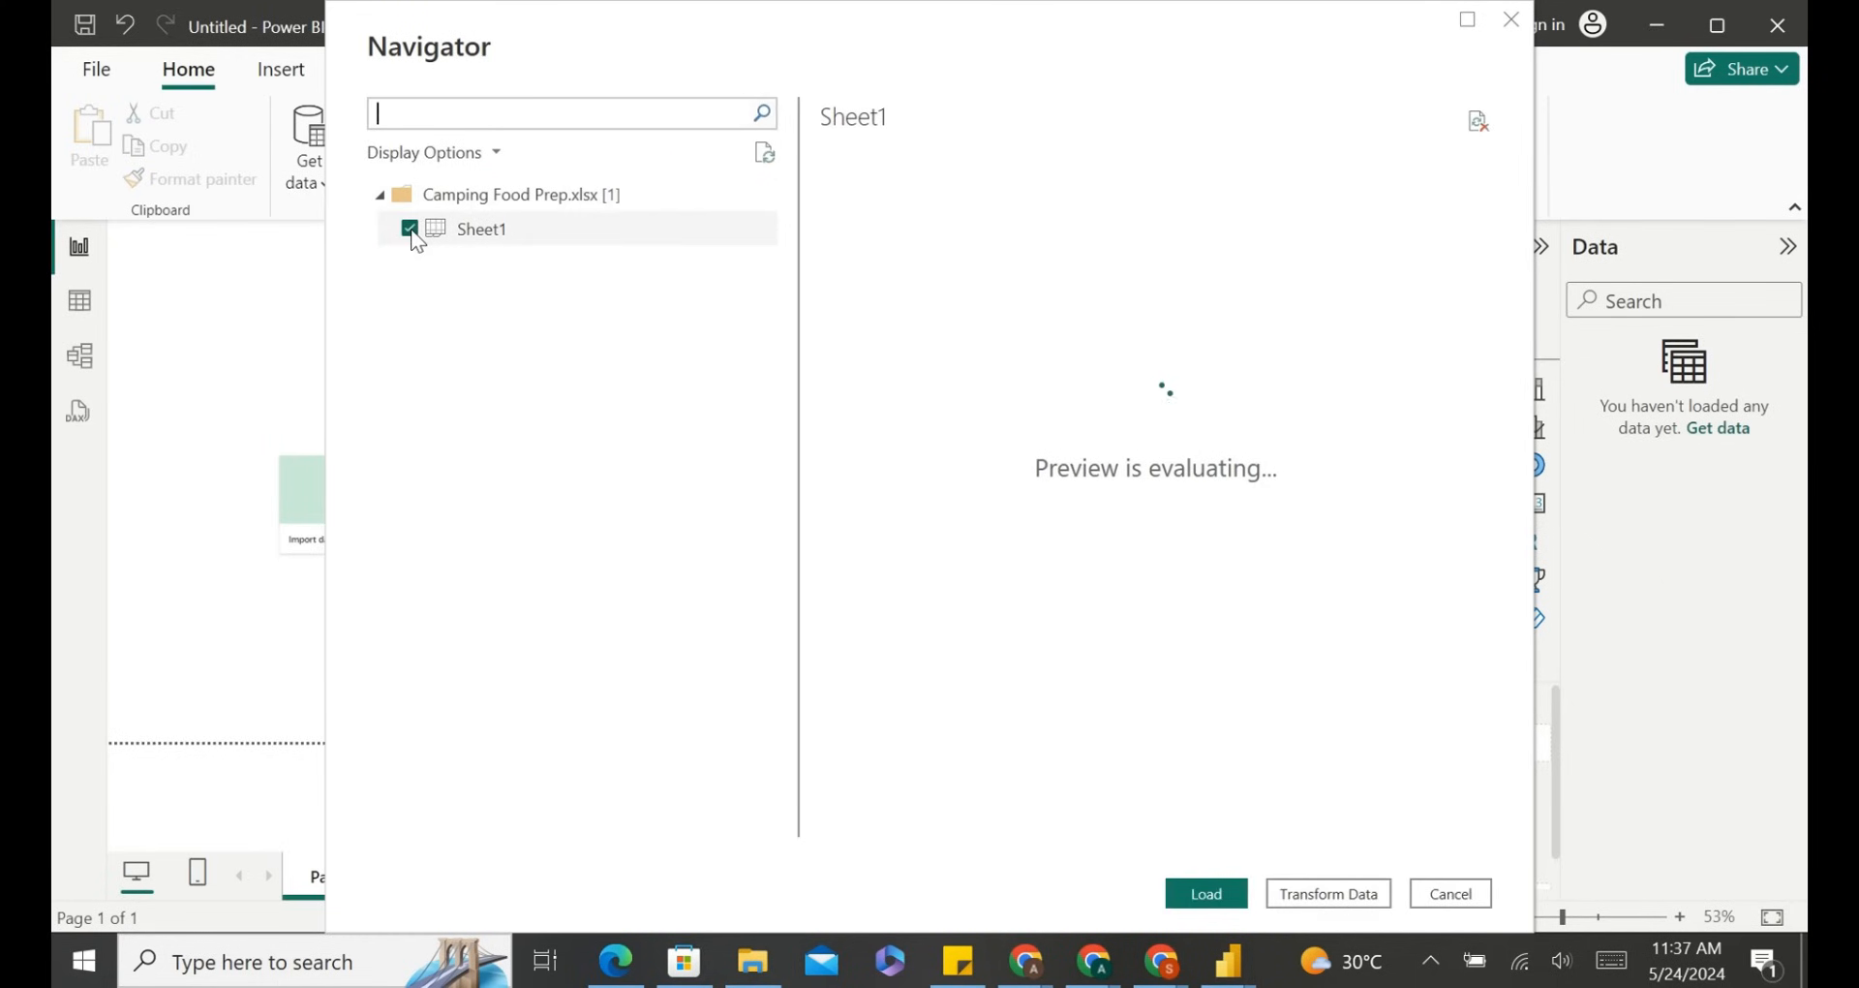
{"action": "left_click", "coordinate": [521, 232]}
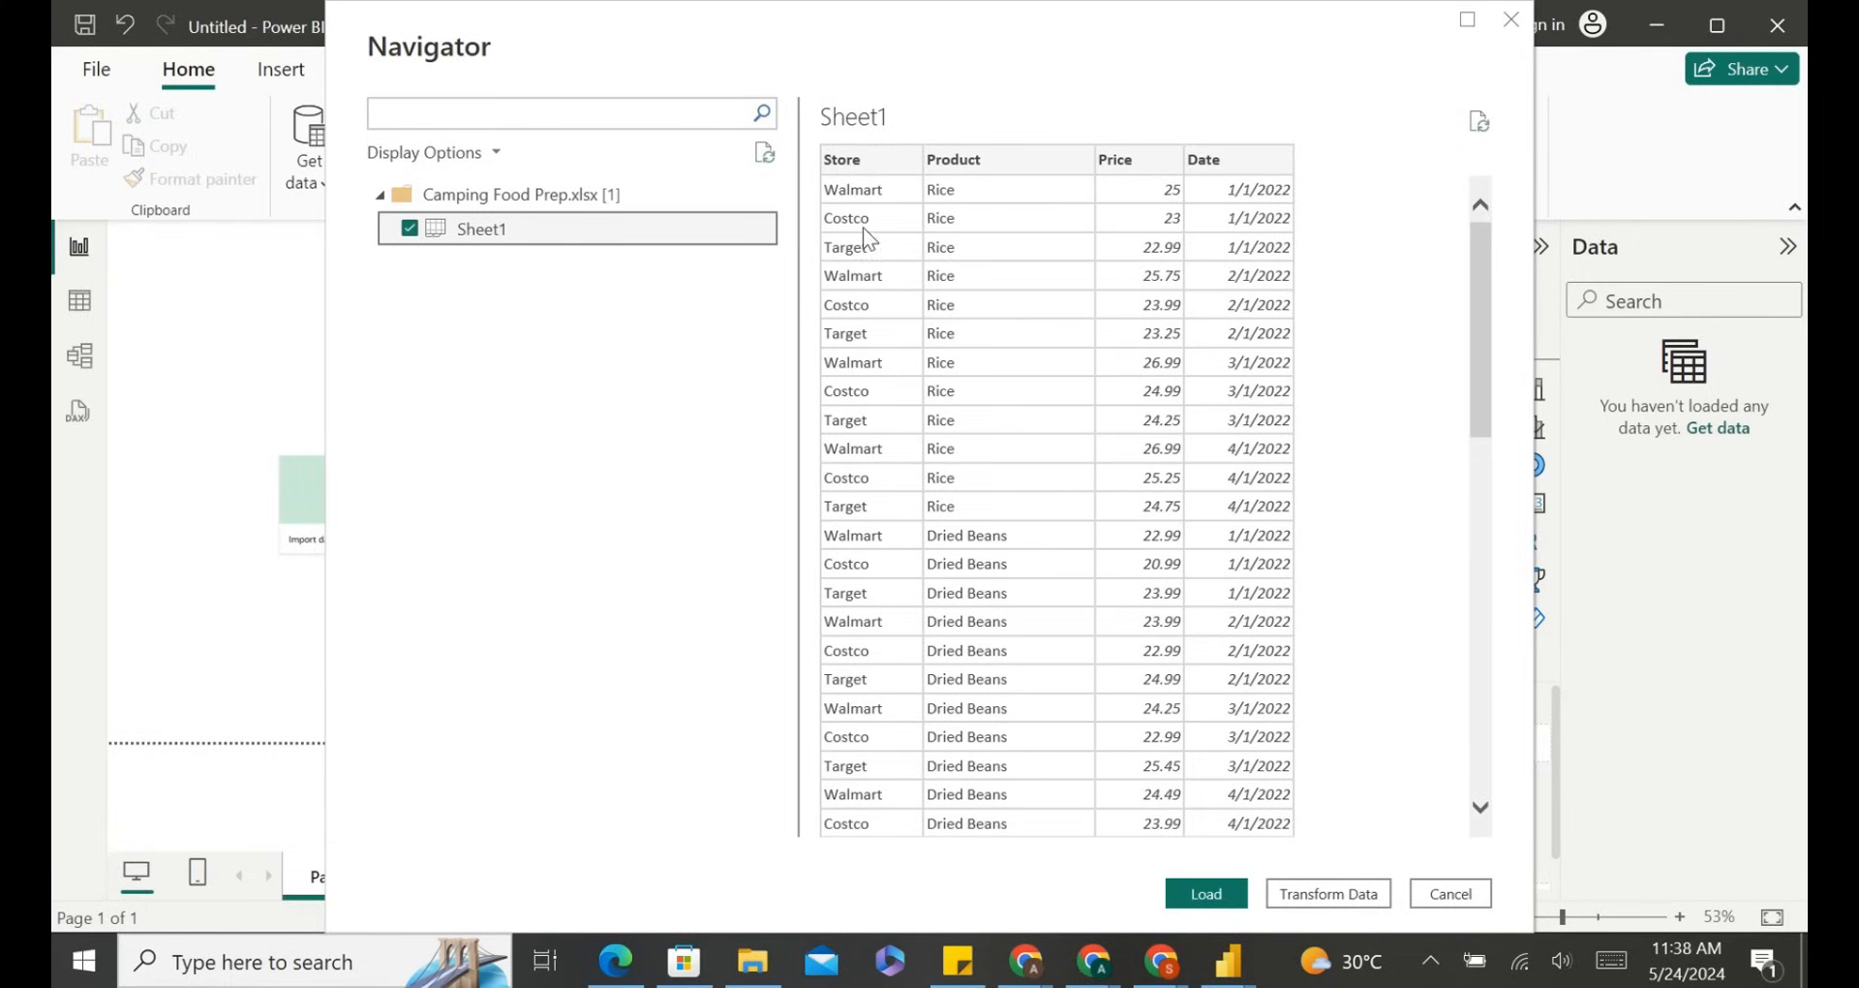
{"action": "left_click", "coordinate": [531, 117]}
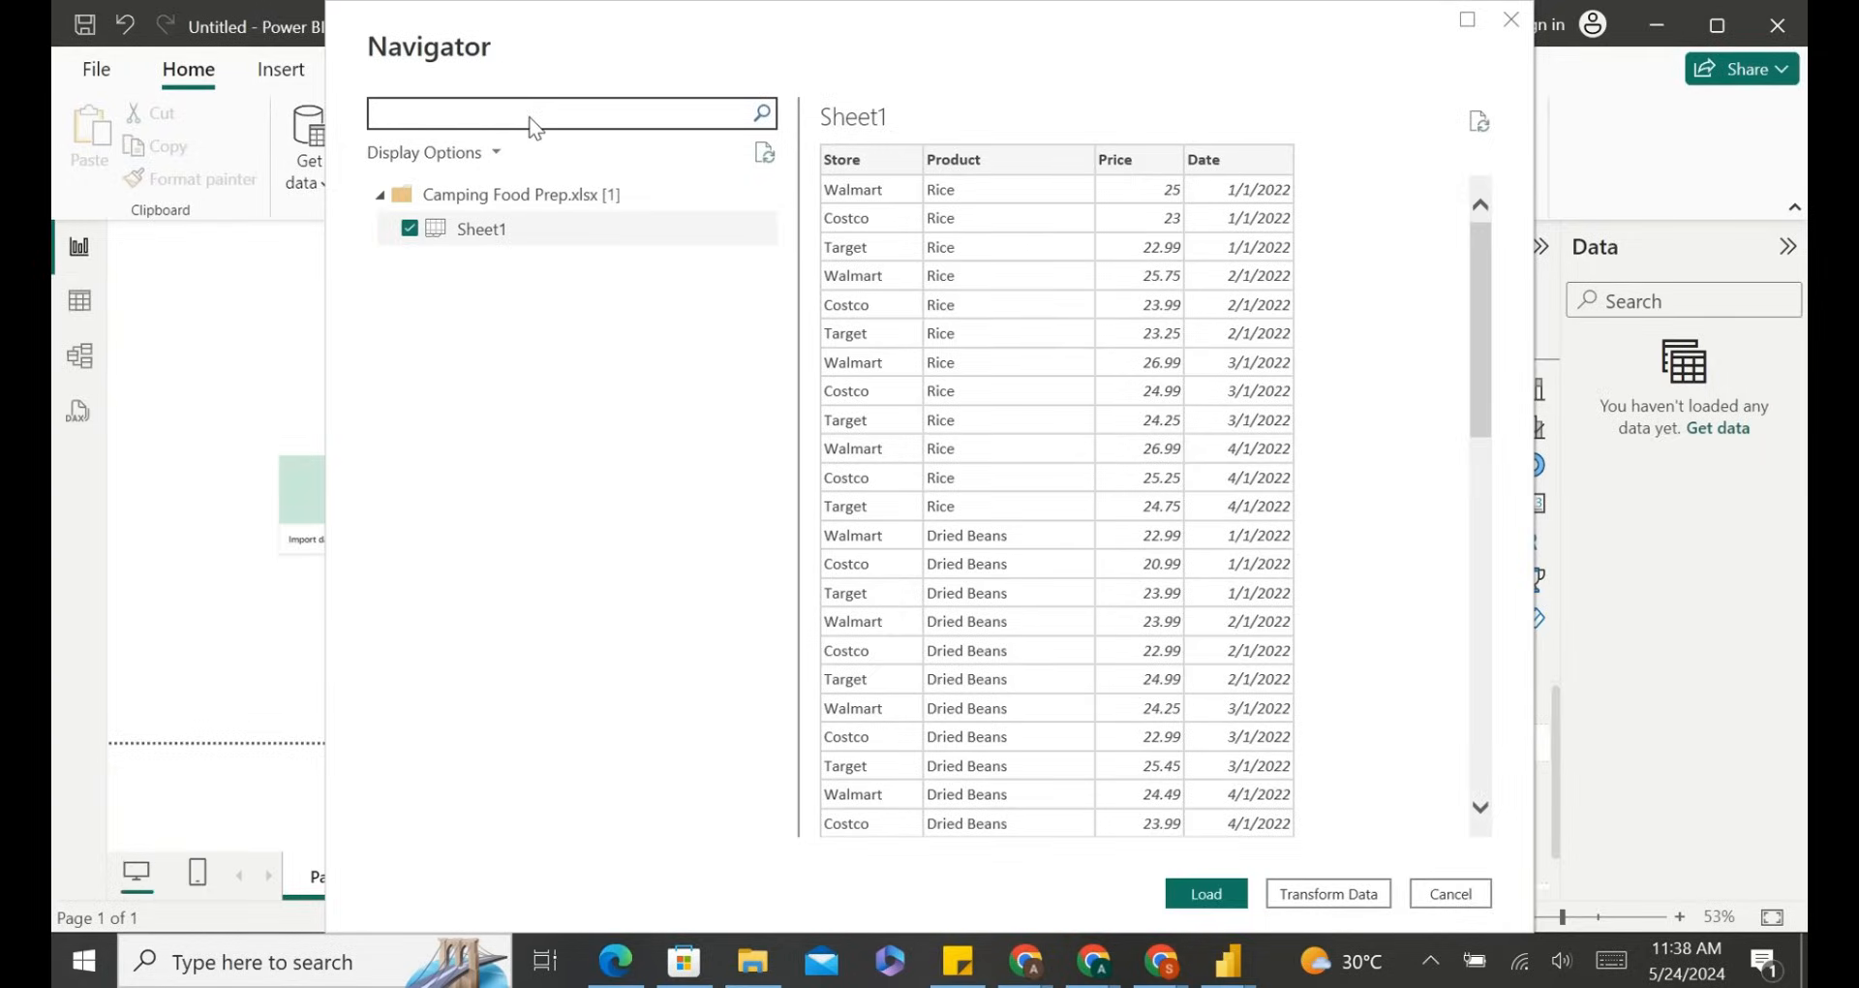
{"action": "type", "text": "h"}
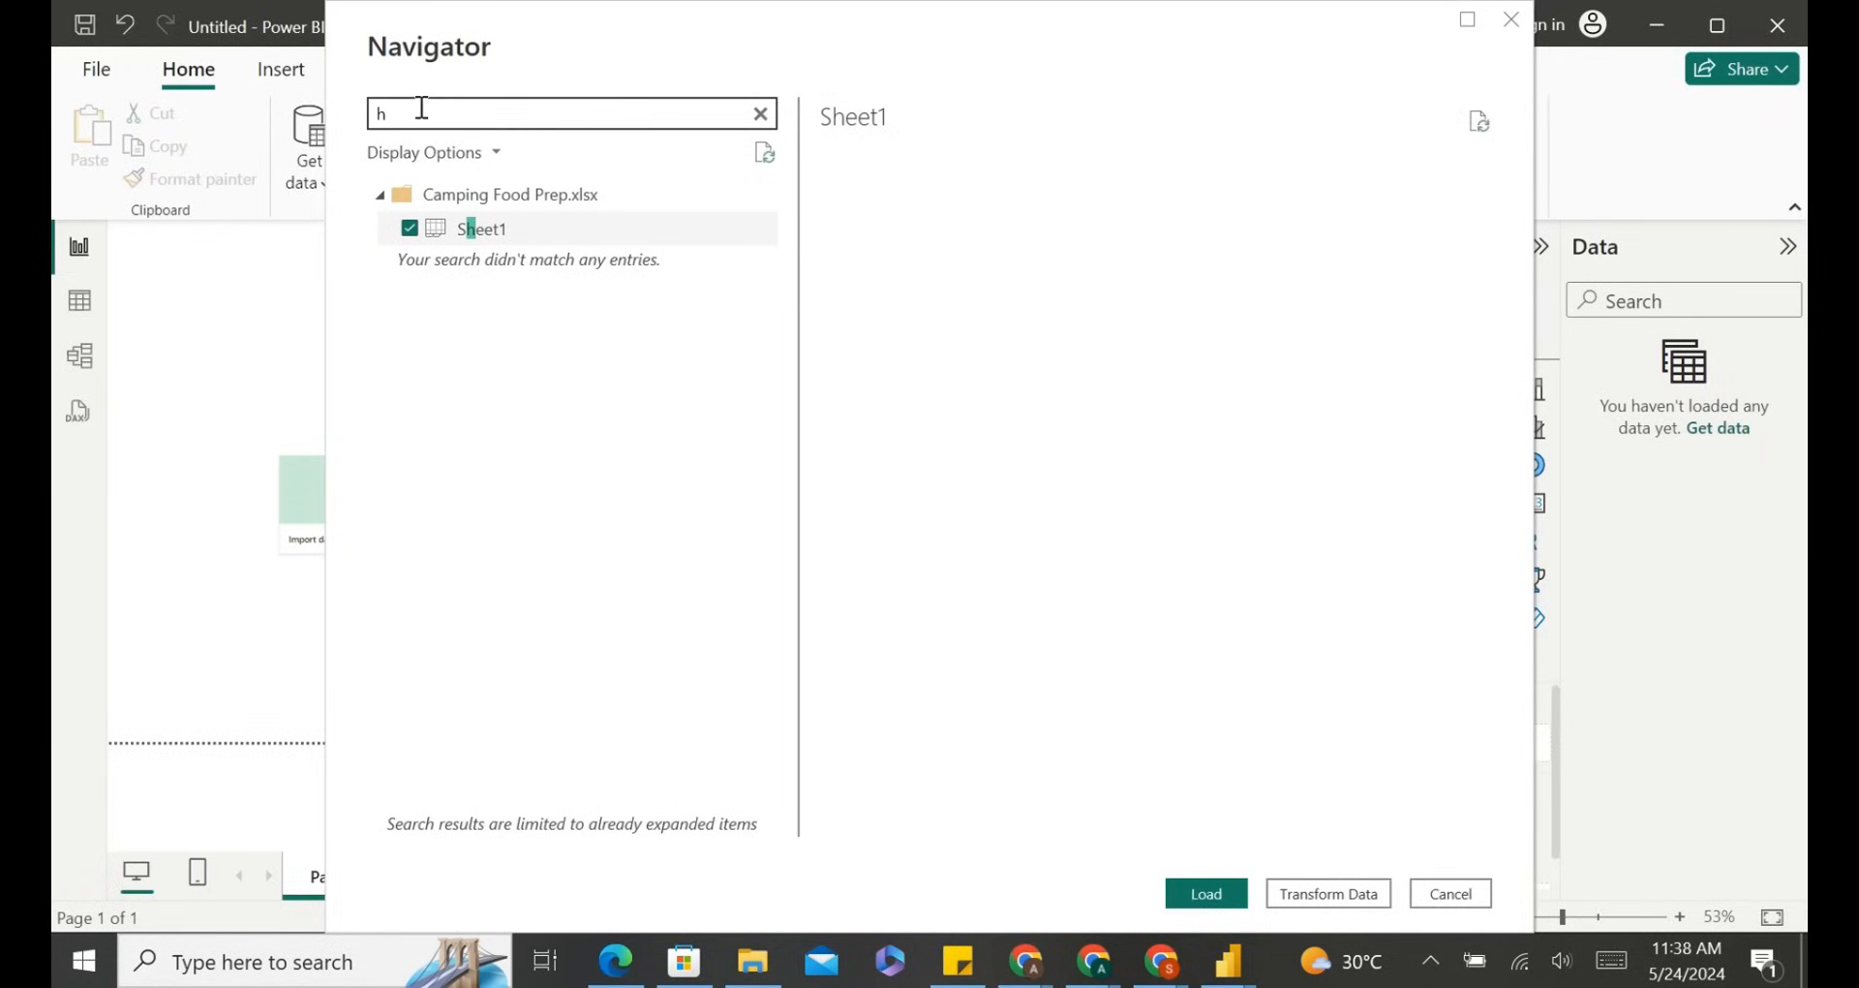
{"action": "key", "text": "BackSpace"}
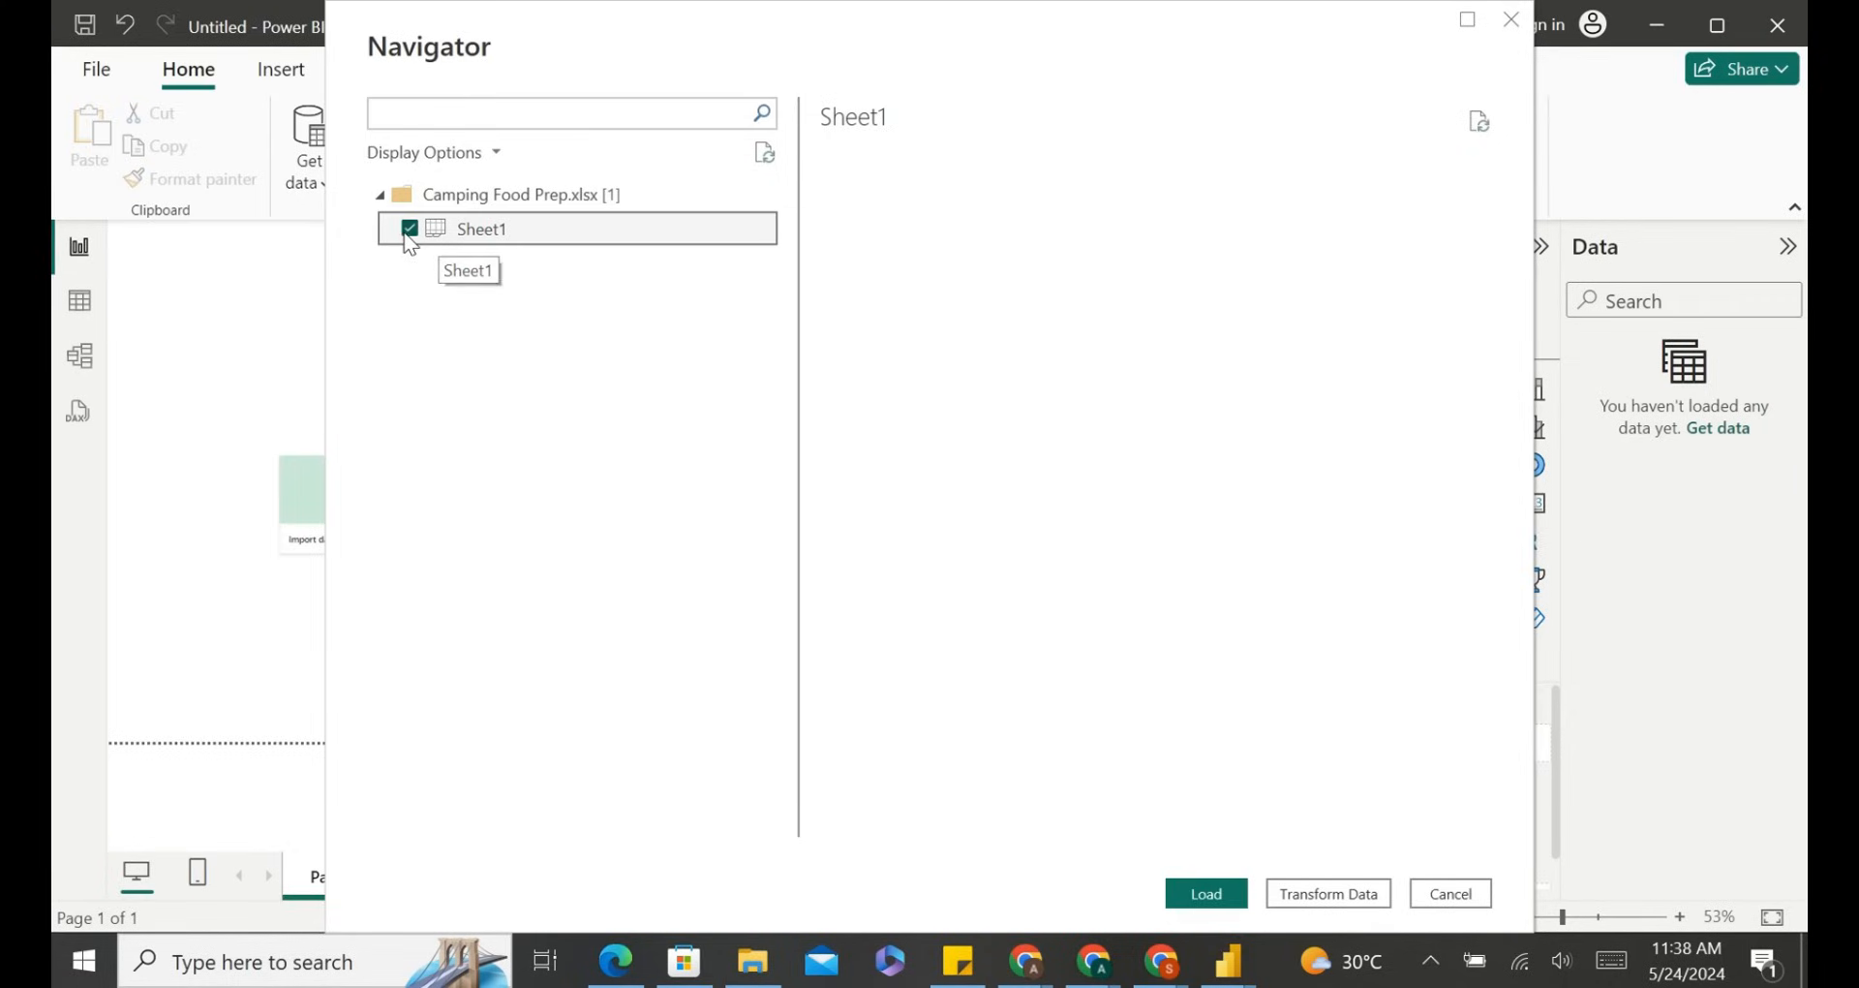
Toggle Sheet1's selection and scroll through its Store, Product, Price and Date preview rows in the Navigator.
{"action": "left_click", "coordinate": [409, 227]}
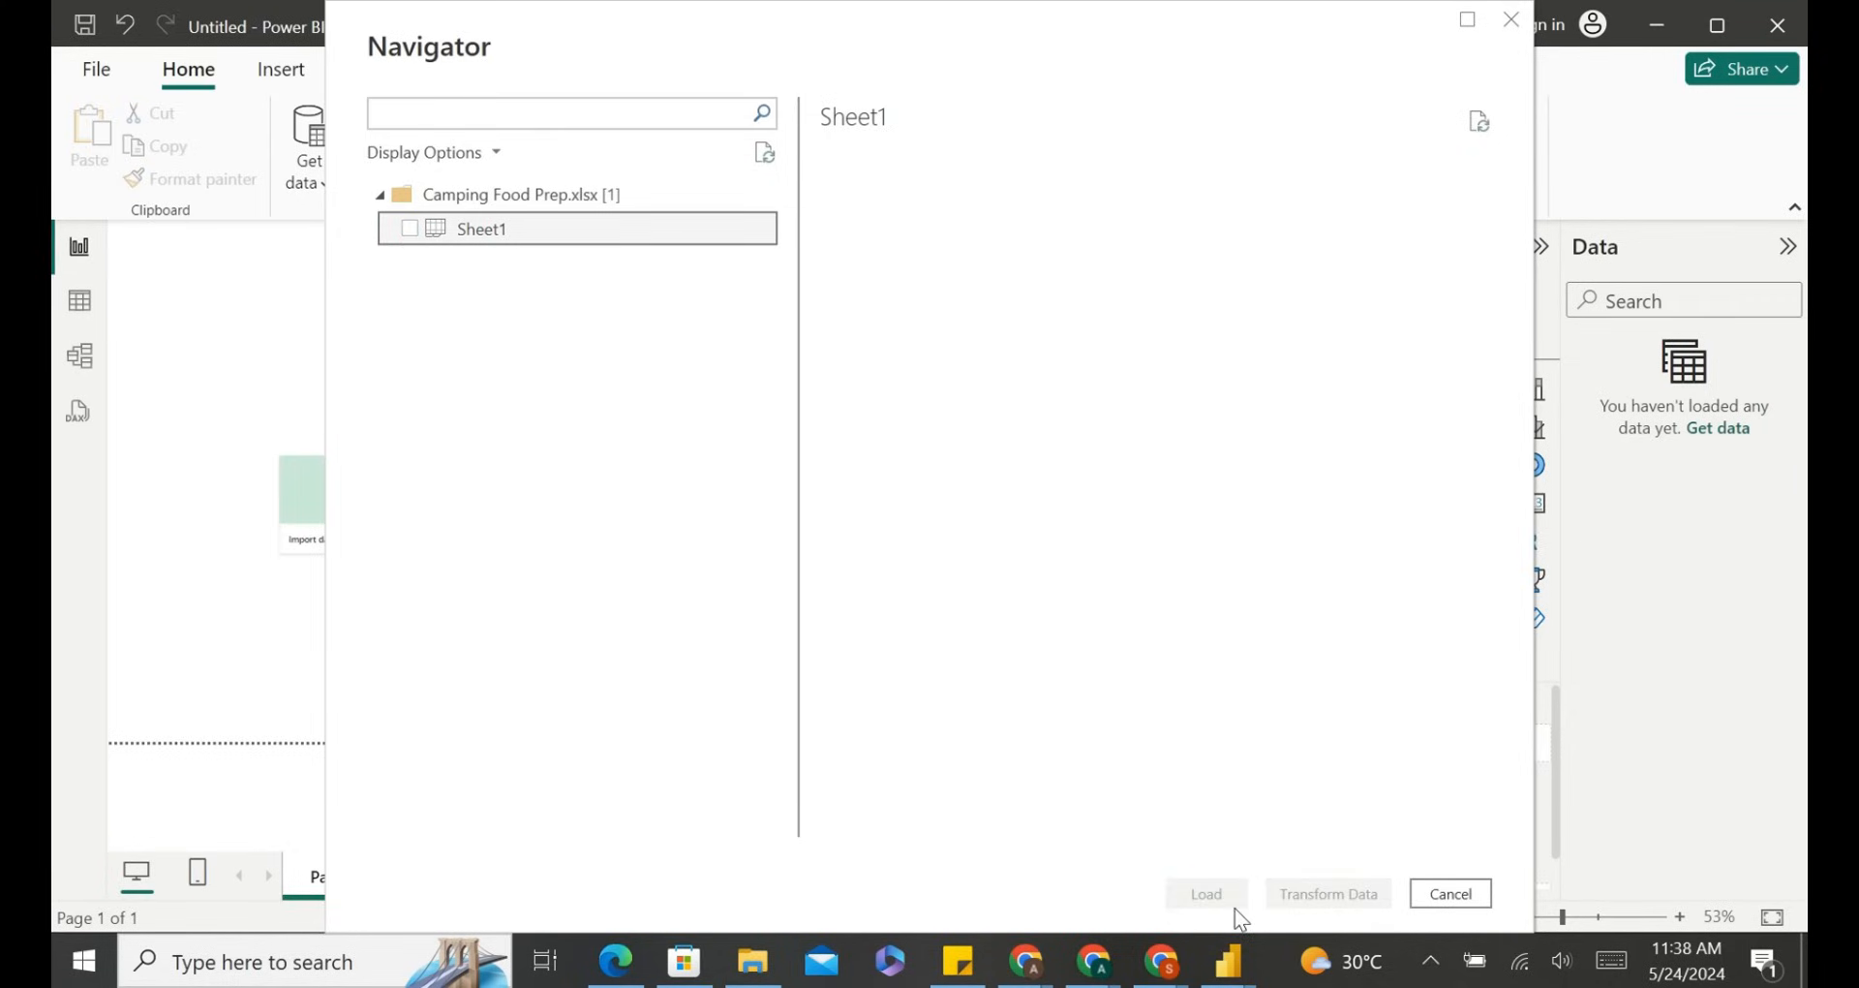
{"action": "left_click", "coordinate": [418, 236]}
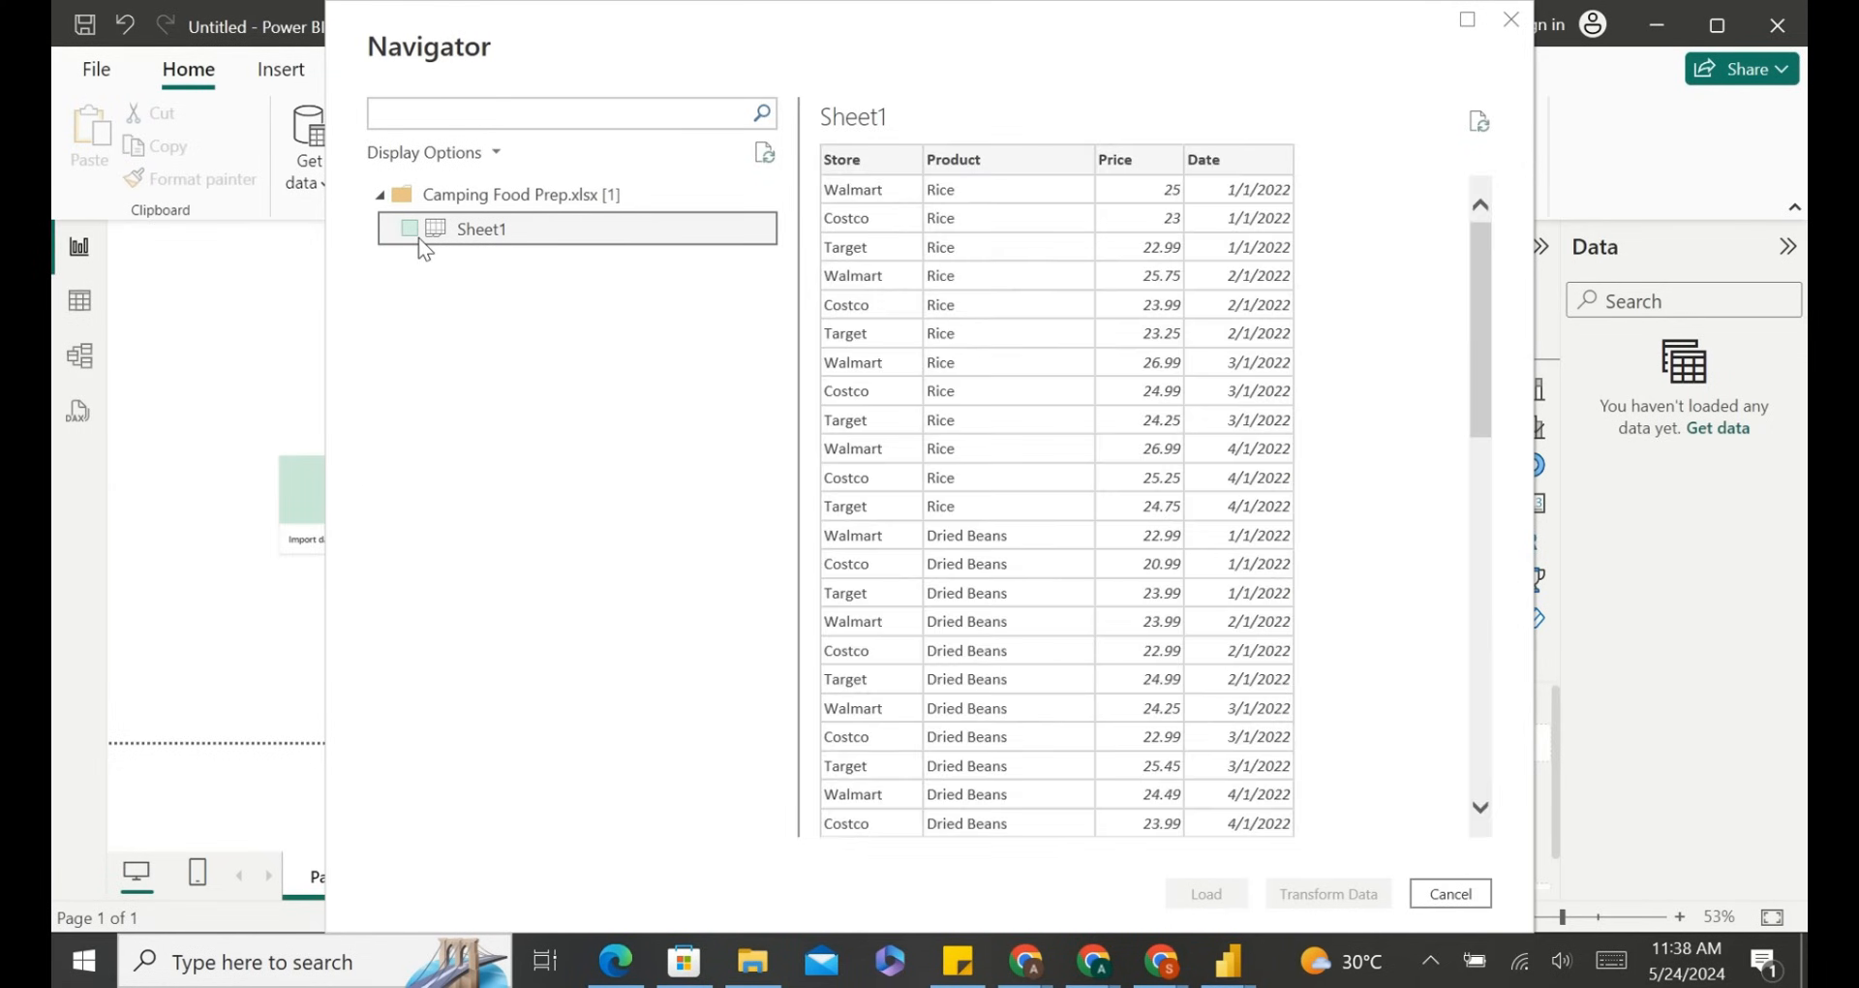
{"action": "scroll", "coordinate": [1341, 470], "scroll_direction": "down", "scroll_amount": 12}
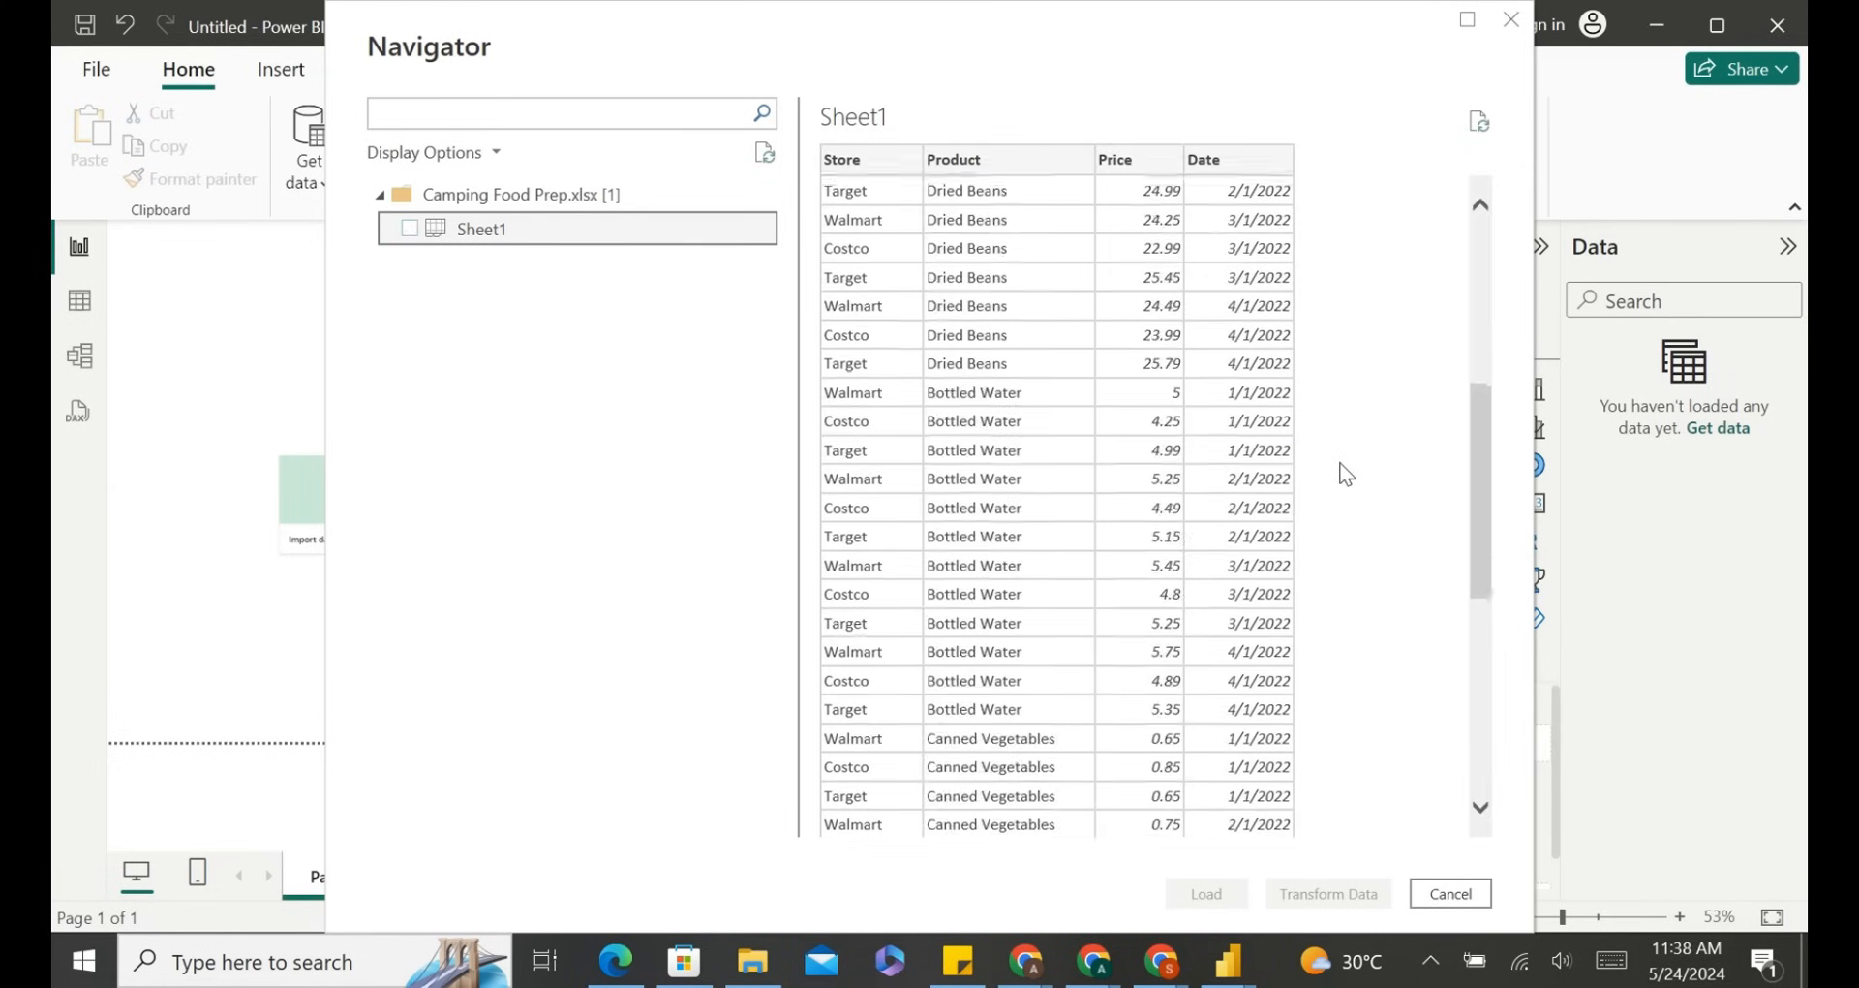
{"action": "scroll", "coordinate": [1344, 474], "scroll_direction": "up", "scroll_amount": 12}
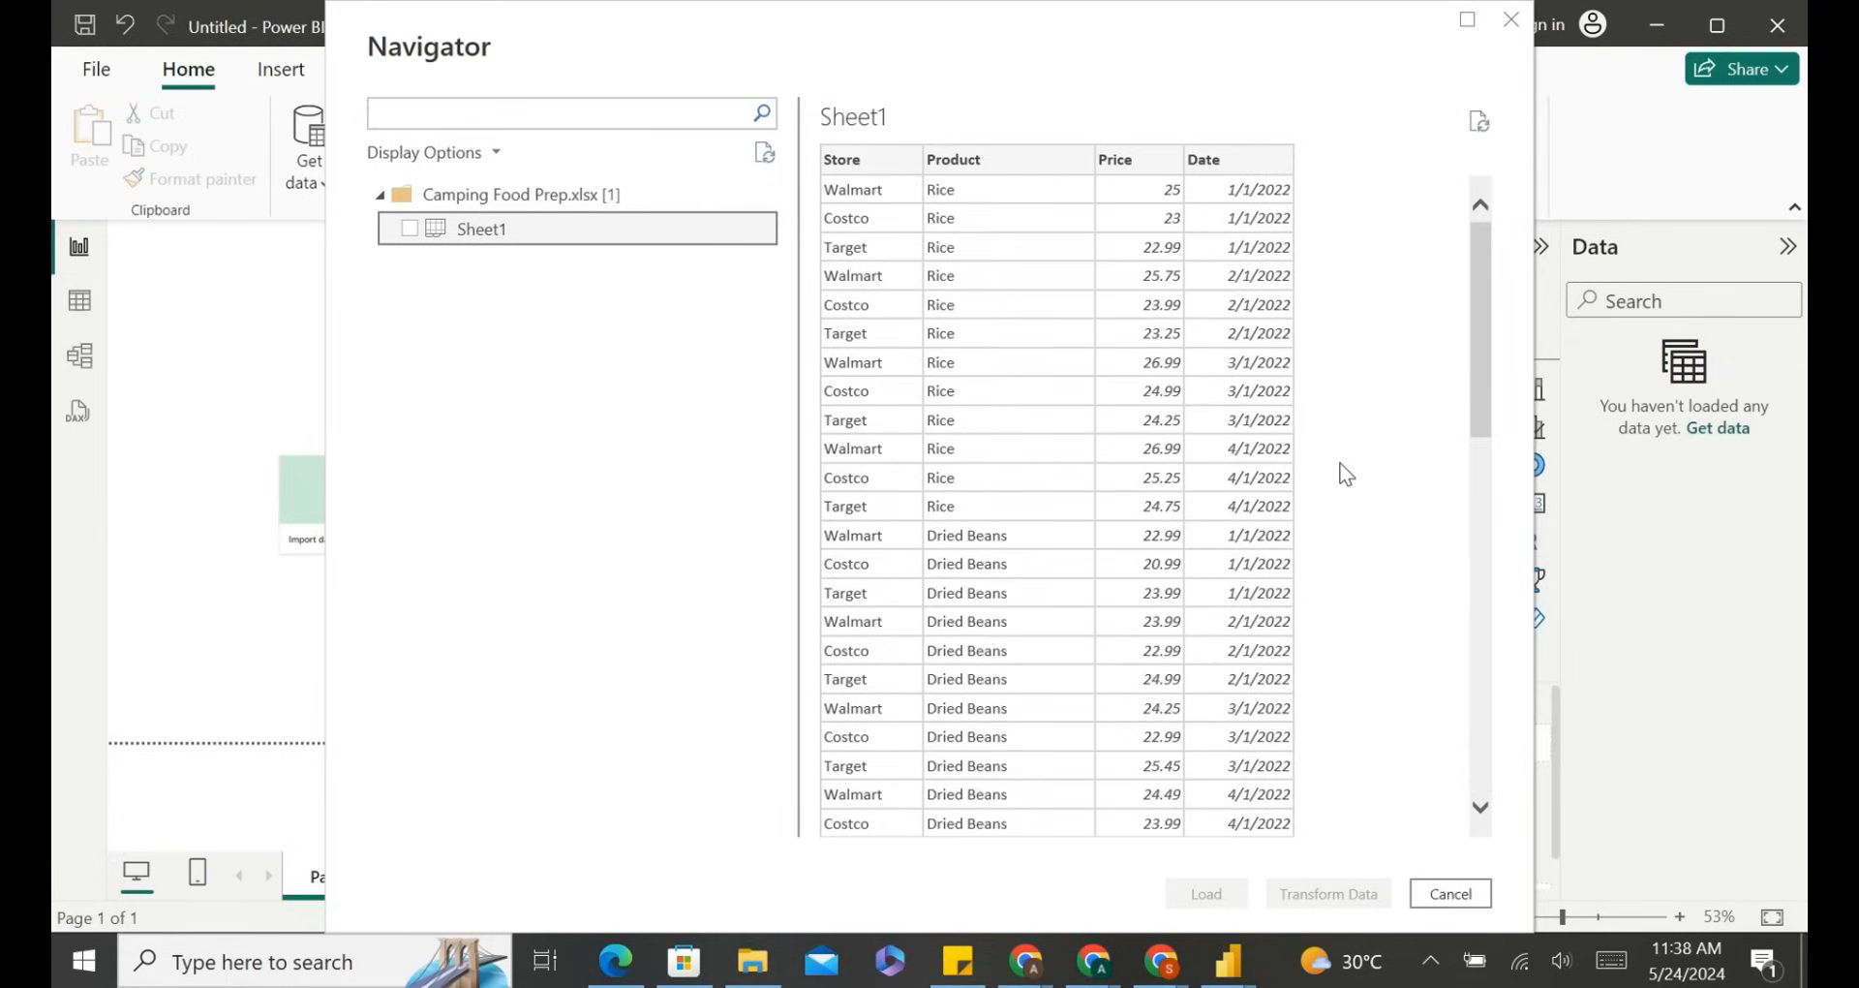
{"action": "scroll", "coordinate": [1181, 358], "scroll_direction": "down", "scroll_amount": 12}
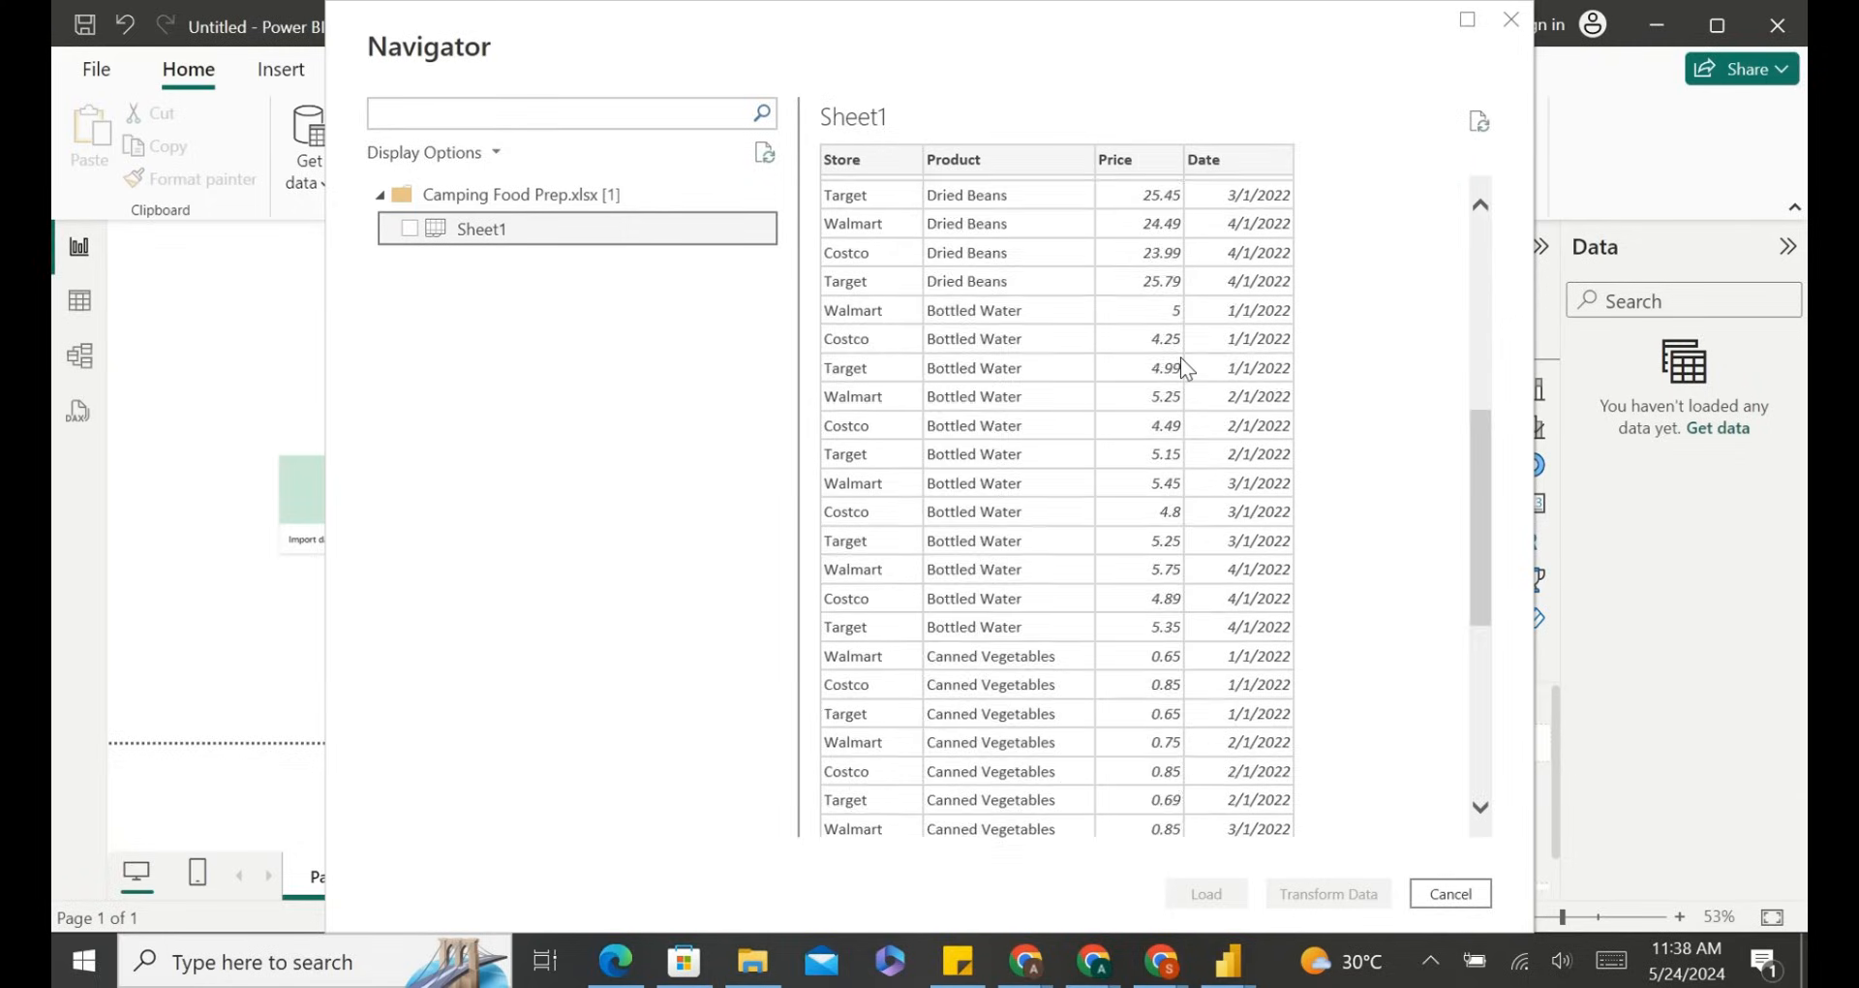
{"action": "scroll", "coordinate": [1092, 207], "scroll_direction": "up", "scroll_amount": 12}
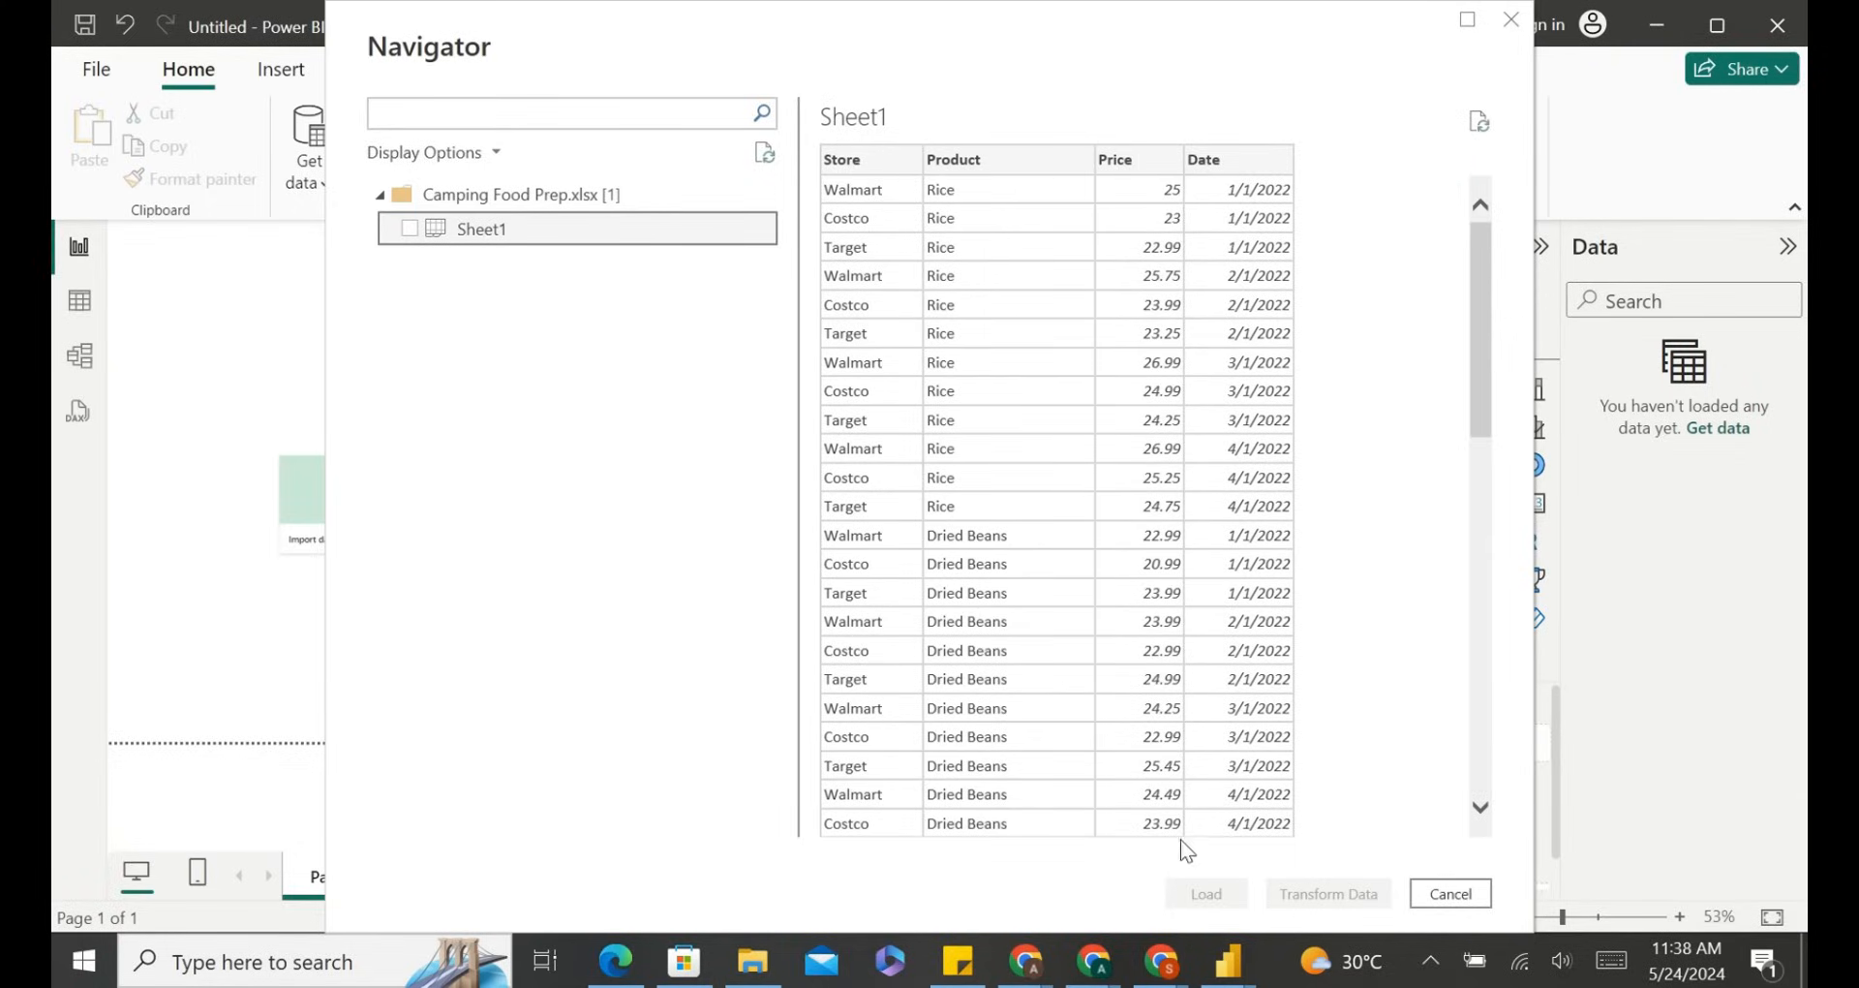
{"action": "scroll", "coordinate": [1187, 682], "scroll_direction": "down", "scroll_amount": 5}
{"action": "scroll", "coordinate": [1187, 682], "scroll_direction": "up", "scroll_amount": 5}
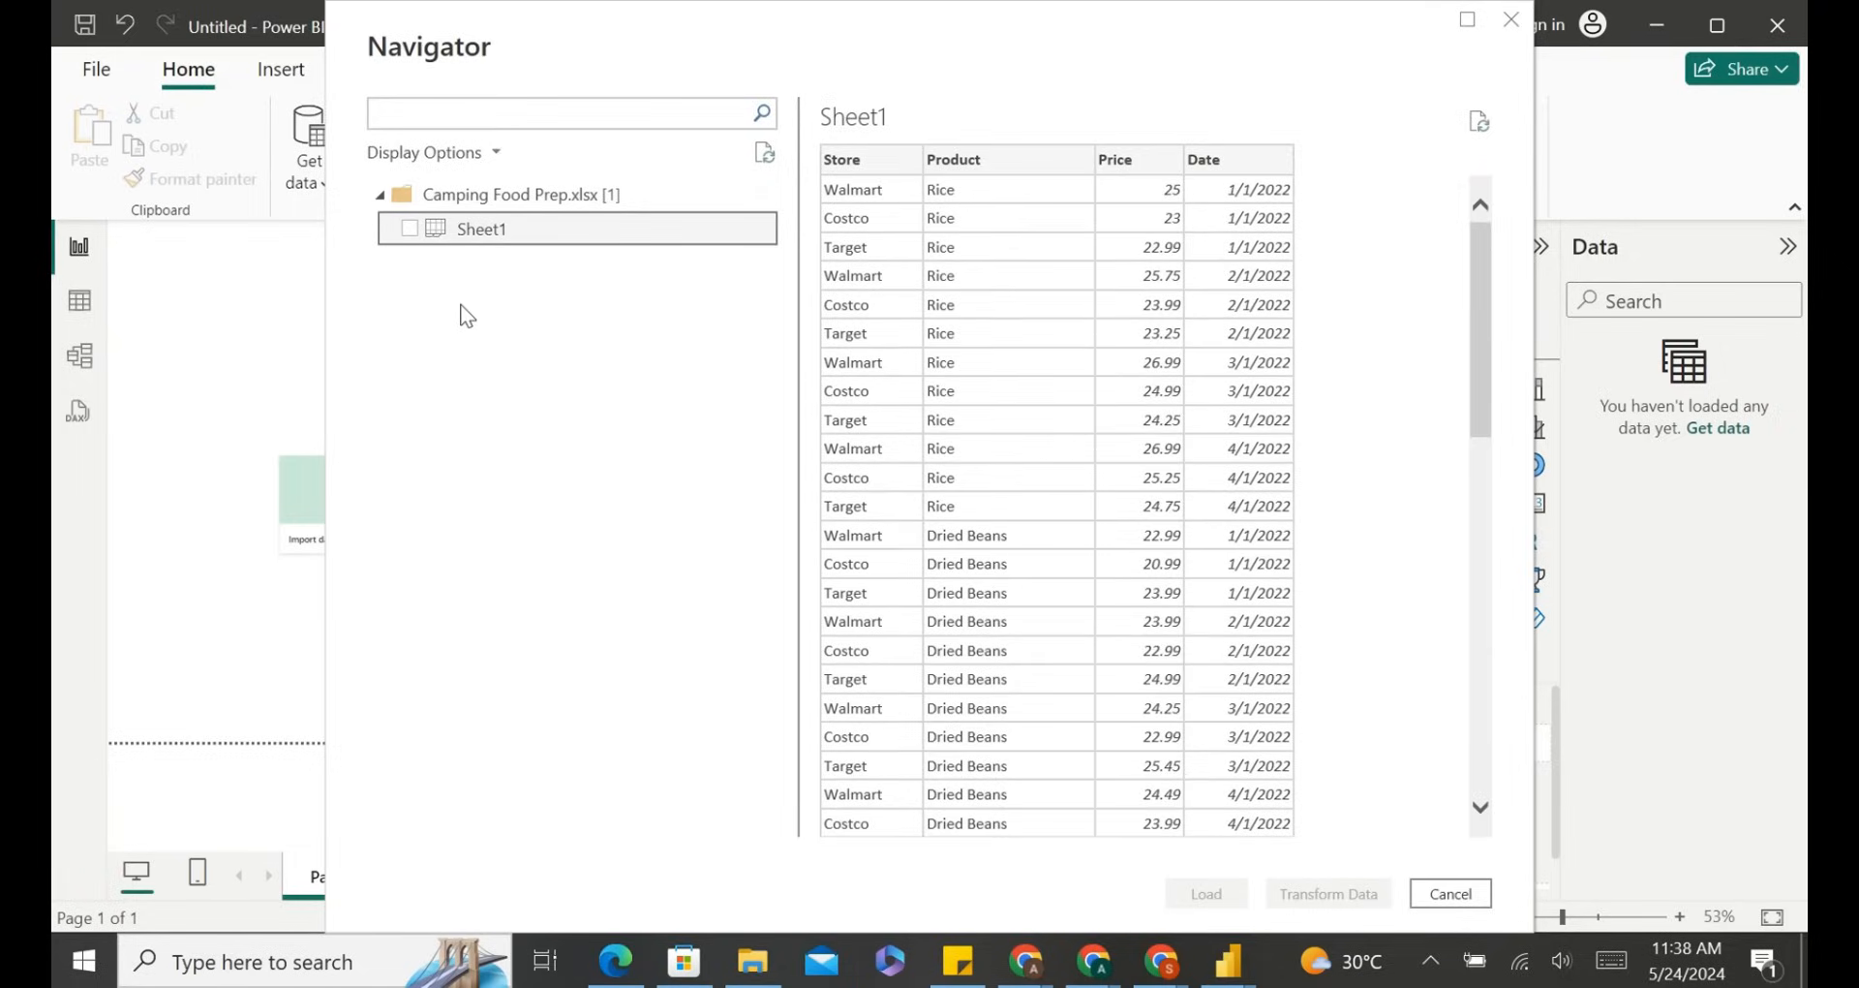
{"action": "left_click", "coordinate": [410, 228]}
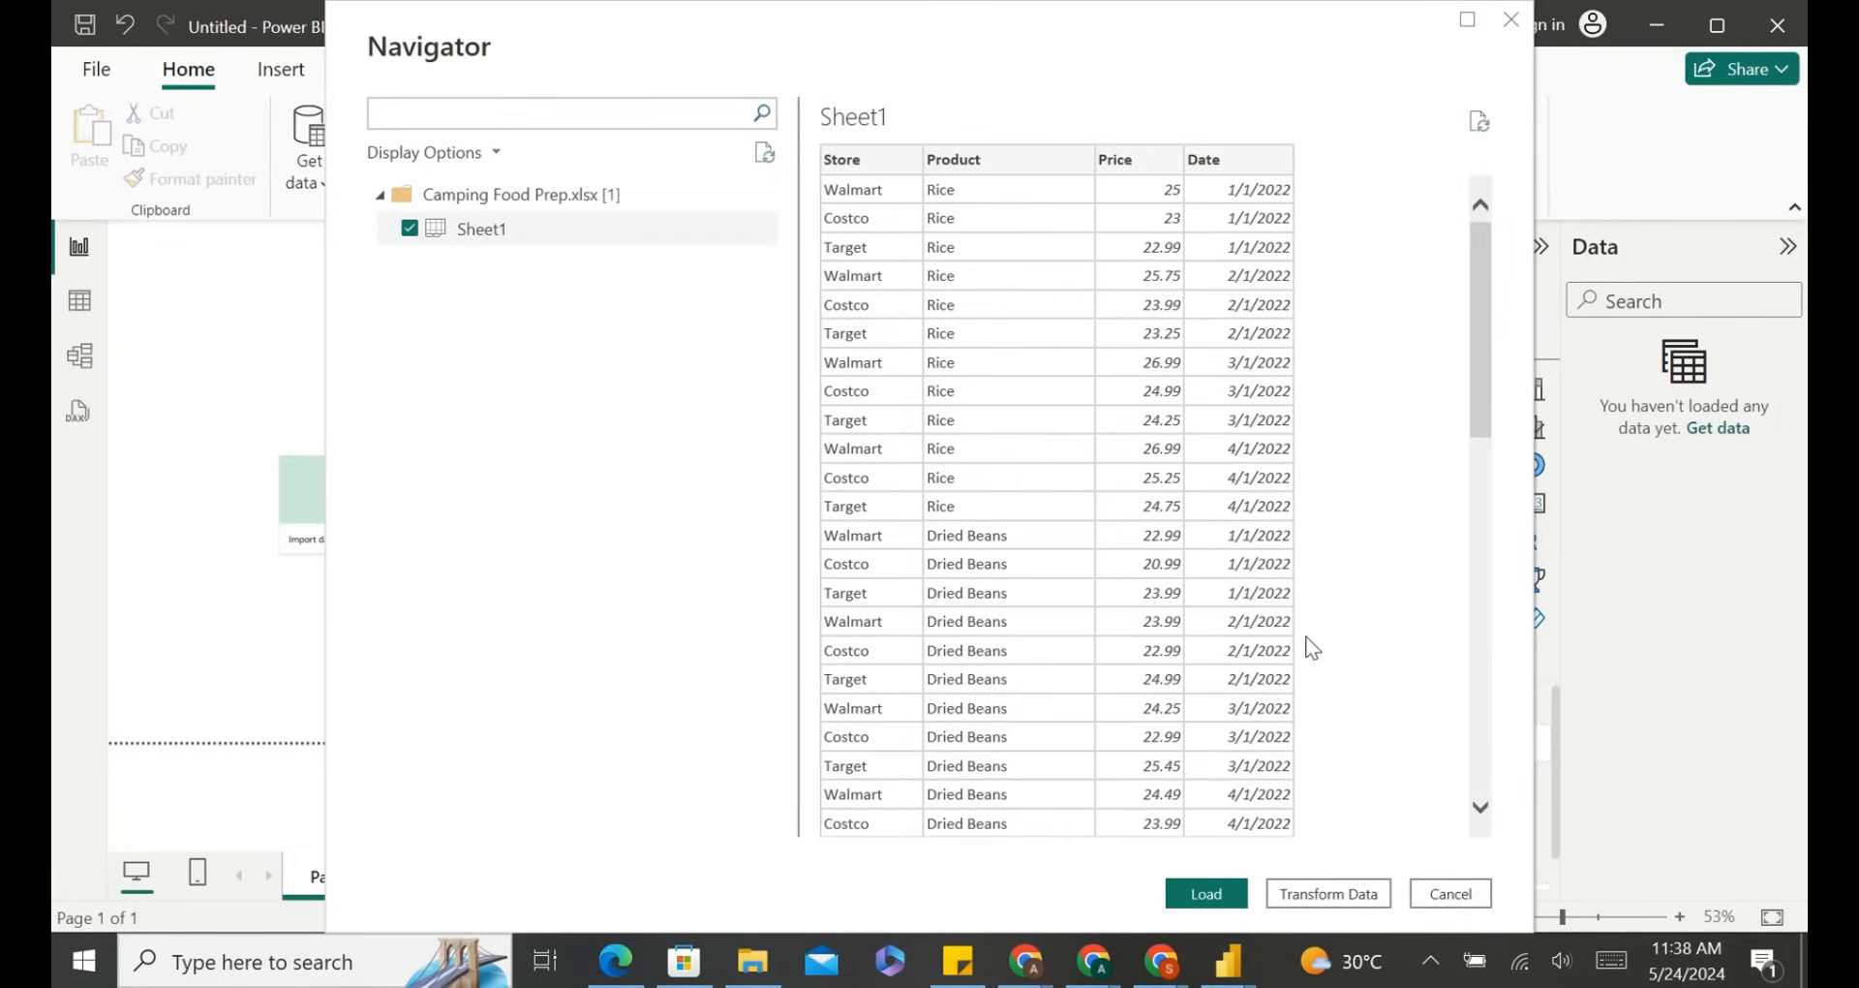
{"action": "scroll", "coordinate": [1312, 647], "scroll_direction": "down", "scroll_amount": 10}
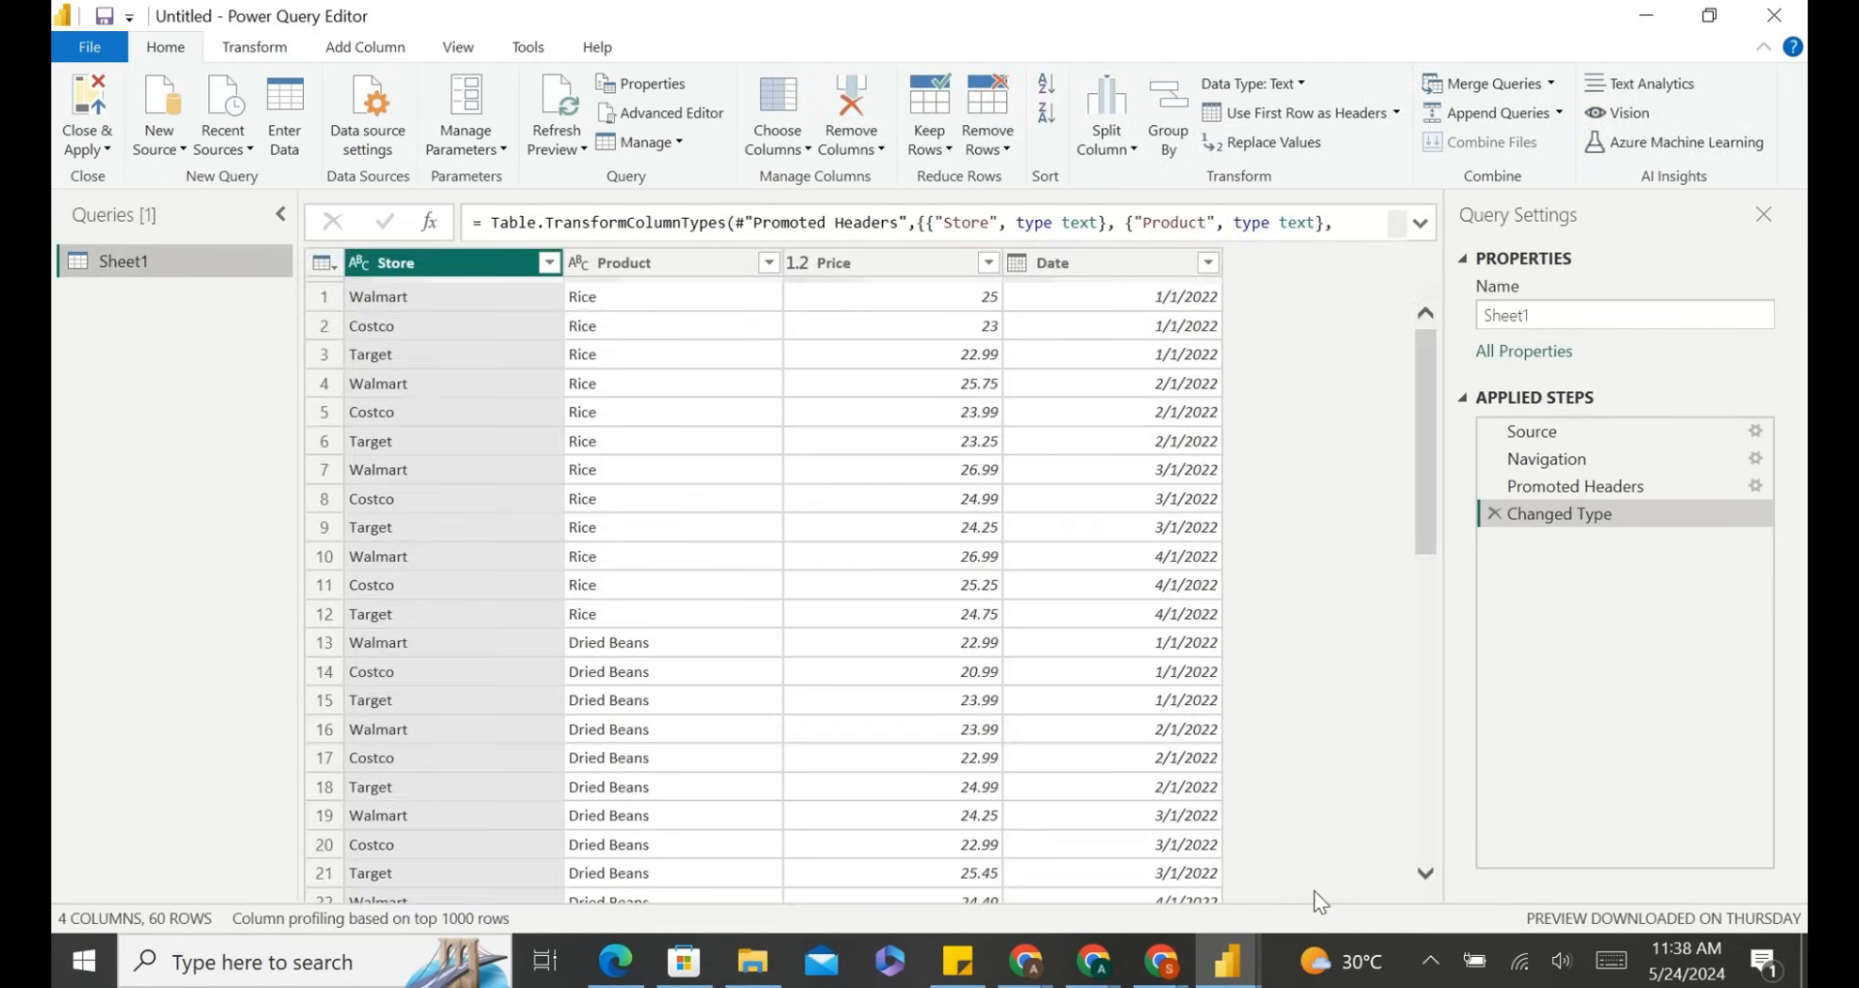
{"action": "mouse_move", "coordinate": [1010, 973]}
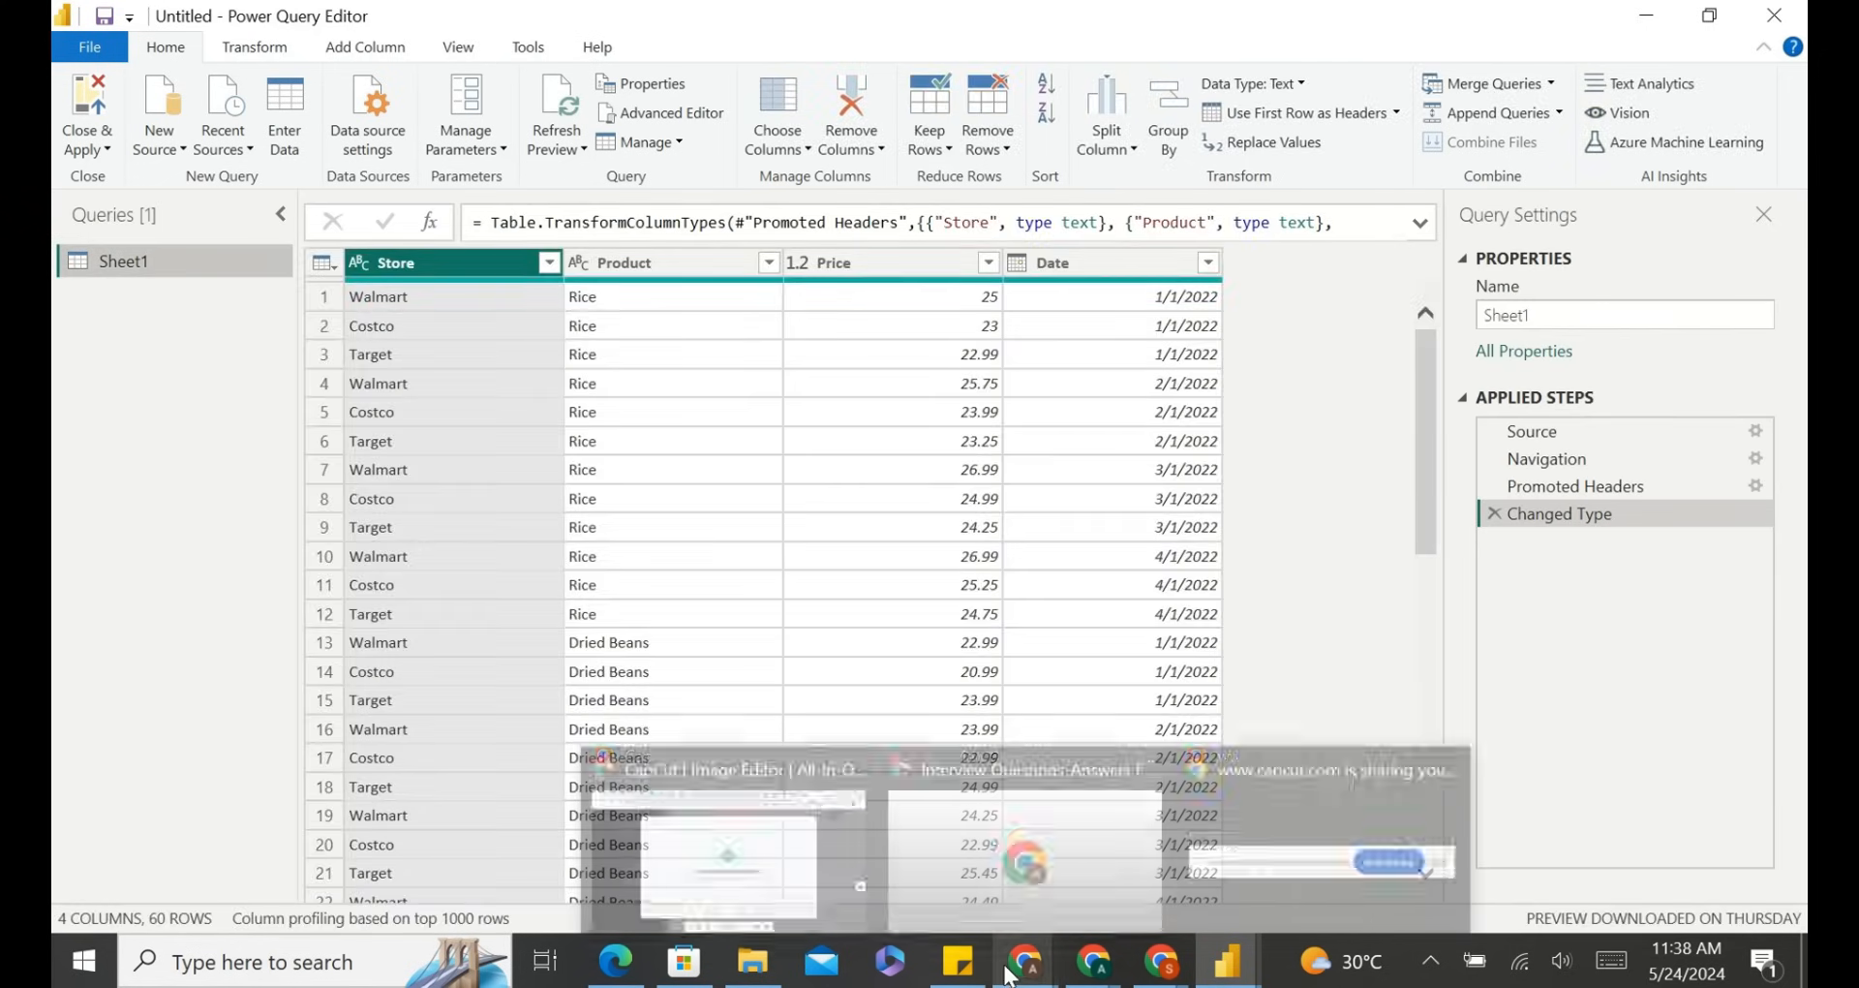
{"action": "left_click", "coordinate": [832, 852]}
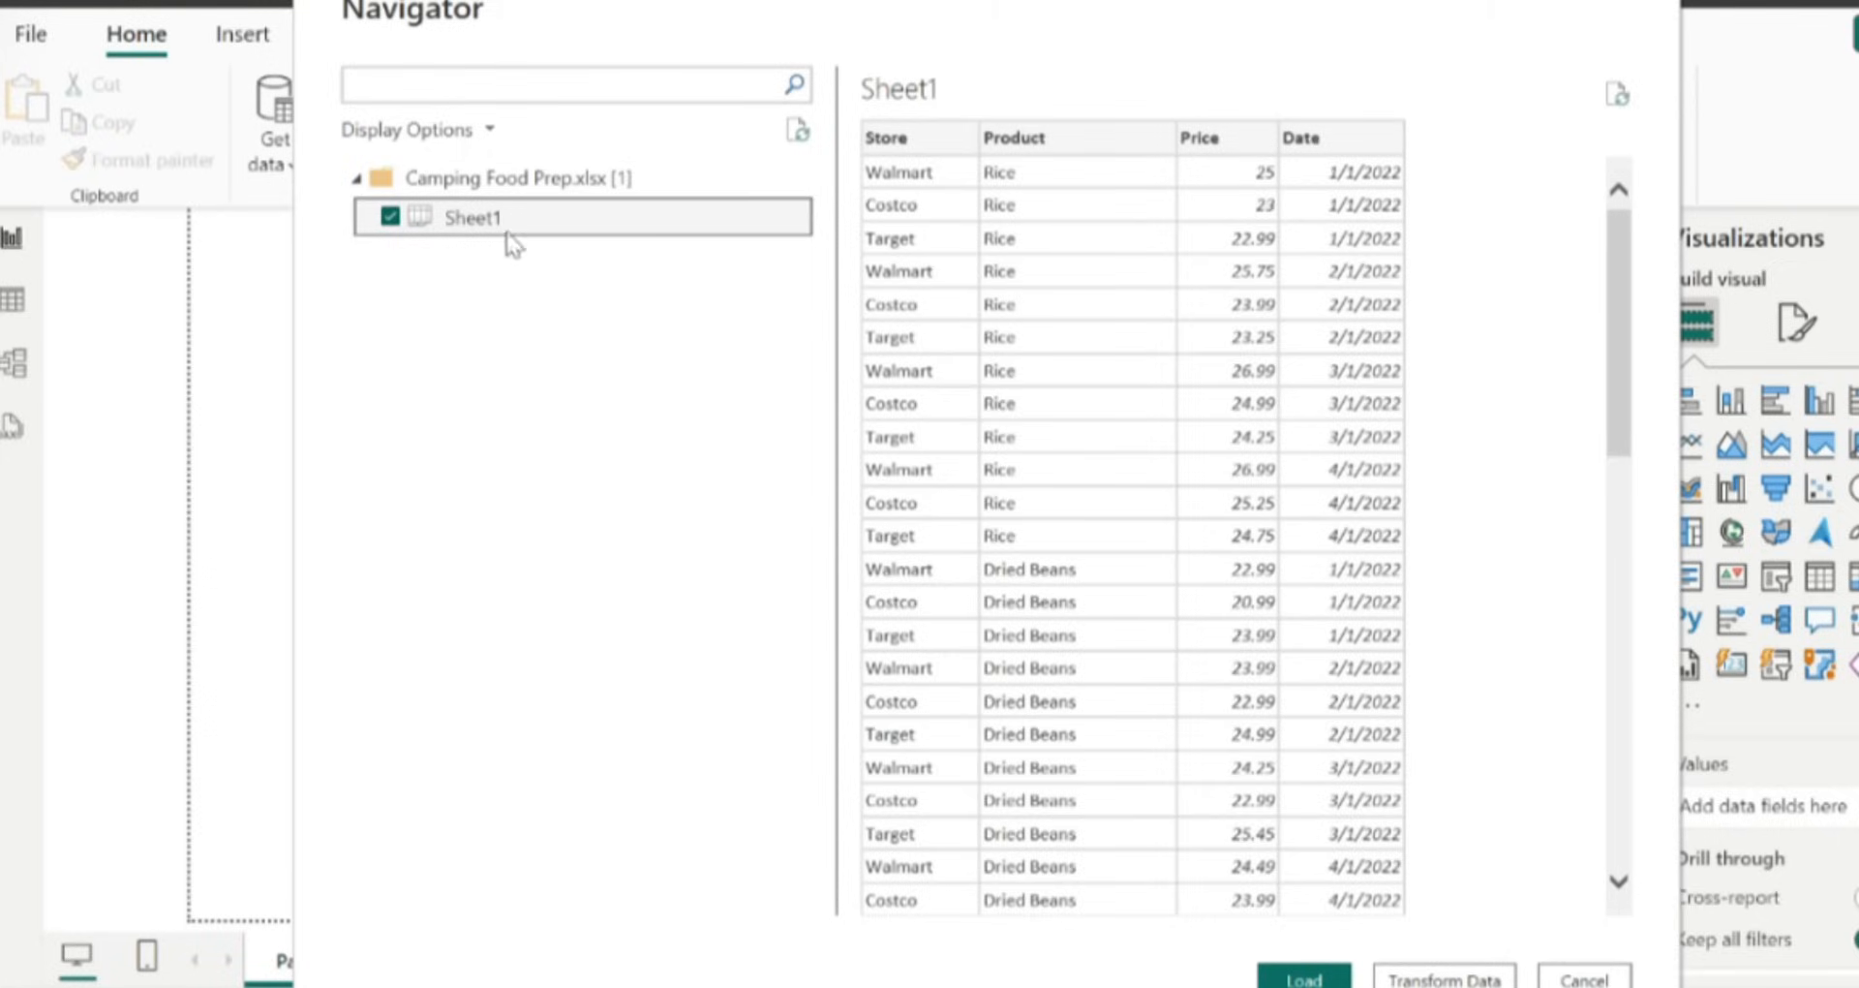
{"action": "scroll", "coordinate": [1245, 270], "scroll_direction": "down", "scroll_amount": 10}
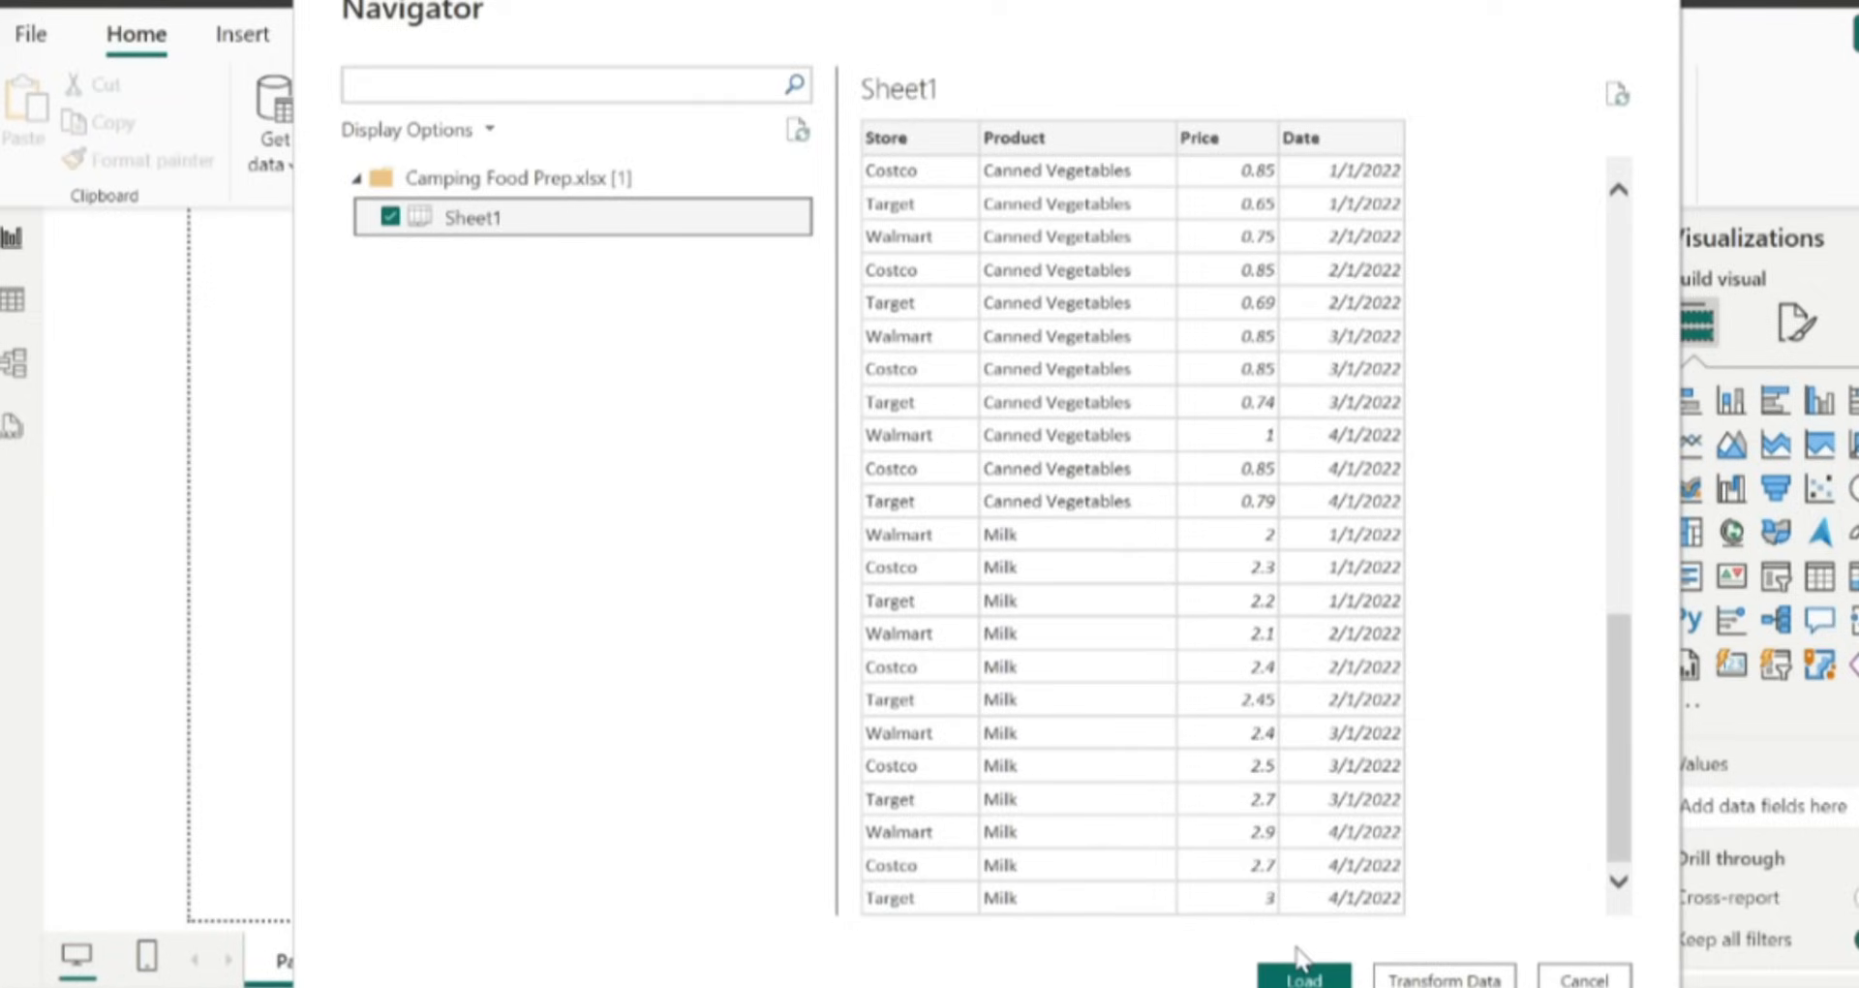
{"action": "left_click", "coordinate": [1303, 975]}
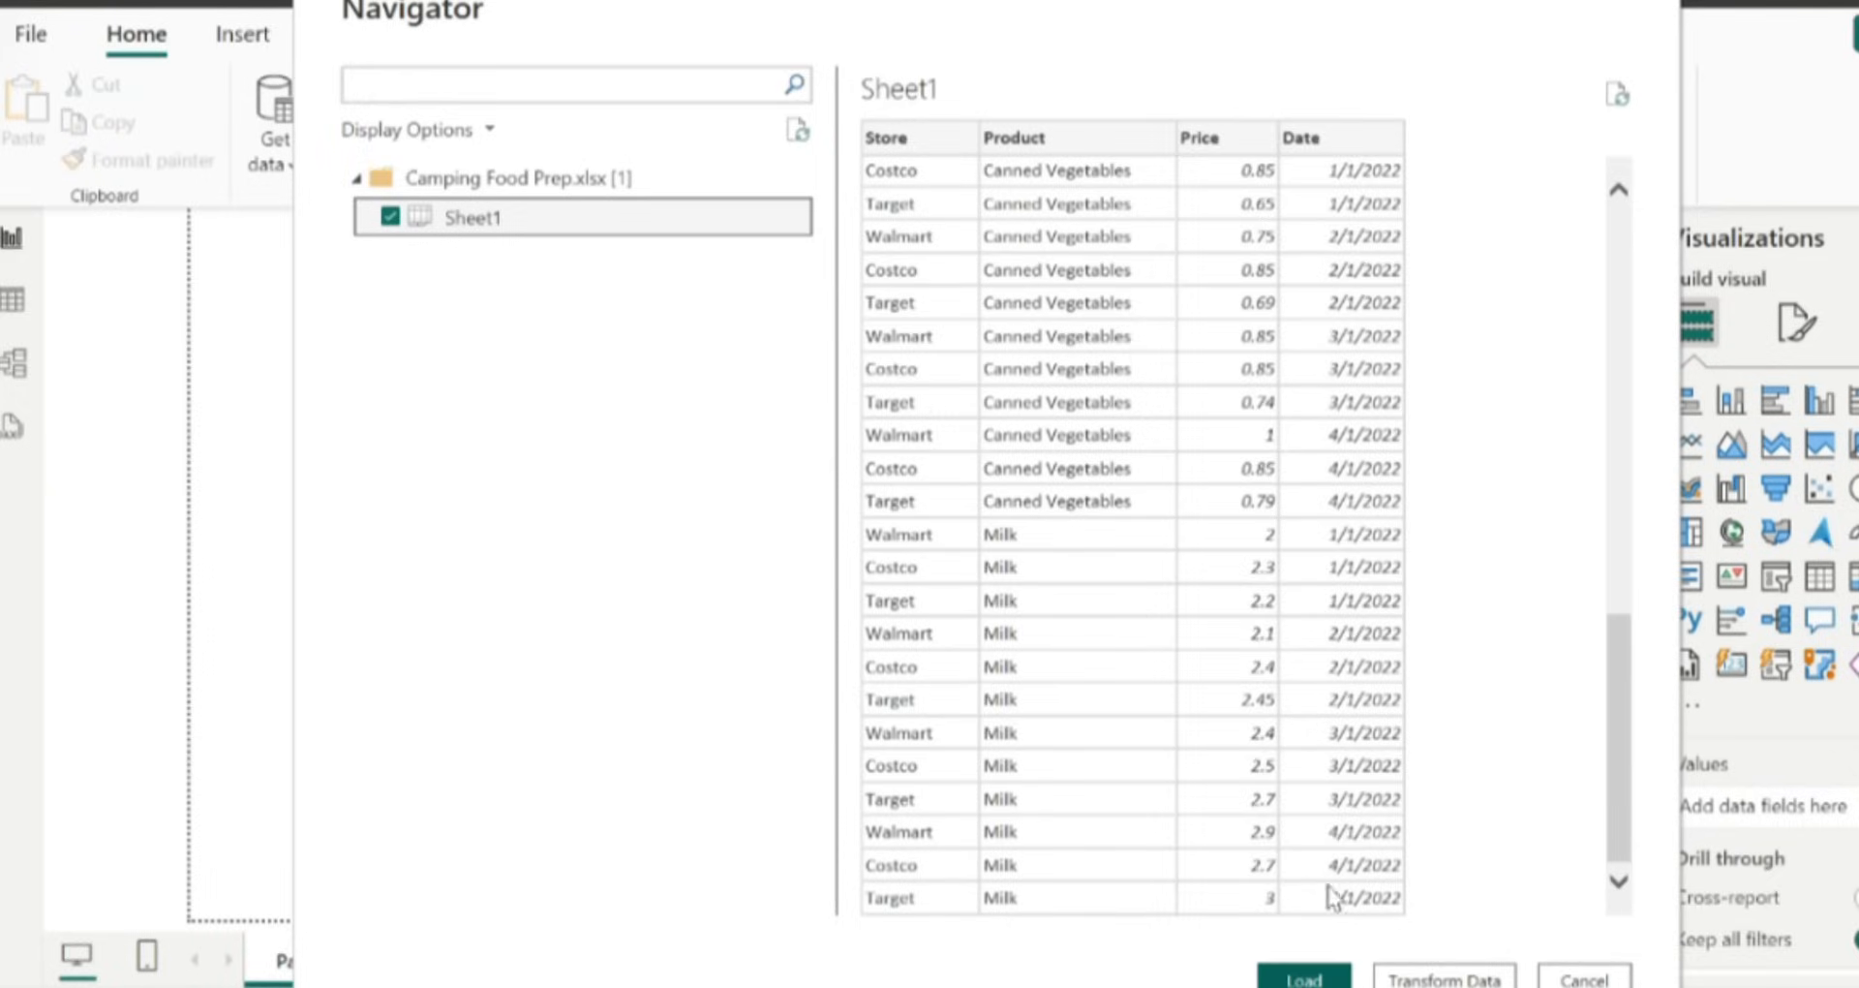
{"action": "scroll", "coordinate": [1592, 302], "scroll_direction": "up", "scroll_amount": 10}
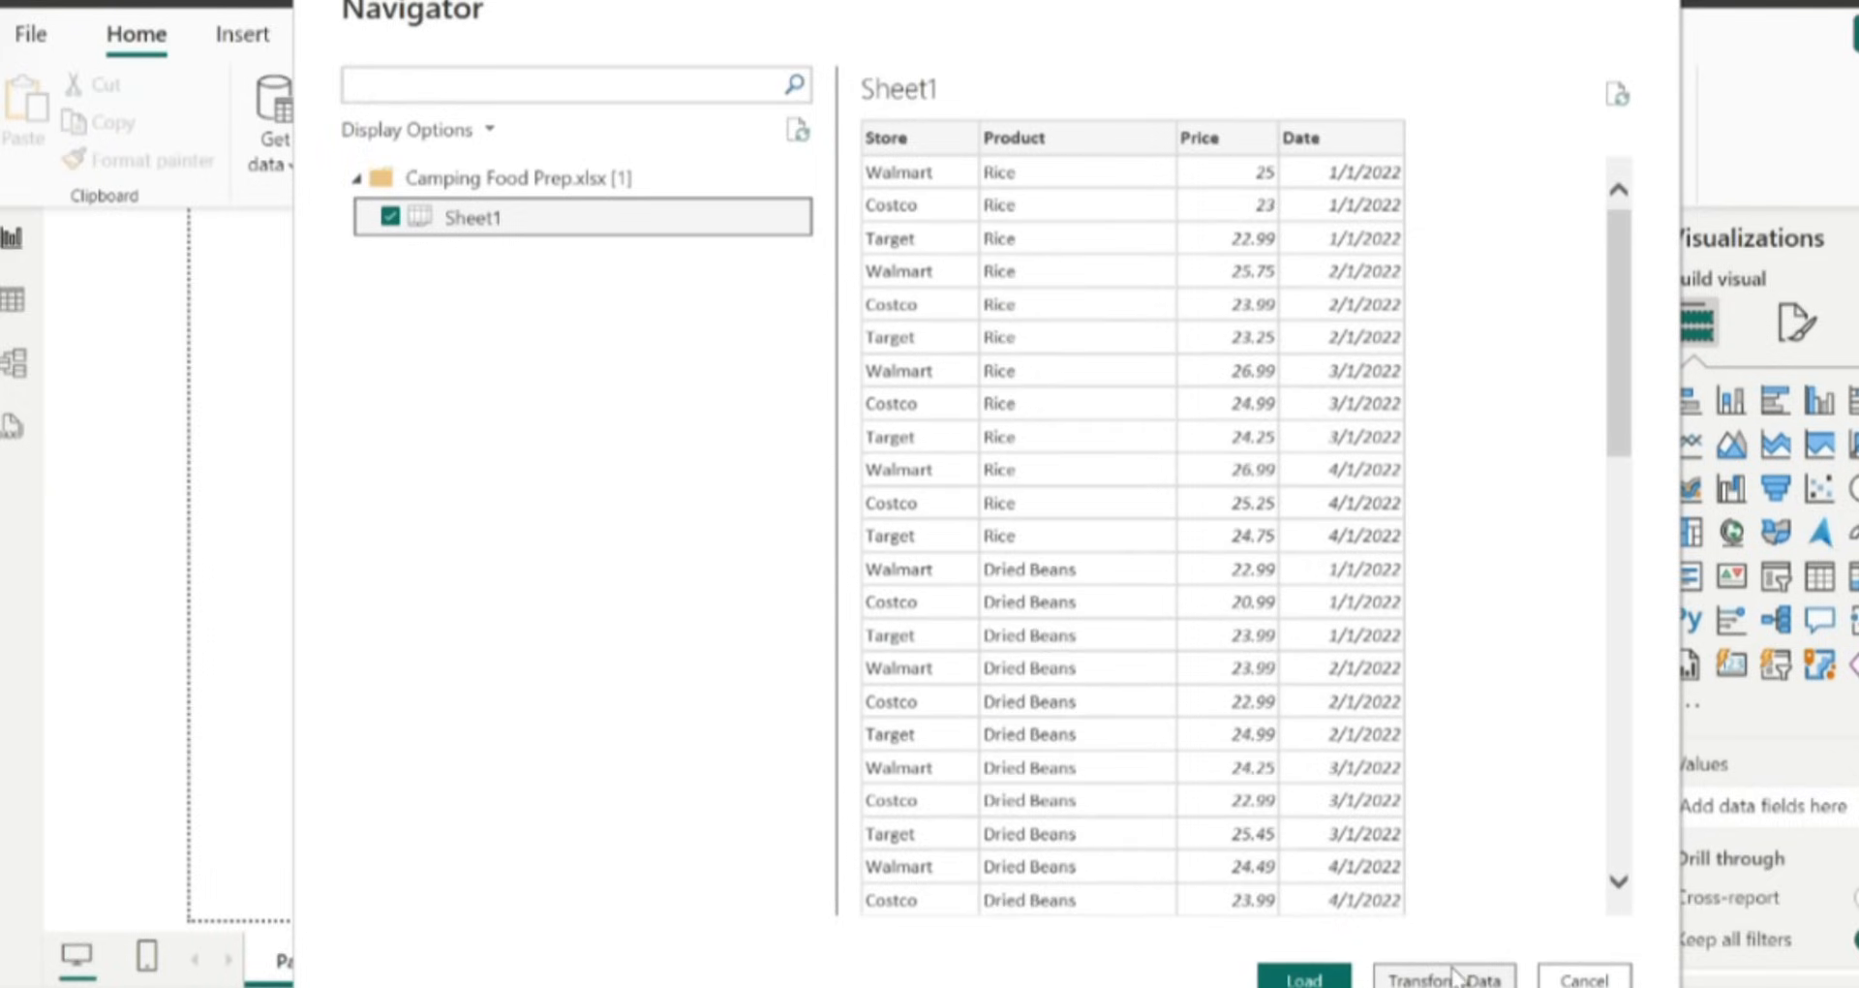
Open Sheet1 in the Power Query Editor with Transform Data and maximize the editor window.
{"action": "left_click", "coordinate": [1458, 976]}
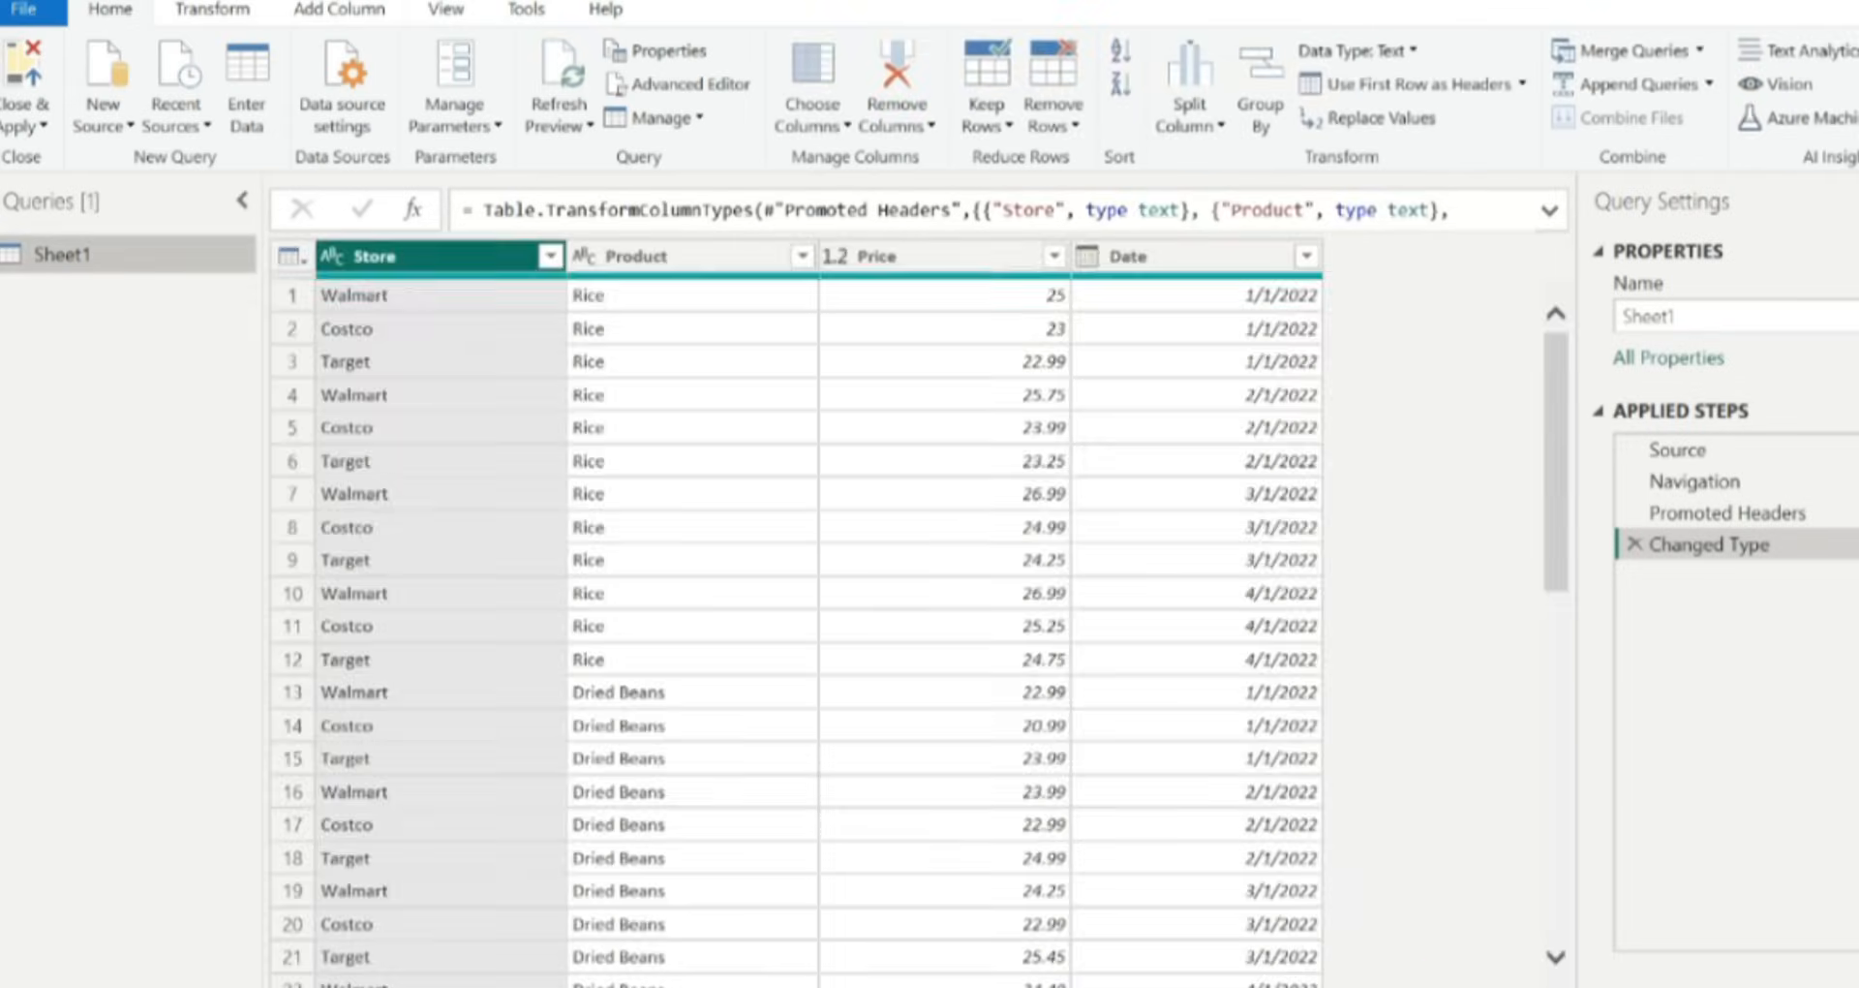
{"action": "left_click_drag", "start_coordinate": [735, 2], "coordinate": [648, 26]}
{"action": "double_click", "coordinate": [723, 12]}
Browse the New Source options, then try Enter Data with an extra column and row and discard the table.
{"action": "left_click", "coordinate": [97, 124]}
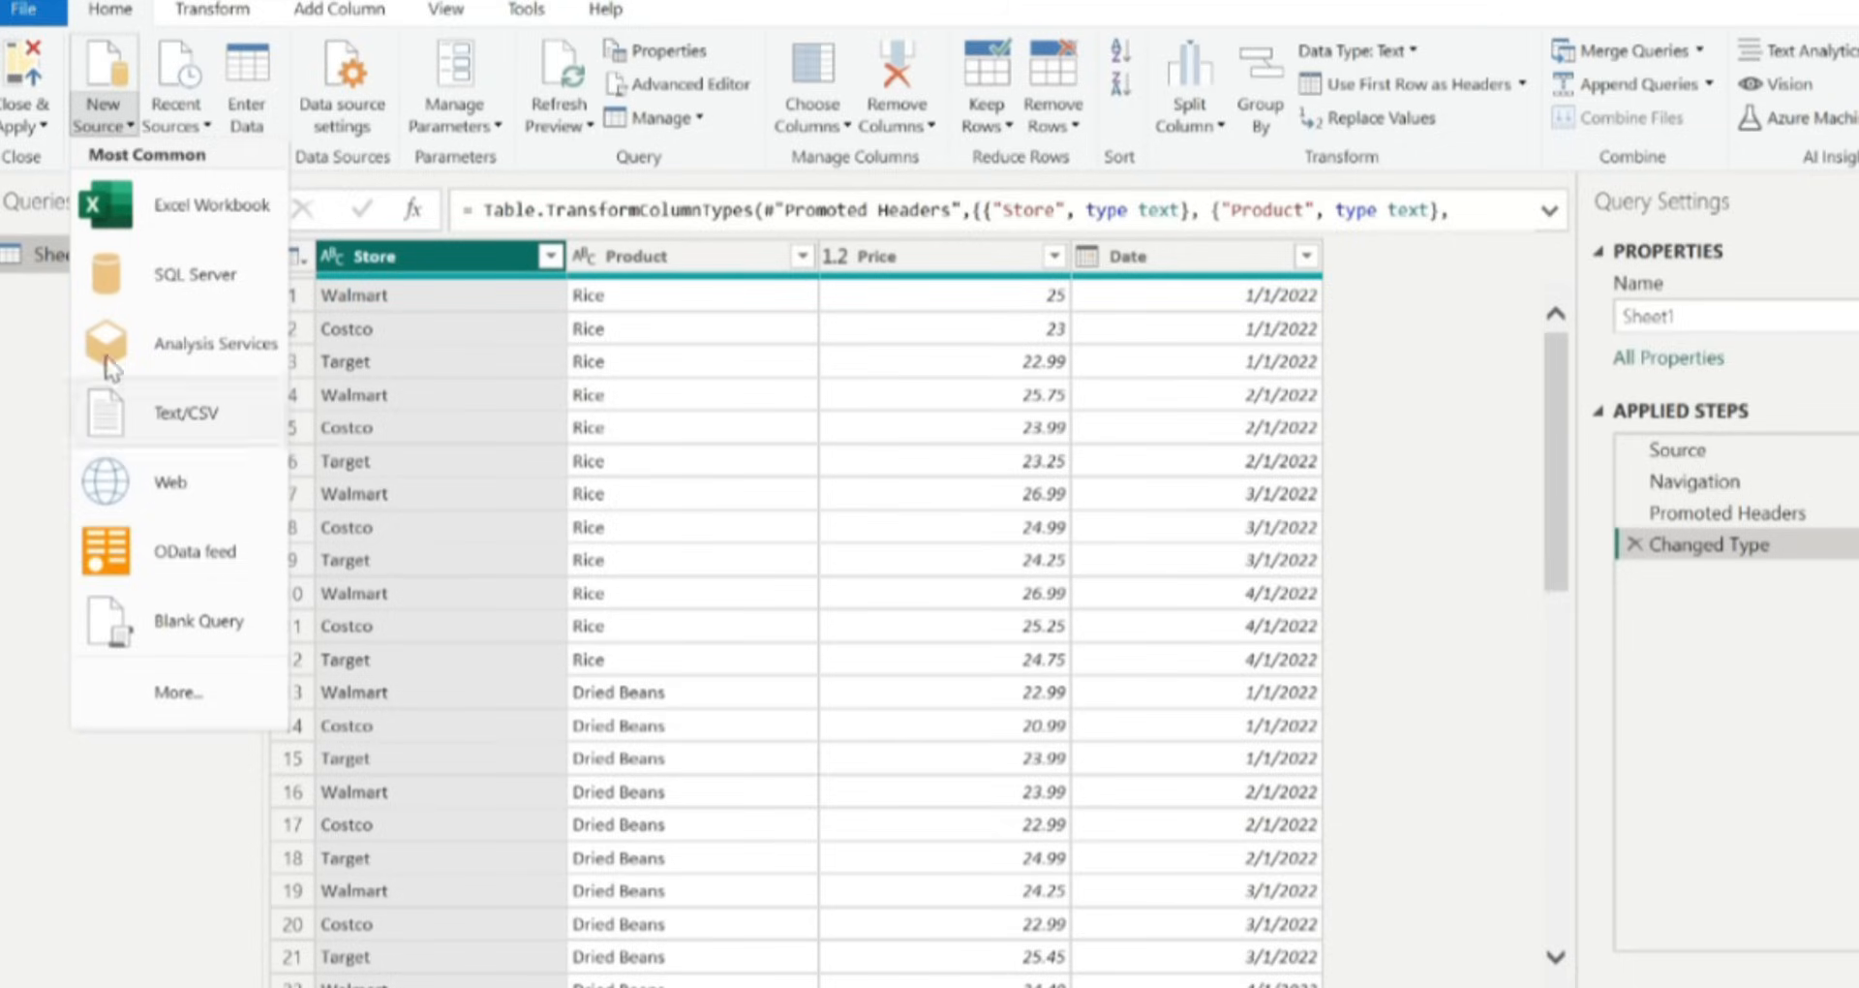
{"action": "left_click", "coordinate": [199, 127]}
{"action": "left_click", "coordinate": [258, 99]}
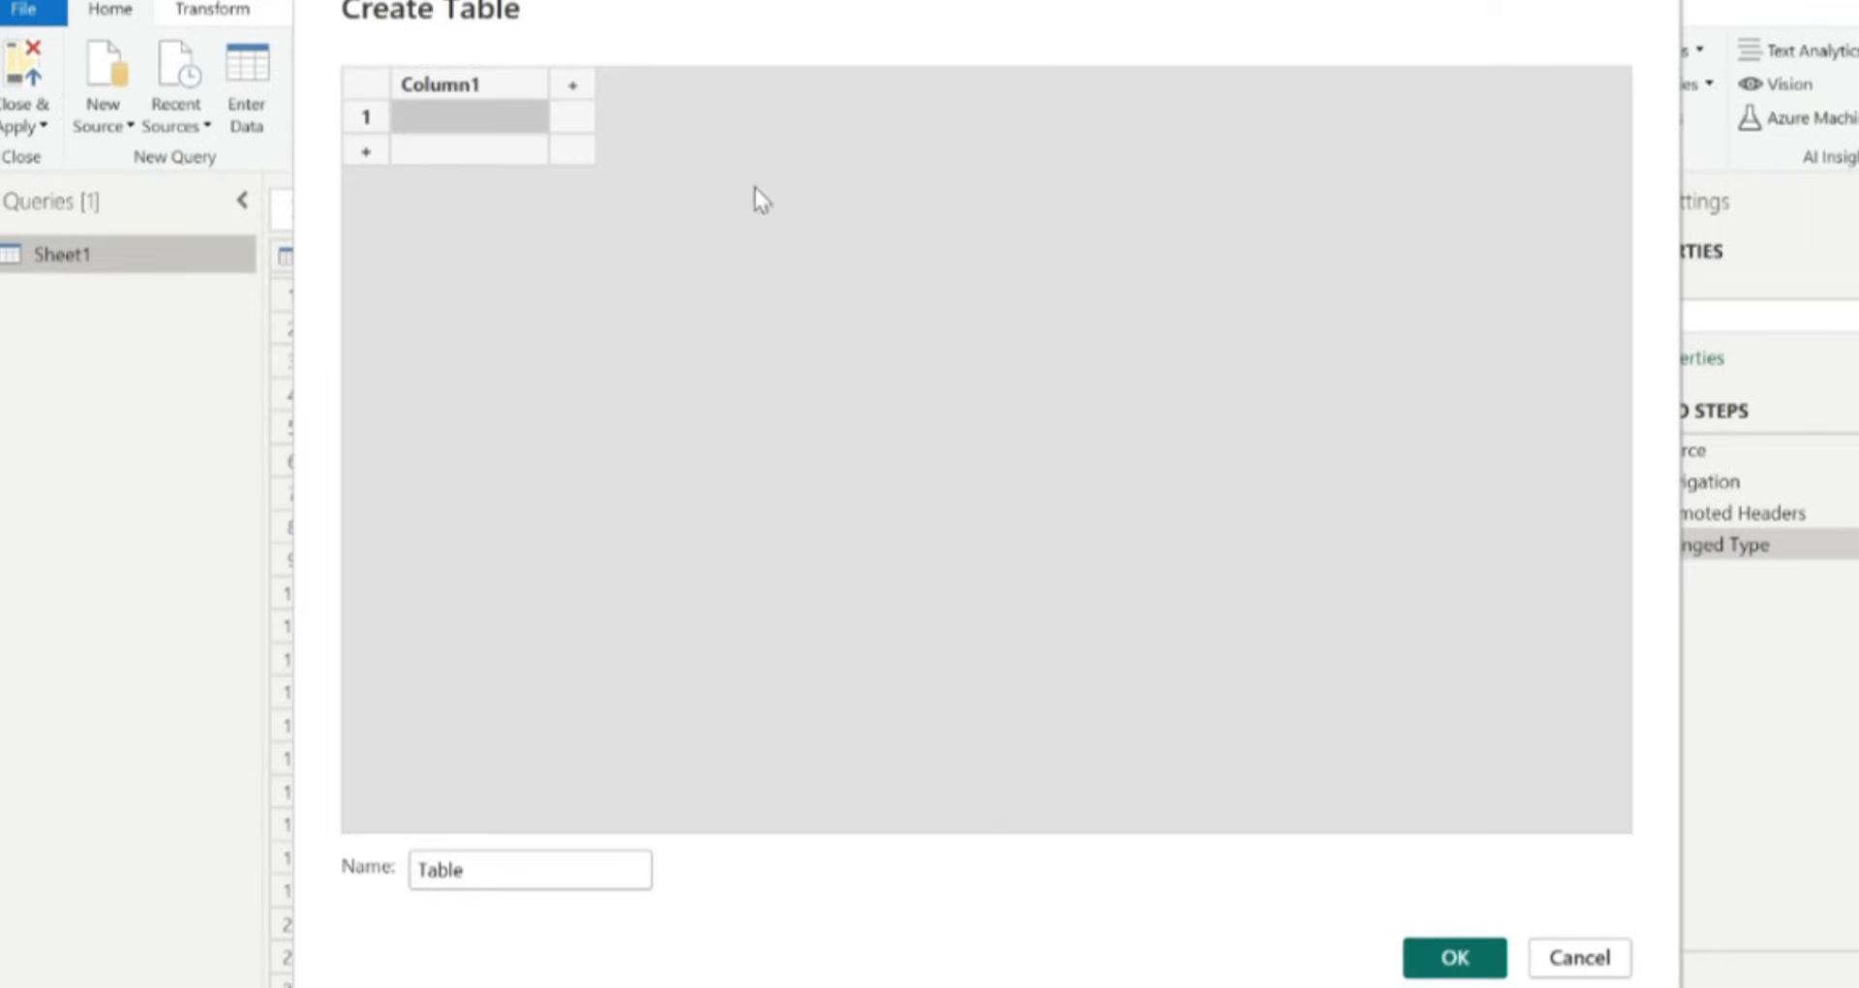
{"action": "left_click", "coordinate": [571, 90]}
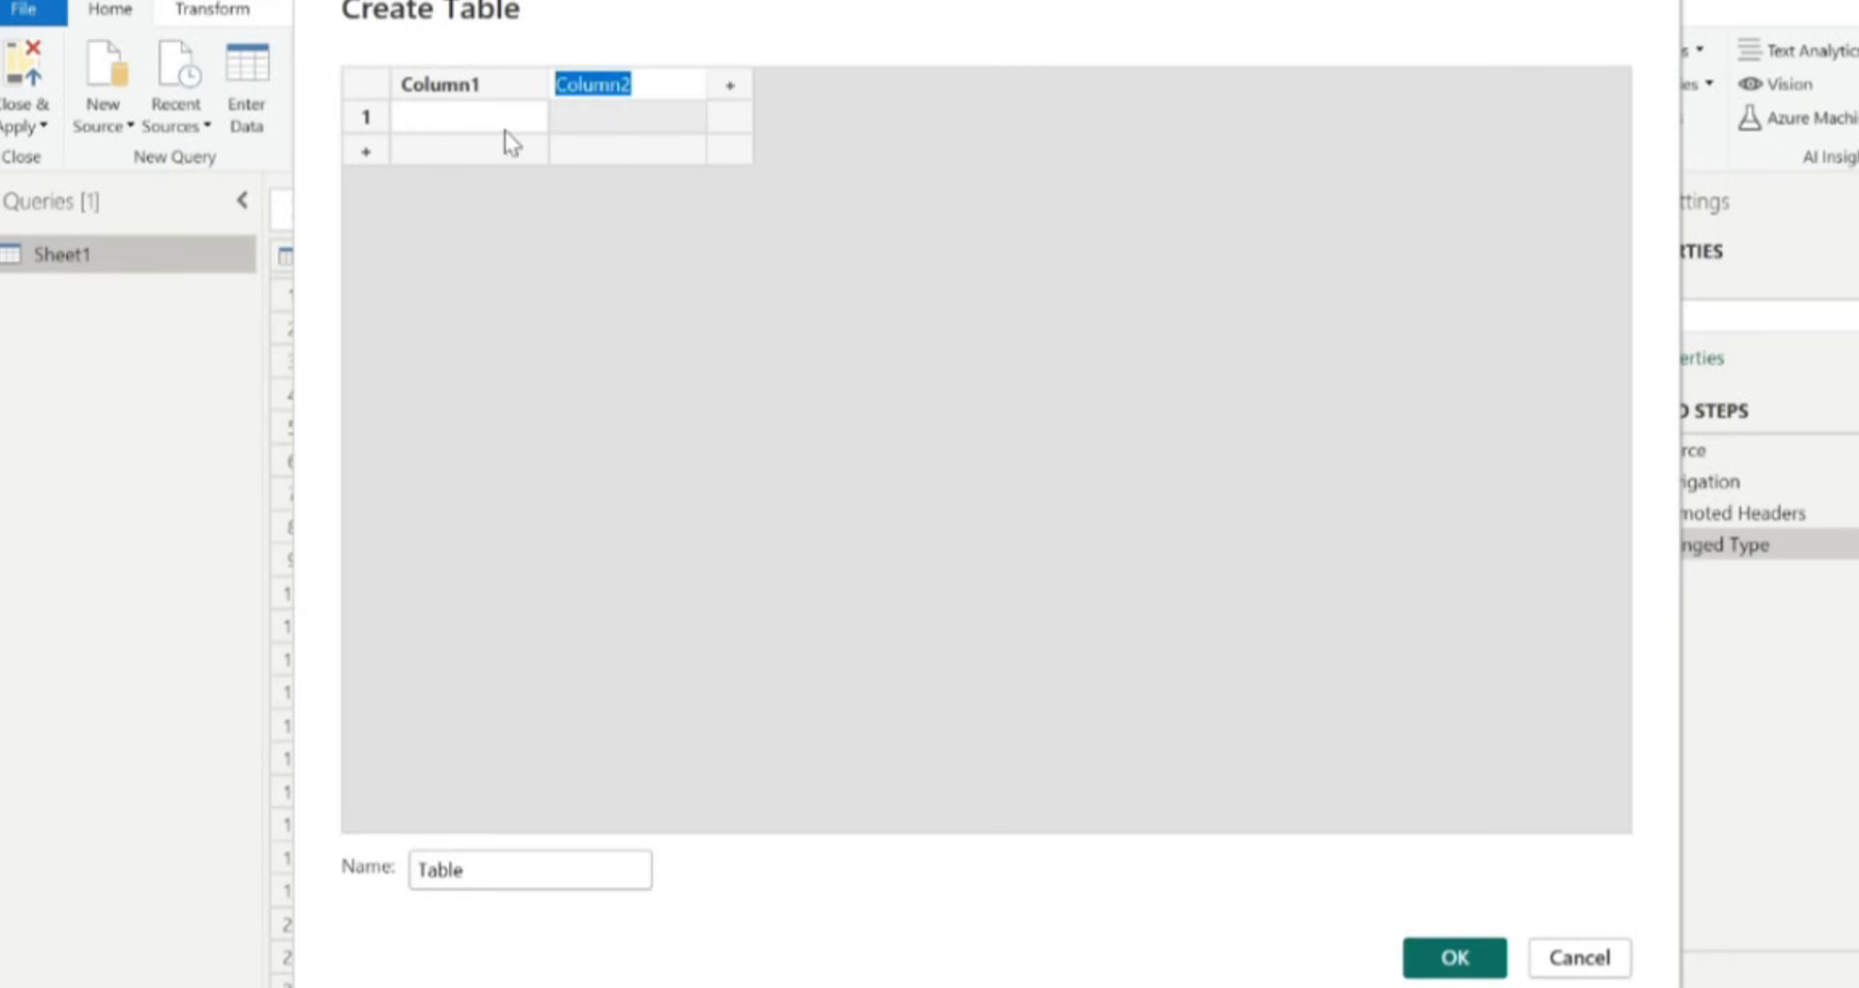
{"action": "left_click", "coordinate": [367, 157]}
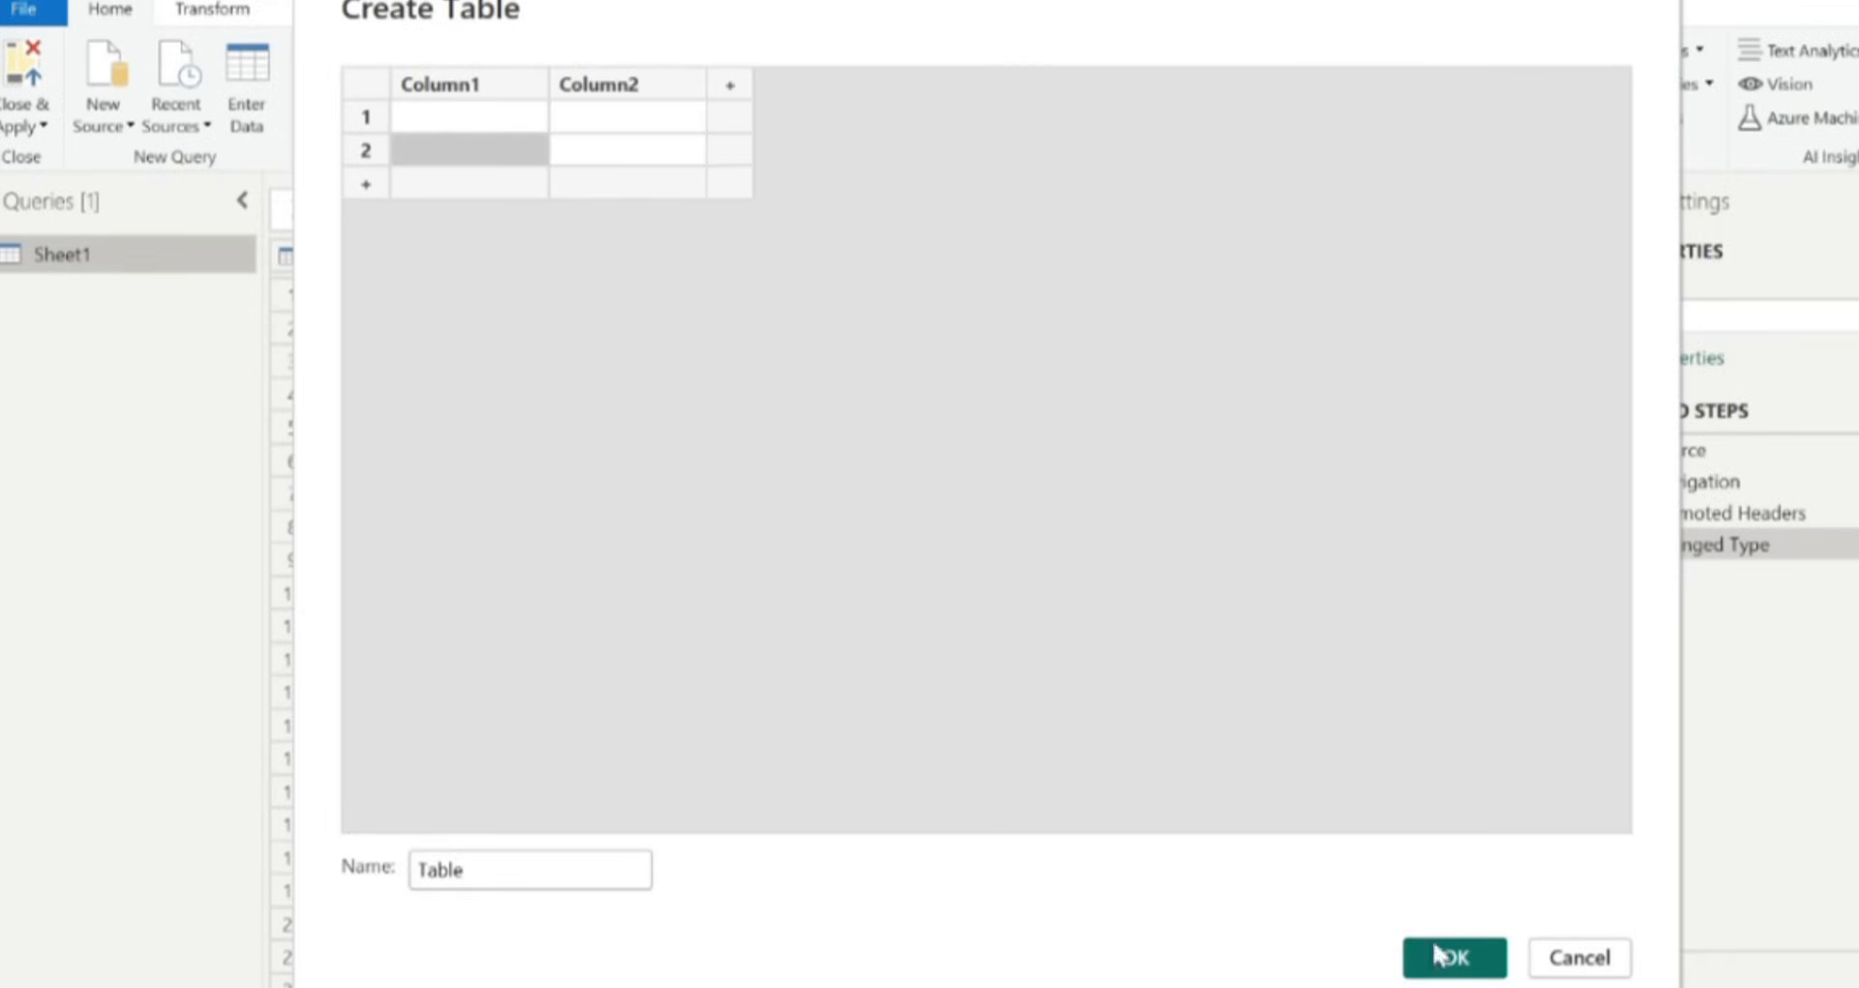
{"action": "left_click", "coordinate": [1564, 958]}
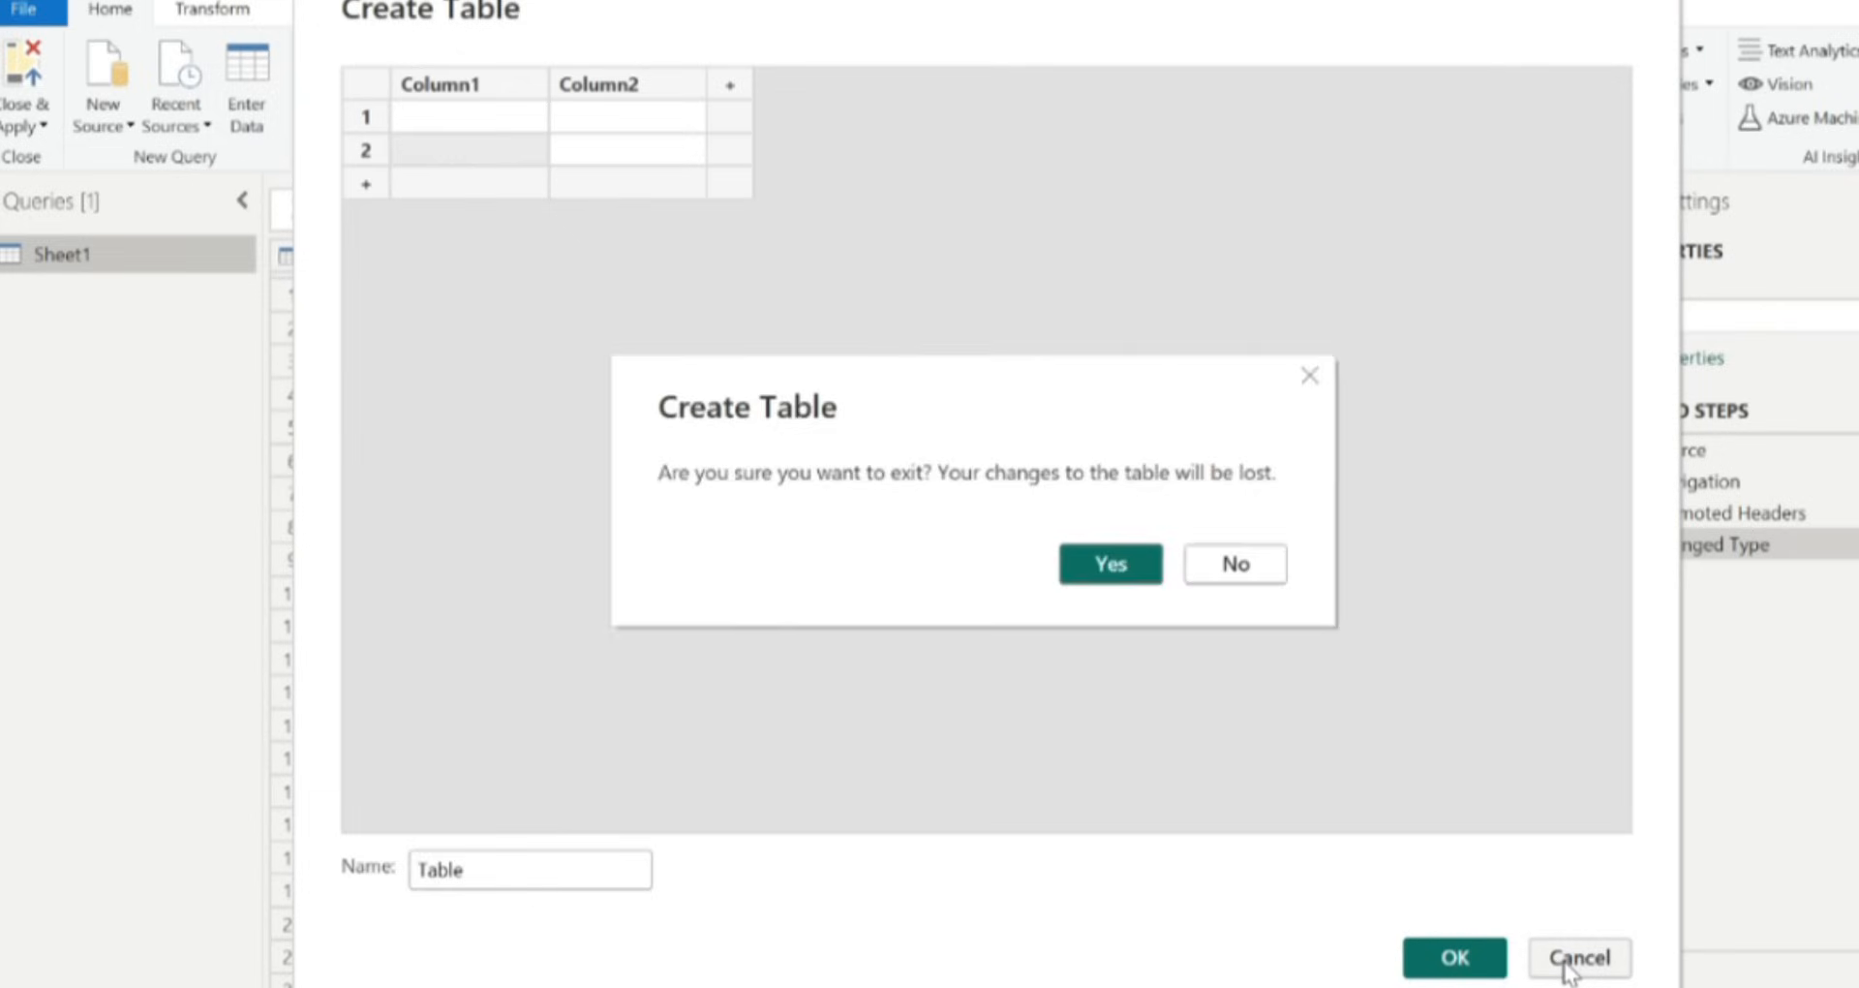
{"action": "left_click", "coordinate": [1116, 579]}
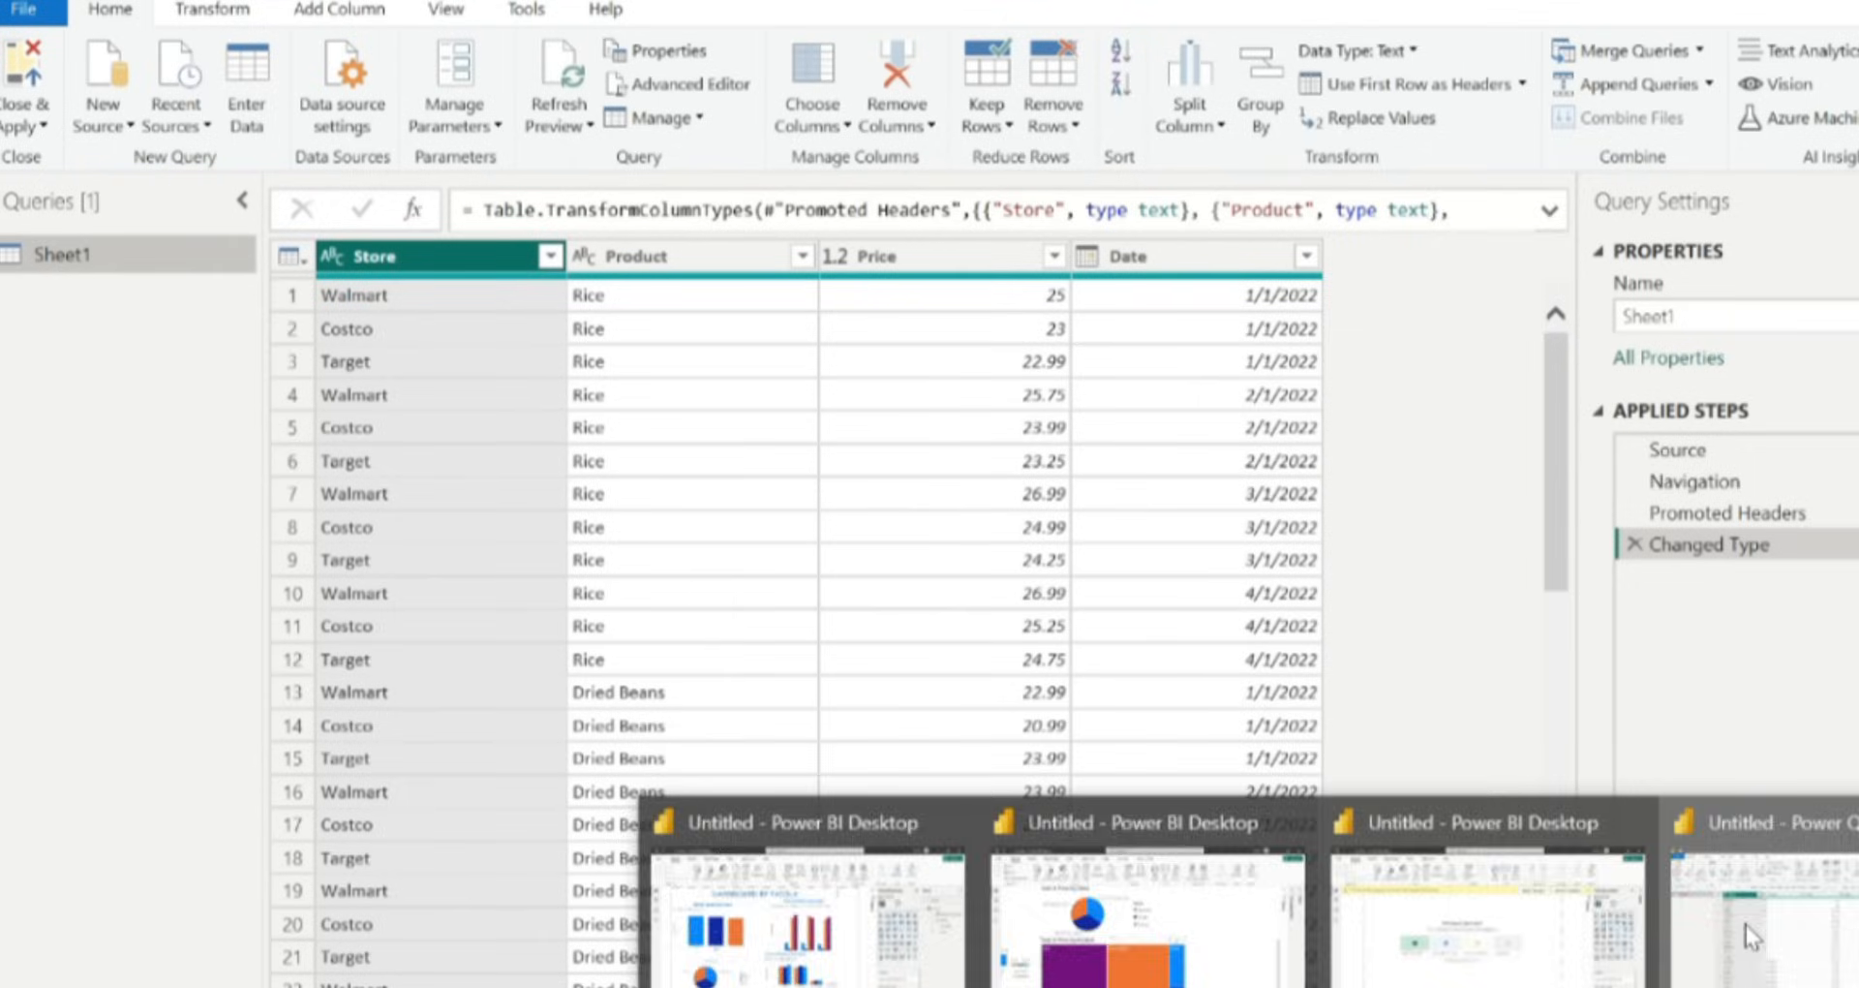
Return to the Power Query Editor and open the Manage Parameters menu.
{"action": "left_click", "coordinate": [1746, 926]}
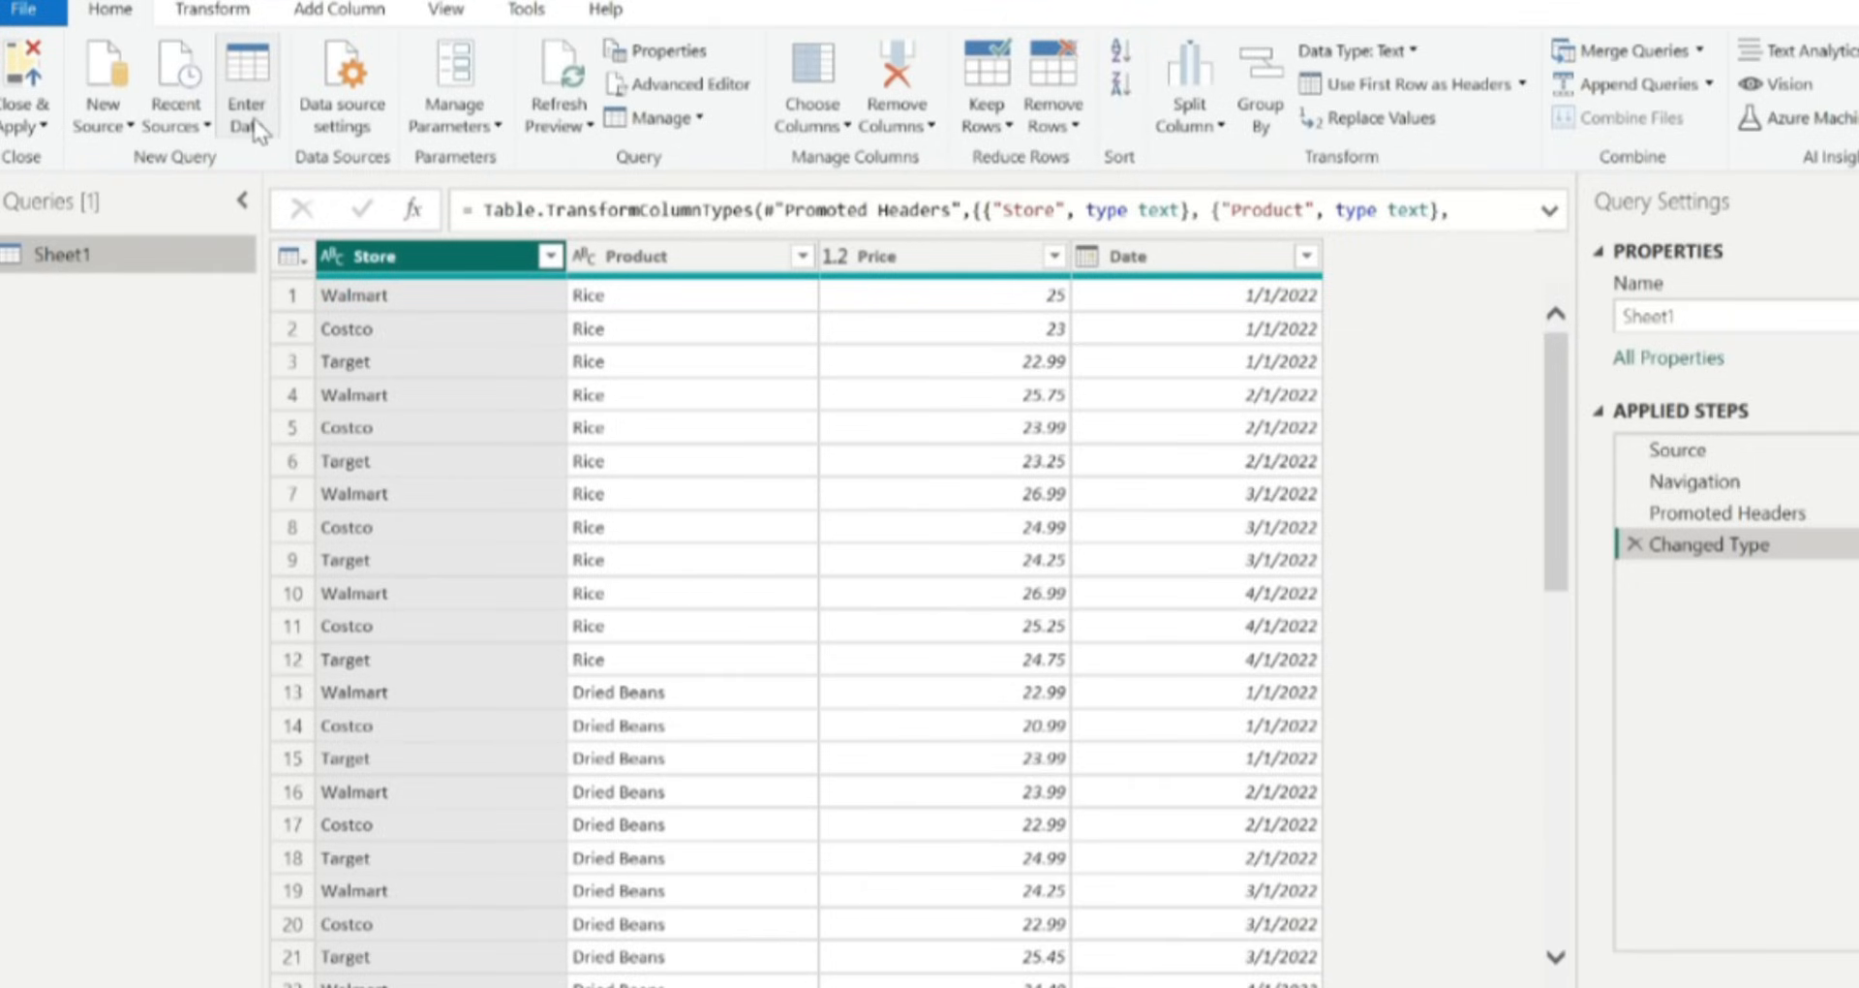
{"action": "left_click", "coordinate": [475, 138]}
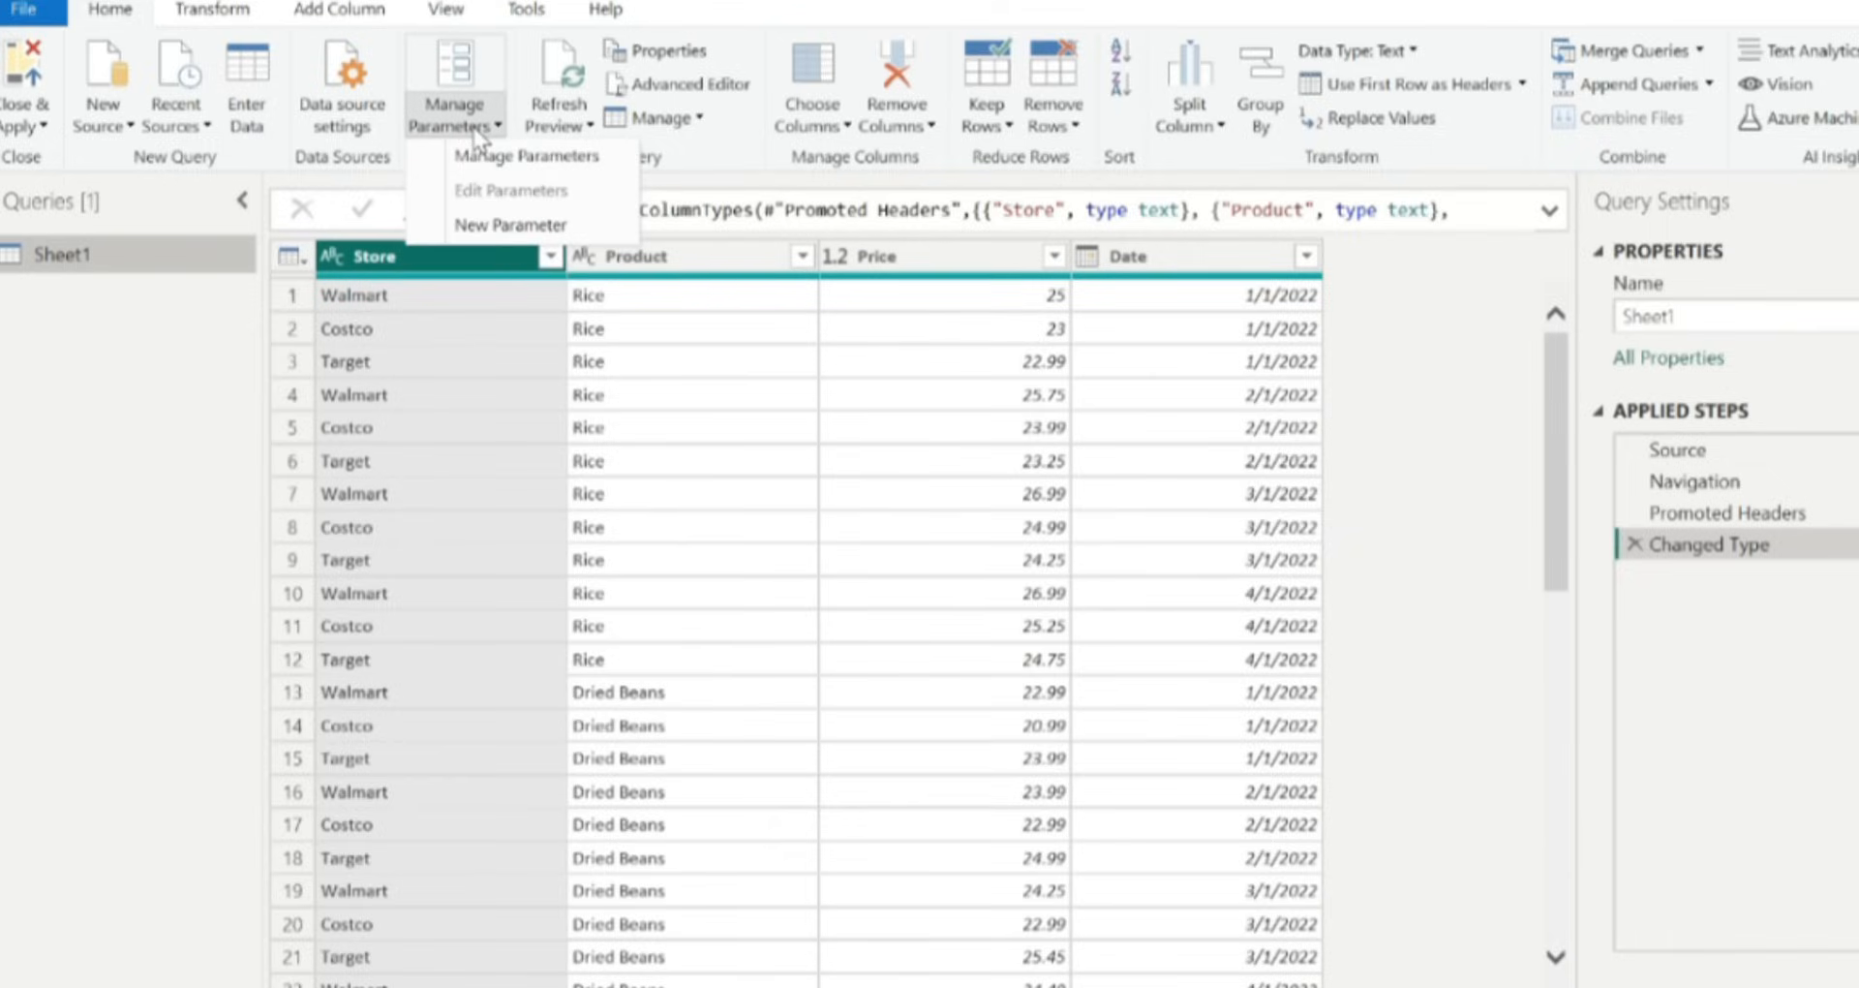
Browse the Manage, Choose Columns, Remove Columns, Keep Rows and Remove Rows menus of the Home tab.
{"action": "left_click", "coordinate": [432, 117]}
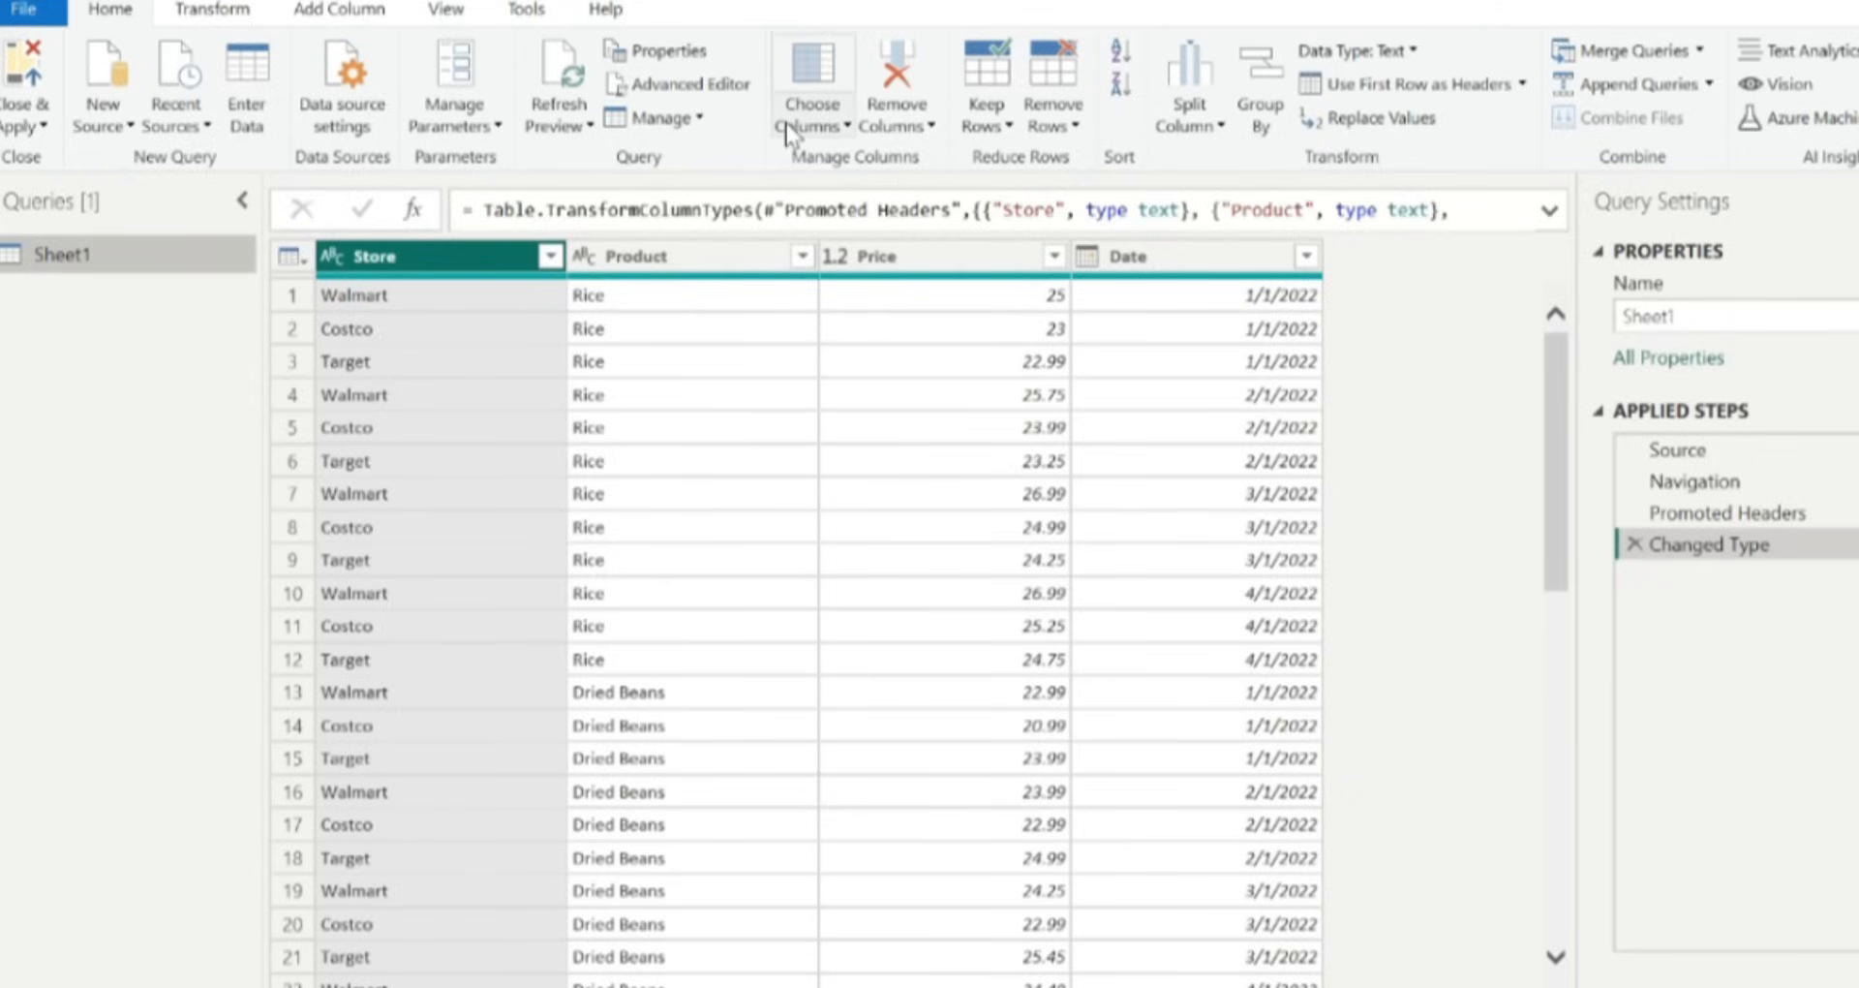
{"action": "left_click", "coordinate": [703, 122]}
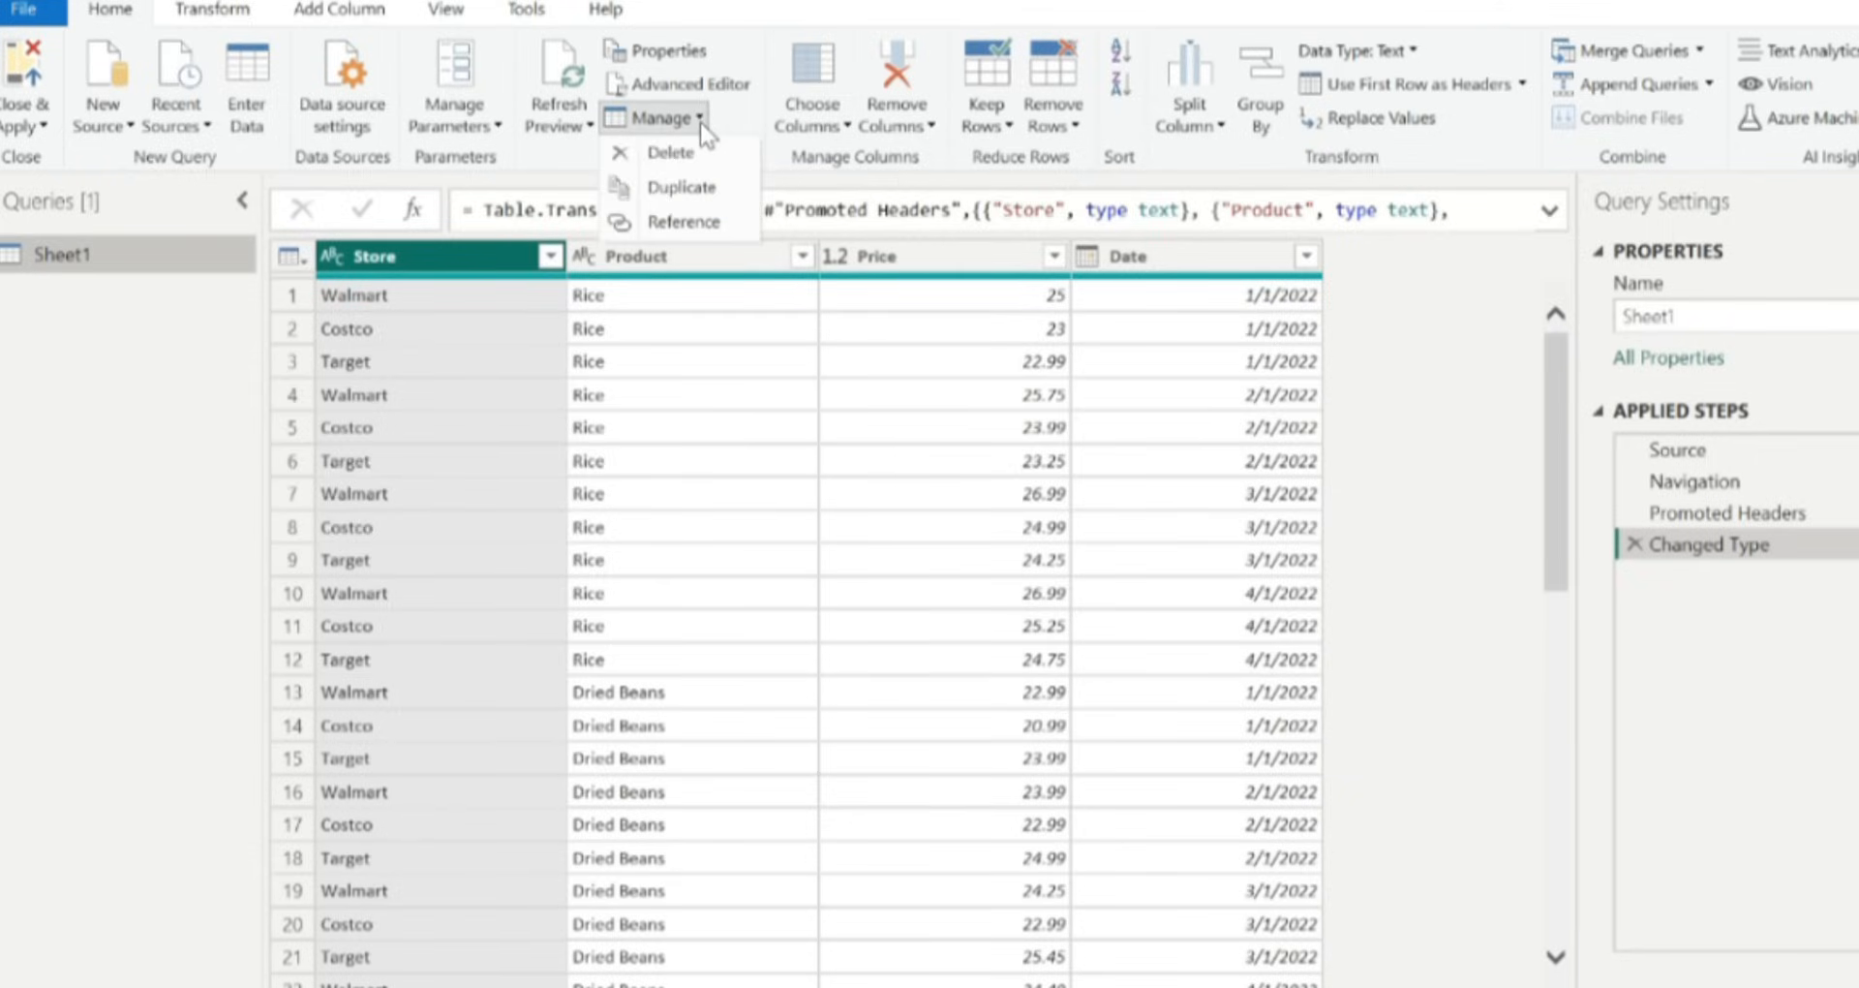
{"action": "left_click", "coordinate": [923, 380]}
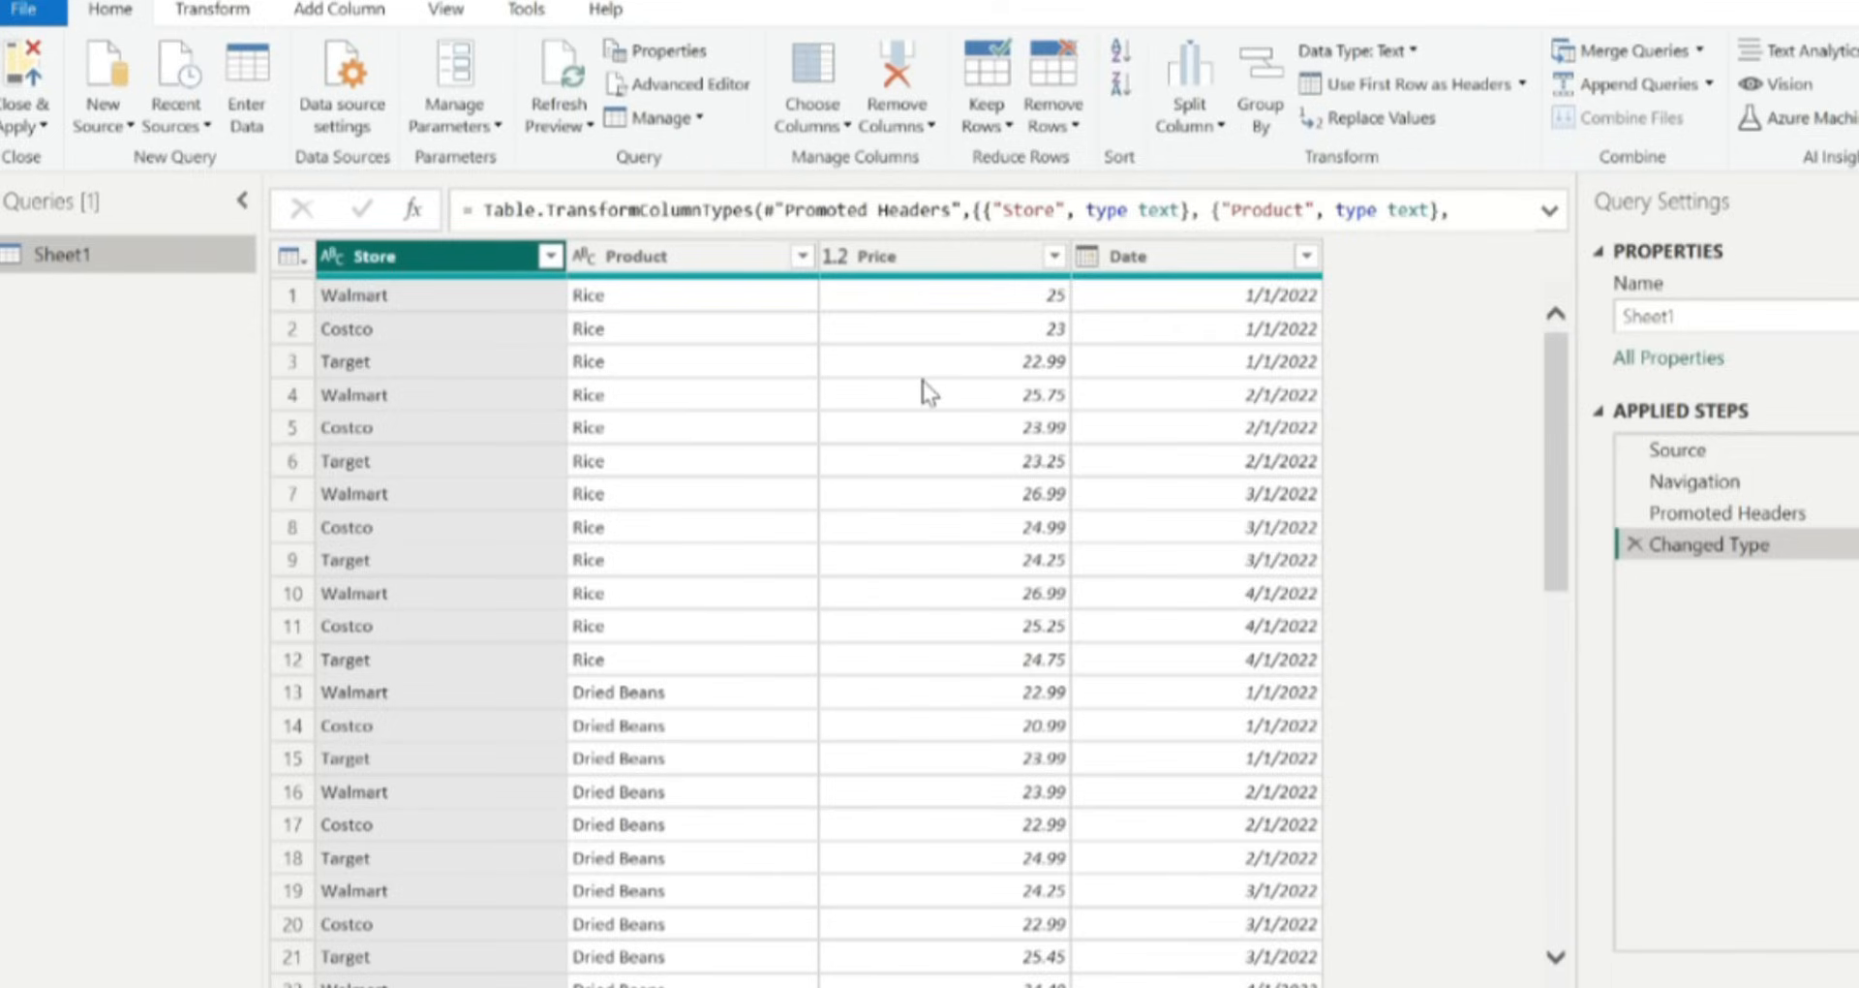
{"action": "left_click", "coordinate": [825, 128]}
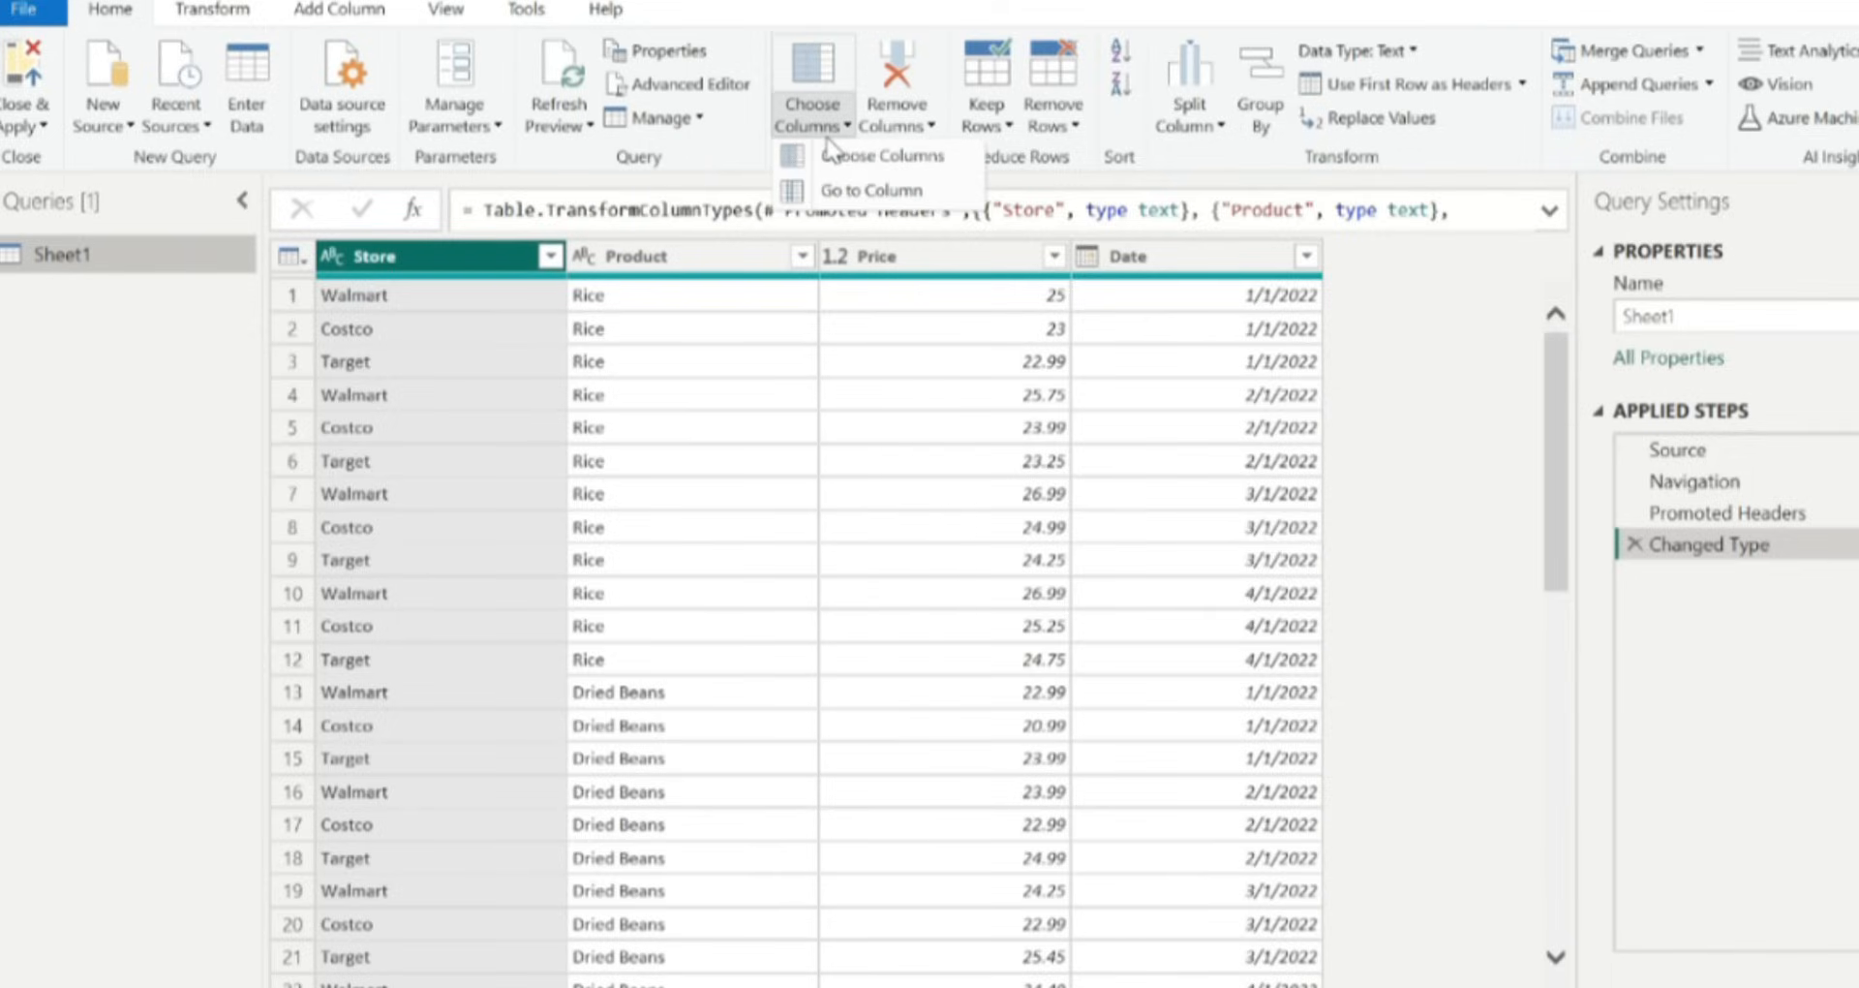
{"action": "left_click", "coordinate": [900, 128]}
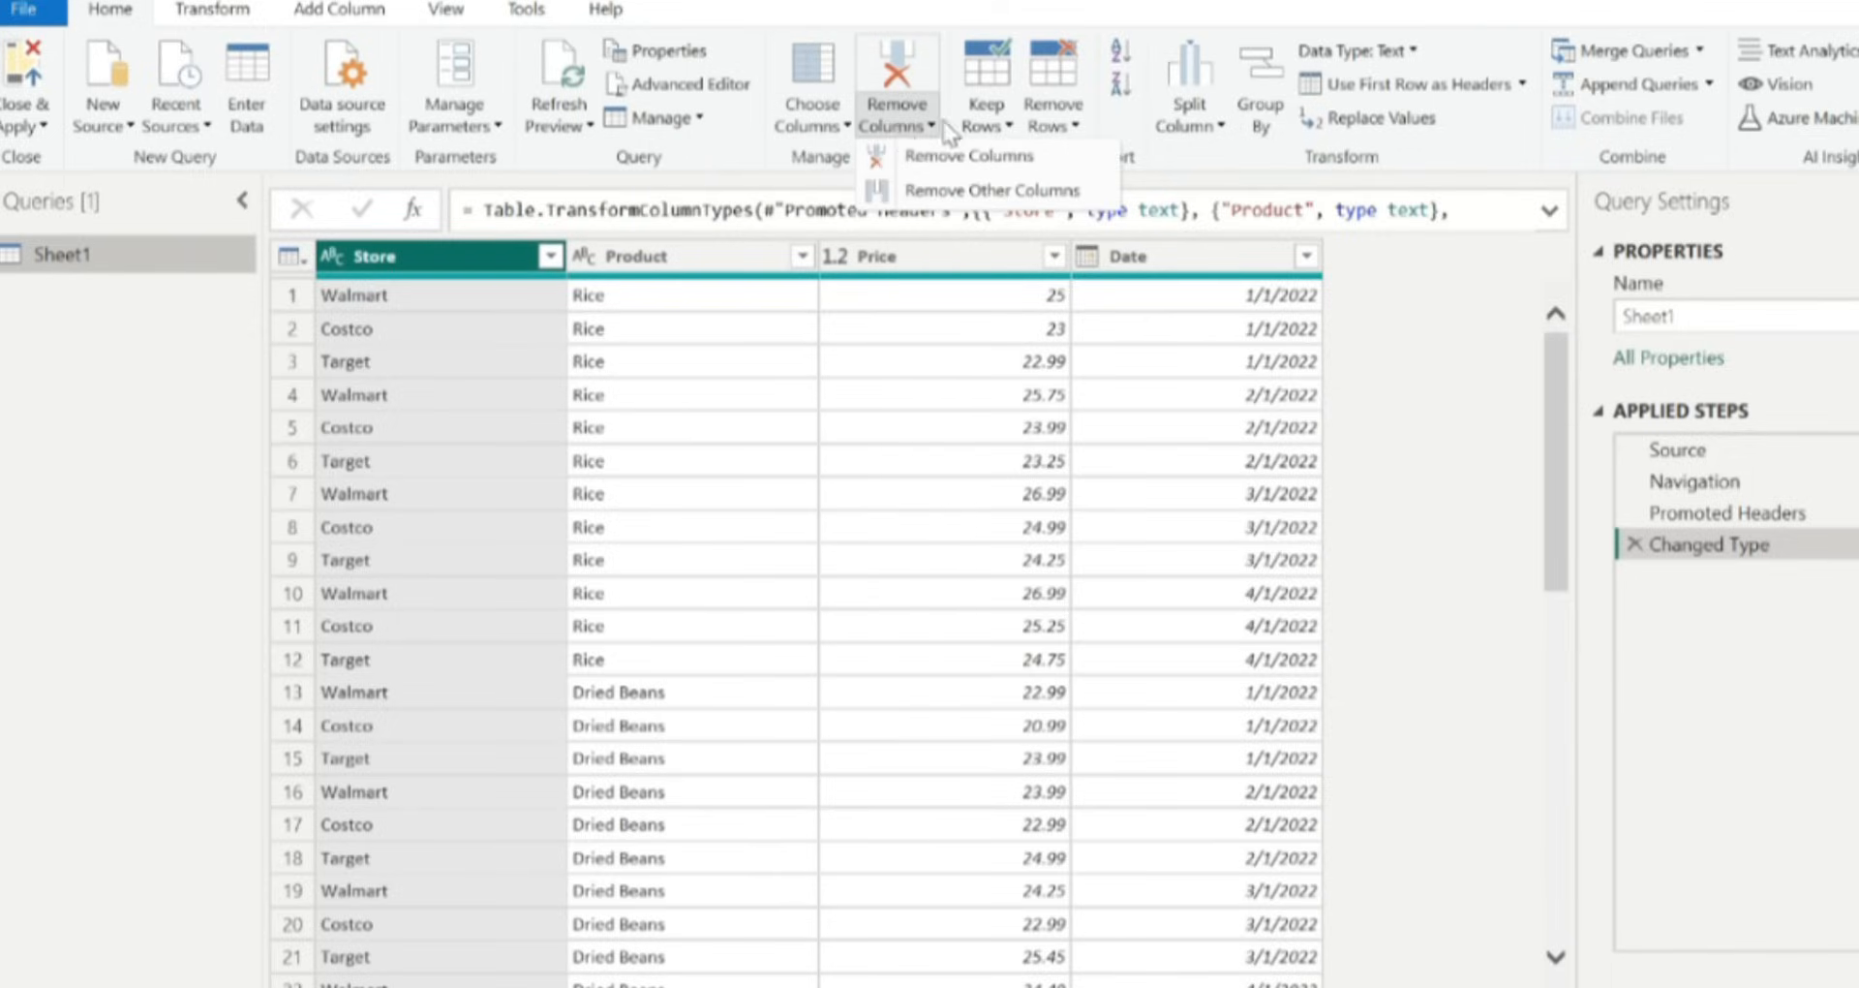
{"action": "left_click", "coordinate": [980, 122]}
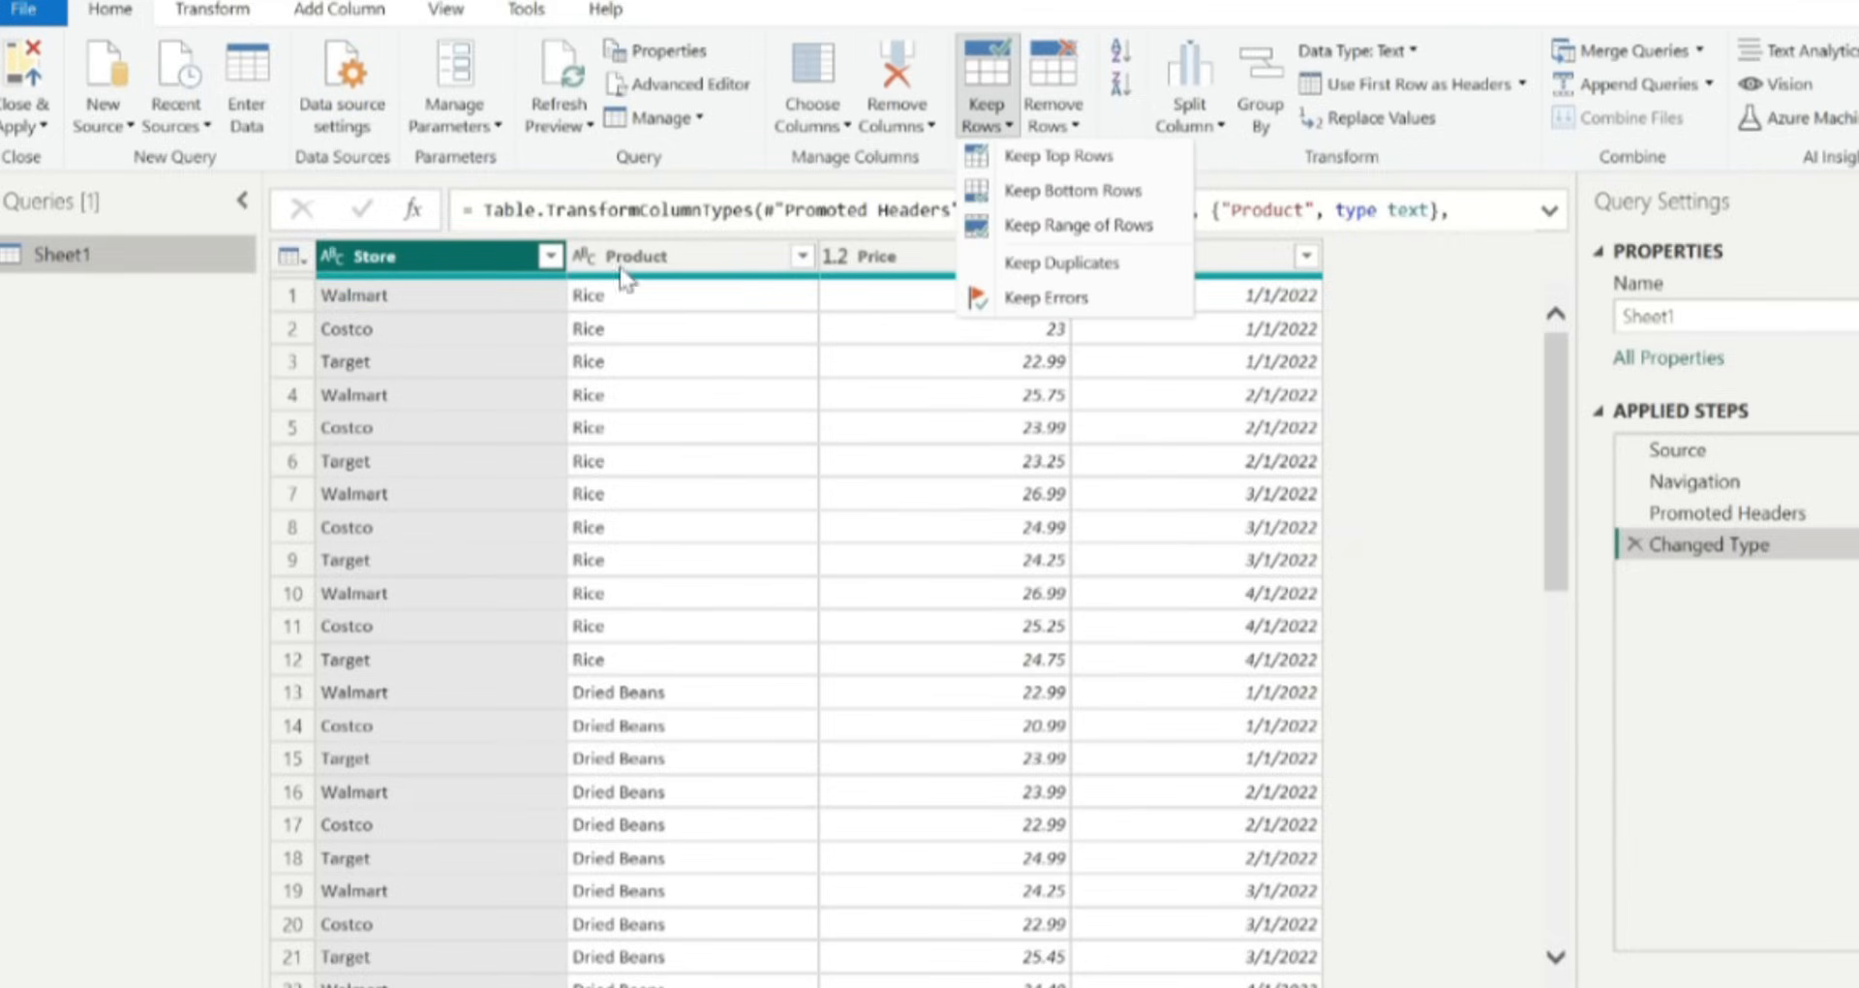
{"action": "left_click", "coordinate": [1049, 122]}
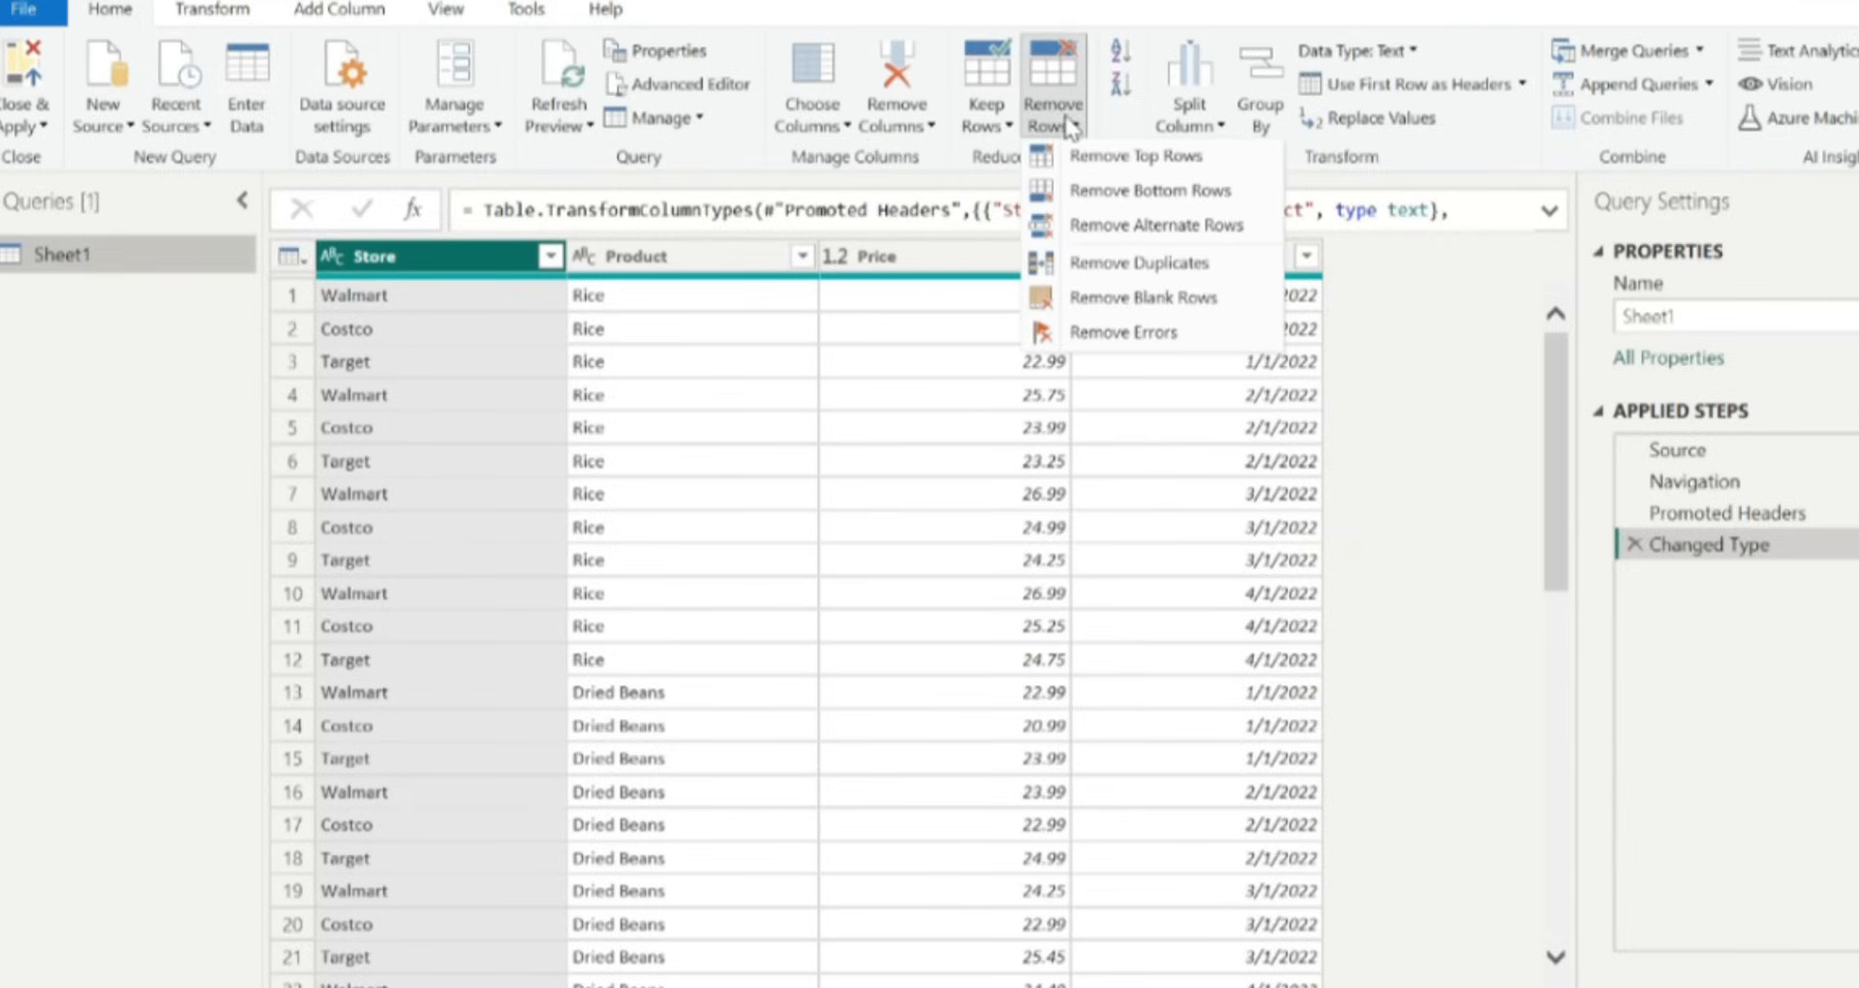
Sort the Store column ascending, then descending, and delete the resulting sort step.
{"action": "left_click", "coordinate": [1119, 54]}
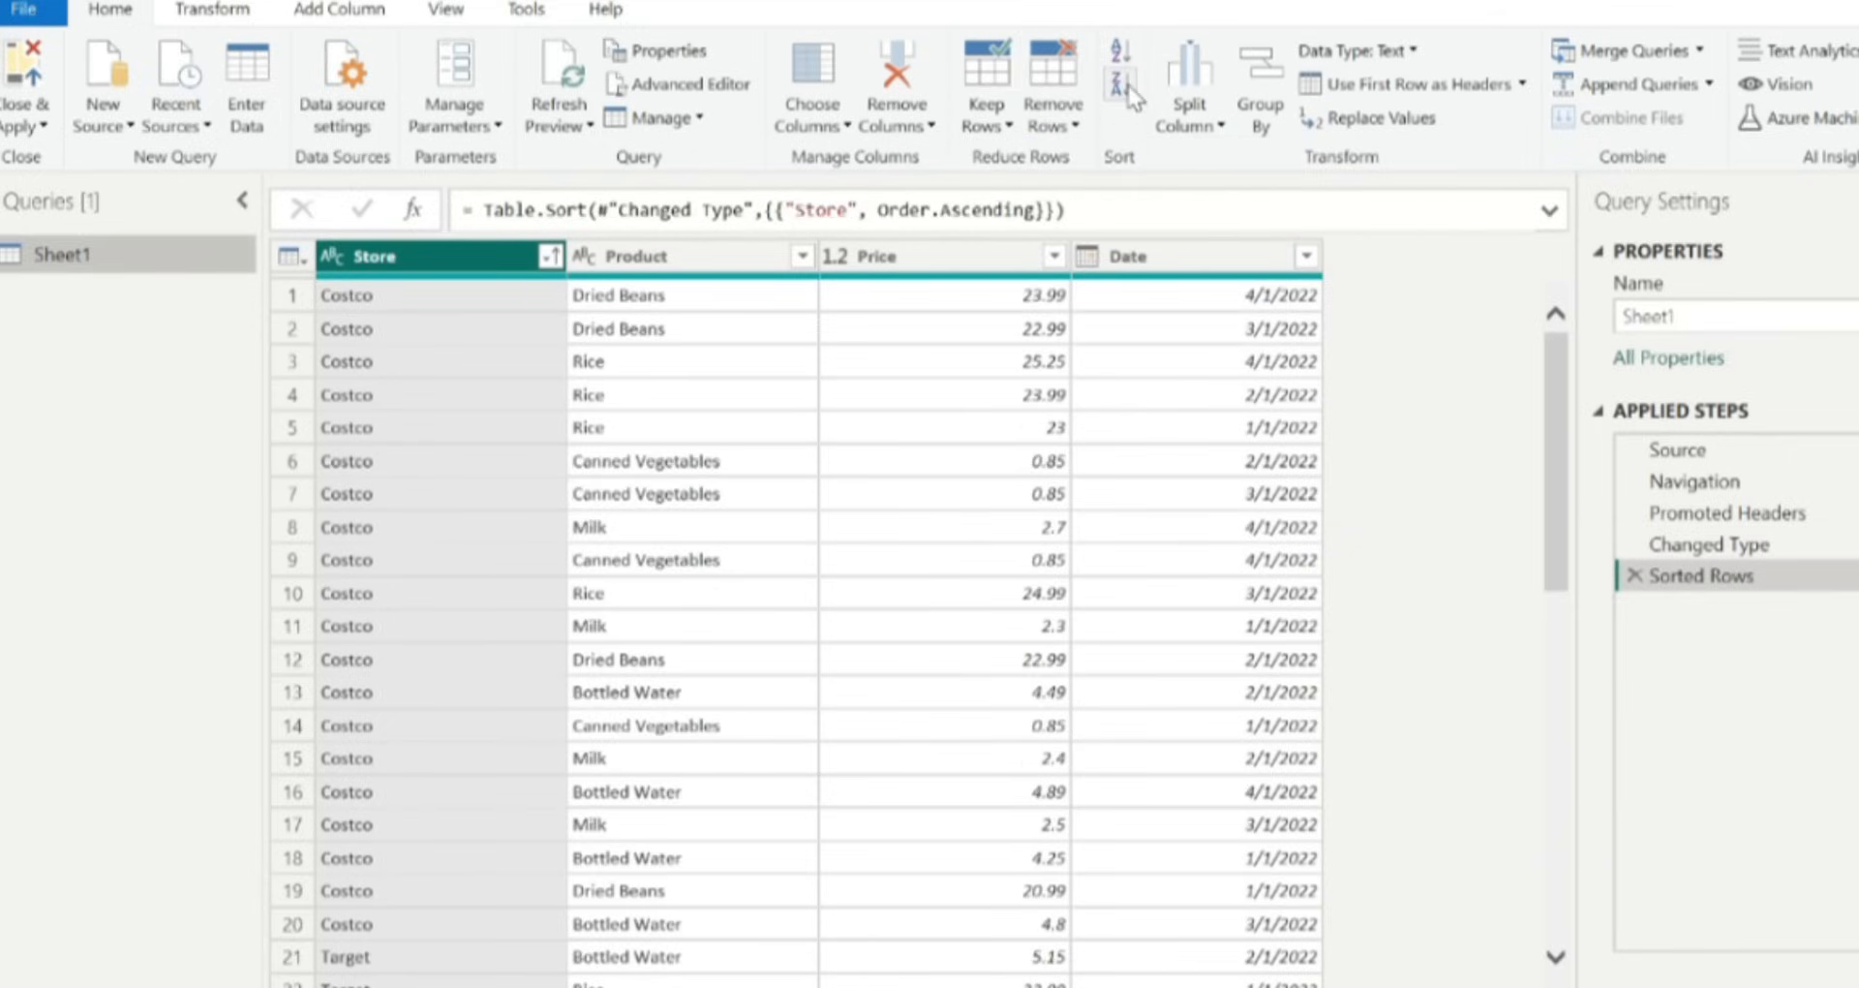
{"action": "left_click", "coordinate": [1119, 85]}
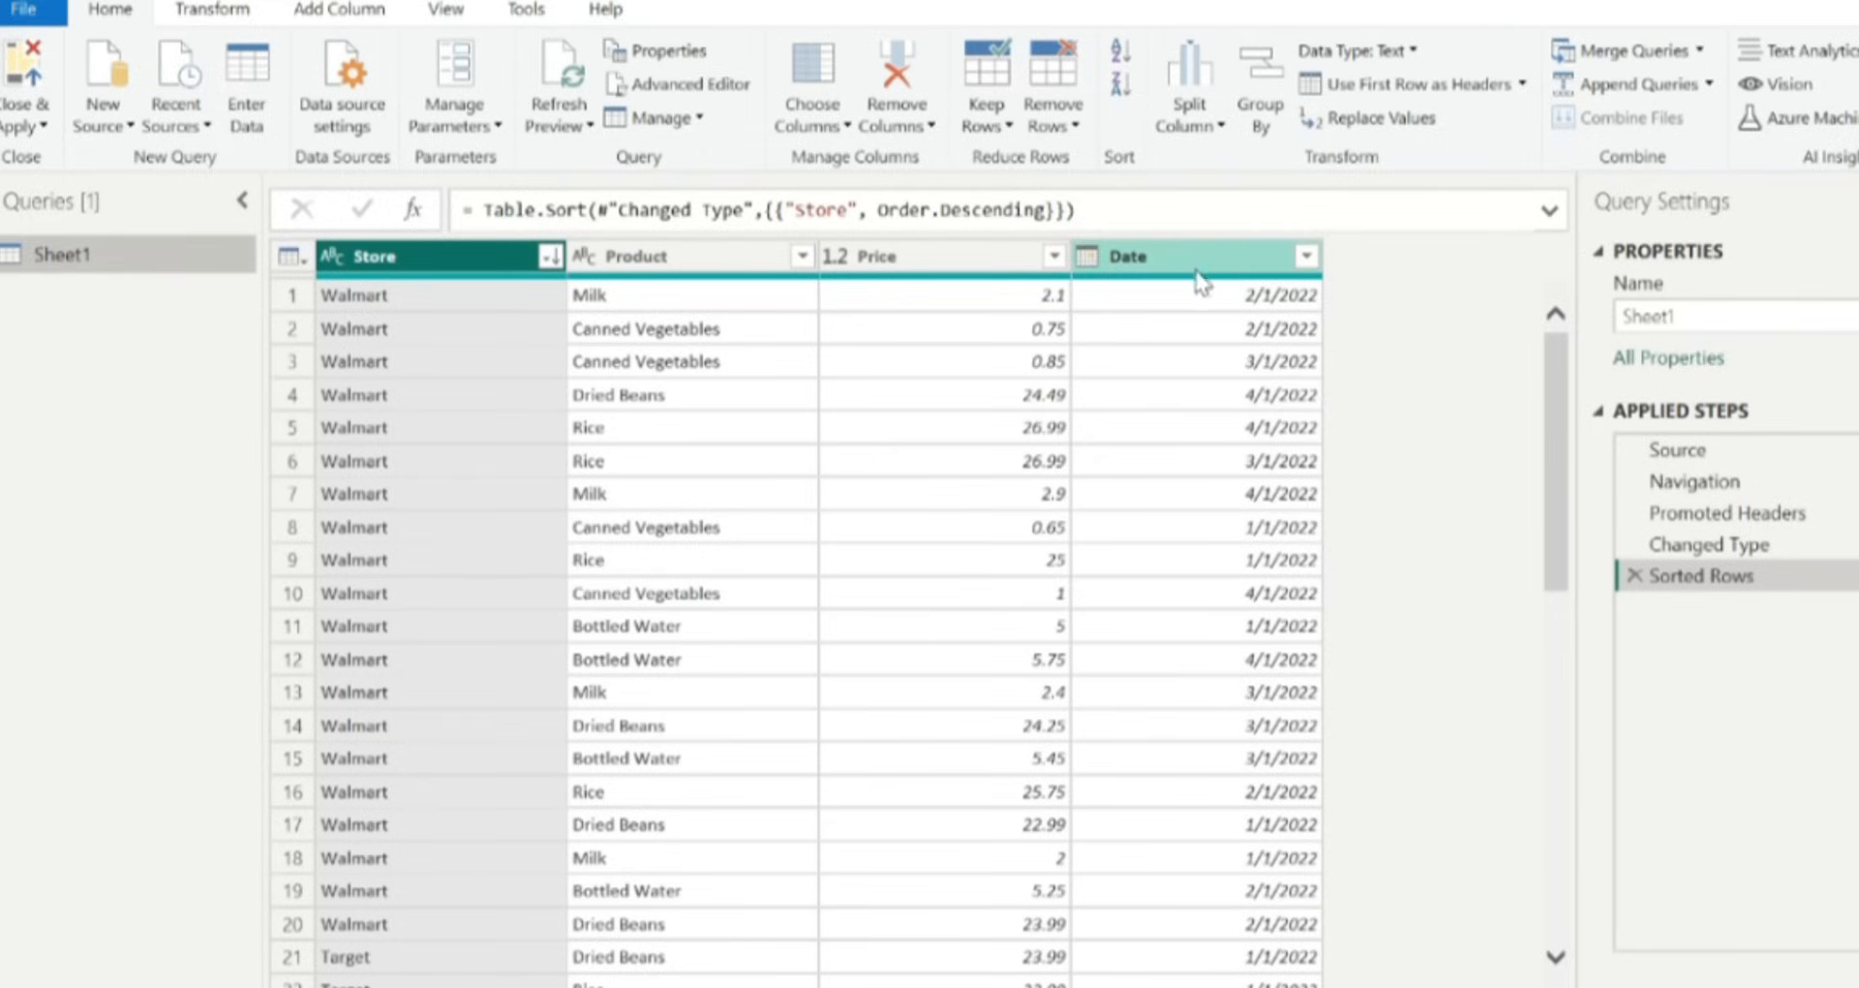
{"action": "left_click", "coordinate": [1634, 578]}
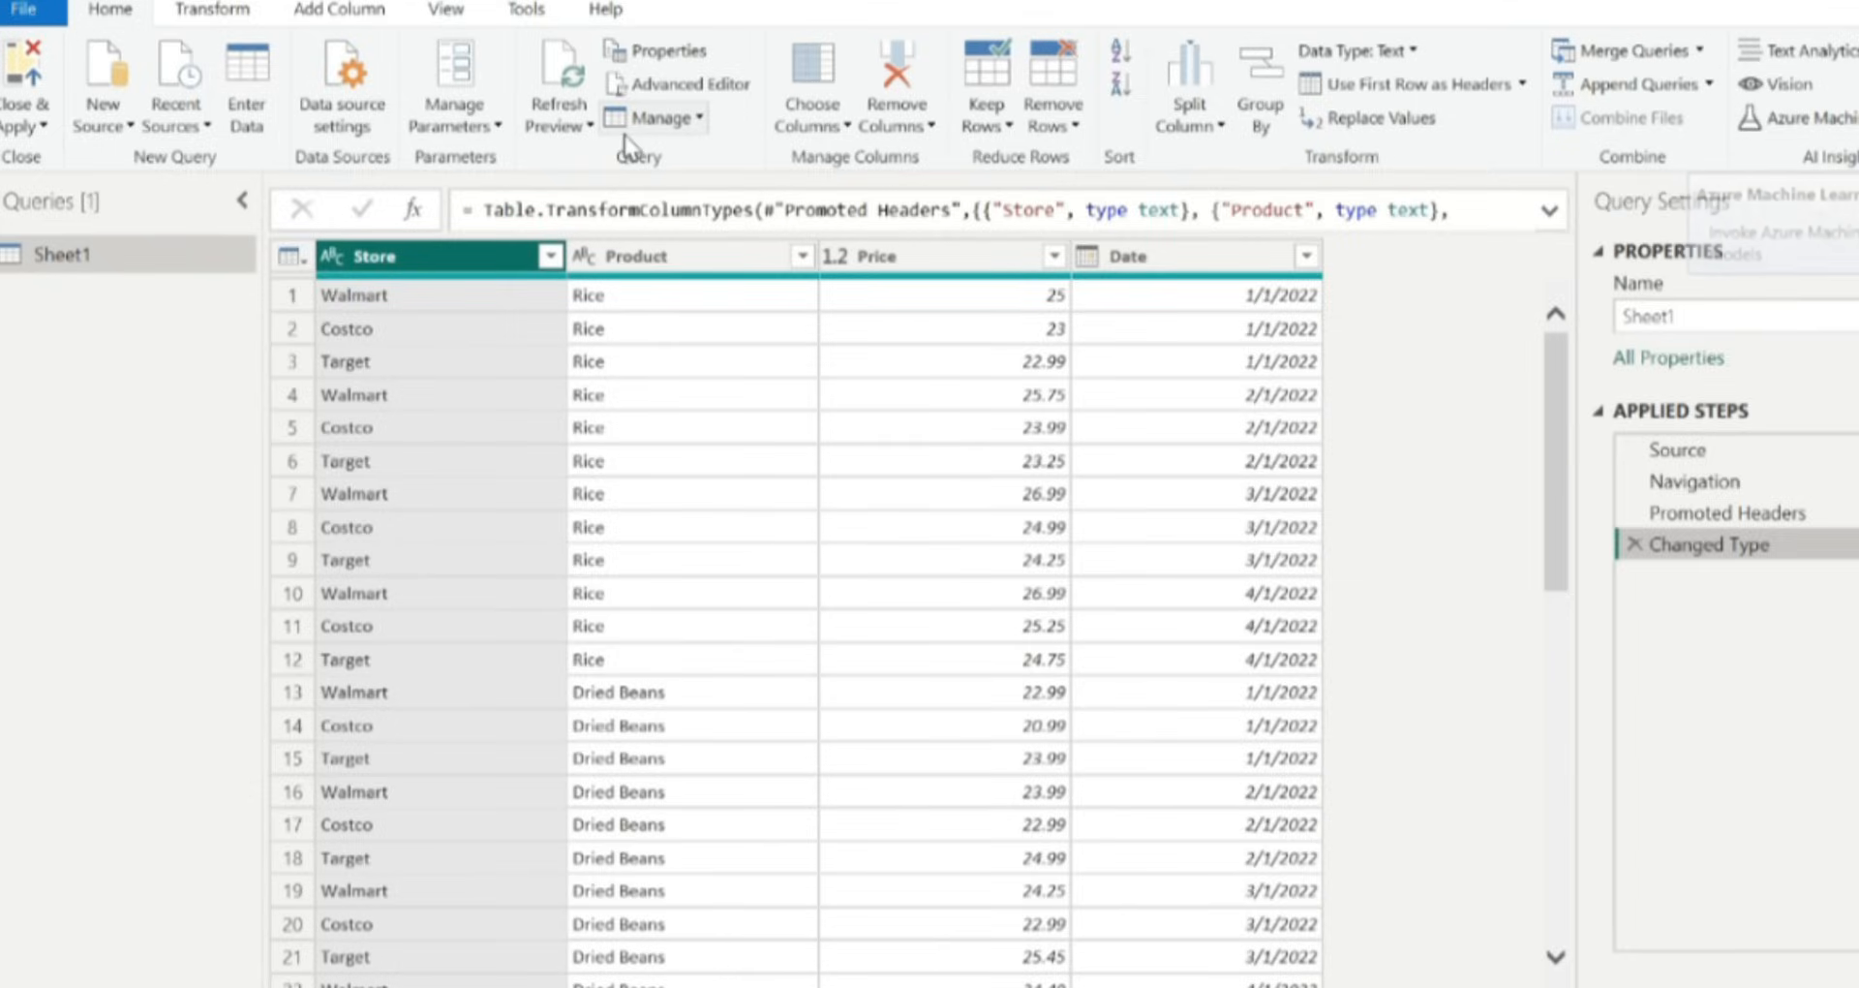
Browse the Transform tab's Format, Extract and Statistics menus.
{"action": "left_click", "coordinate": [200, 20]}
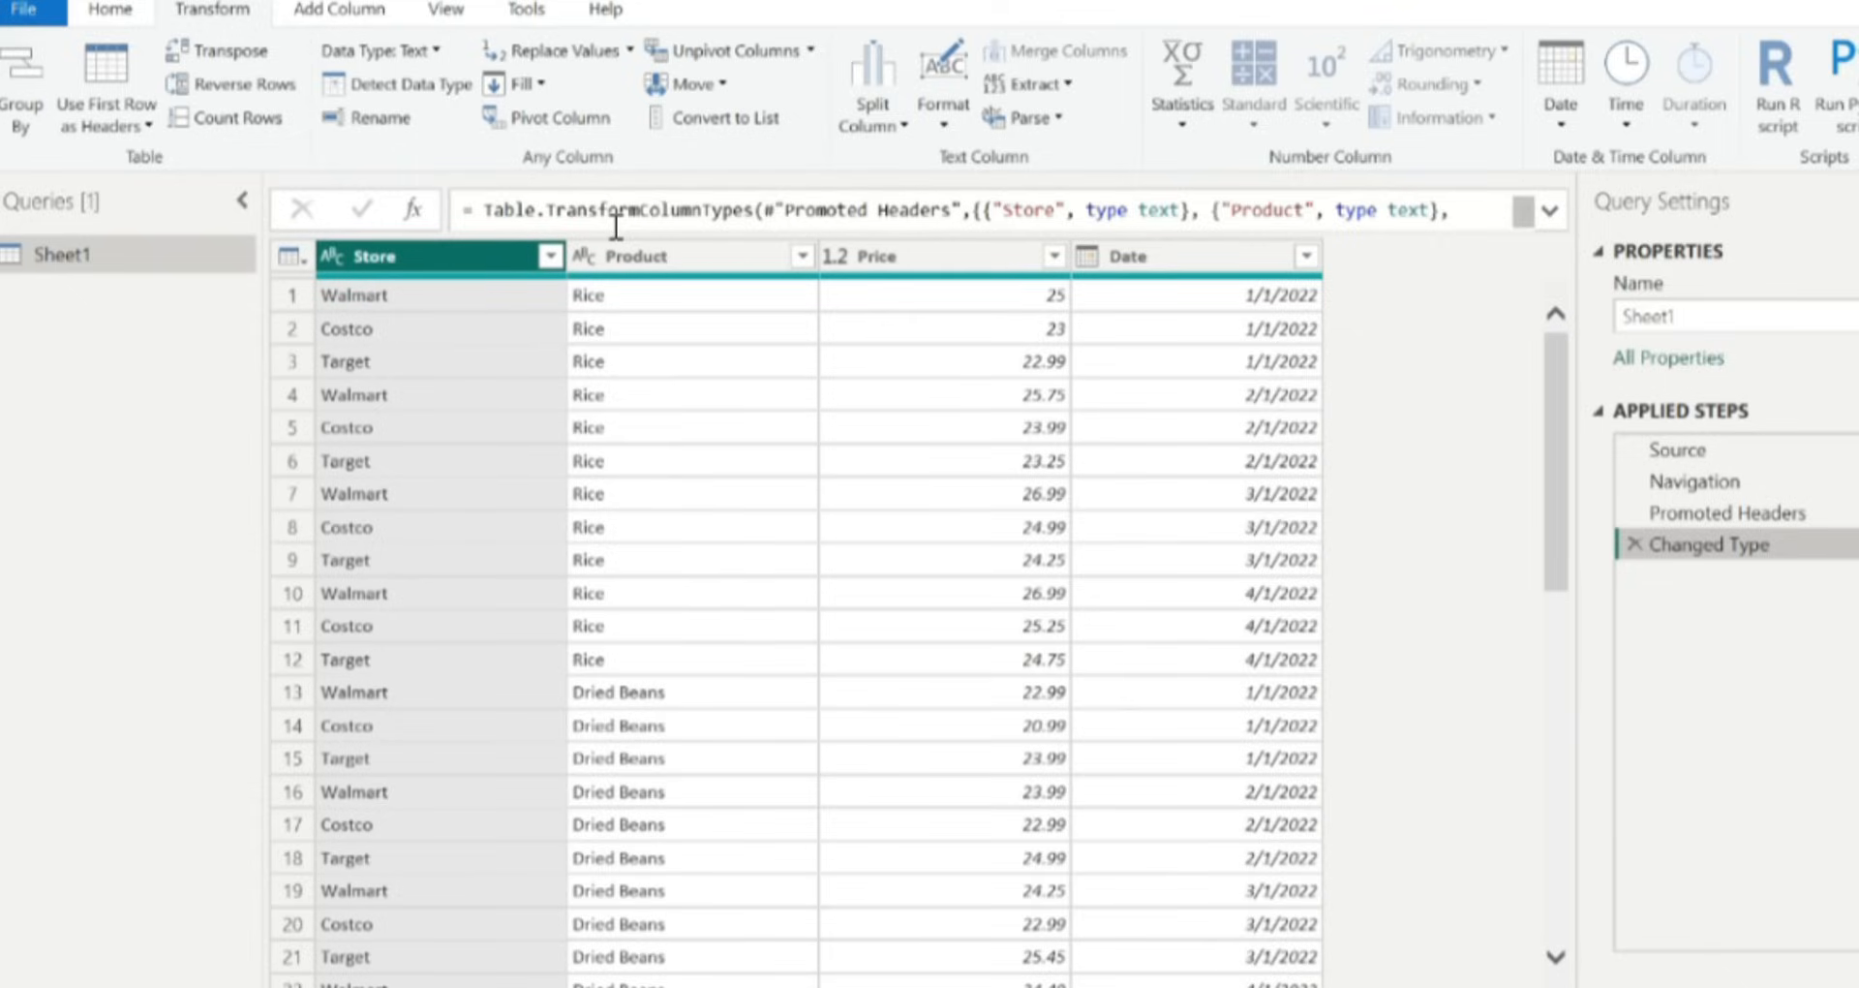
{"action": "left_click", "coordinate": [948, 129]}
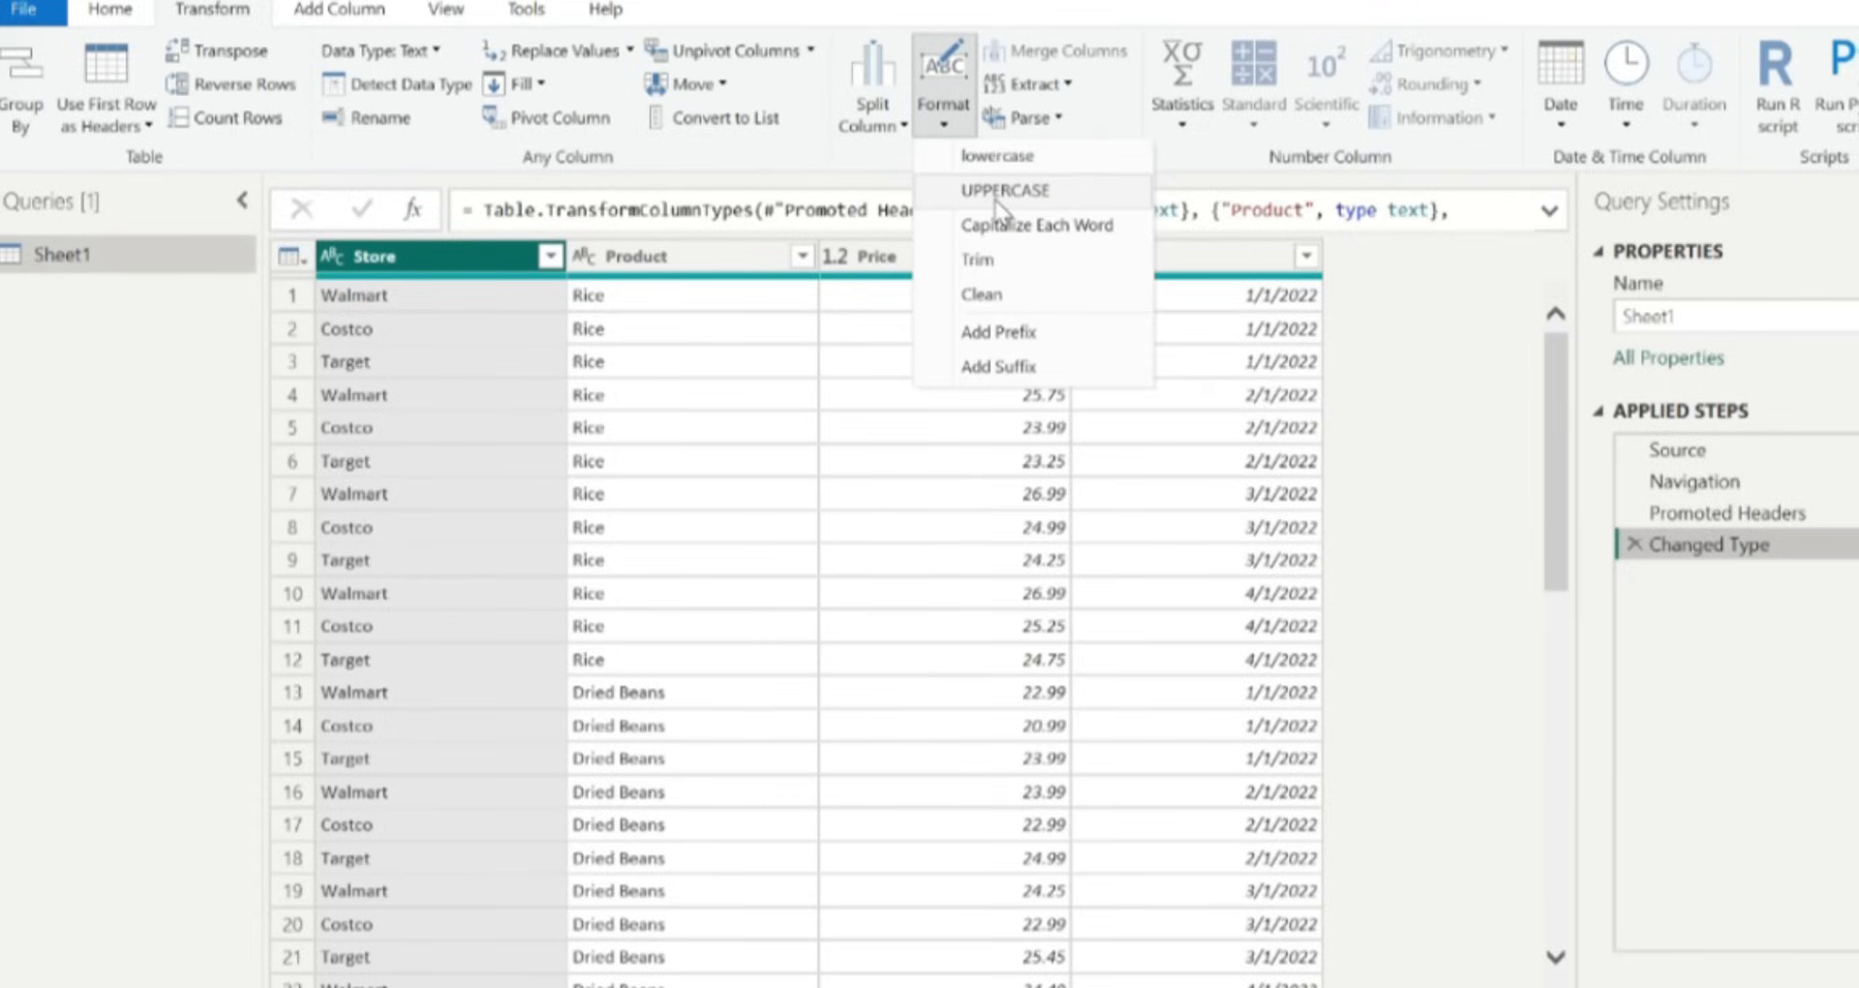
{"action": "left_click", "coordinate": [1112, 83]}
{"action": "left_click", "coordinate": [1055, 85]}
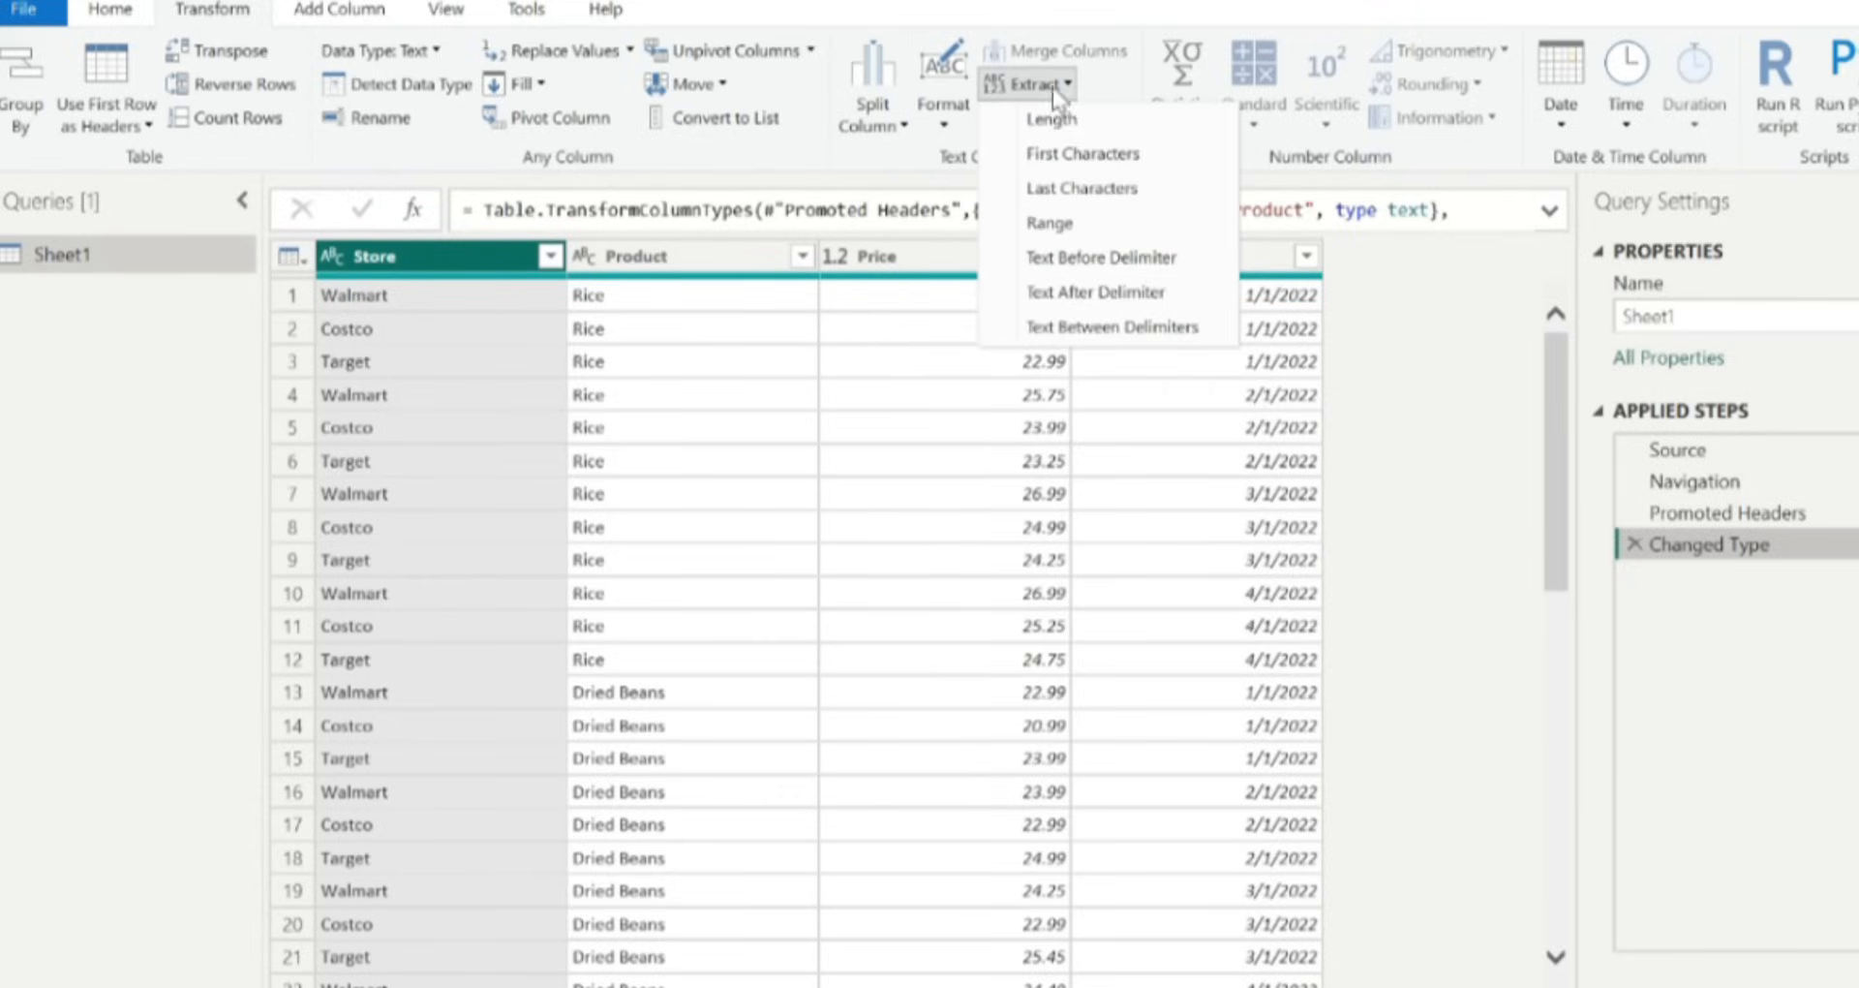
{"action": "left_click", "coordinate": [1139, 90]}
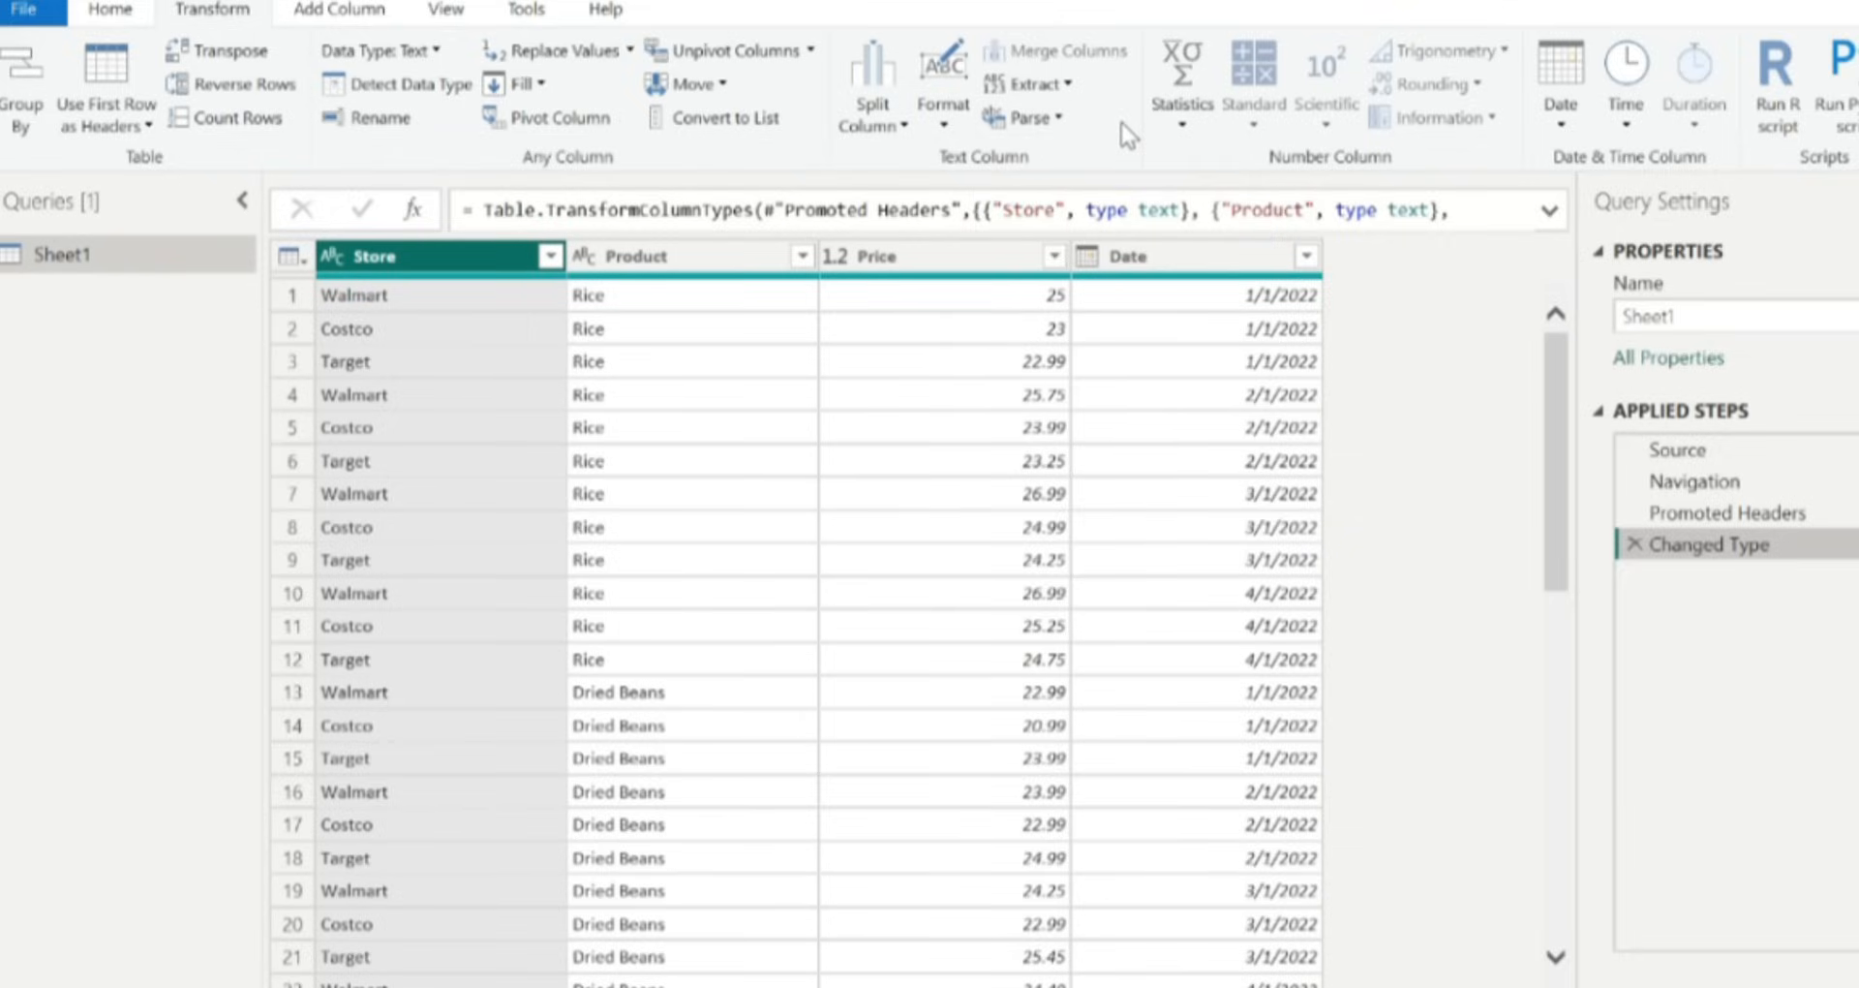
{"action": "left_click", "coordinate": [1177, 122]}
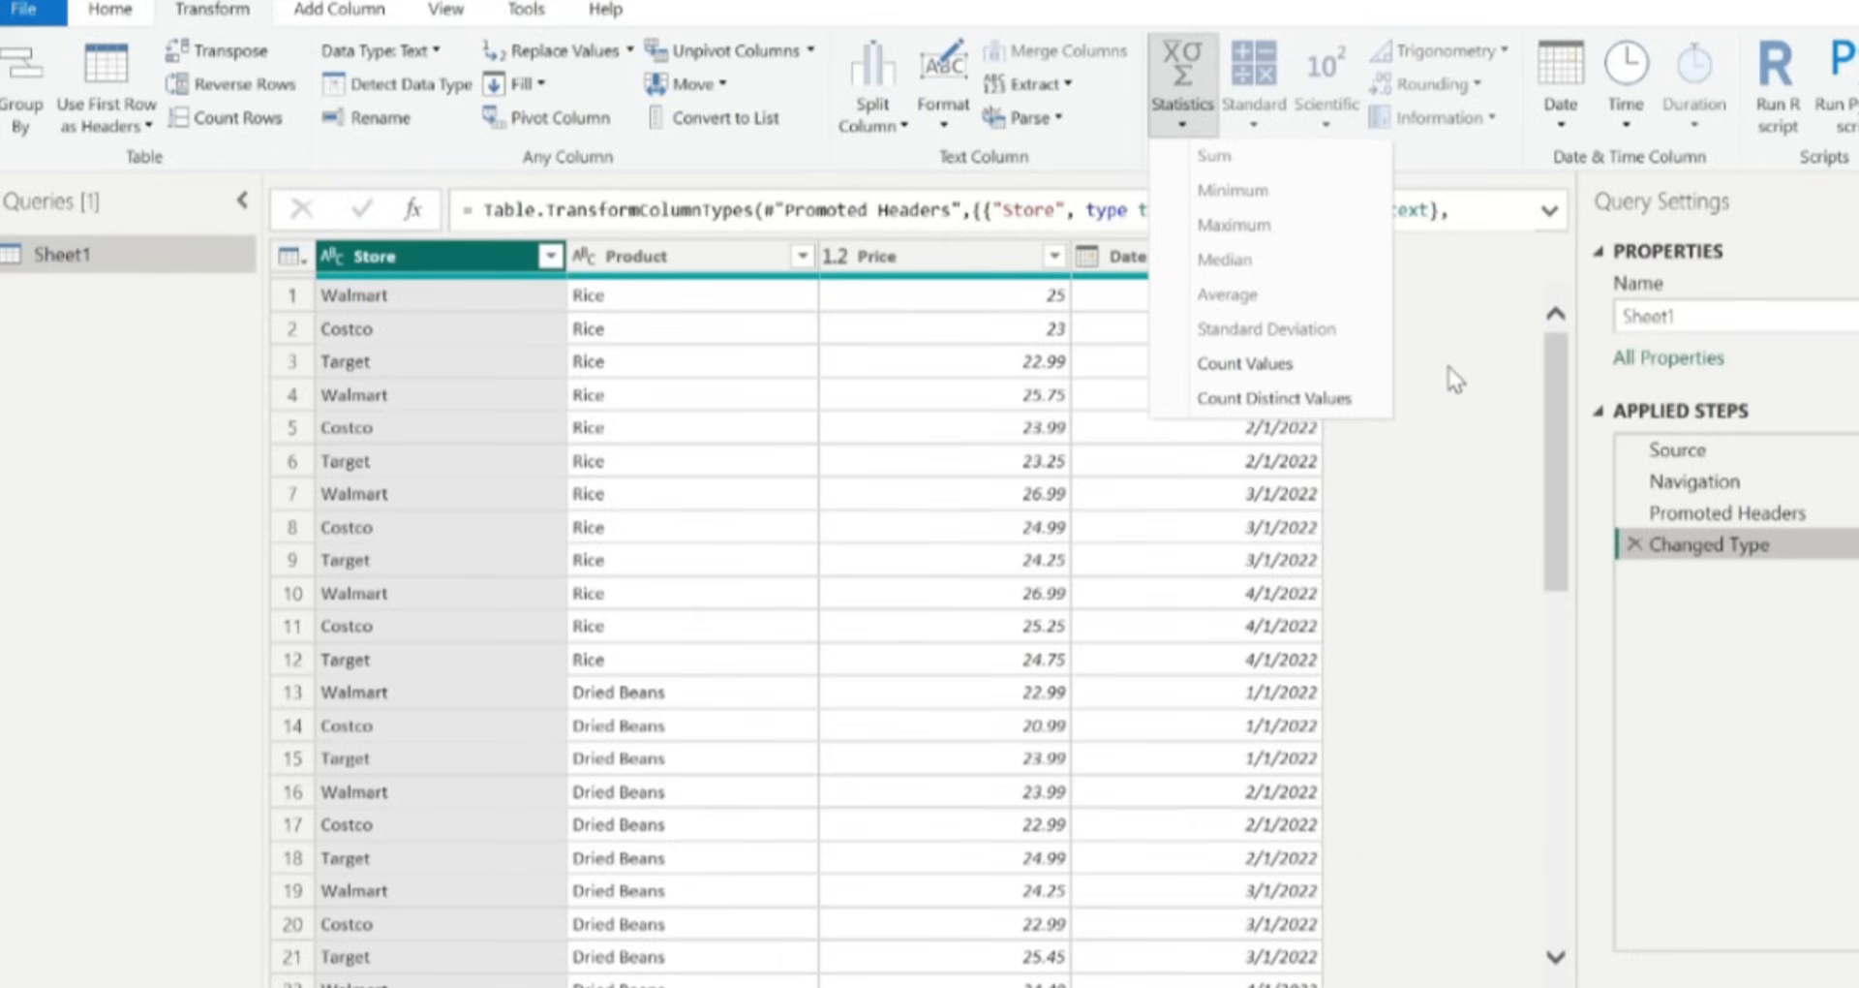
{"action": "left_click", "coordinate": [1261, 115]}
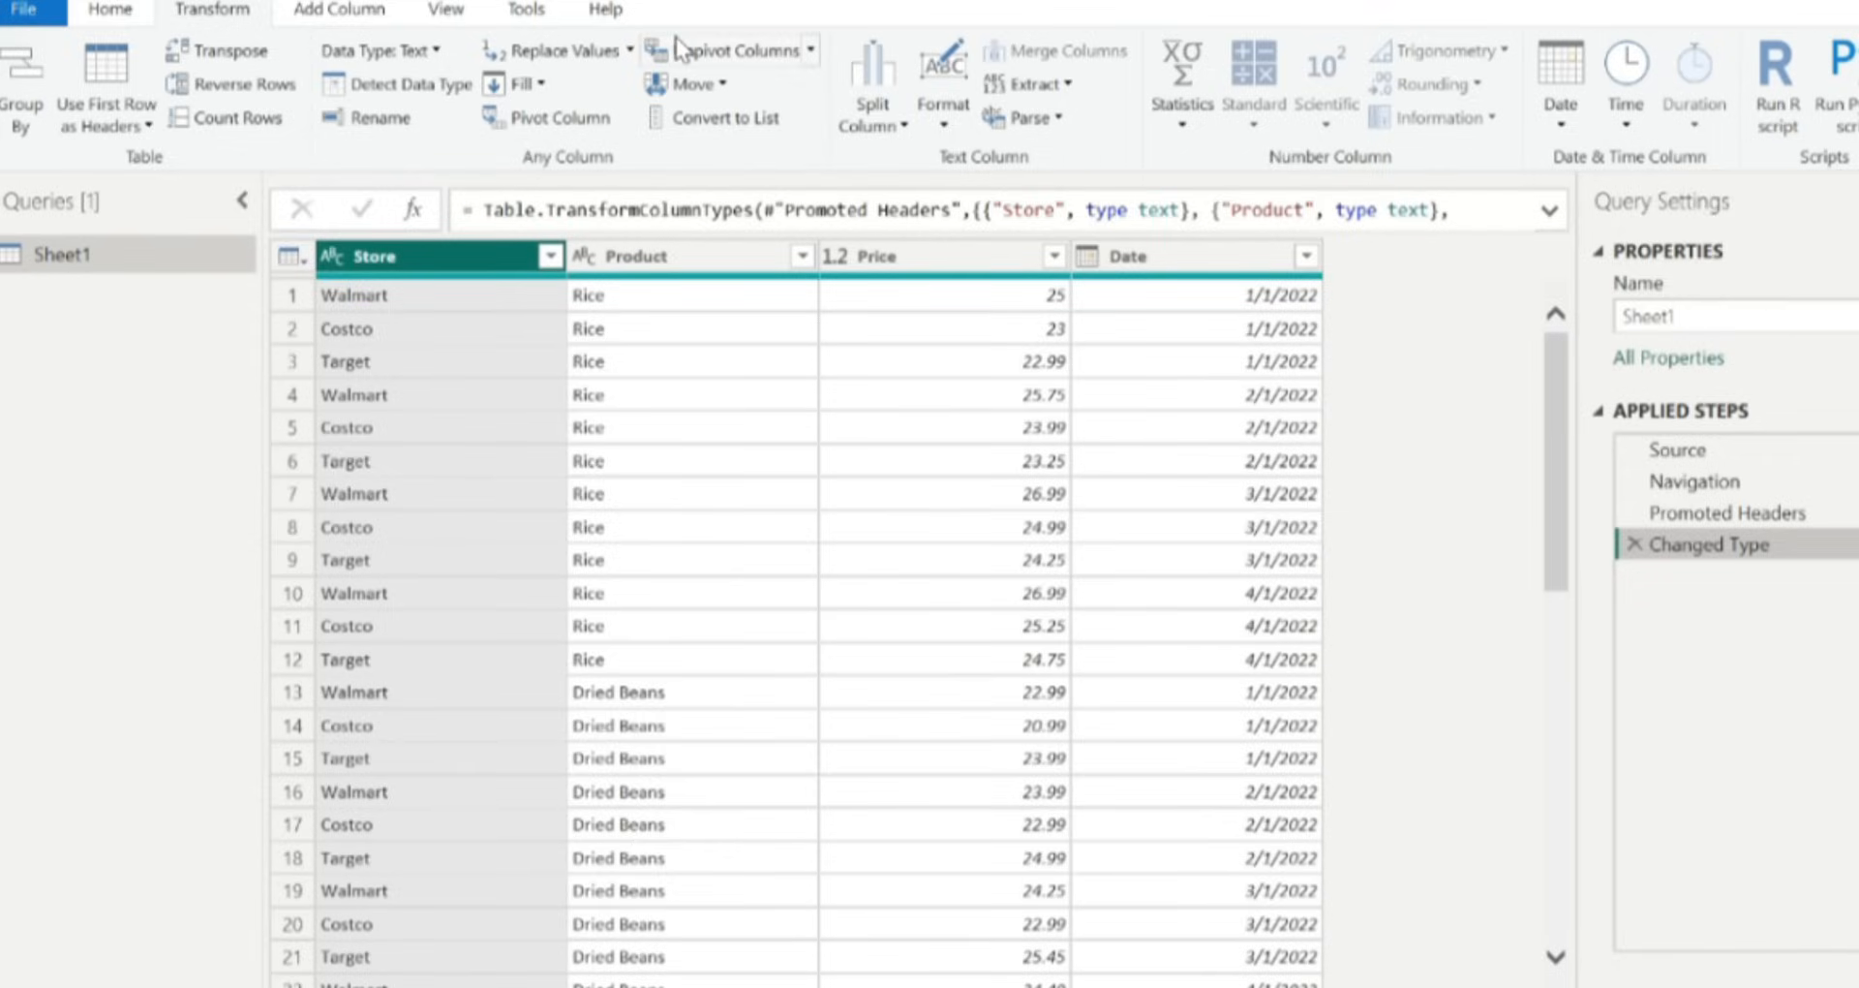
Open the Add Column tab and scroll through the data down to the Milk rows.
{"action": "left_click", "coordinate": [339, 11]}
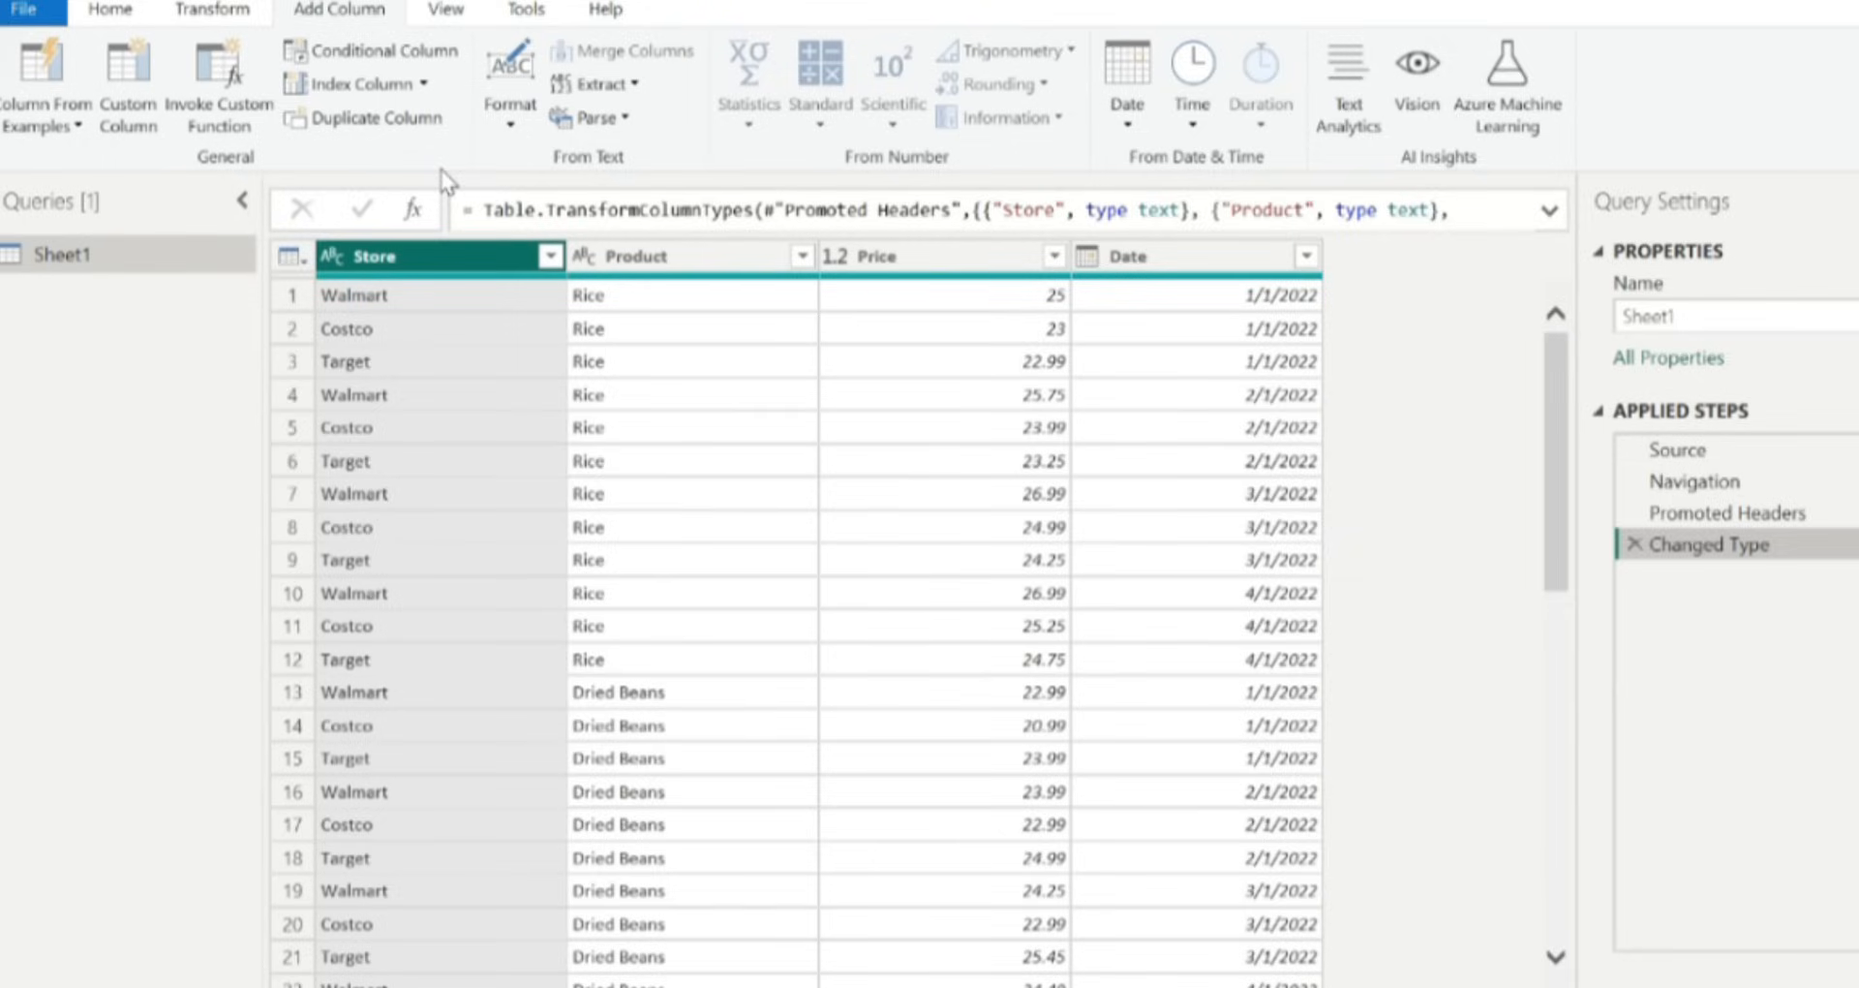
{"action": "scroll", "coordinate": [714, 622], "scroll_direction": "down", "scroll_amount": 12}
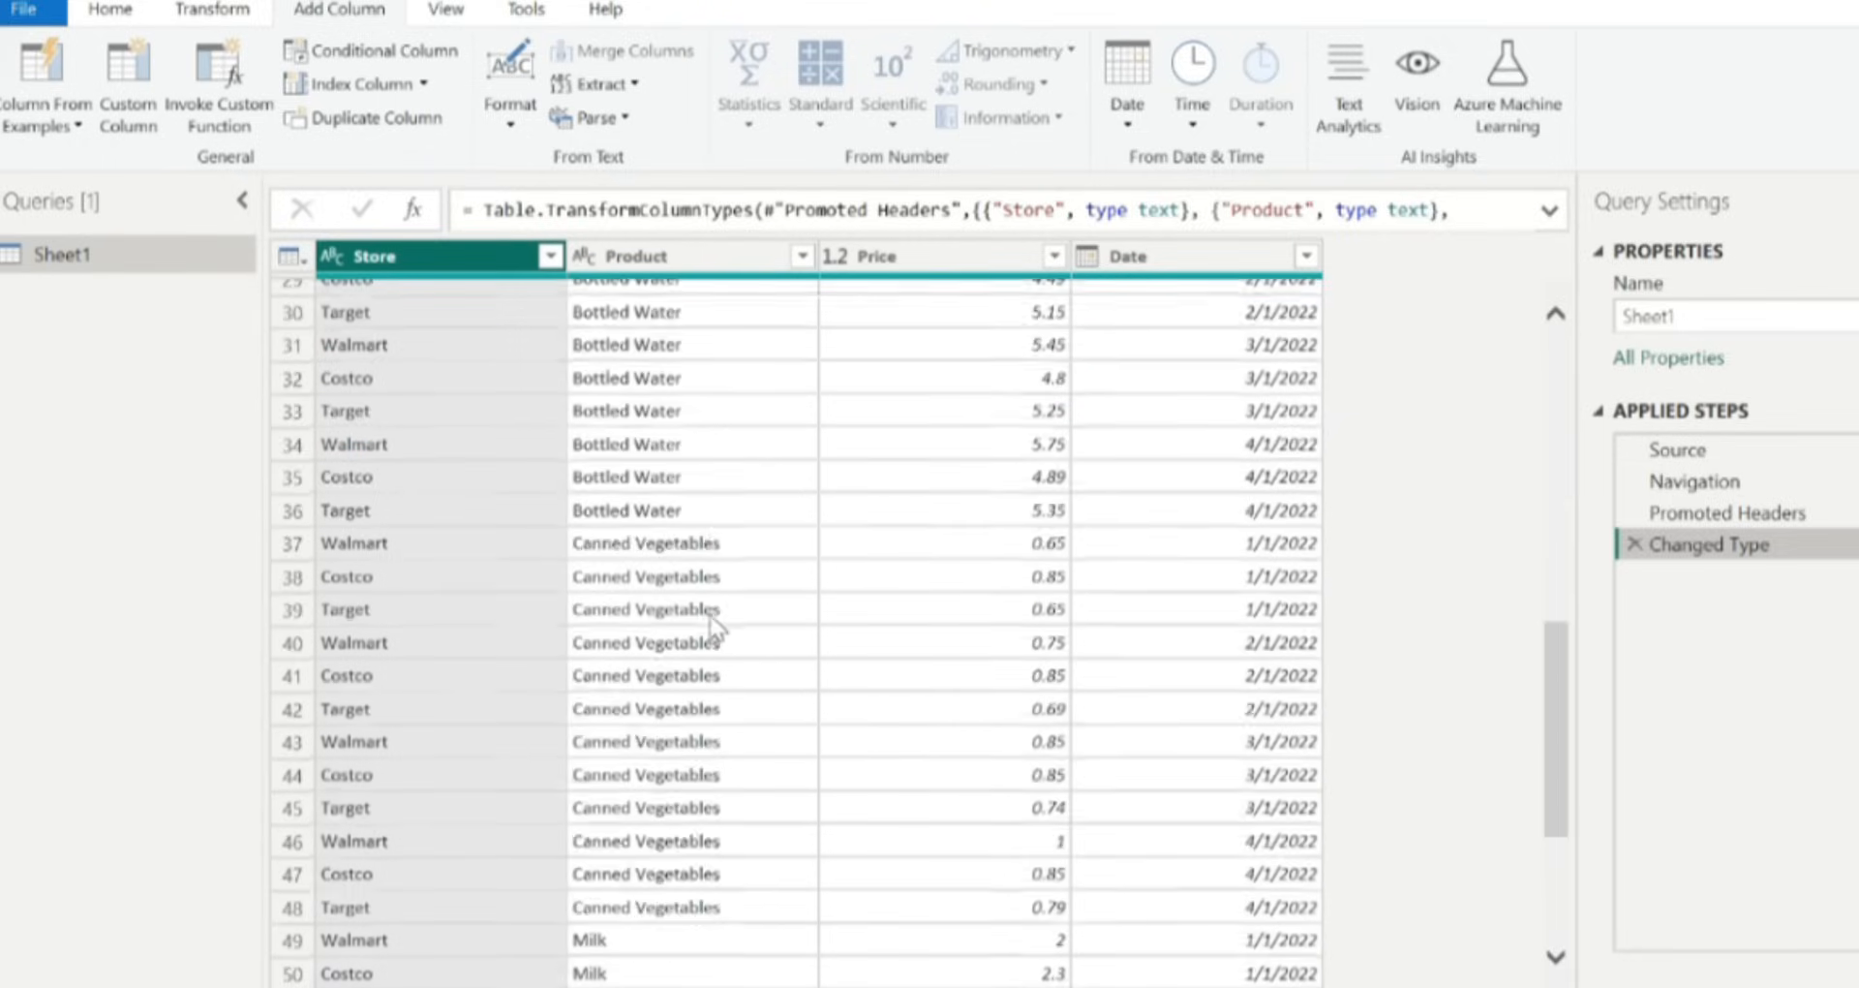
{"action": "scroll", "coordinate": [717, 628], "scroll_direction": "up", "scroll_amount": 2}
{"action": "scroll", "coordinate": [717, 627], "scroll_direction": "down", "scroll_amount": 2}
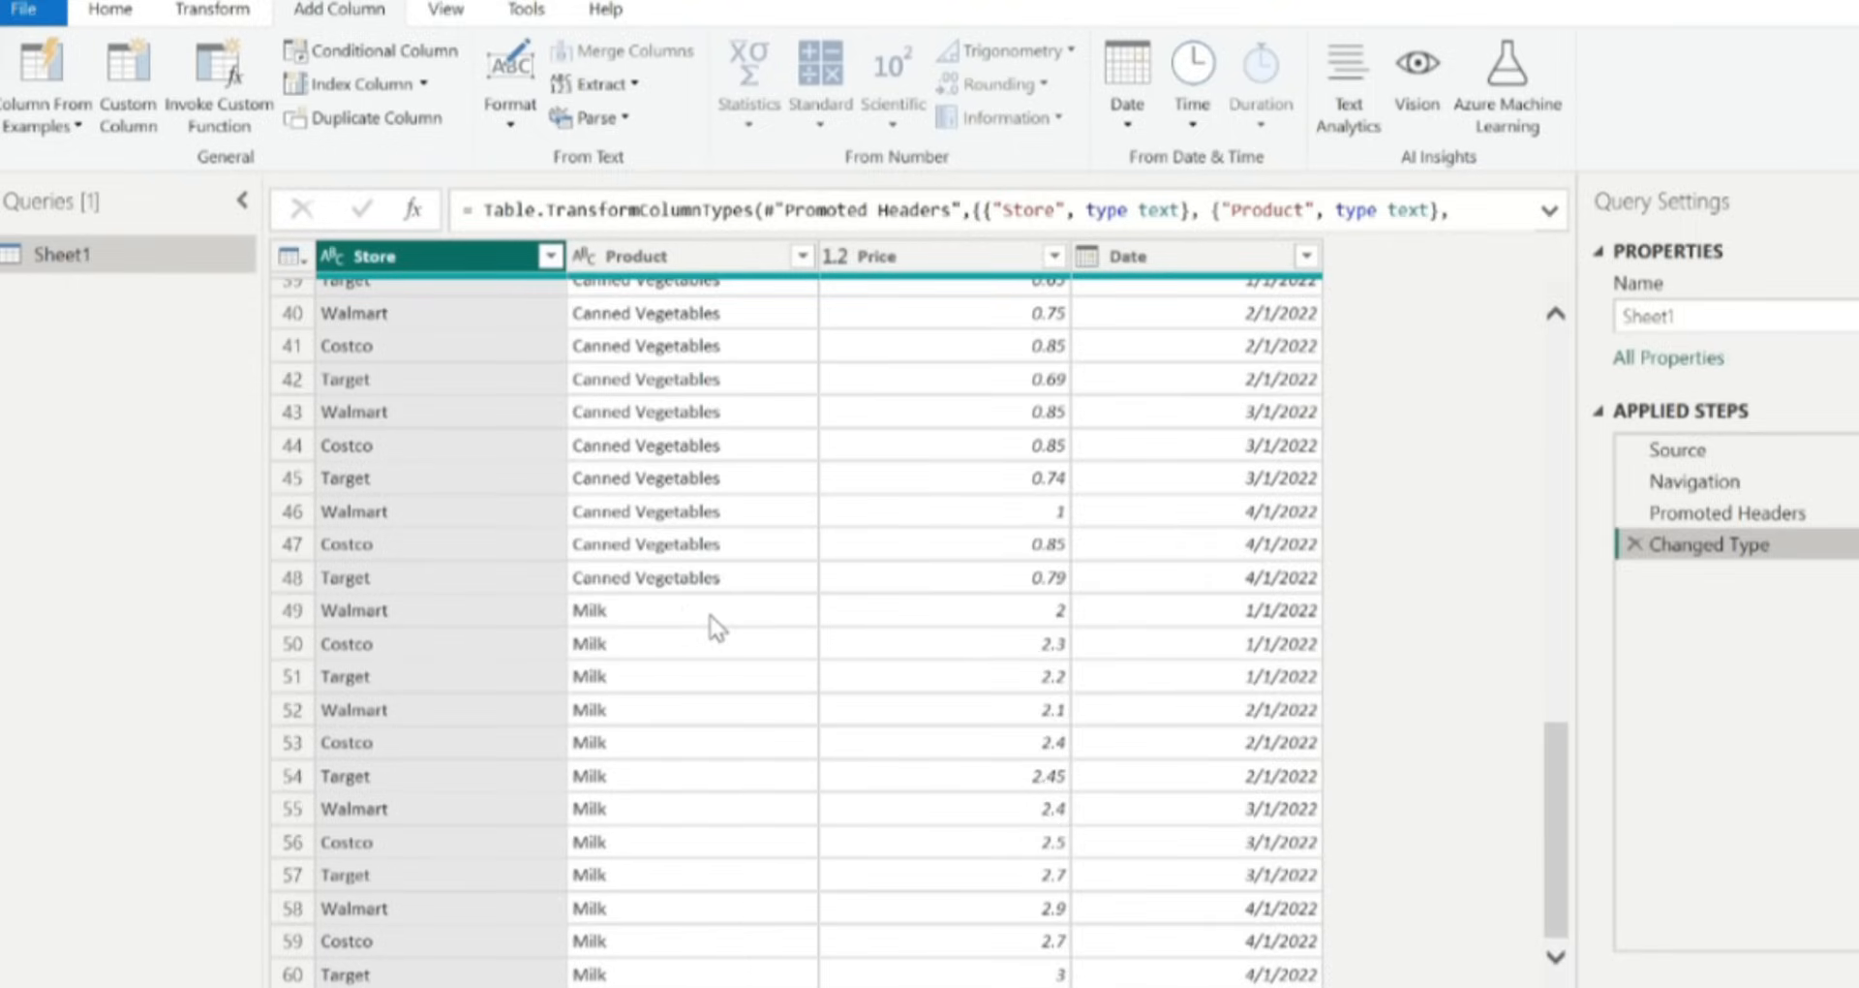
{"action": "left_click", "coordinate": [641, 610]}
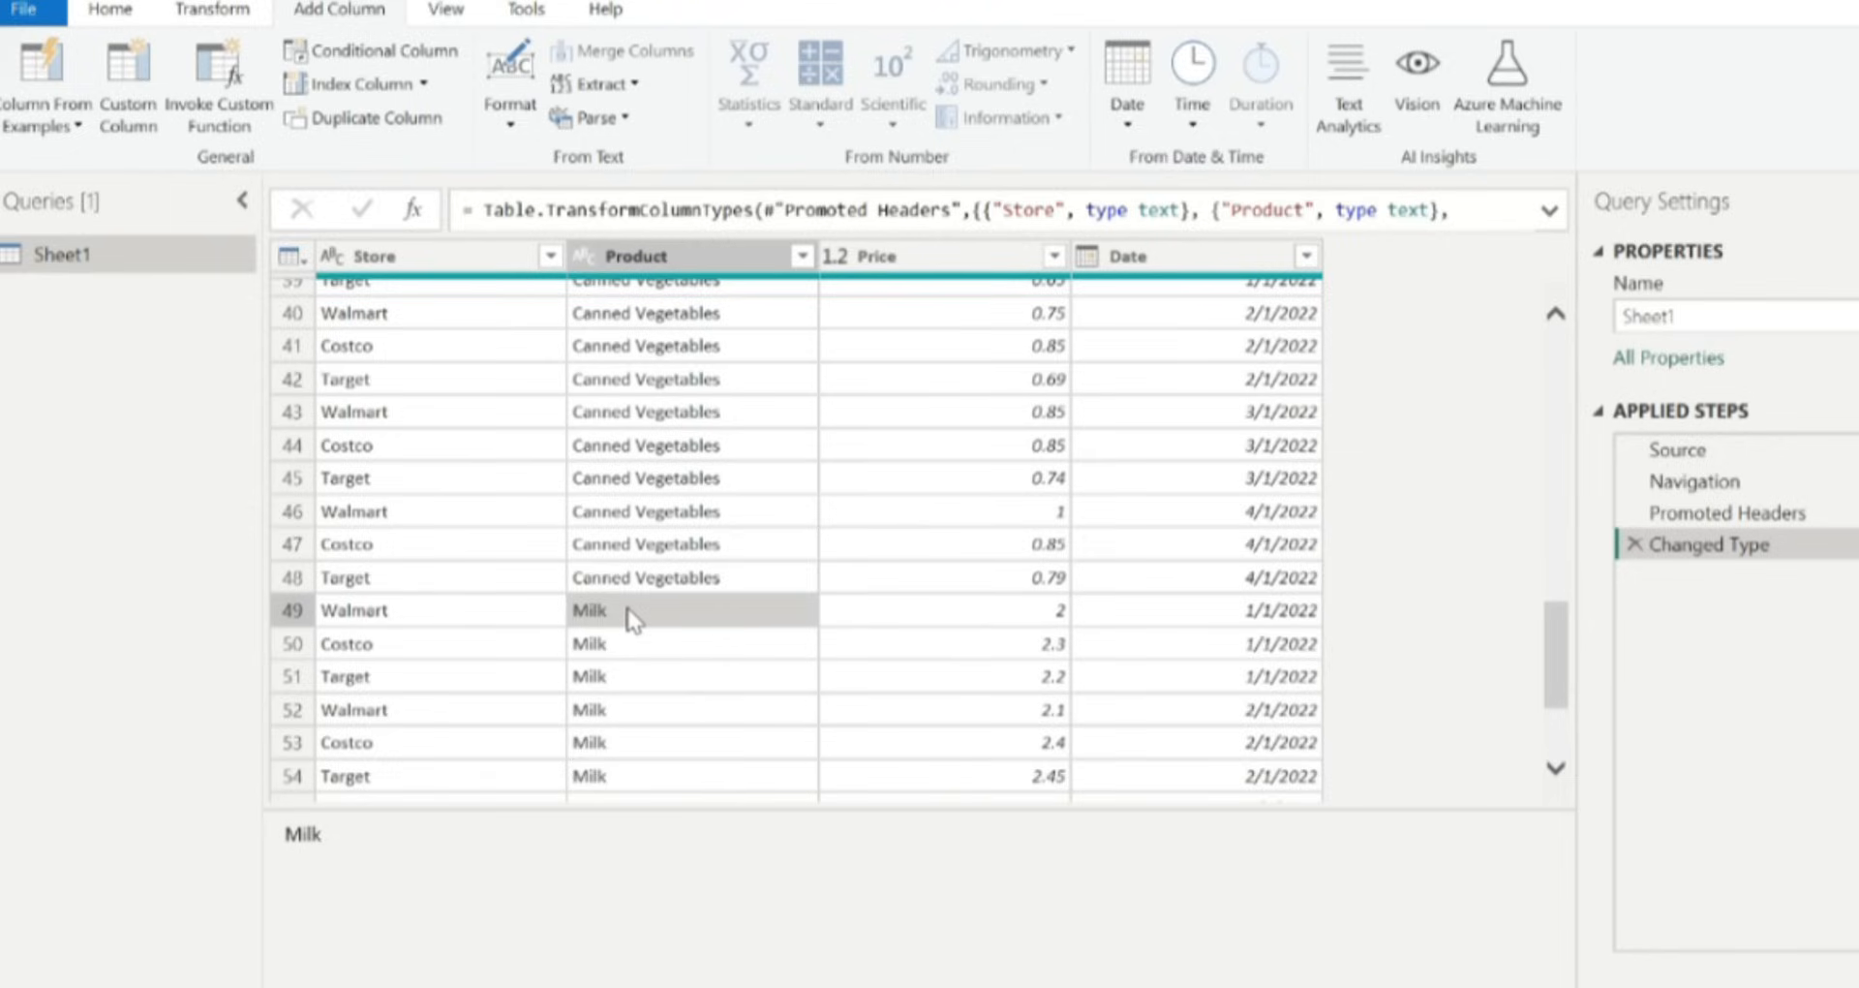
Filter the Product column to exclude Milk.
{"action": "left_click", "coordinate": [801, 256]}
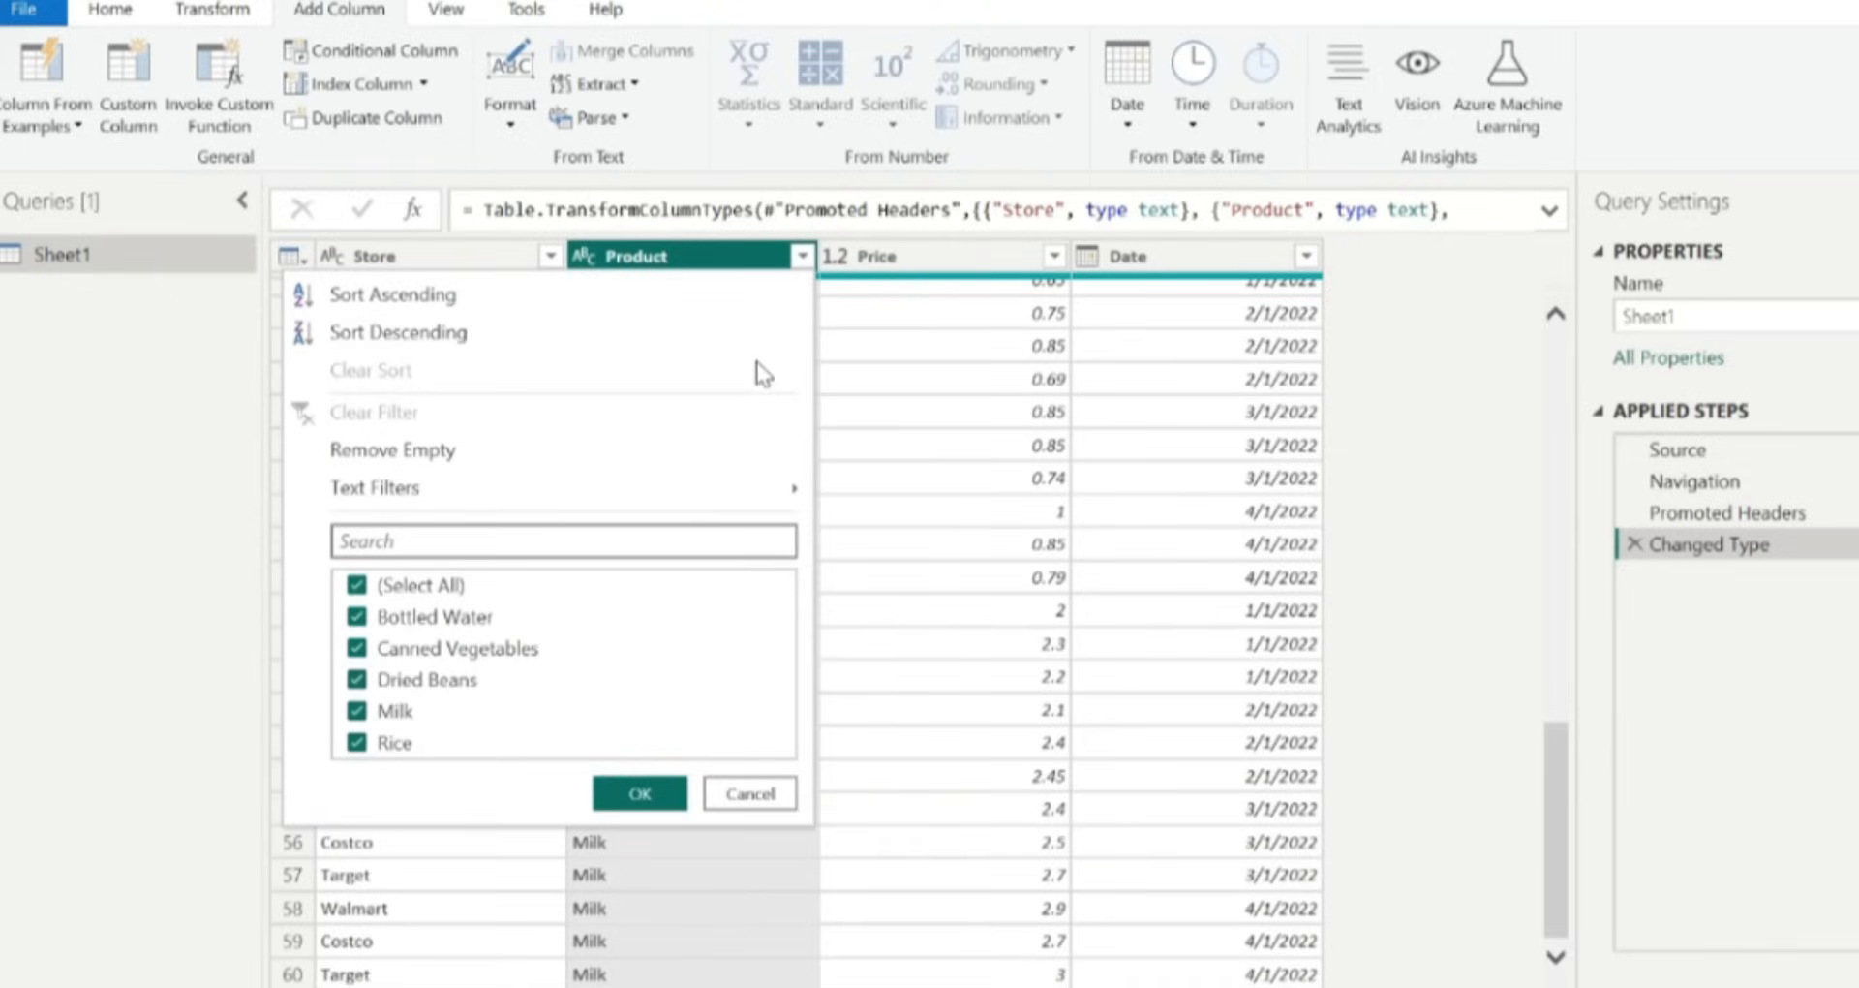
{"action": "mouse_move", "coordinate": [653, 496]}
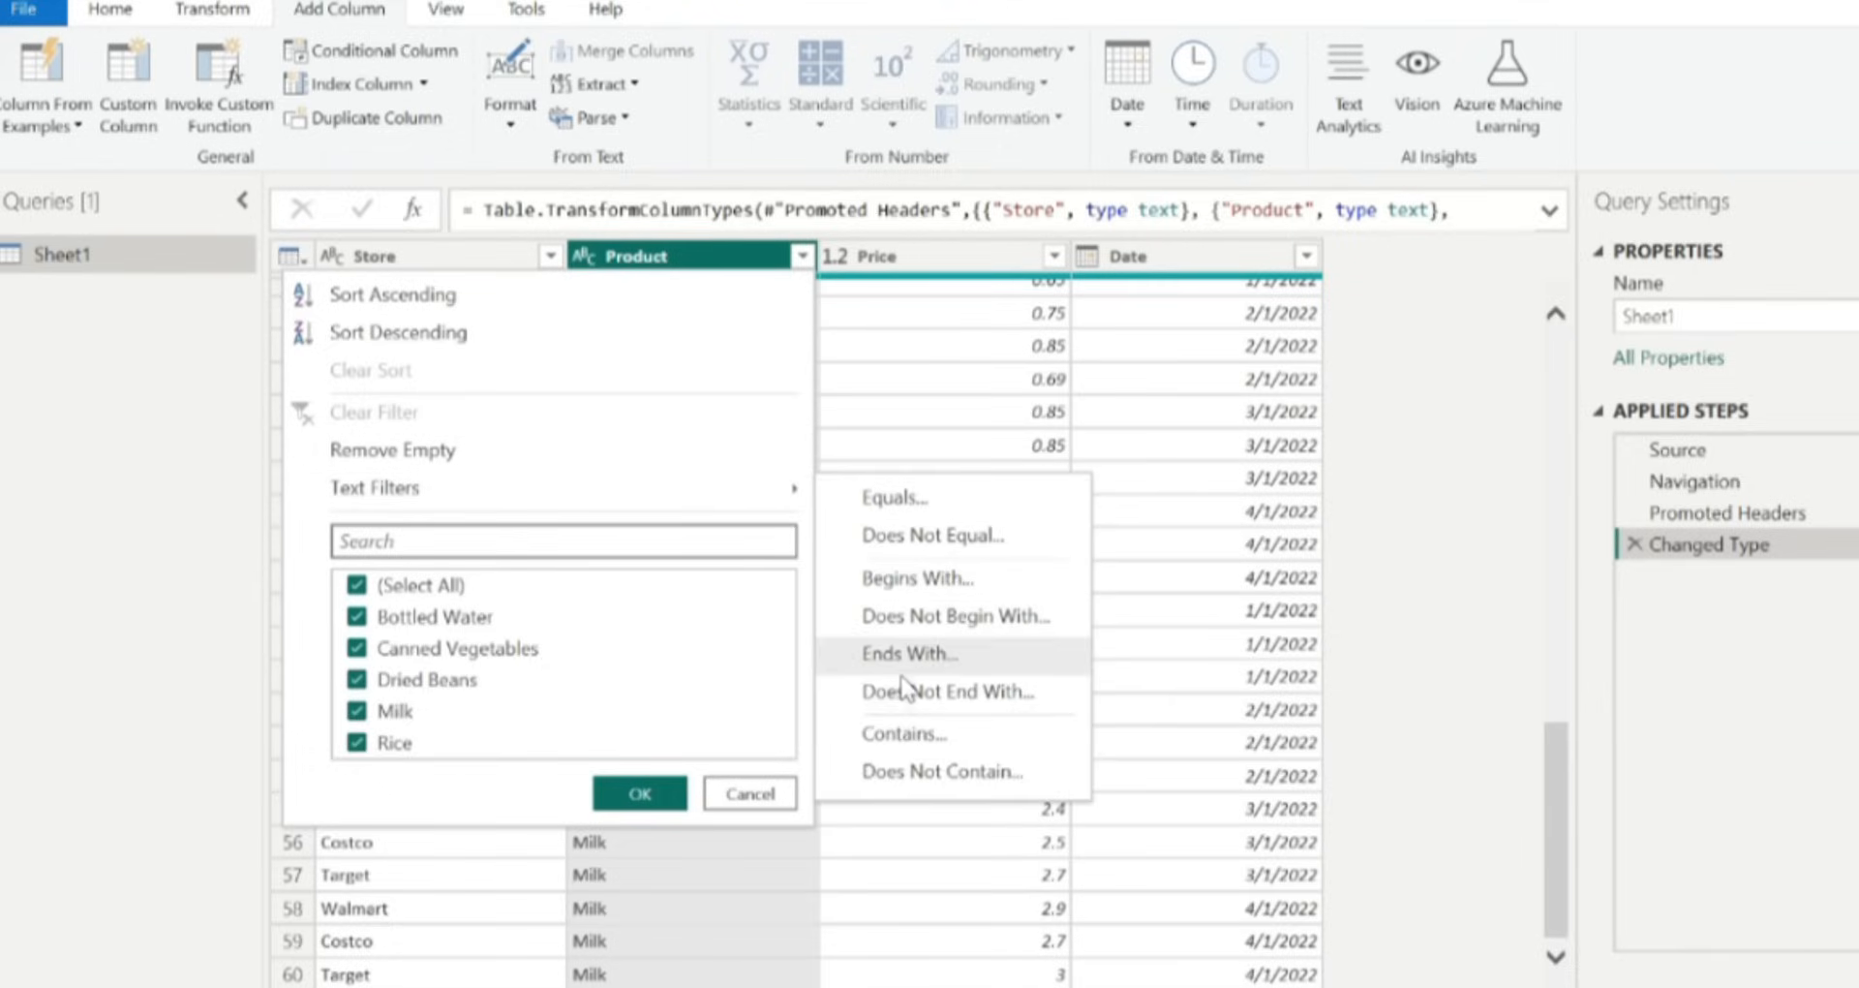
{"action": "left_click", "coordinate": [618, 549]}
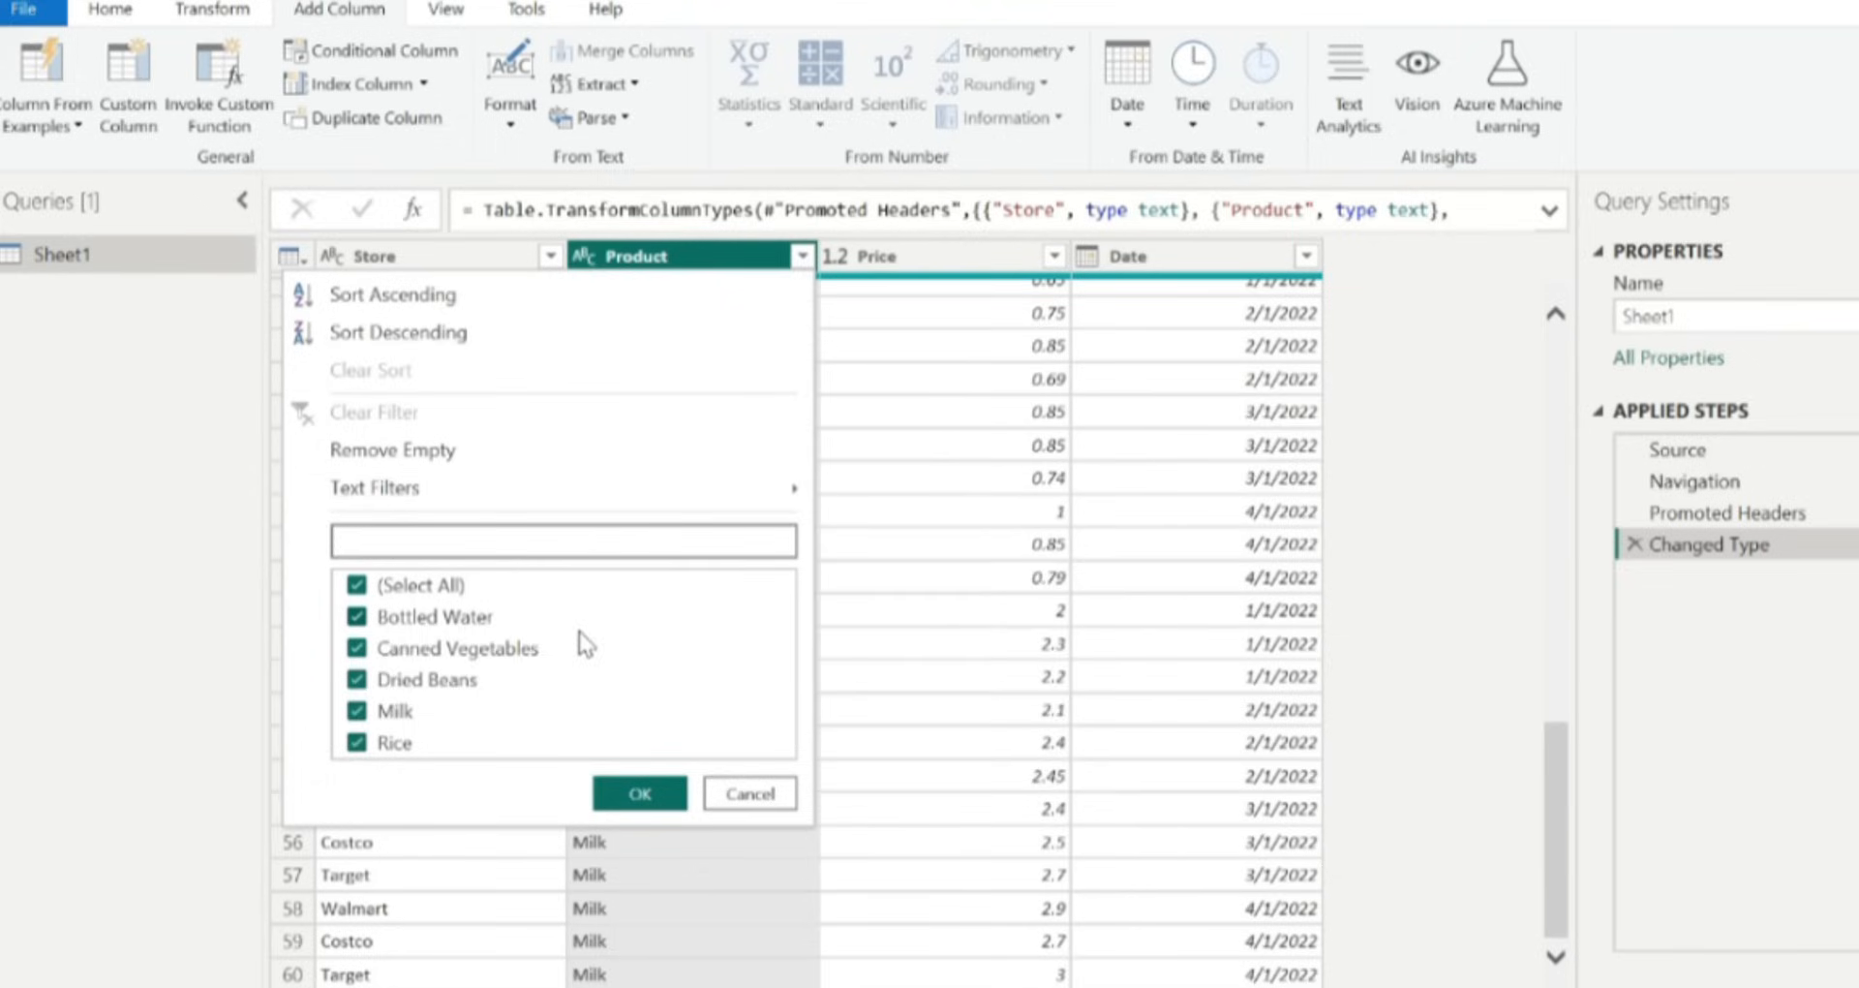
{"action": "left_click", "coordinate": [357, 714]}
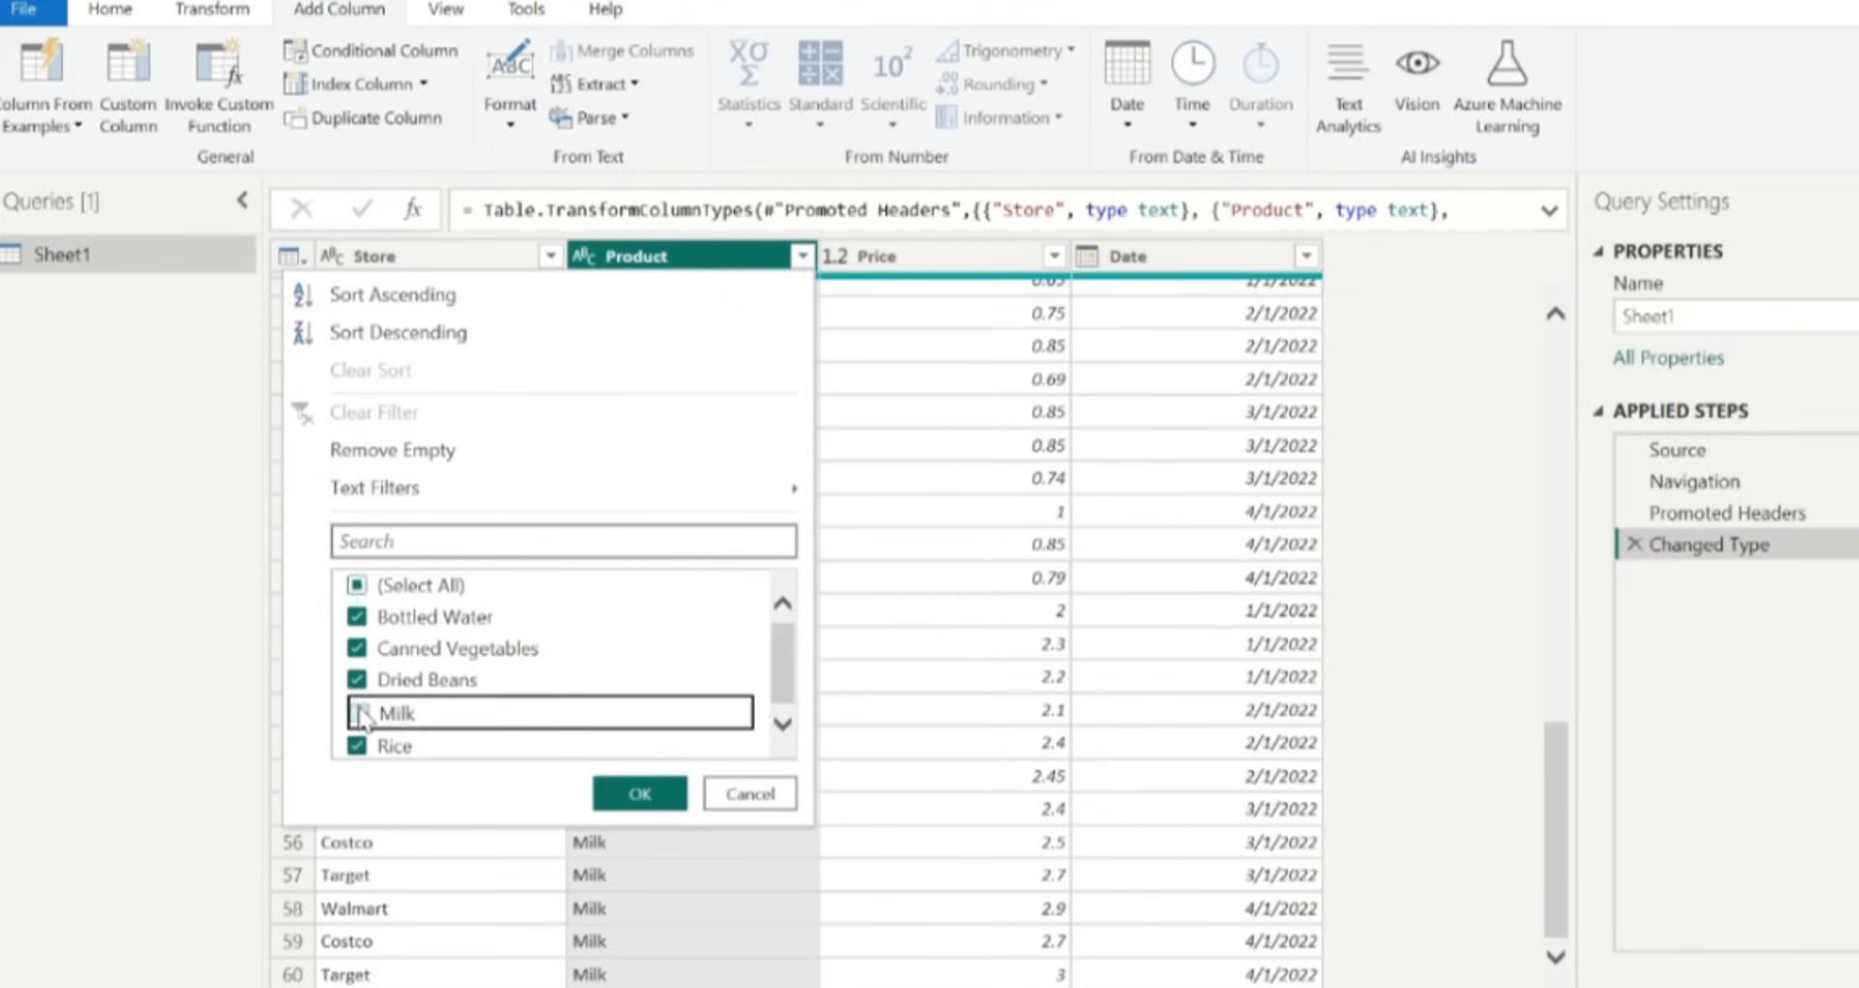
{"action": "left_click", "coordinate": [639, 794]}
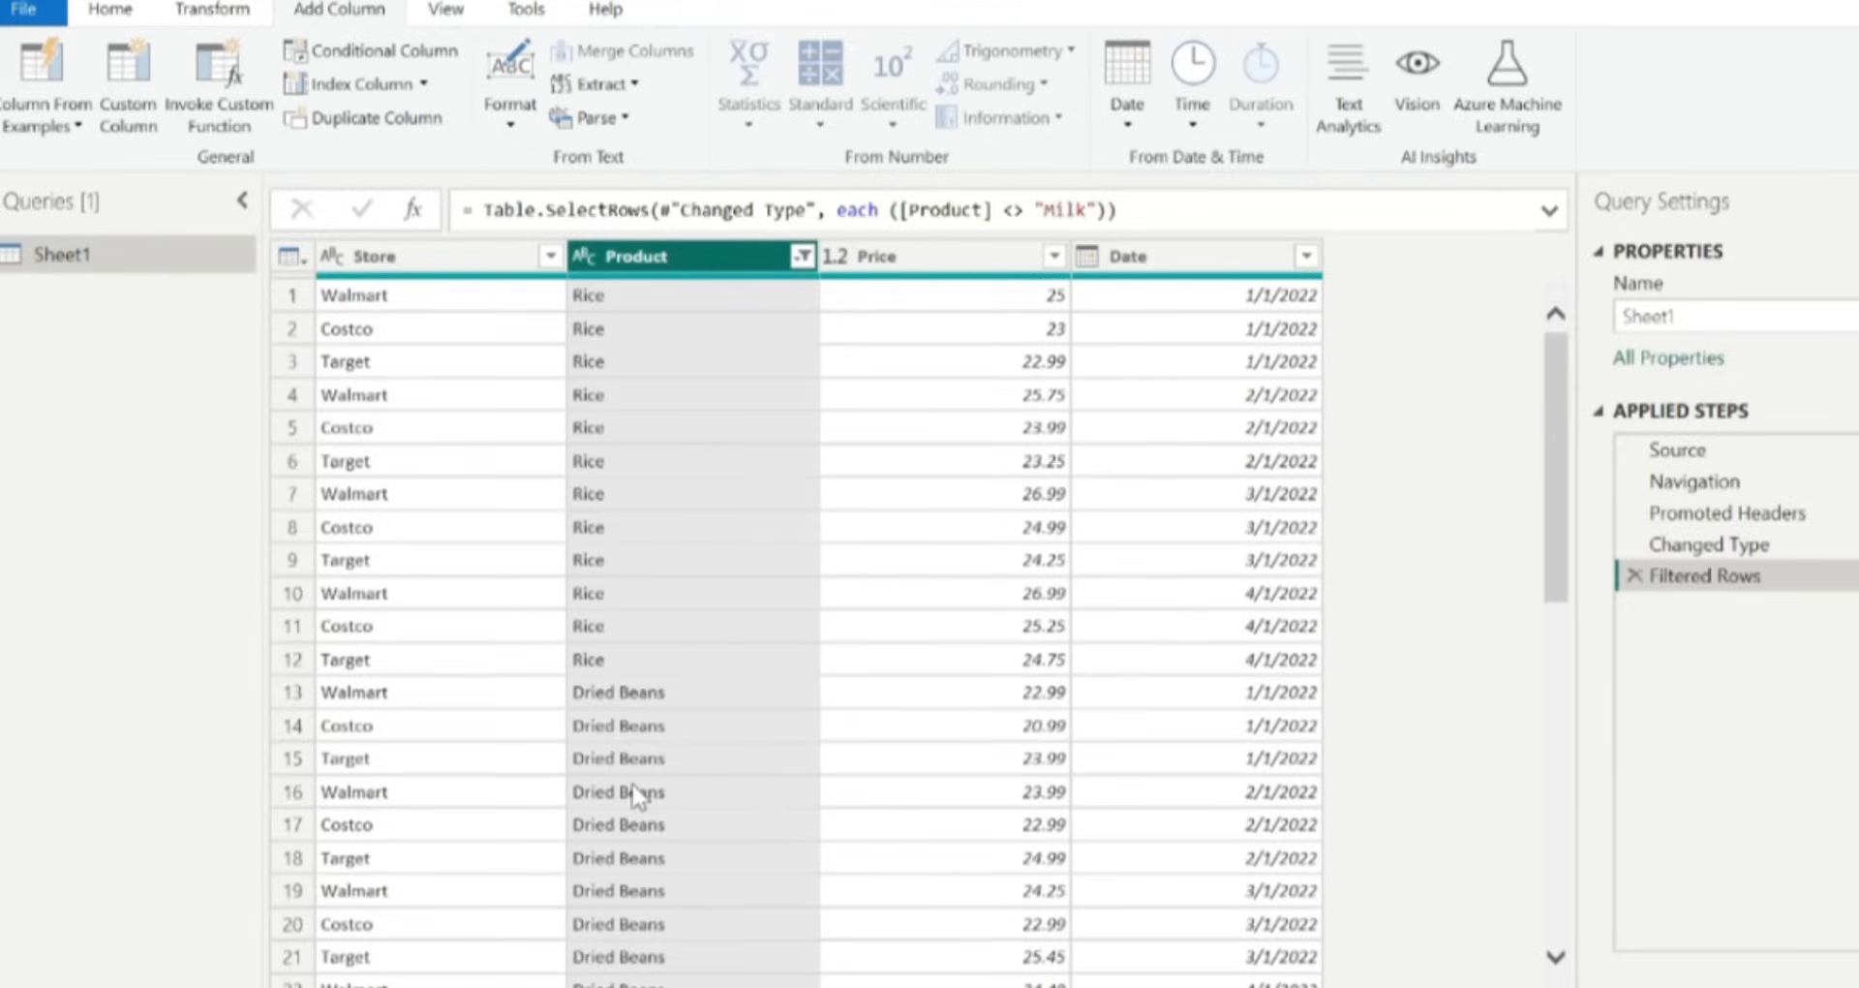
Scroll through the filtered rows and delete the Filtered Rows step.
{"action": "scroll", "coordinate": [837, 101], "scroll_direction": "down", "scroll_amount": 3}
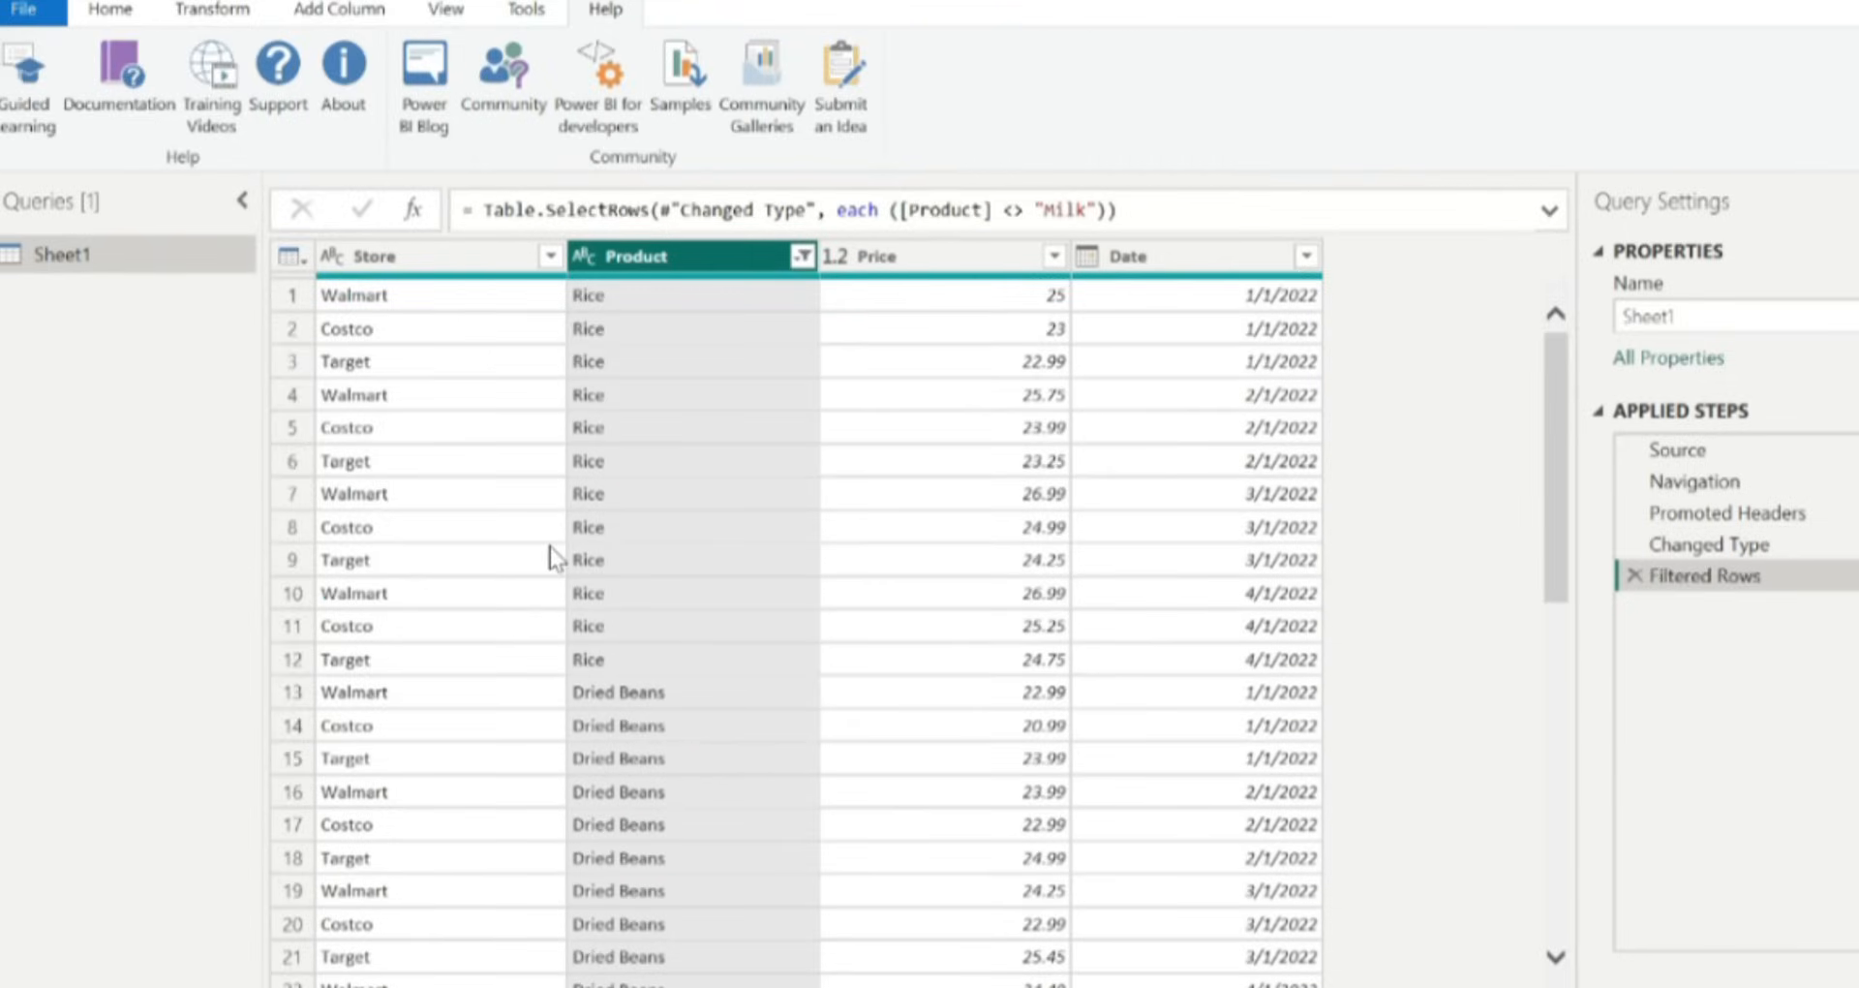
{"action": "scroll", "coordinate": [550, 548], "scroll_direction": "down", "scroll_amount": 8}
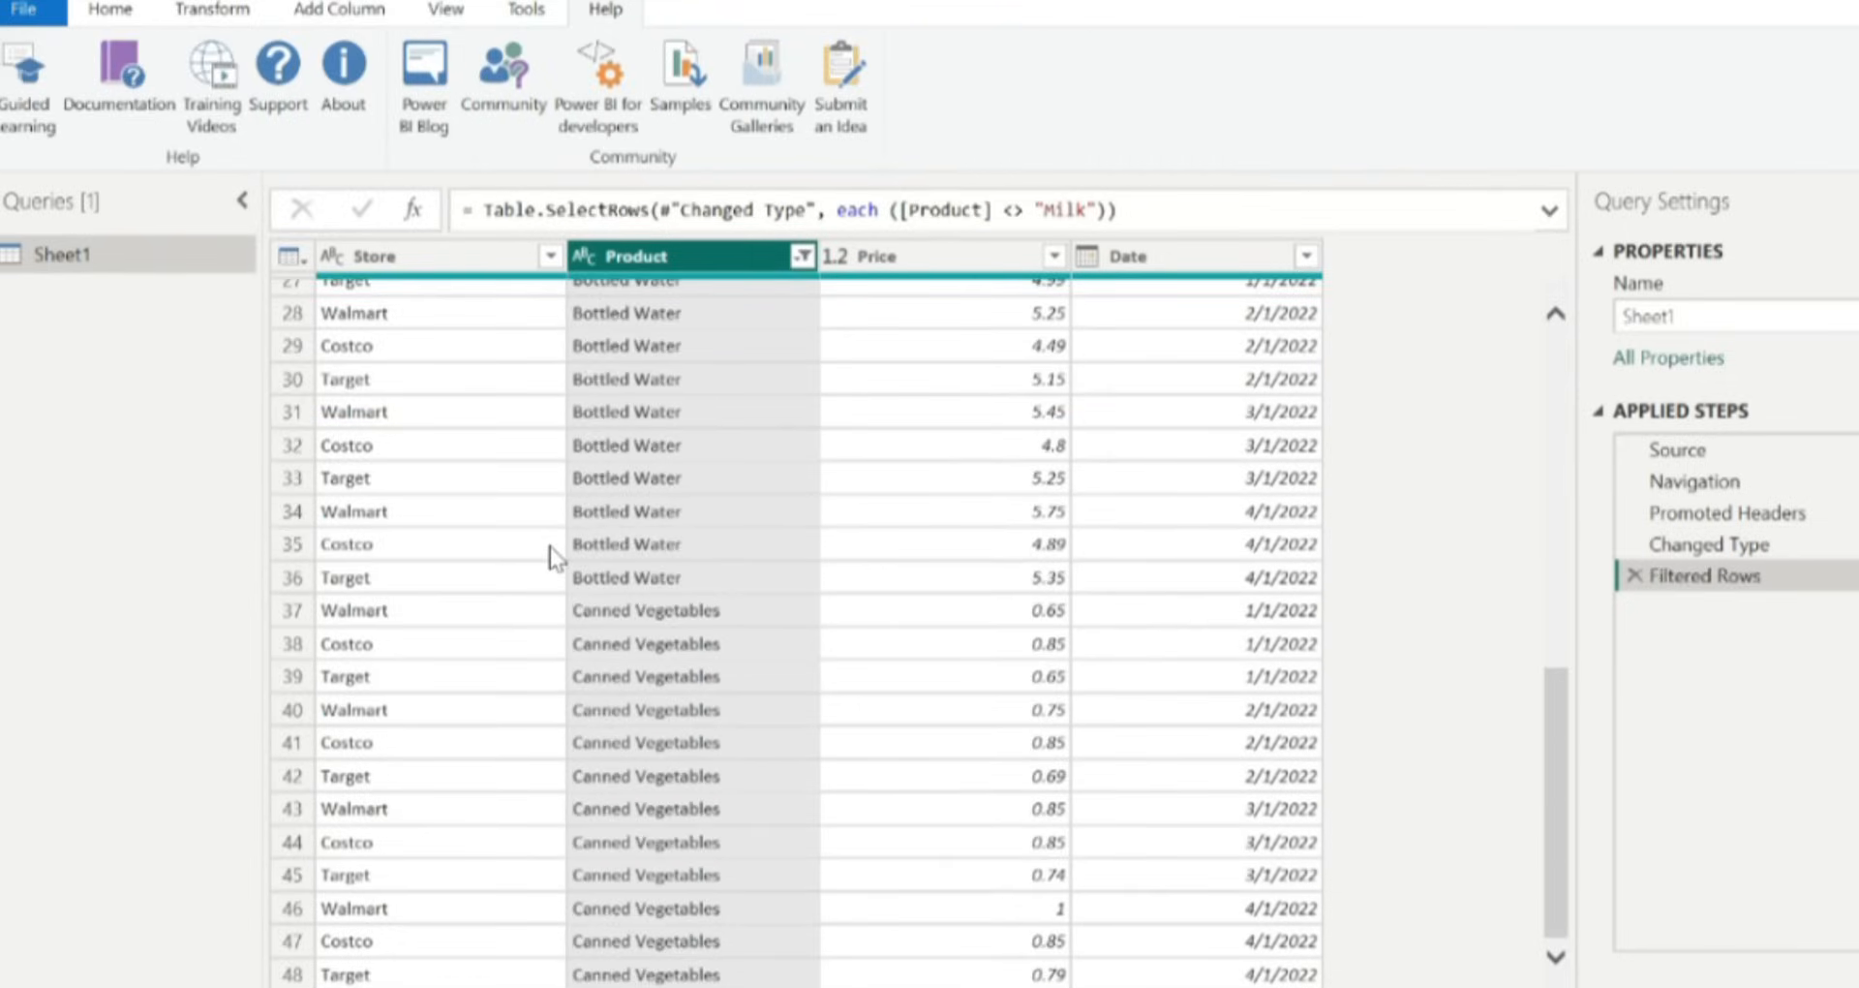
{"action": "scroll", "coordinate": [782, 510], "scroll_direction": "up", "scroll_amount": 8}
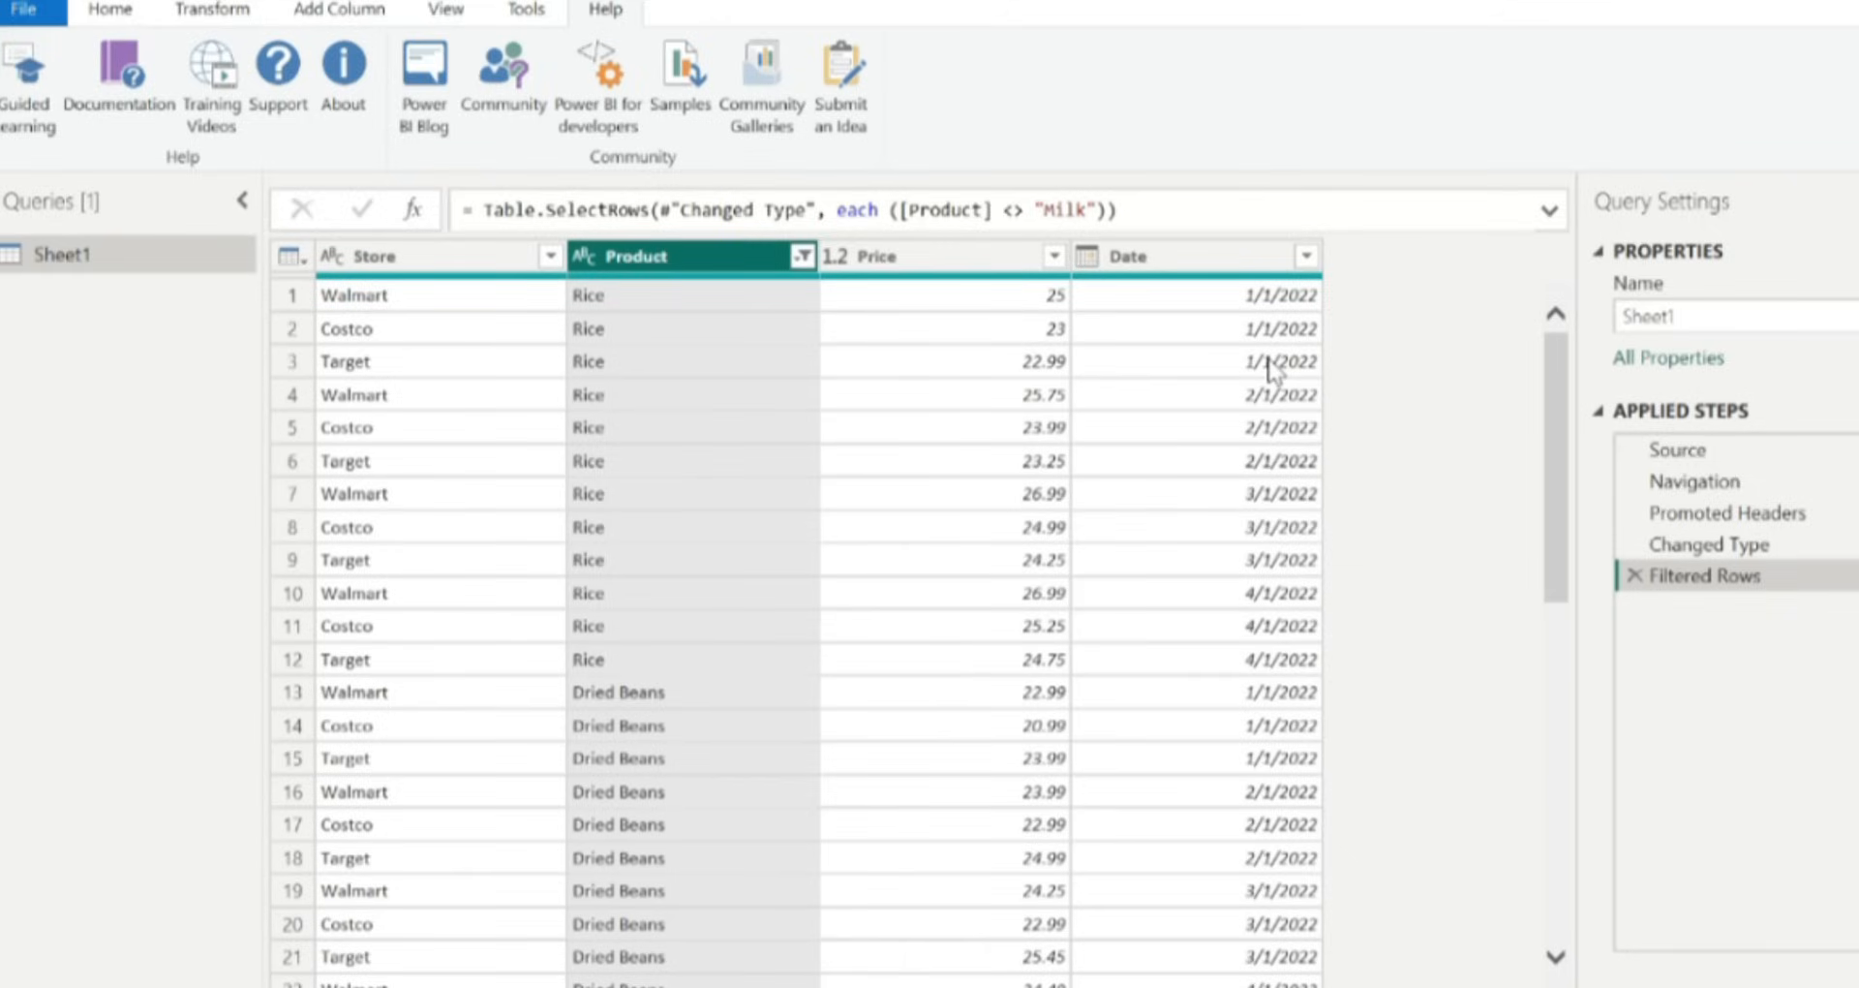
{"action": "left_click", "coordinate": [104, 9]}
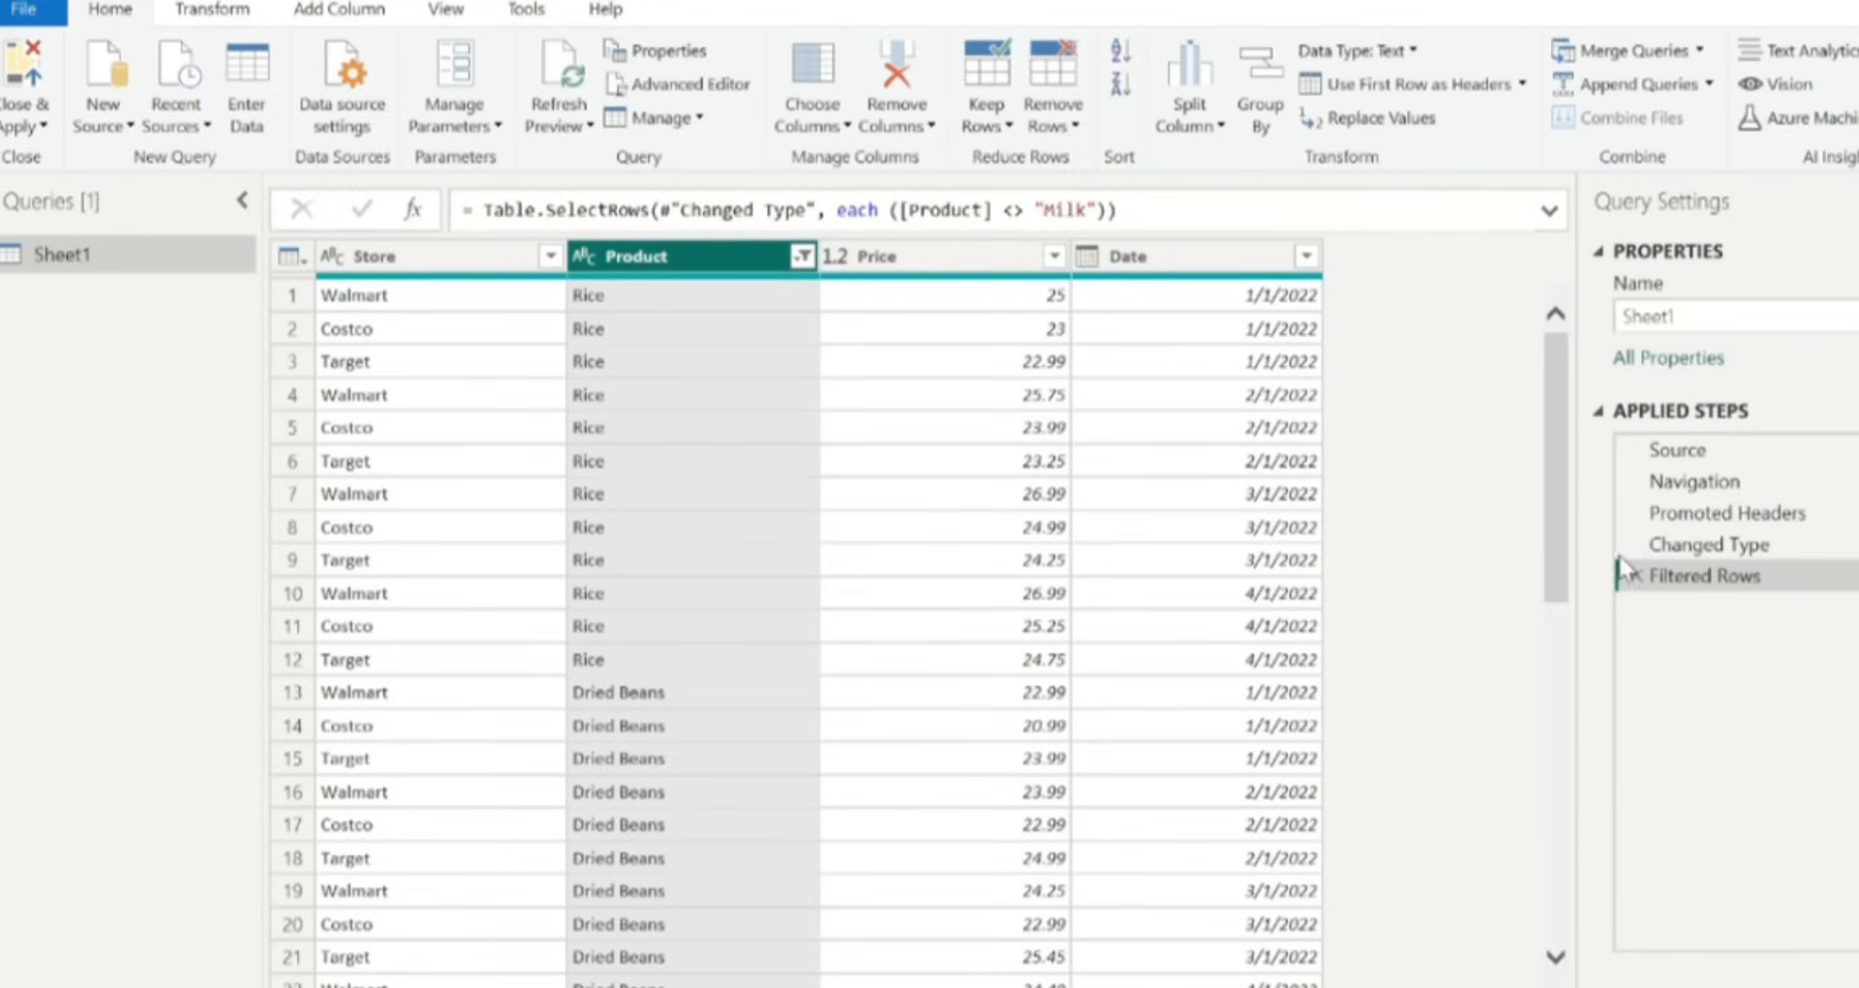
{"action": "scroll", "coordinate": [695, 676], "scroll_direction": "down", "scroll_amount": 9}
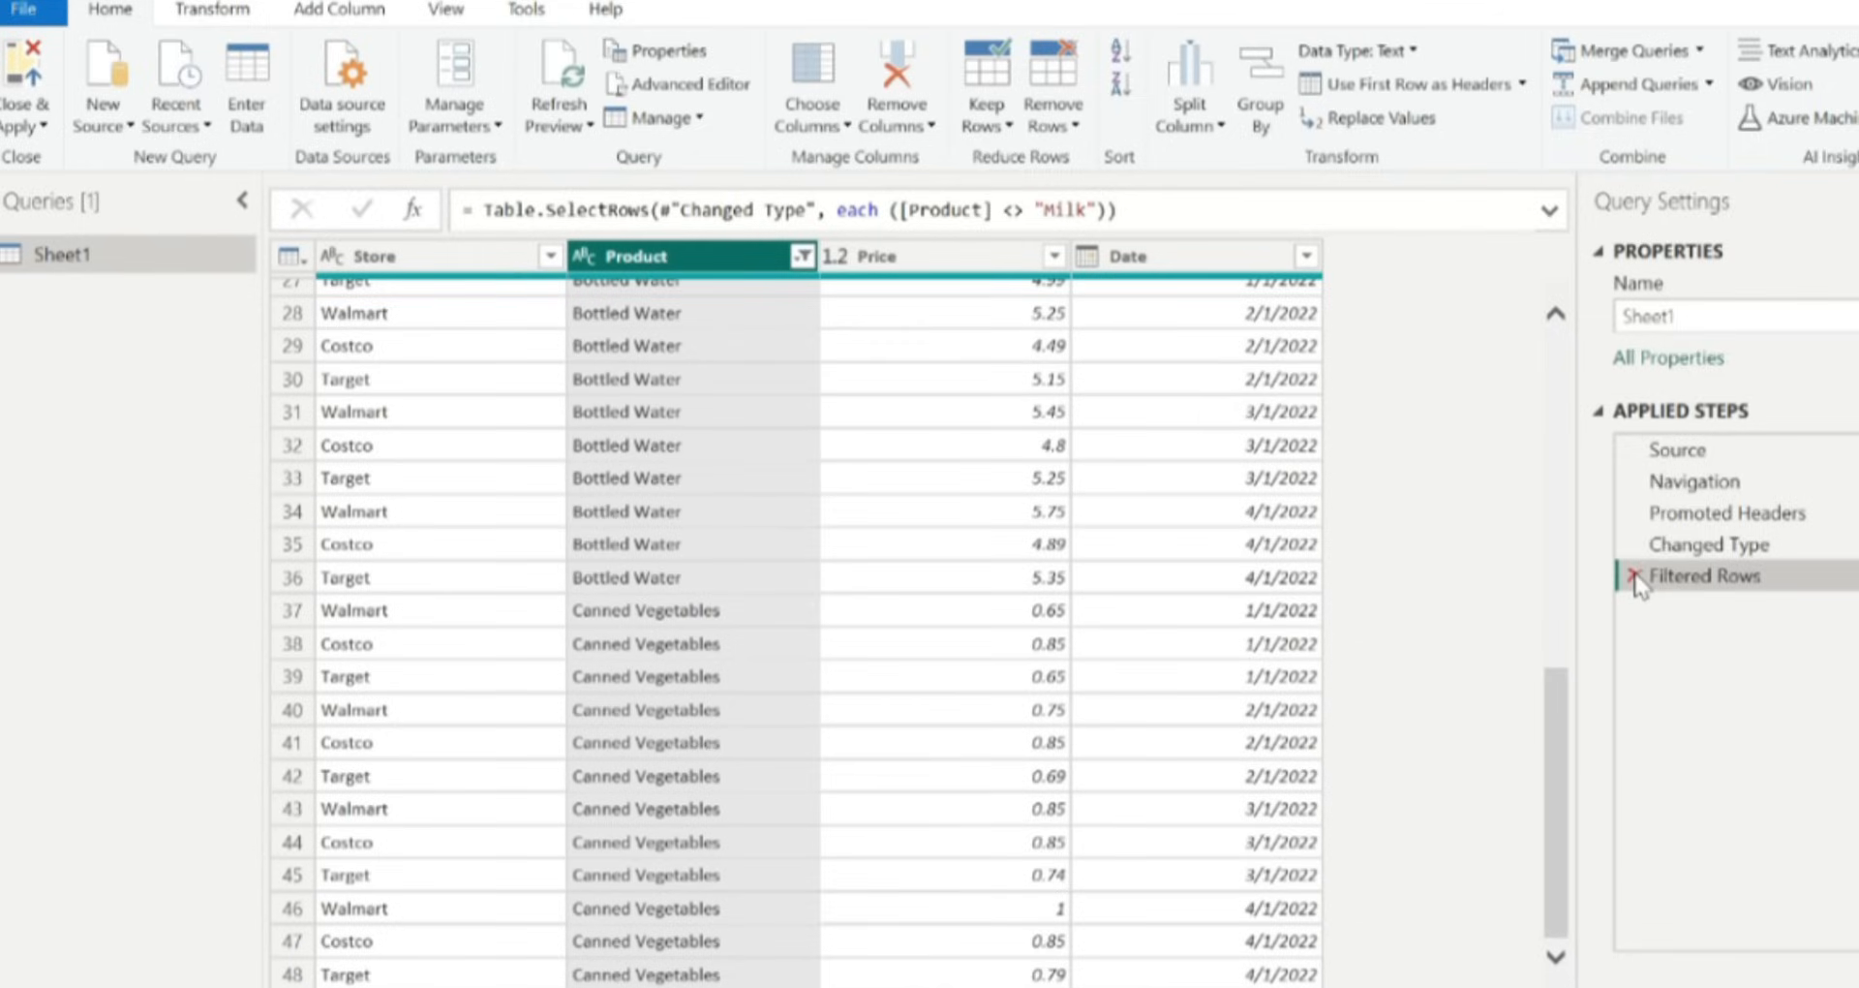
{"action": "left_click", "coordinate": [1635, 578]}
Filter the Product column again to exclude Milk.
{"action": "scroll", "coordinate": [1344, 681], "scroll_direction": "down", "scroll_amount": 12}
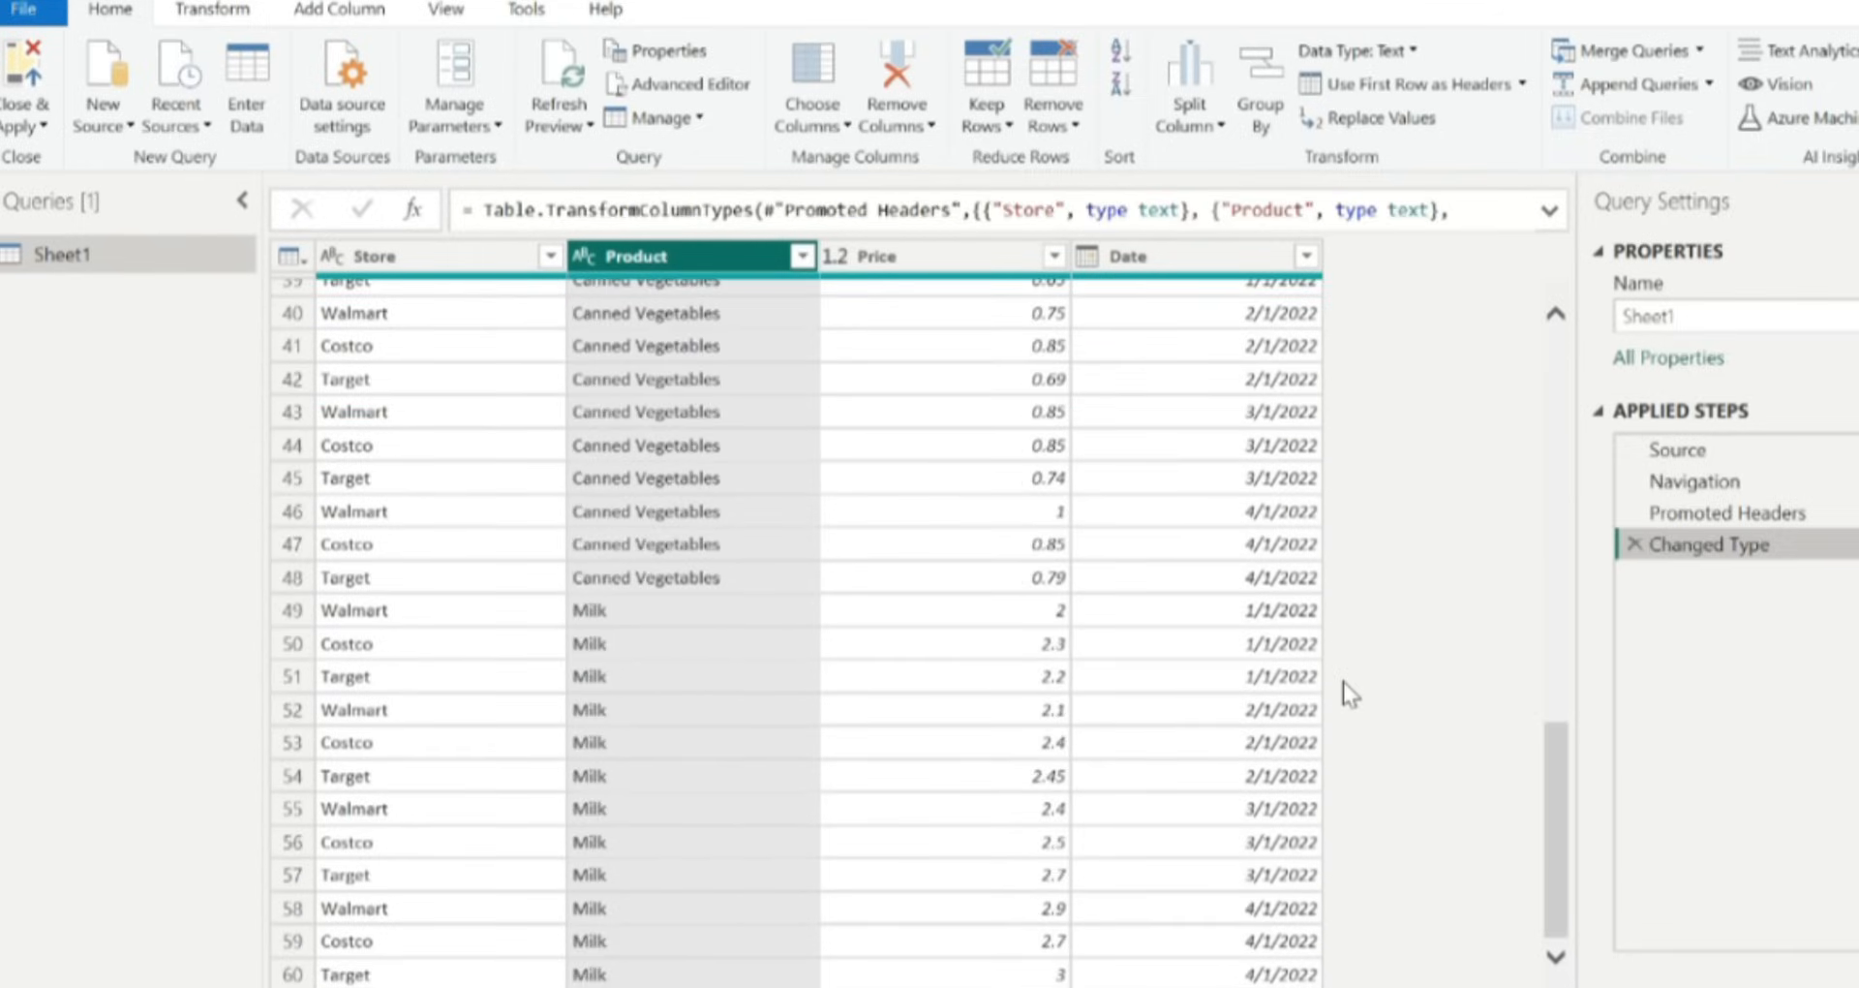
{"action": "scroll", "coordinate": [1344, 682], "scroll_direction": "up", "scroll_amount": 3}
{"action": "scroll", "coordinate": [1343, 682], "scroll_direction": "down", "scroll_amount": 3}
{"action": "left_click", "coordinate": [802, 255]}
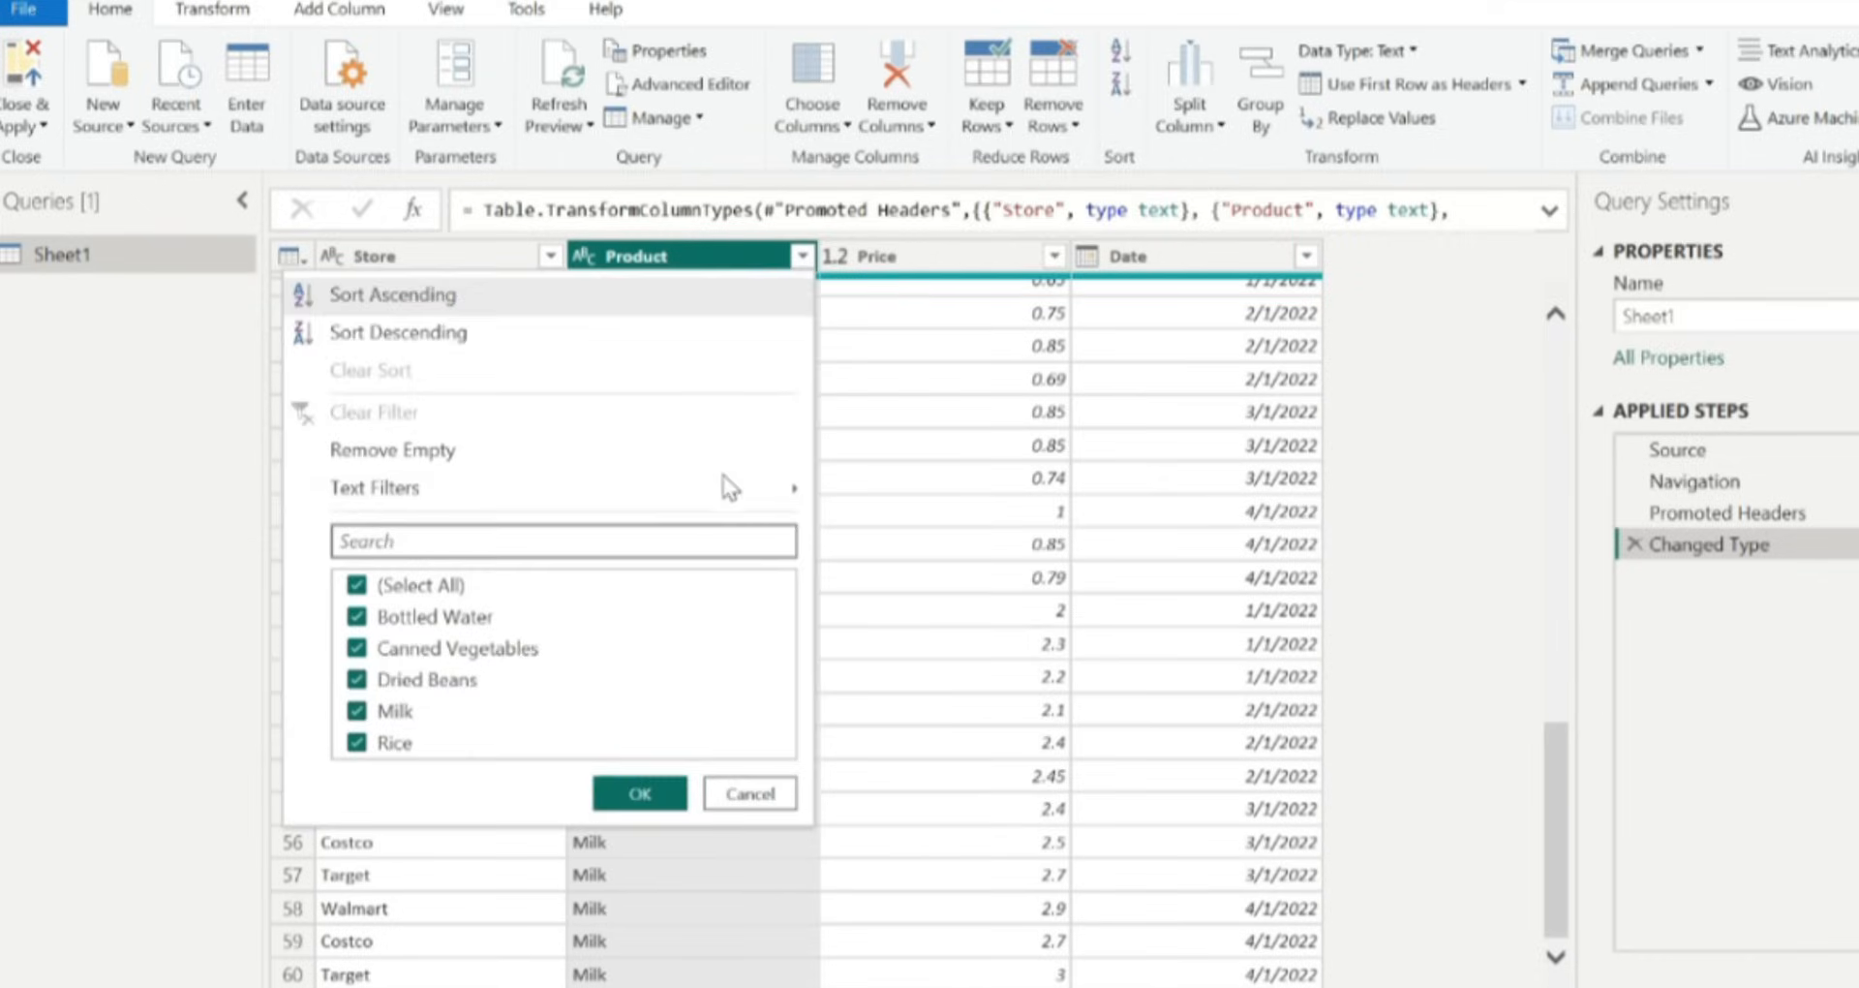
{"action": "left_click", "coordinate": [364, 718]}
{"action": "left_click", "coordinate": [642, 796]}
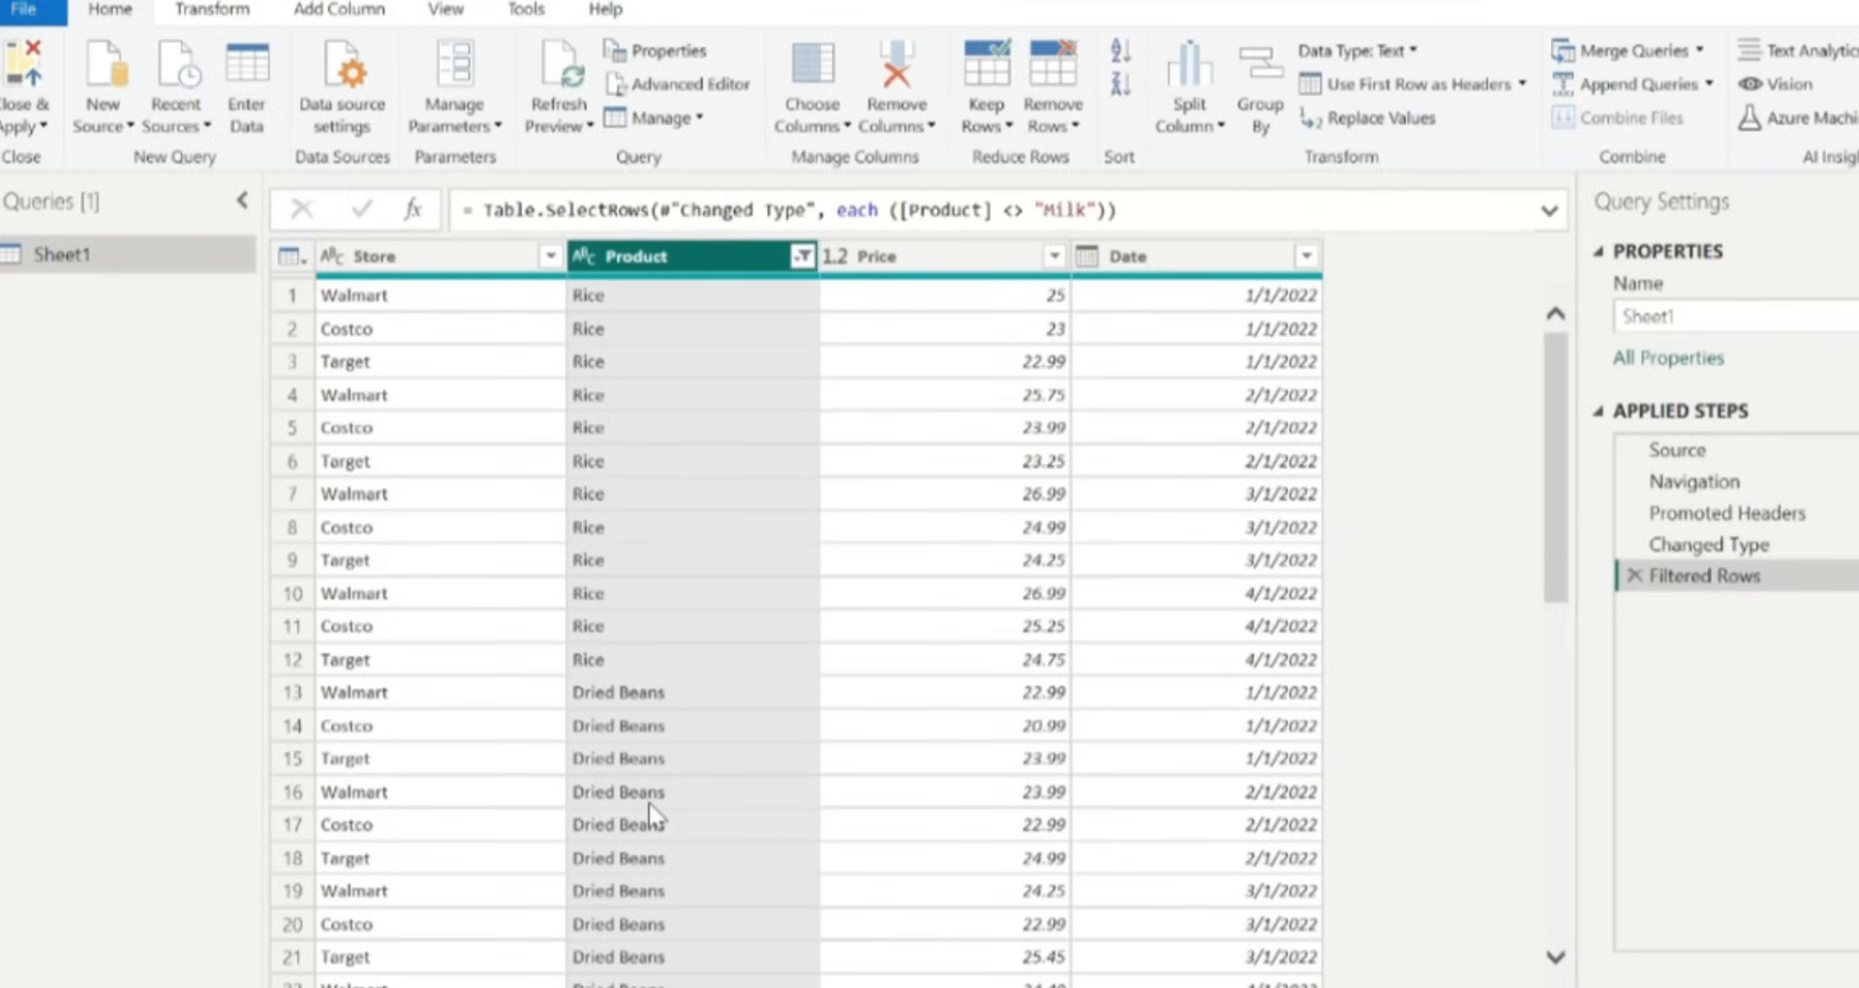
Rename the Date column to Date_purchased.
{"action": "left_click", "coordinate": [1203, 260]}
{"action": "right_click", "coordinate": [1185, 261]}
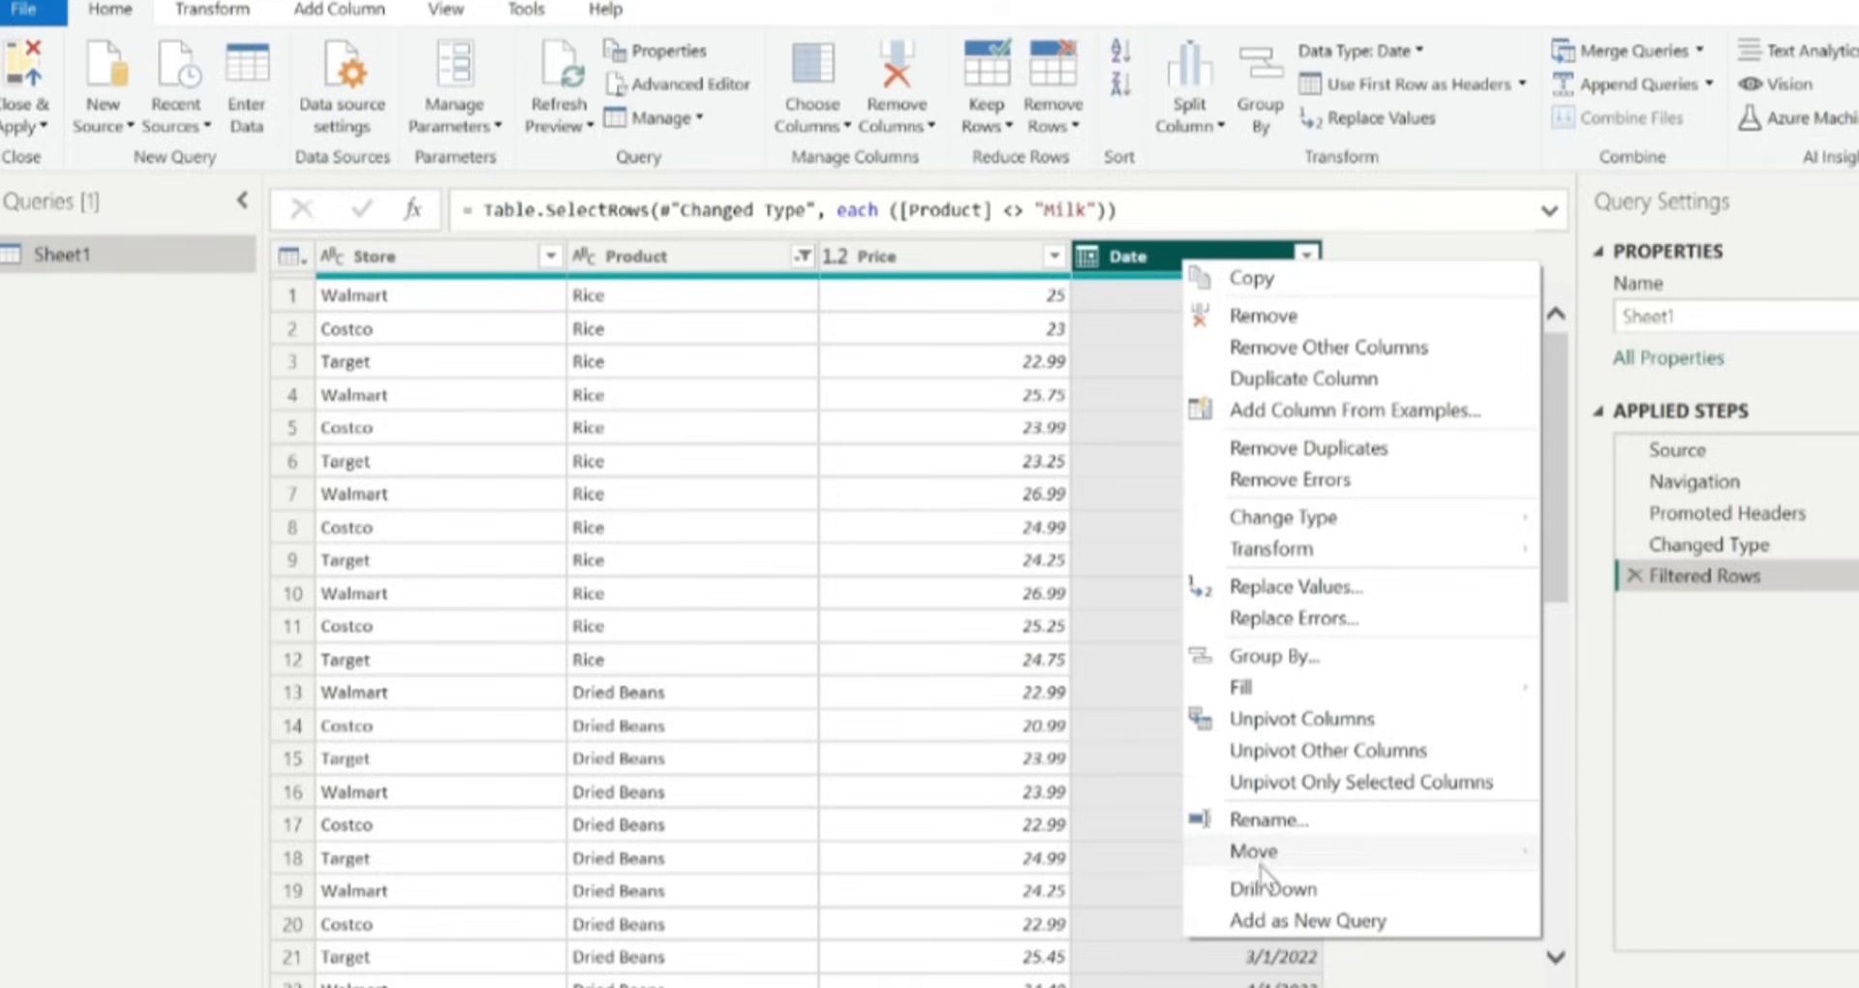
{"action": "left_click", "coordinate": [1272, 821]}
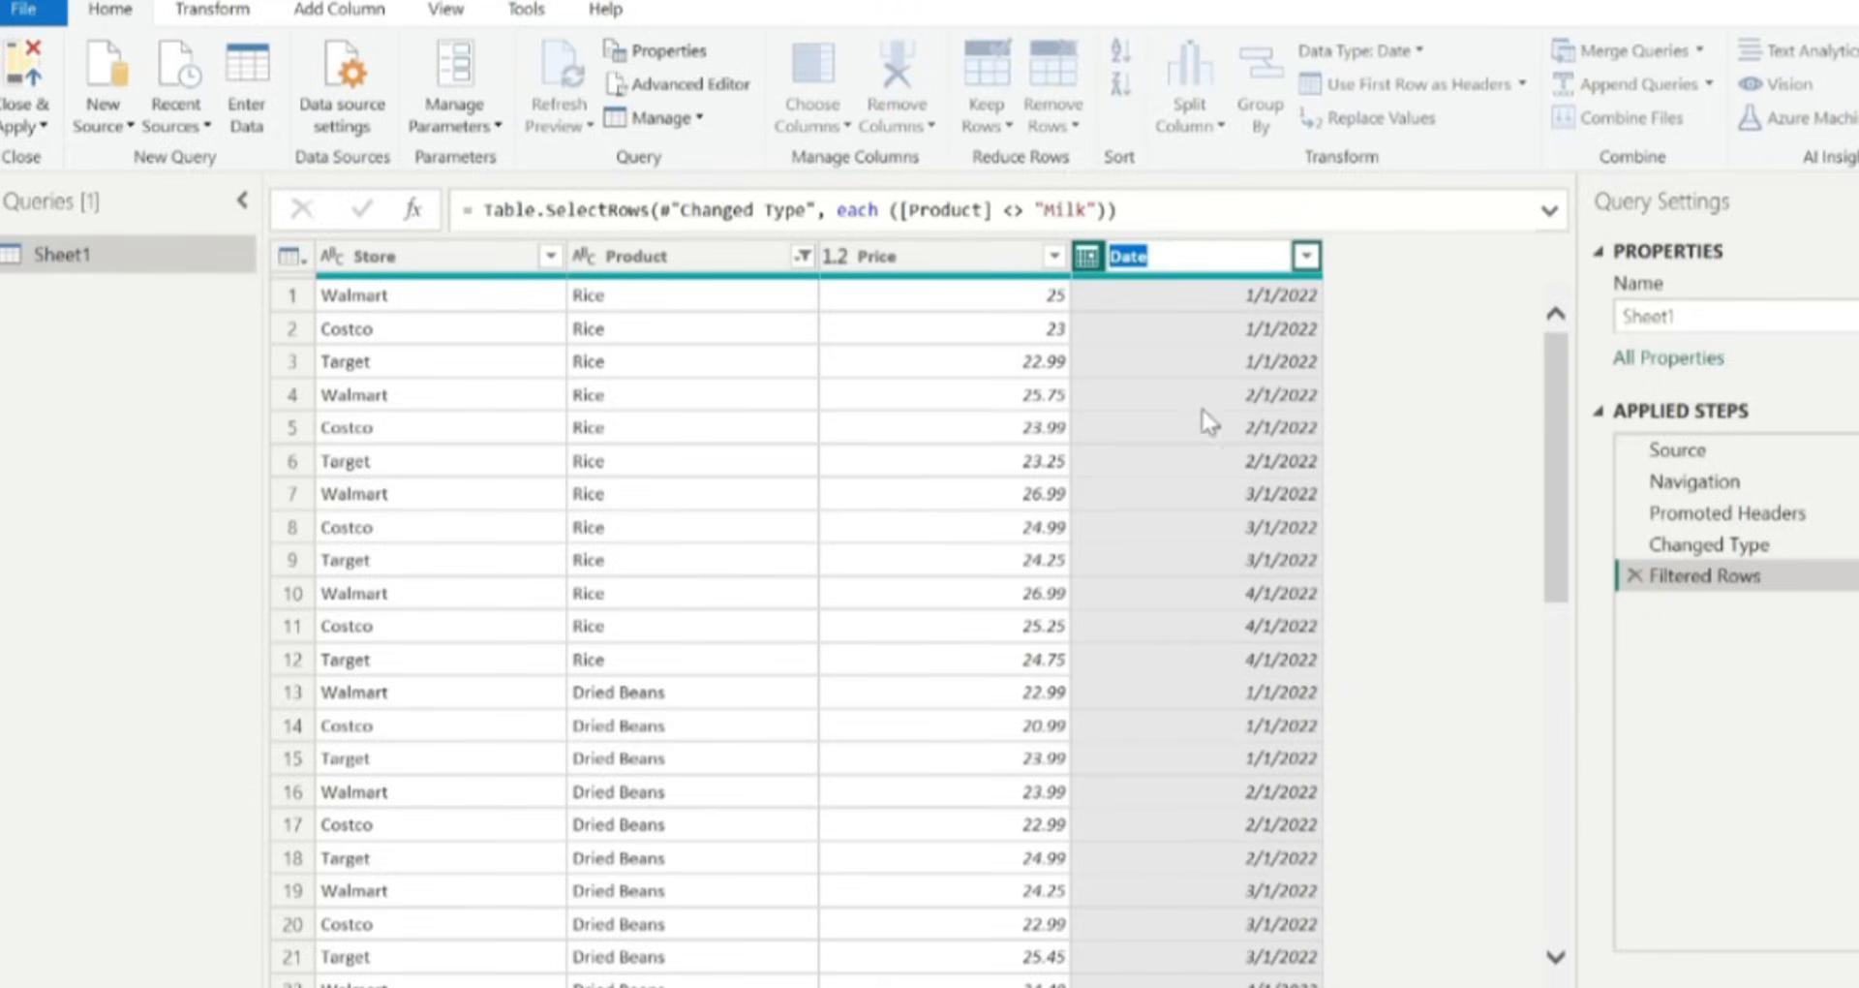
{"action": "left_click", "coordinate": [1180, 254]}
{"action": "type", "text": "_purchased"}
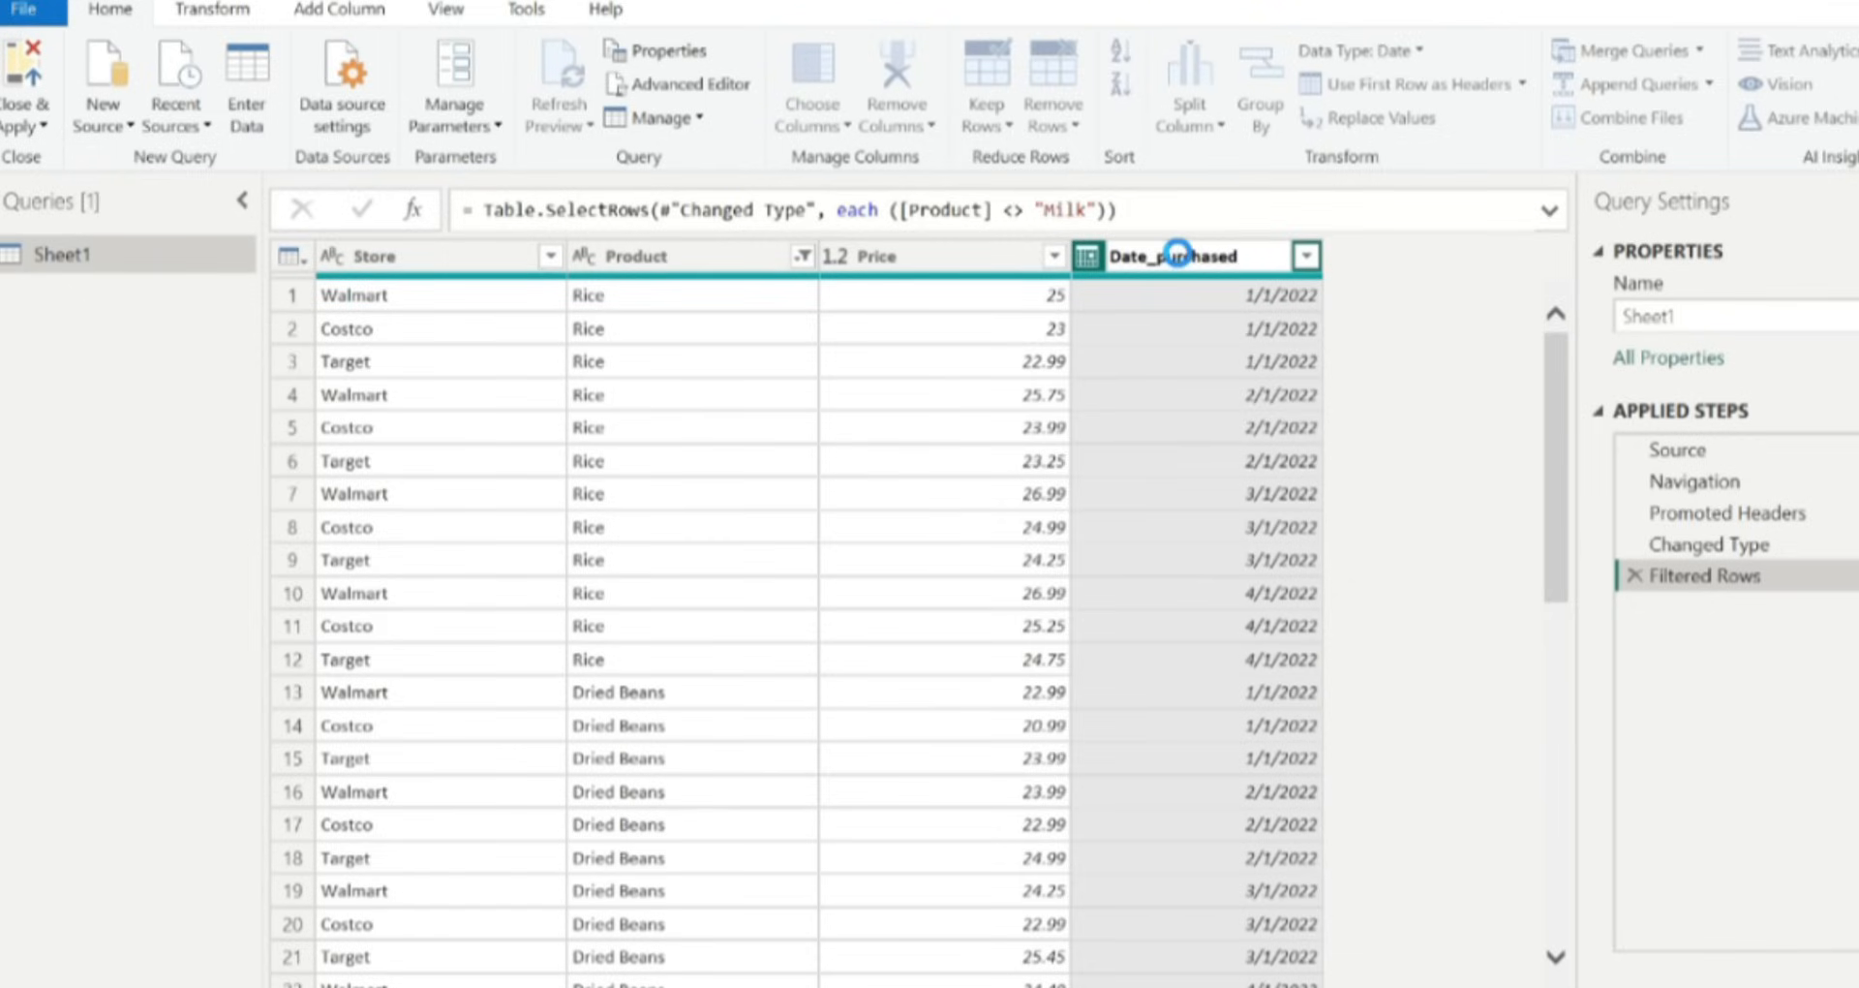
{"action": "key", "text": "Return"}
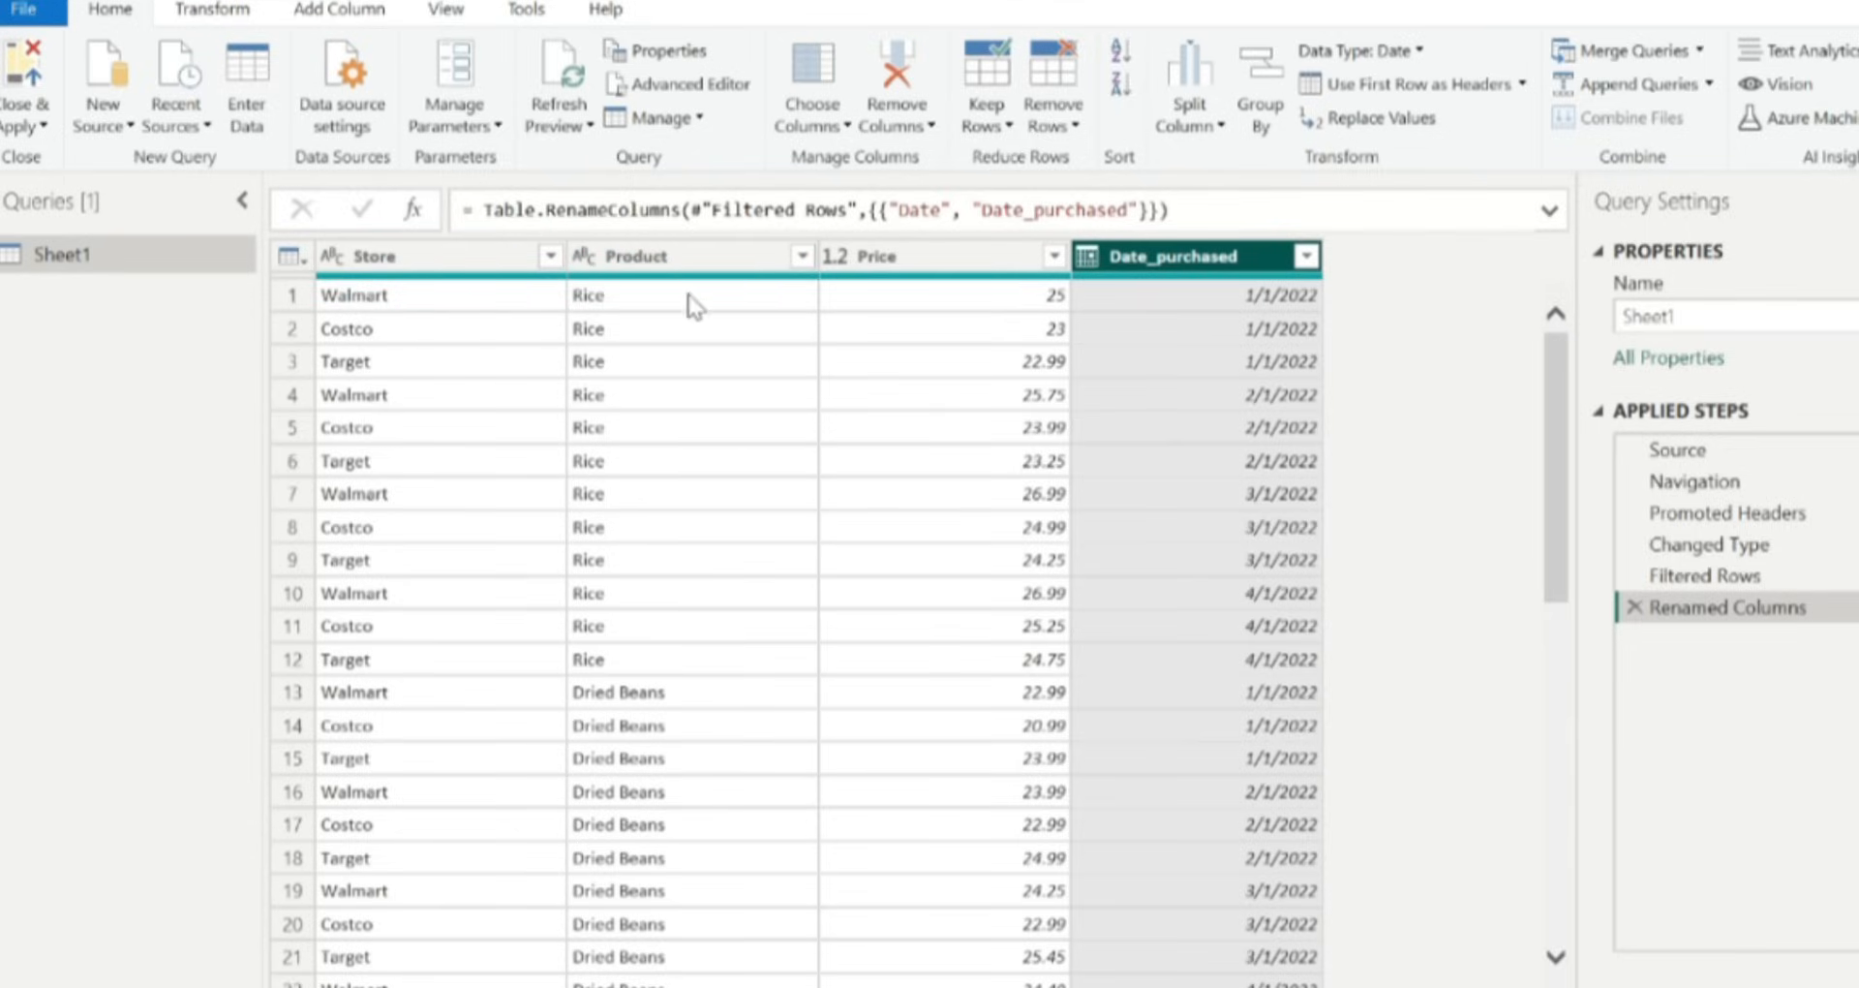
Change the Price column's data type to Fixed decimal number and scroll through the rows to review it.
{"action": "left_click", "coordinate": [836, 255]}
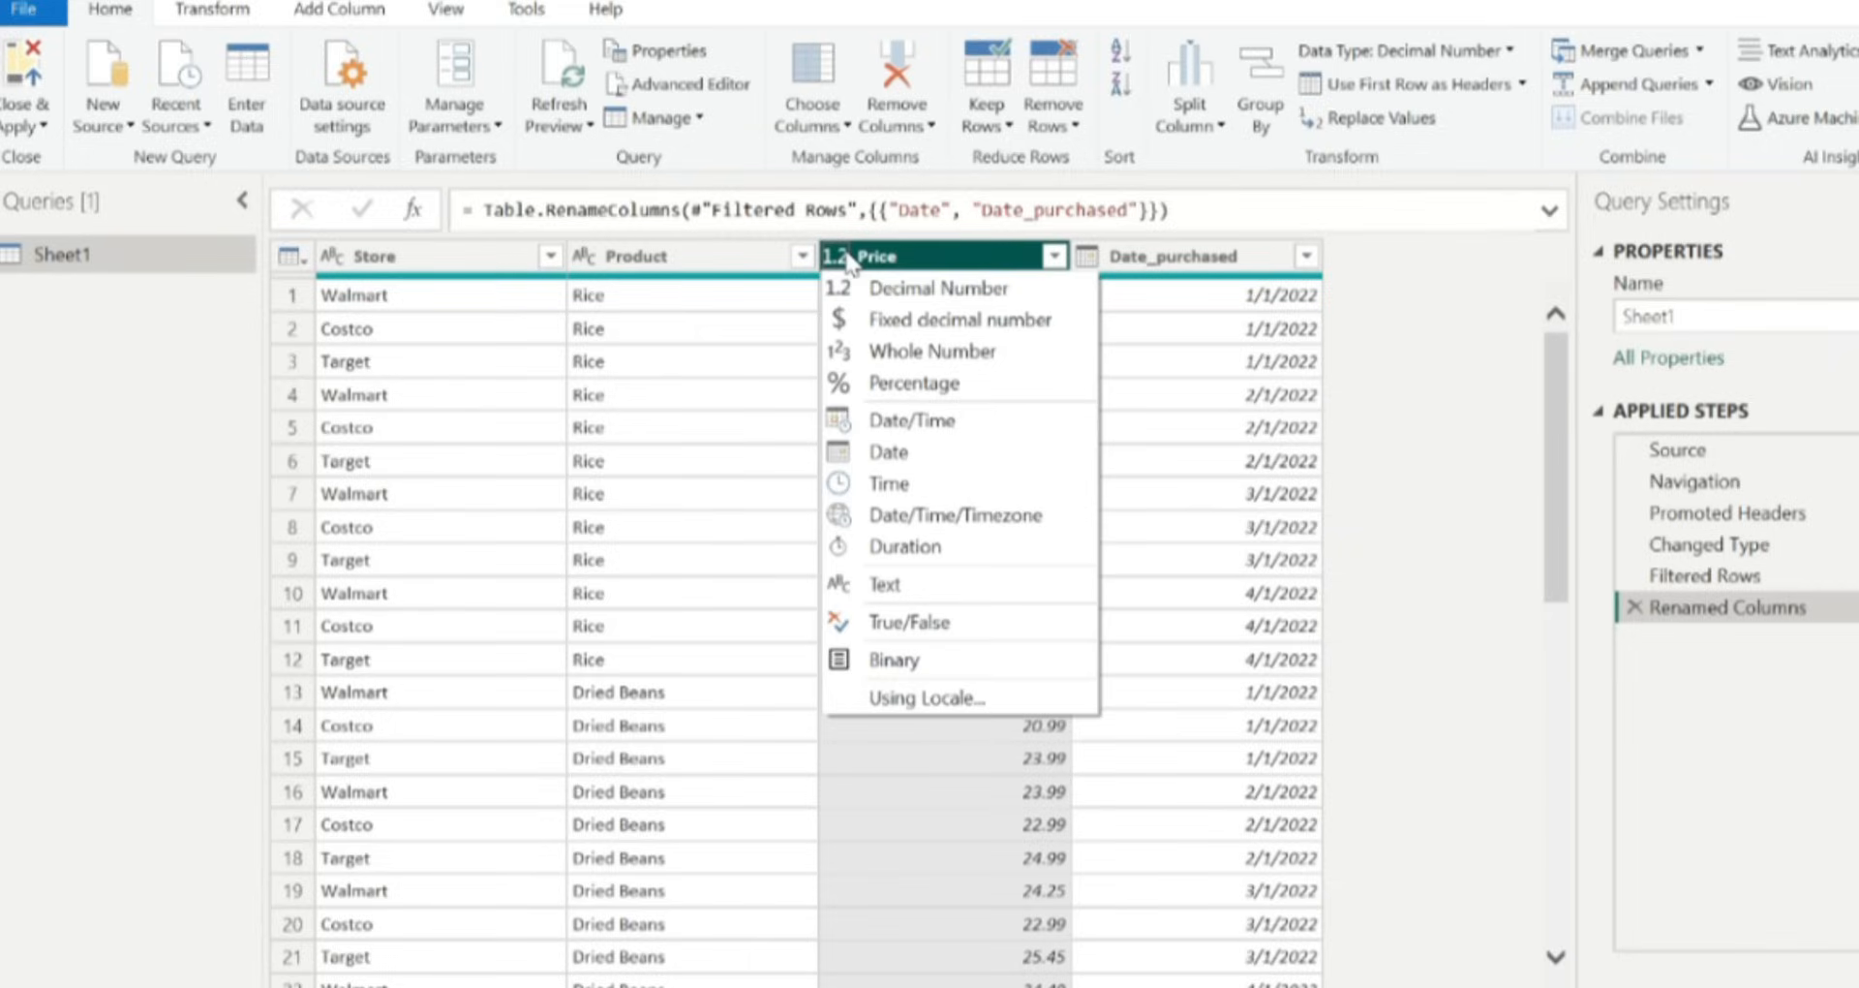
{"action": "left_click", "coordinate": [869, 320]}
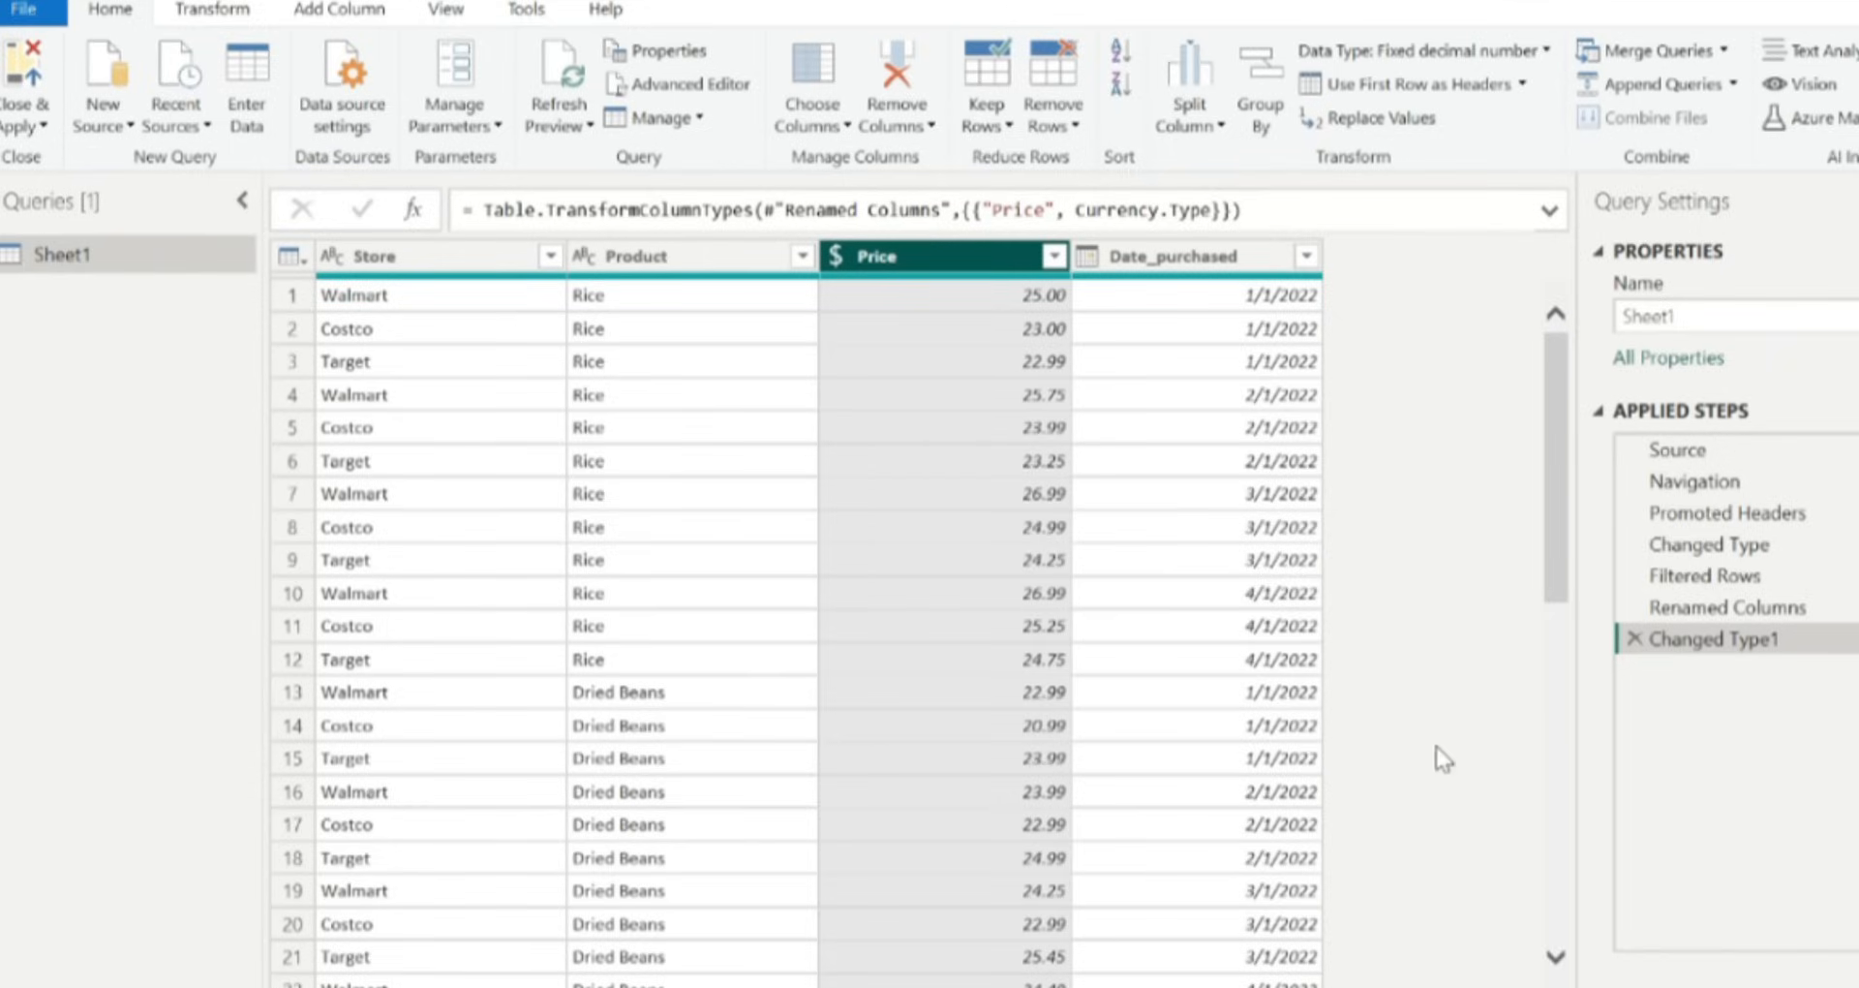
{"action": "scroll", "coordinate": [1269, 780], "scroll_direction": "down", "scroll_amount": 5}
{"action": "scroll", "coordinate": [1268, 780], "scroll_direction": "down", "scroll_amount": 3}
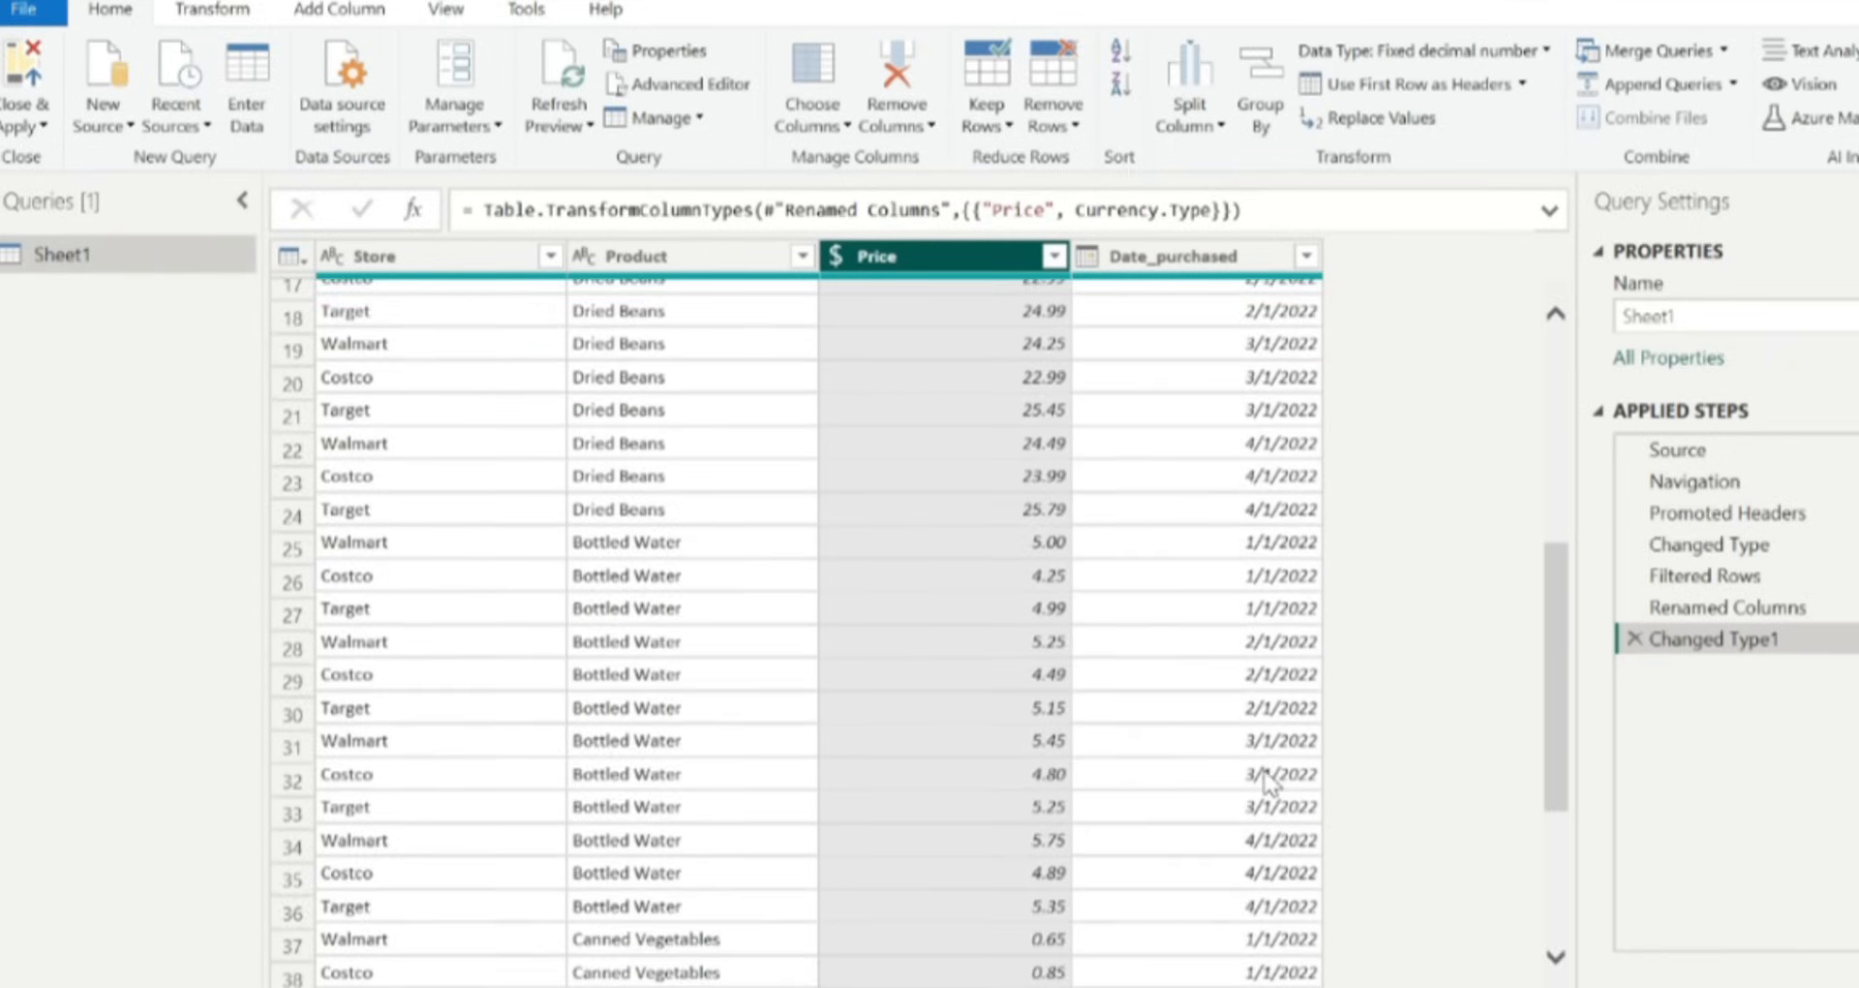
{"action": "scroll", "coordinate": [1268, 780], "scroll_direction": "down", "scroll_amount": 1}
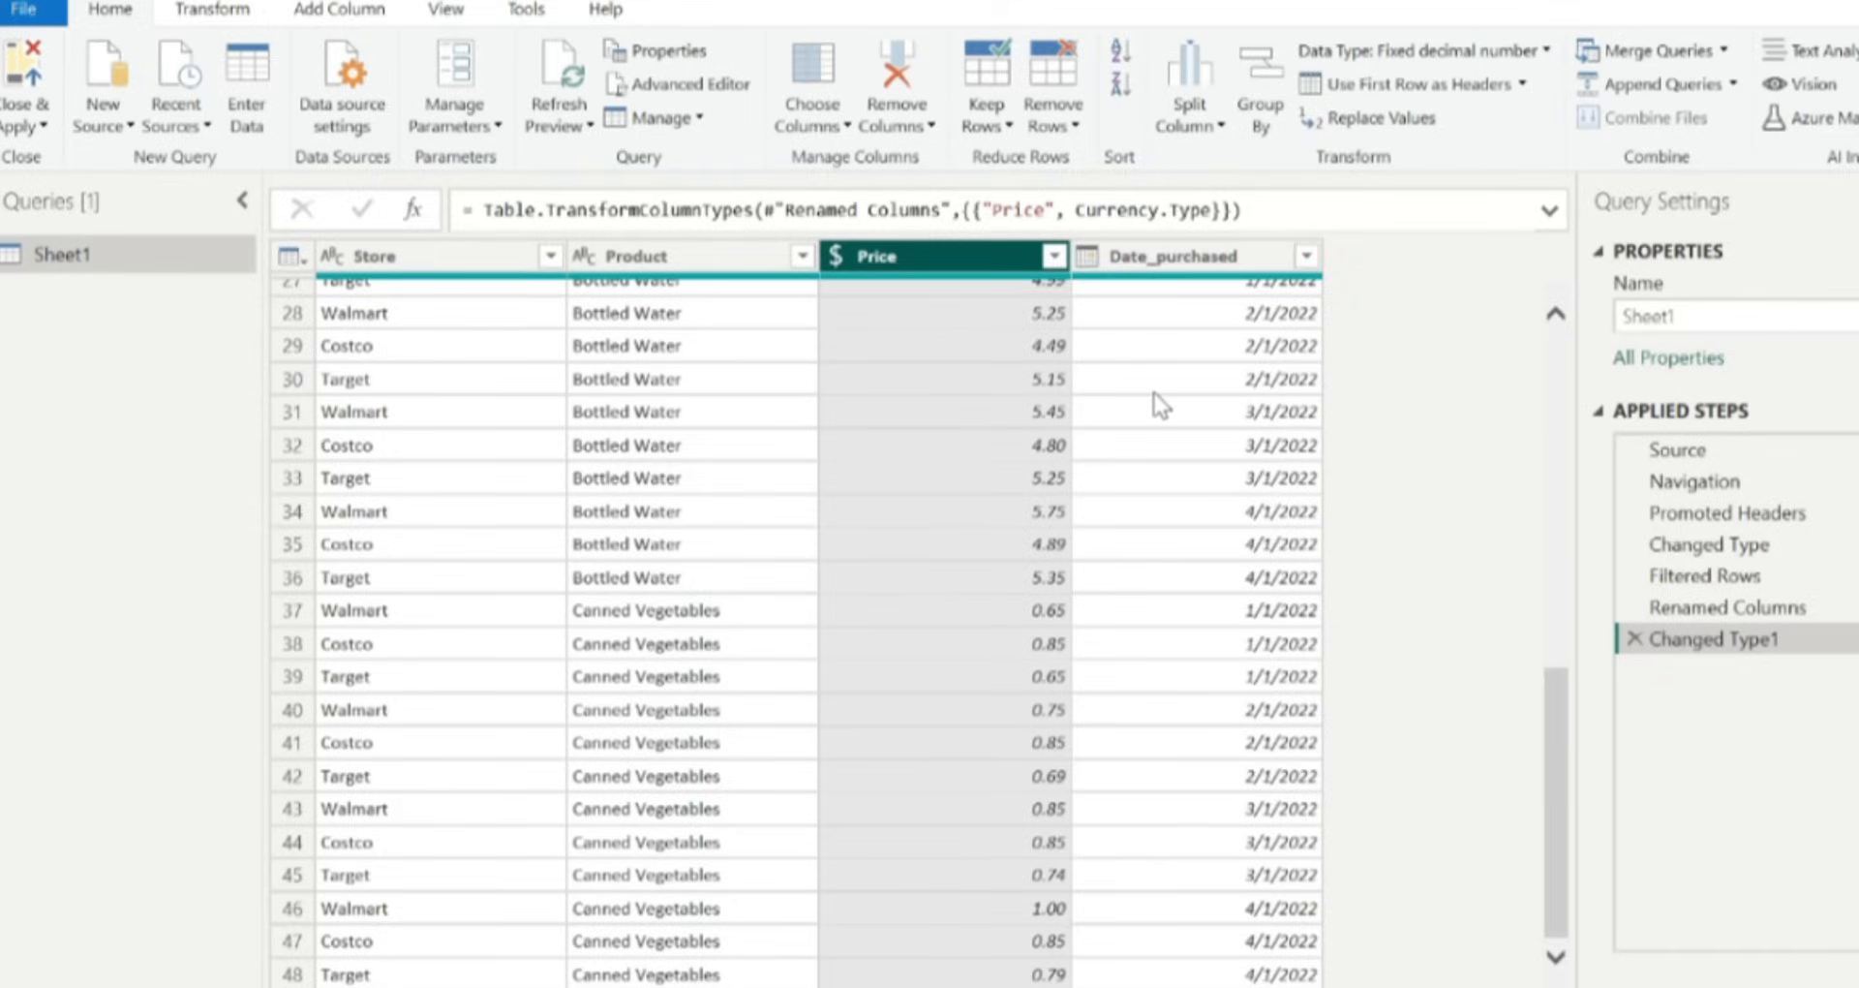
{"action": "scroll", "coordinate": [1154, 393], "scroll_direction": "up", "scroll_amount": 9}
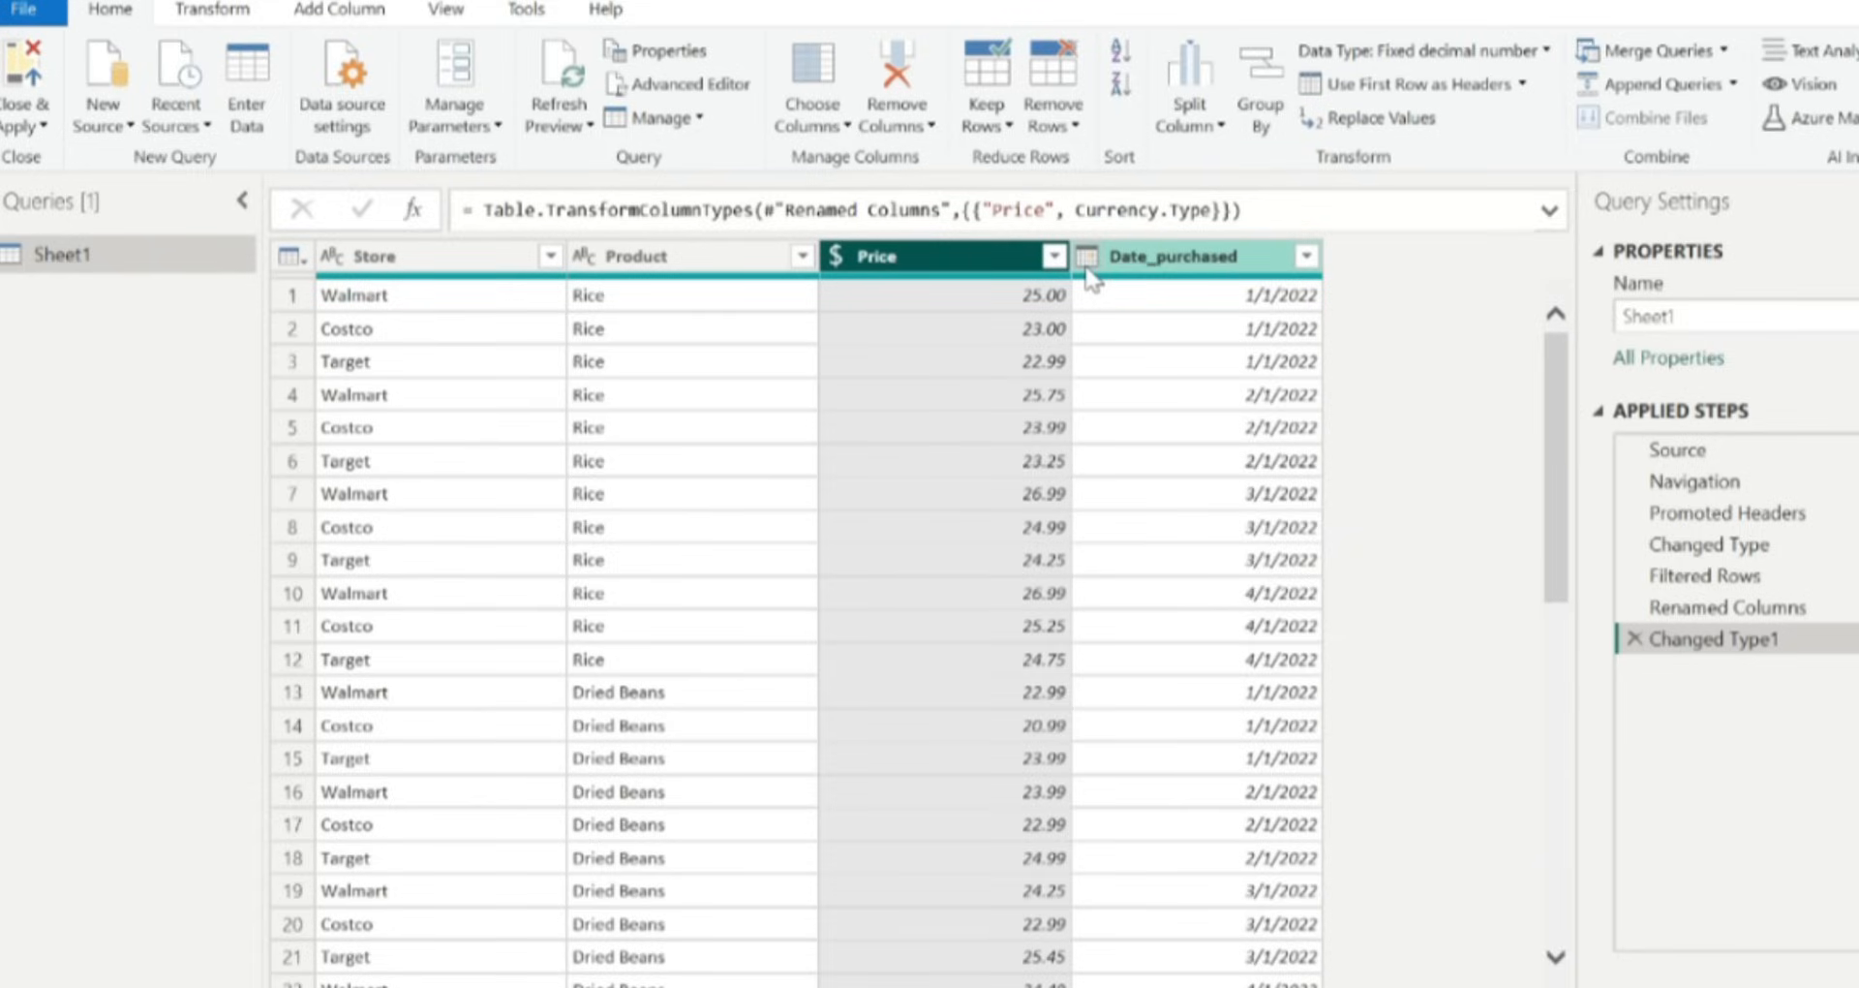
Close and apply the query changes, then expand the Sheet1 table in the Data pane.
{"action": "left_click", "coordinate": [27, 70]}
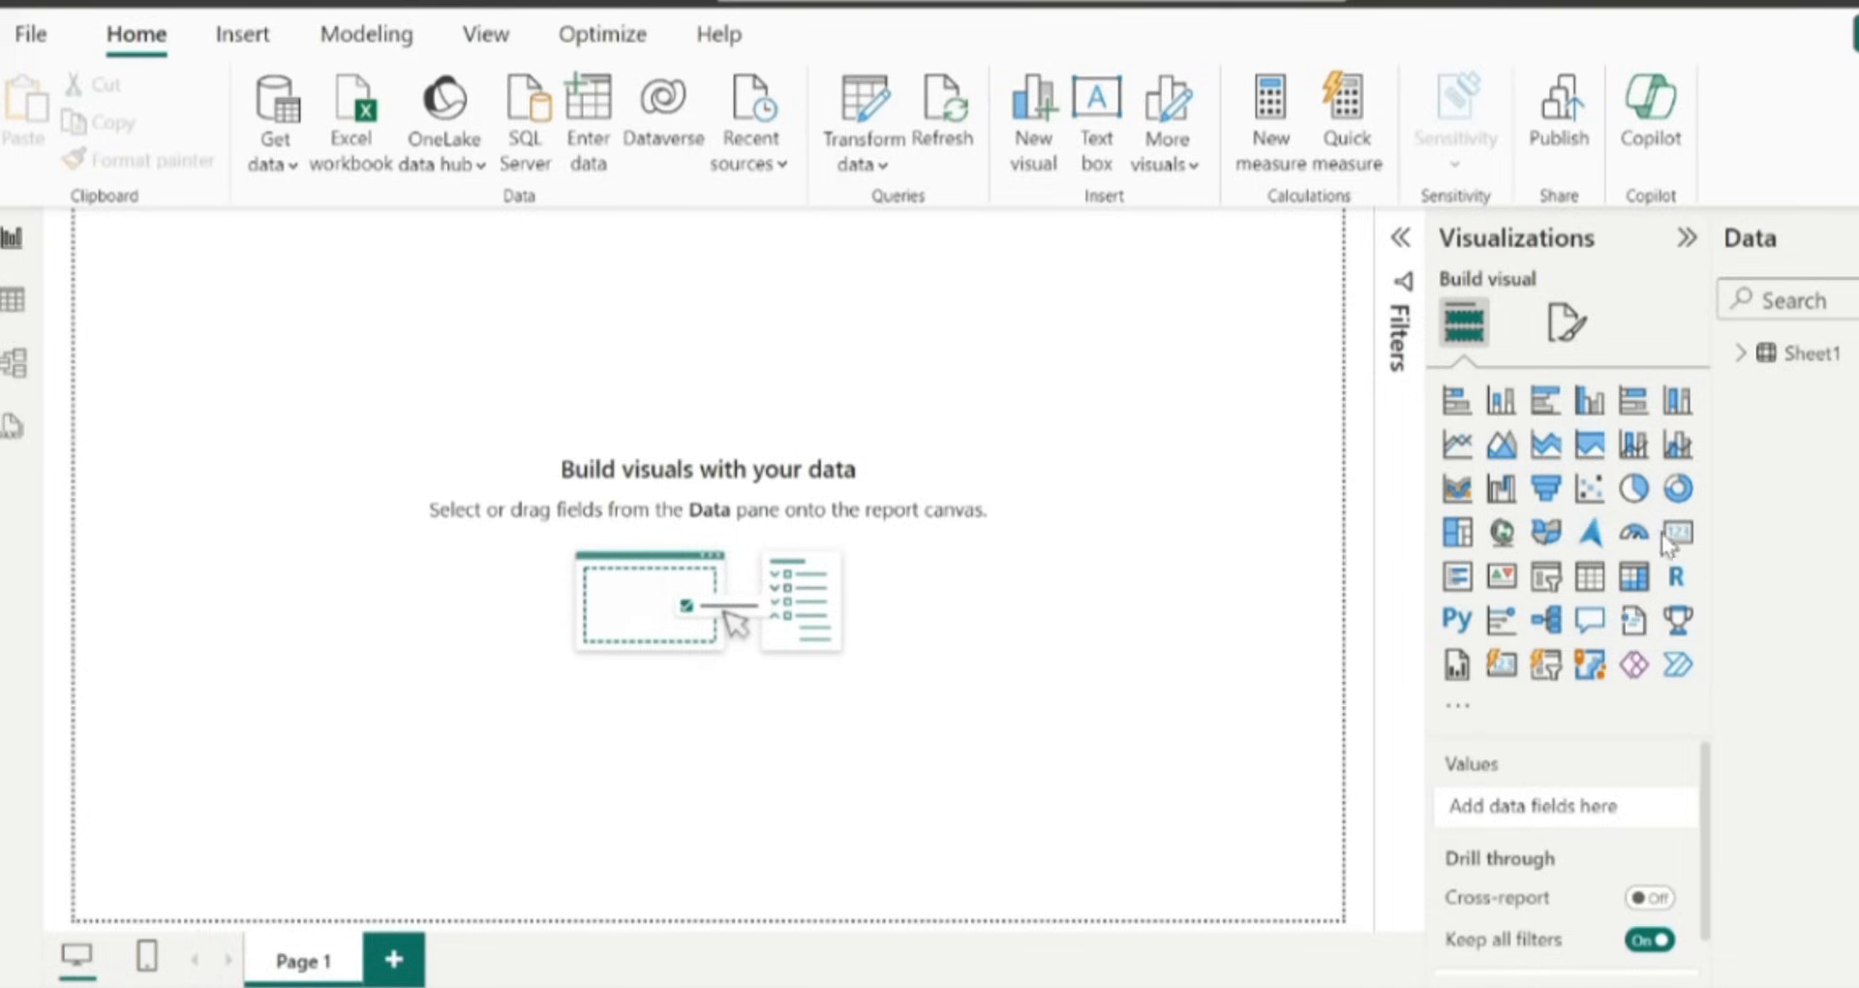
{"action": "left_click", "coordinate": [1735, 360]}
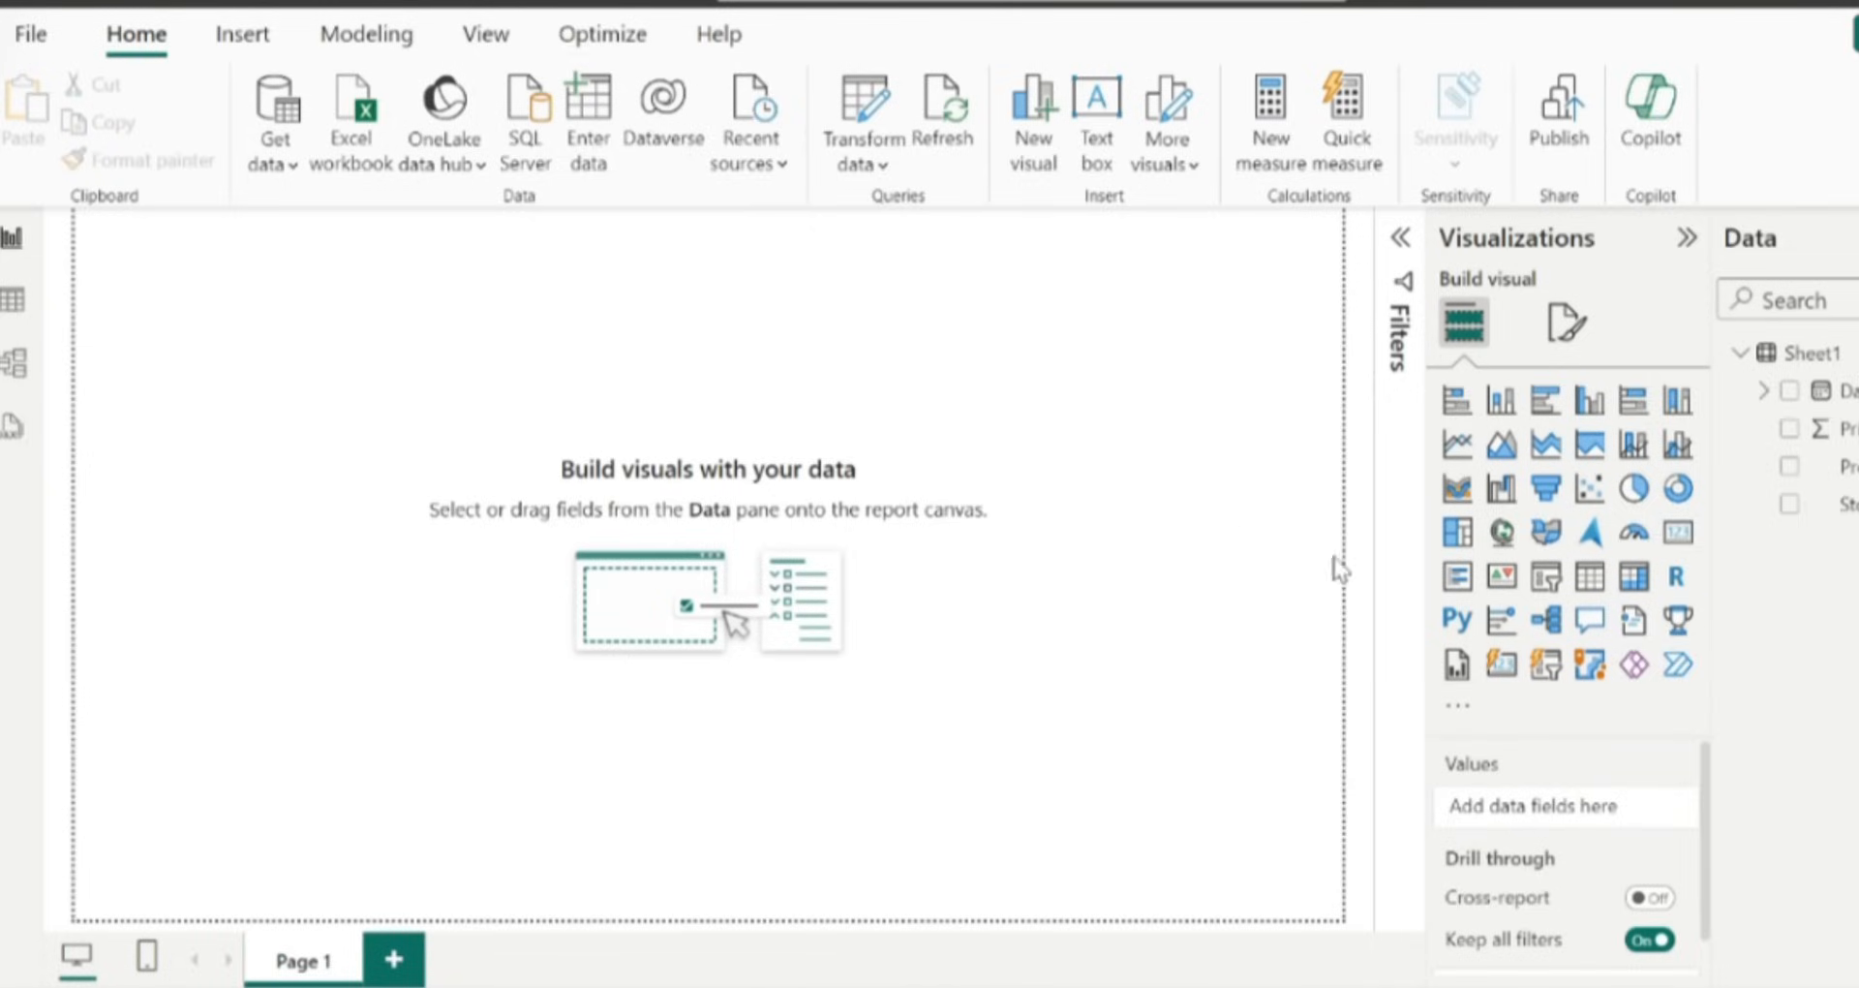
Switch to Table view and scroll through the loaded Sheet1 data.
{"action": "left_click", "coordinate": [15, 319]}
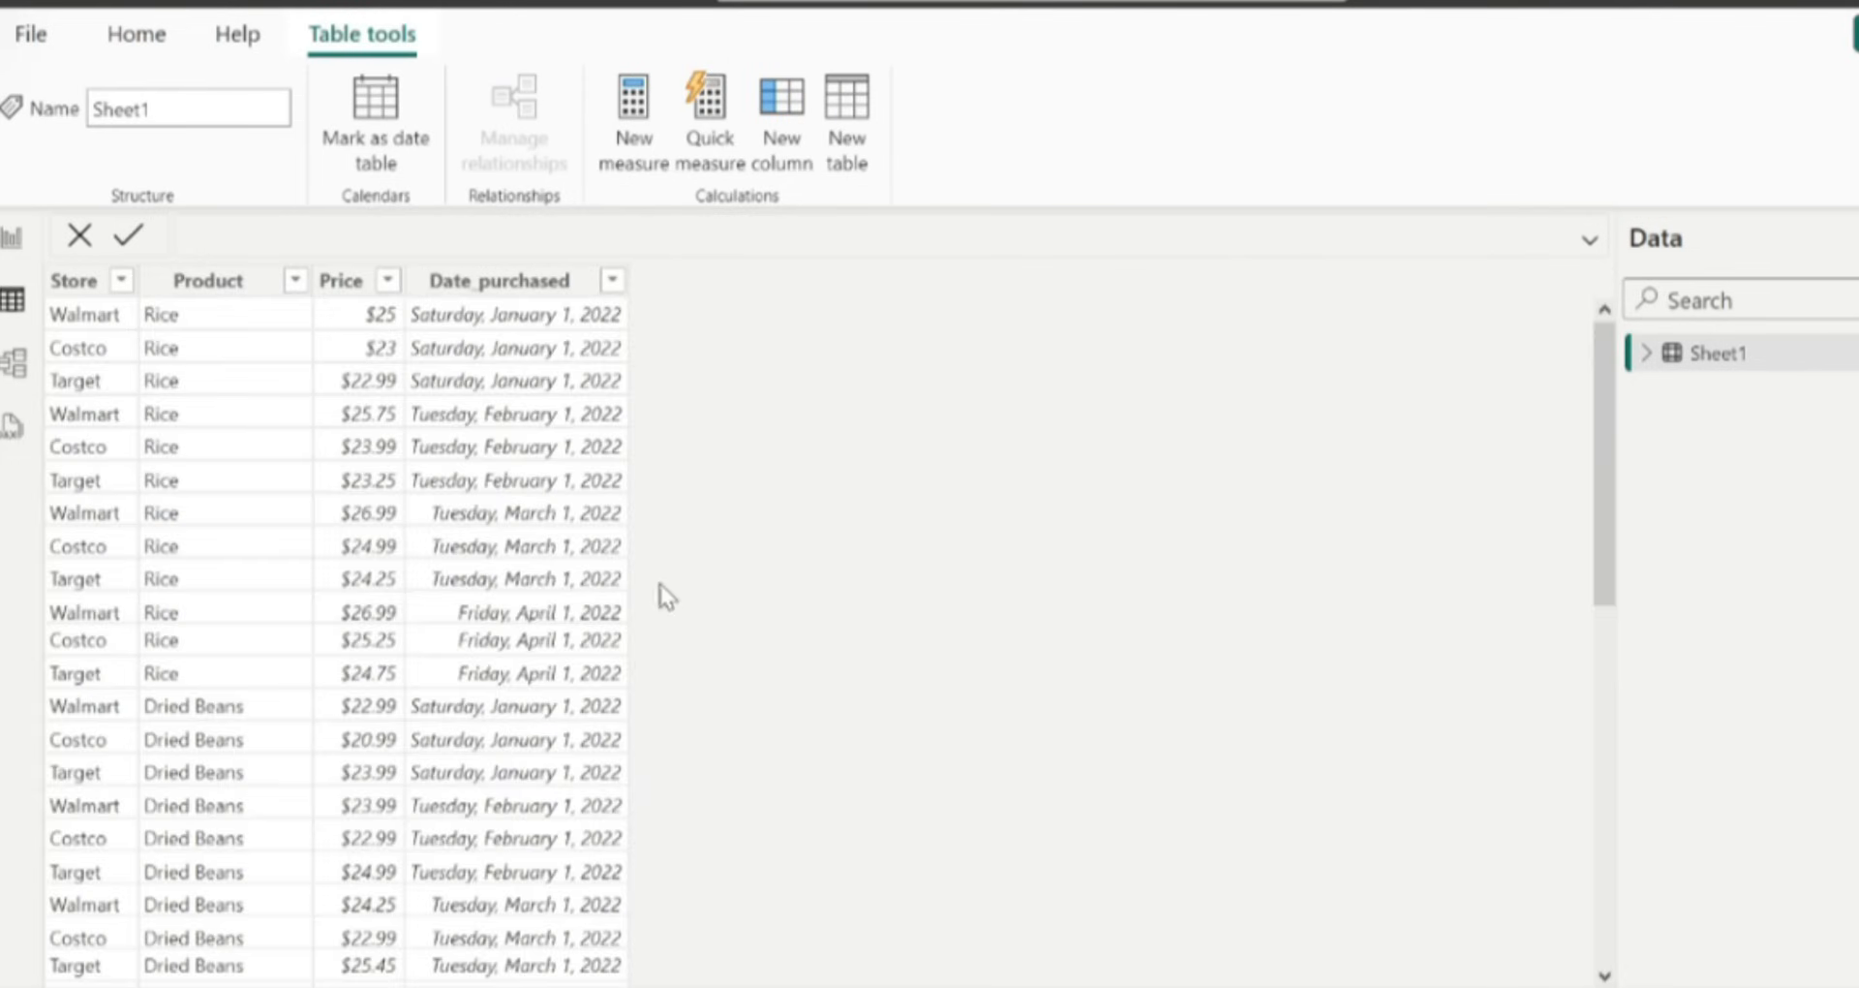
{"action": "scroll", "coordinate": [484, 595], "scroll_direction": "down", "scroll_amount": 7}
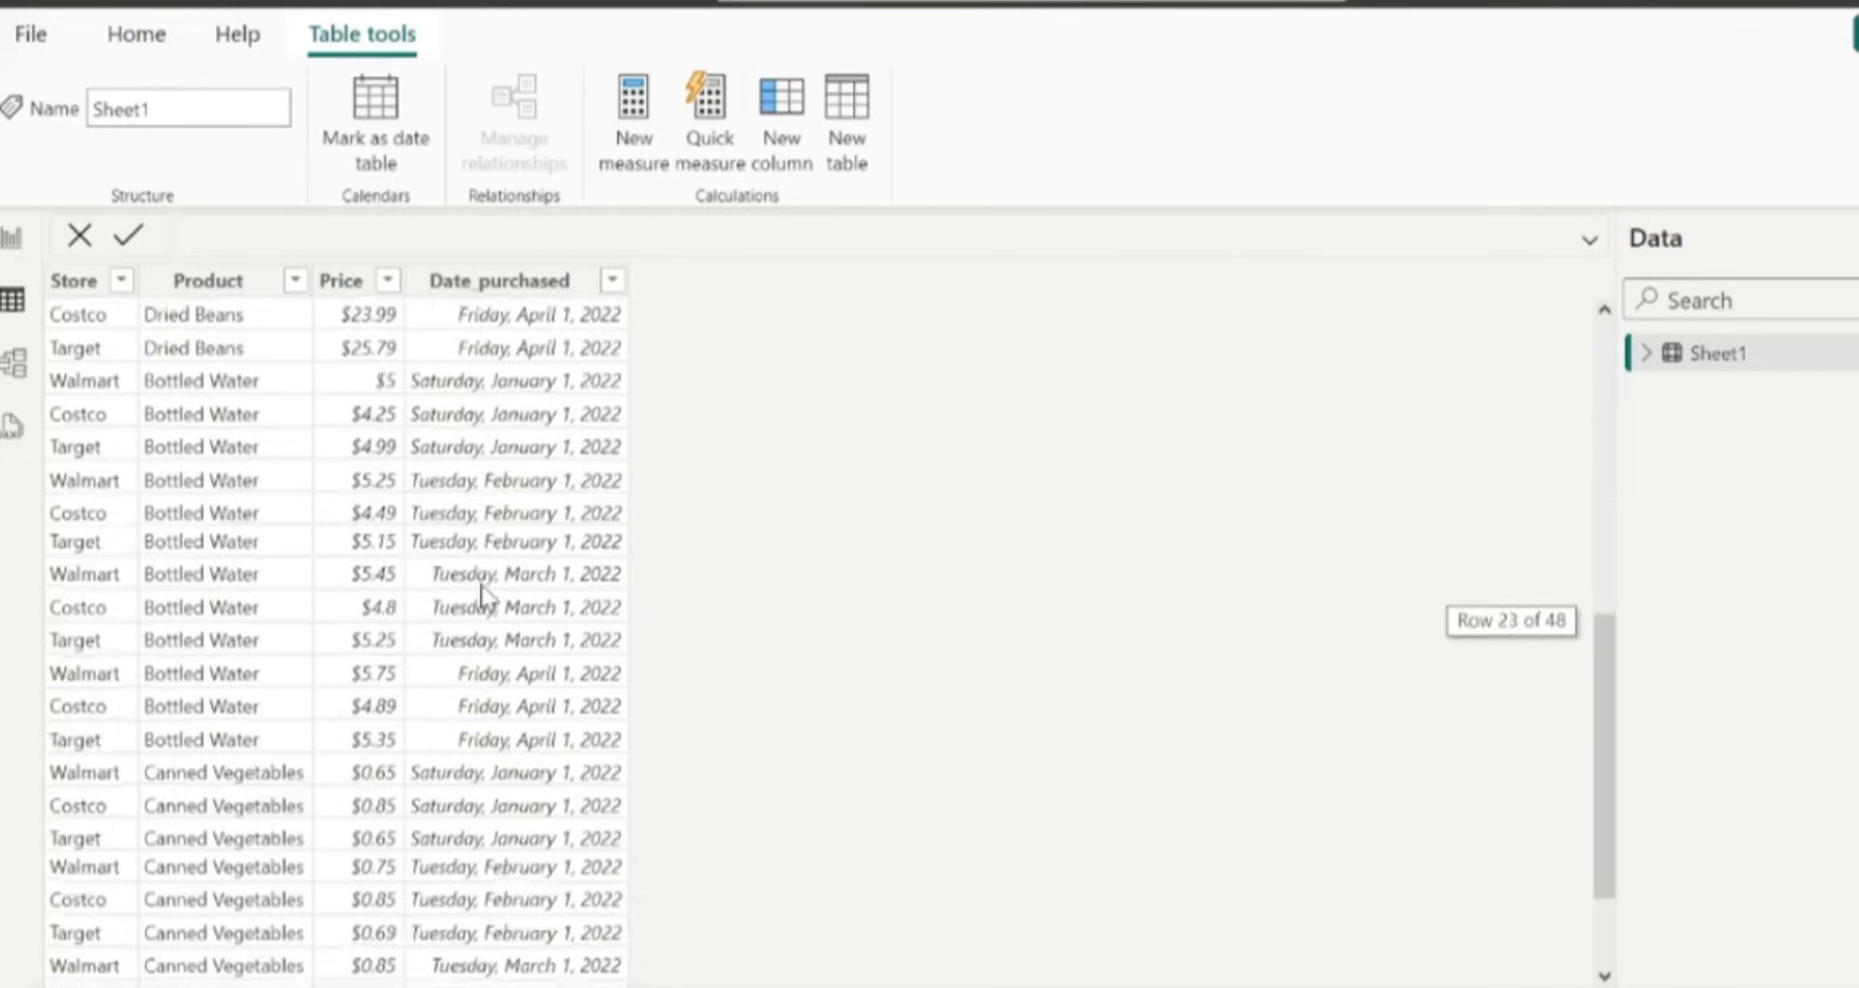
{"action": "scroll", "coordinate": [481, 592], "scroll_direction": "up", "scroll_amount": 7}
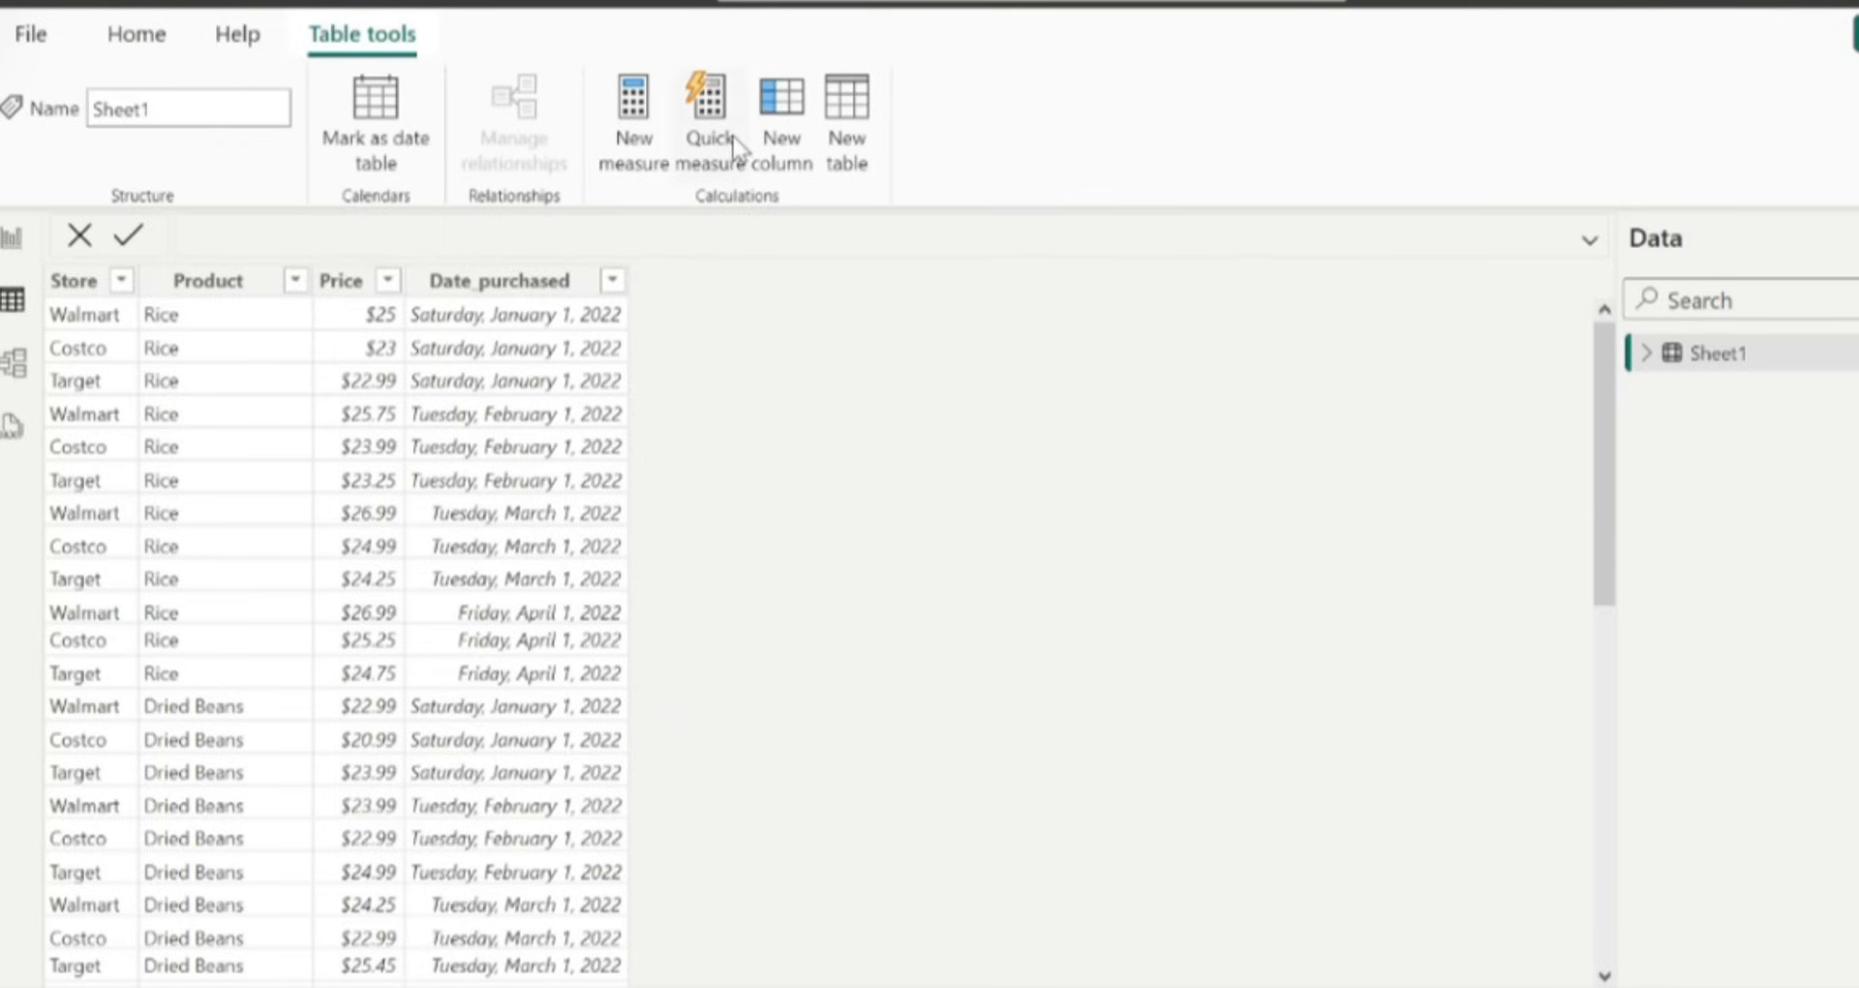
{"action": "left_click", "coordinate": [107, 50]}
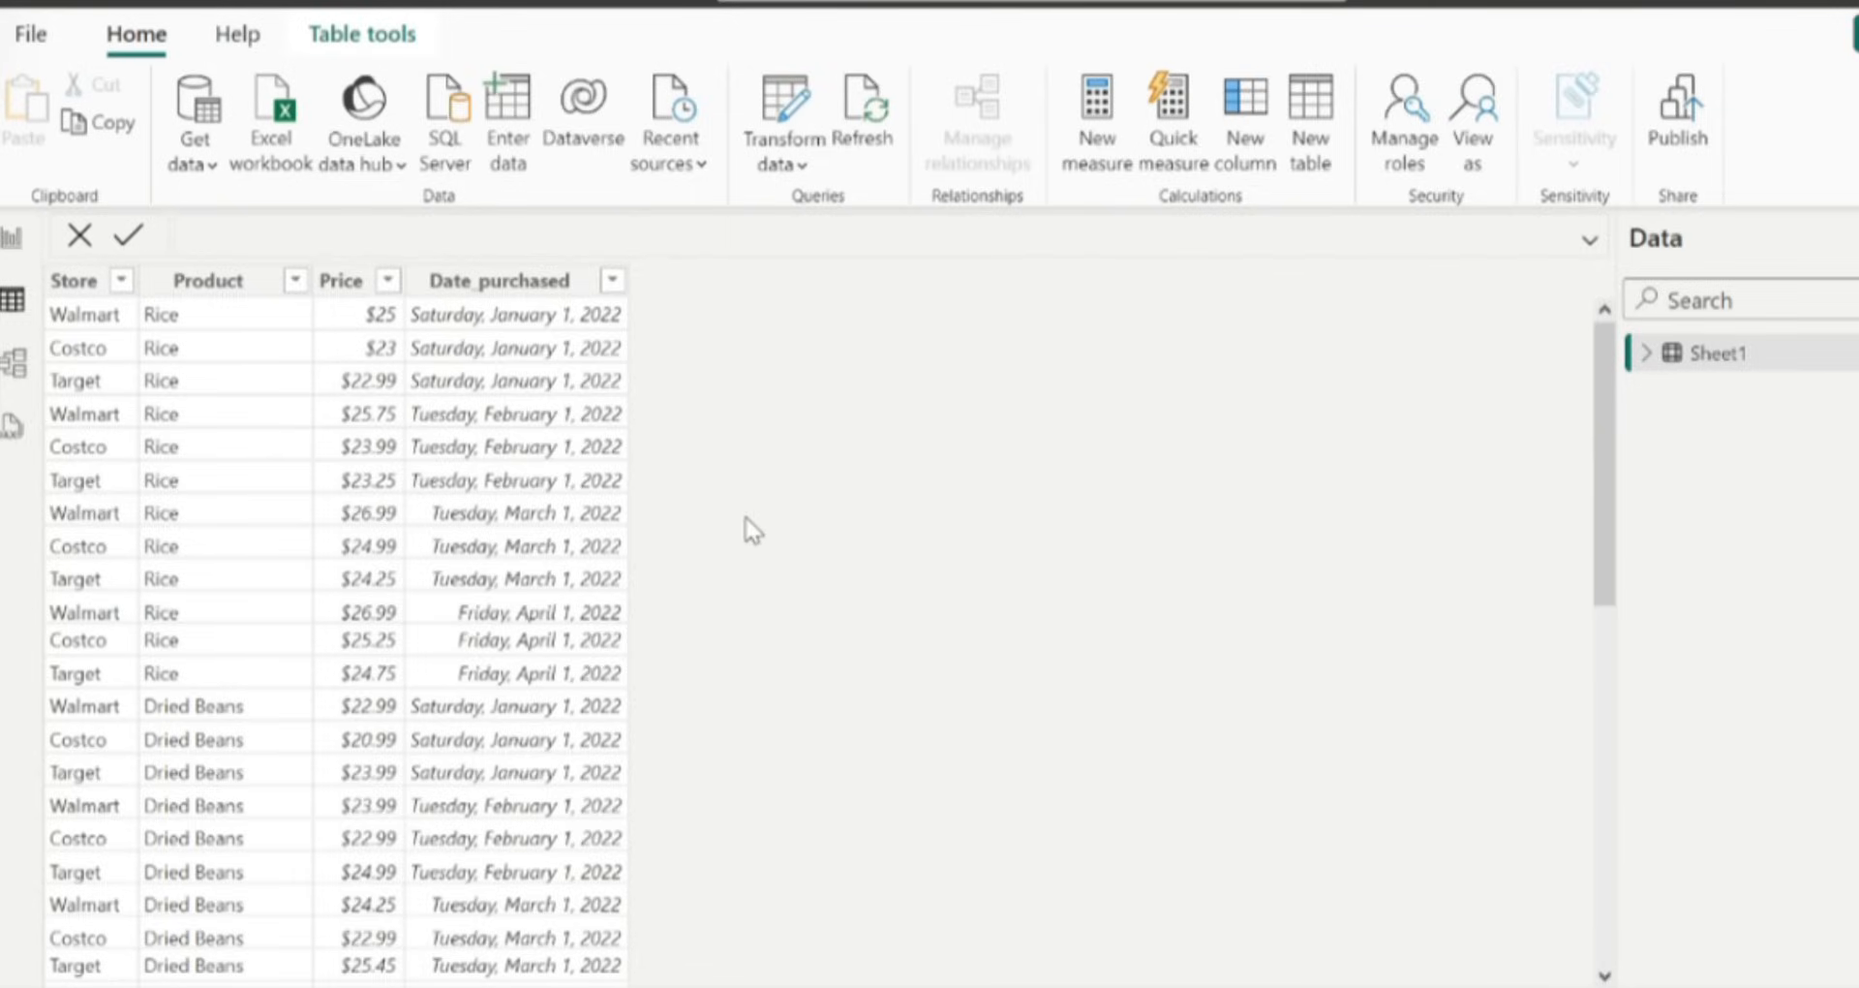
Open Model view, select the Sheet1 table card, then open DAX query view.
{"action": "left_click", "coordinate": [14, 364]}
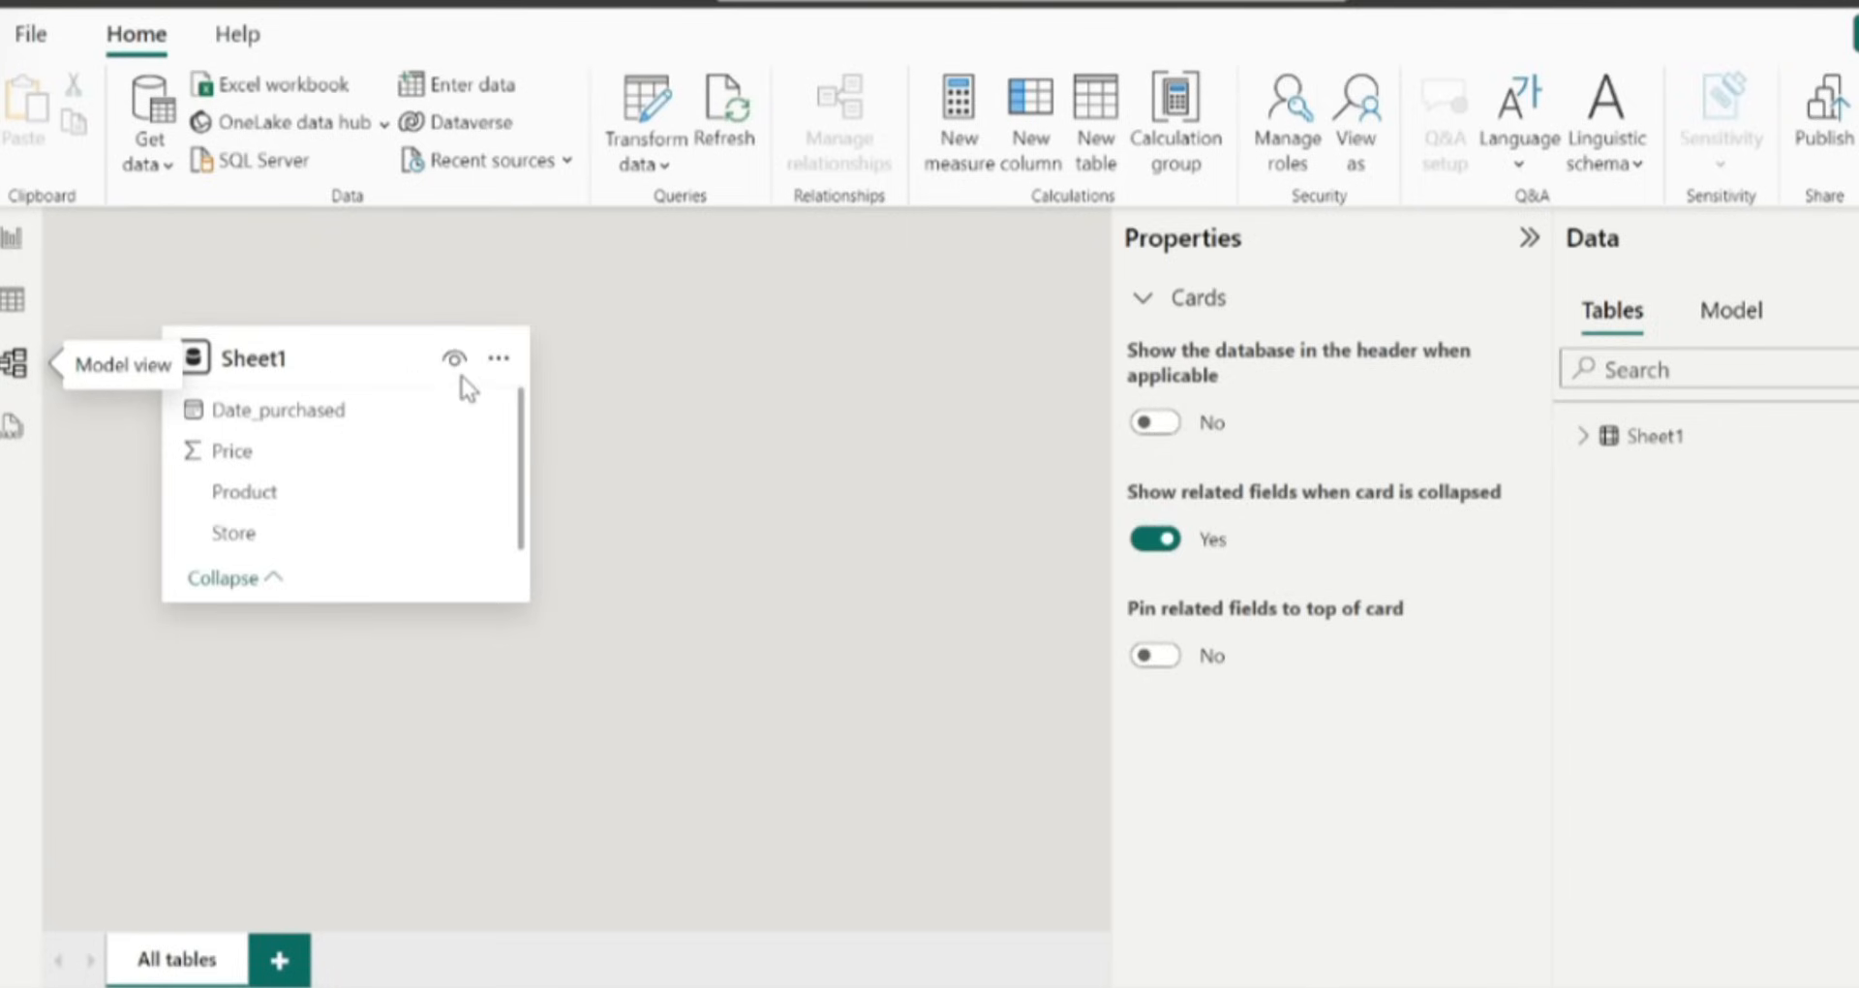
{"action": "left_click", "coordinate": [381, 339]}
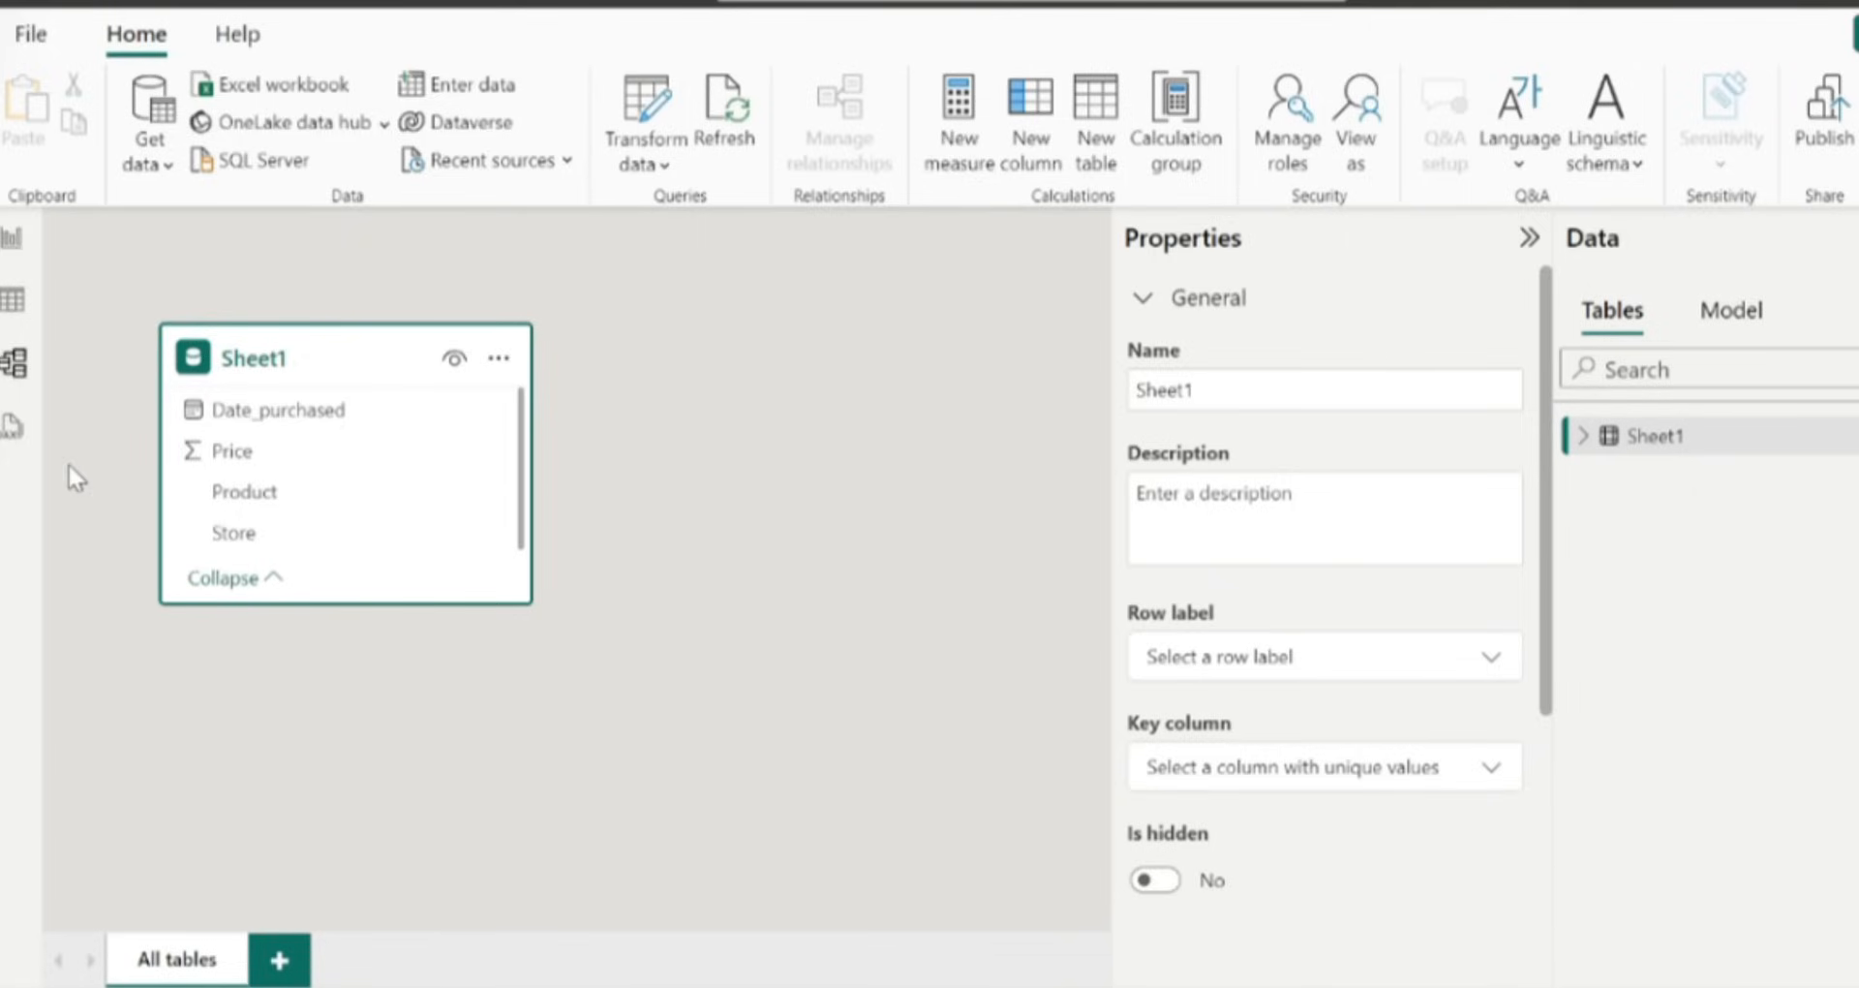
{"action": "left_click", "coordinate": [19, 453]}
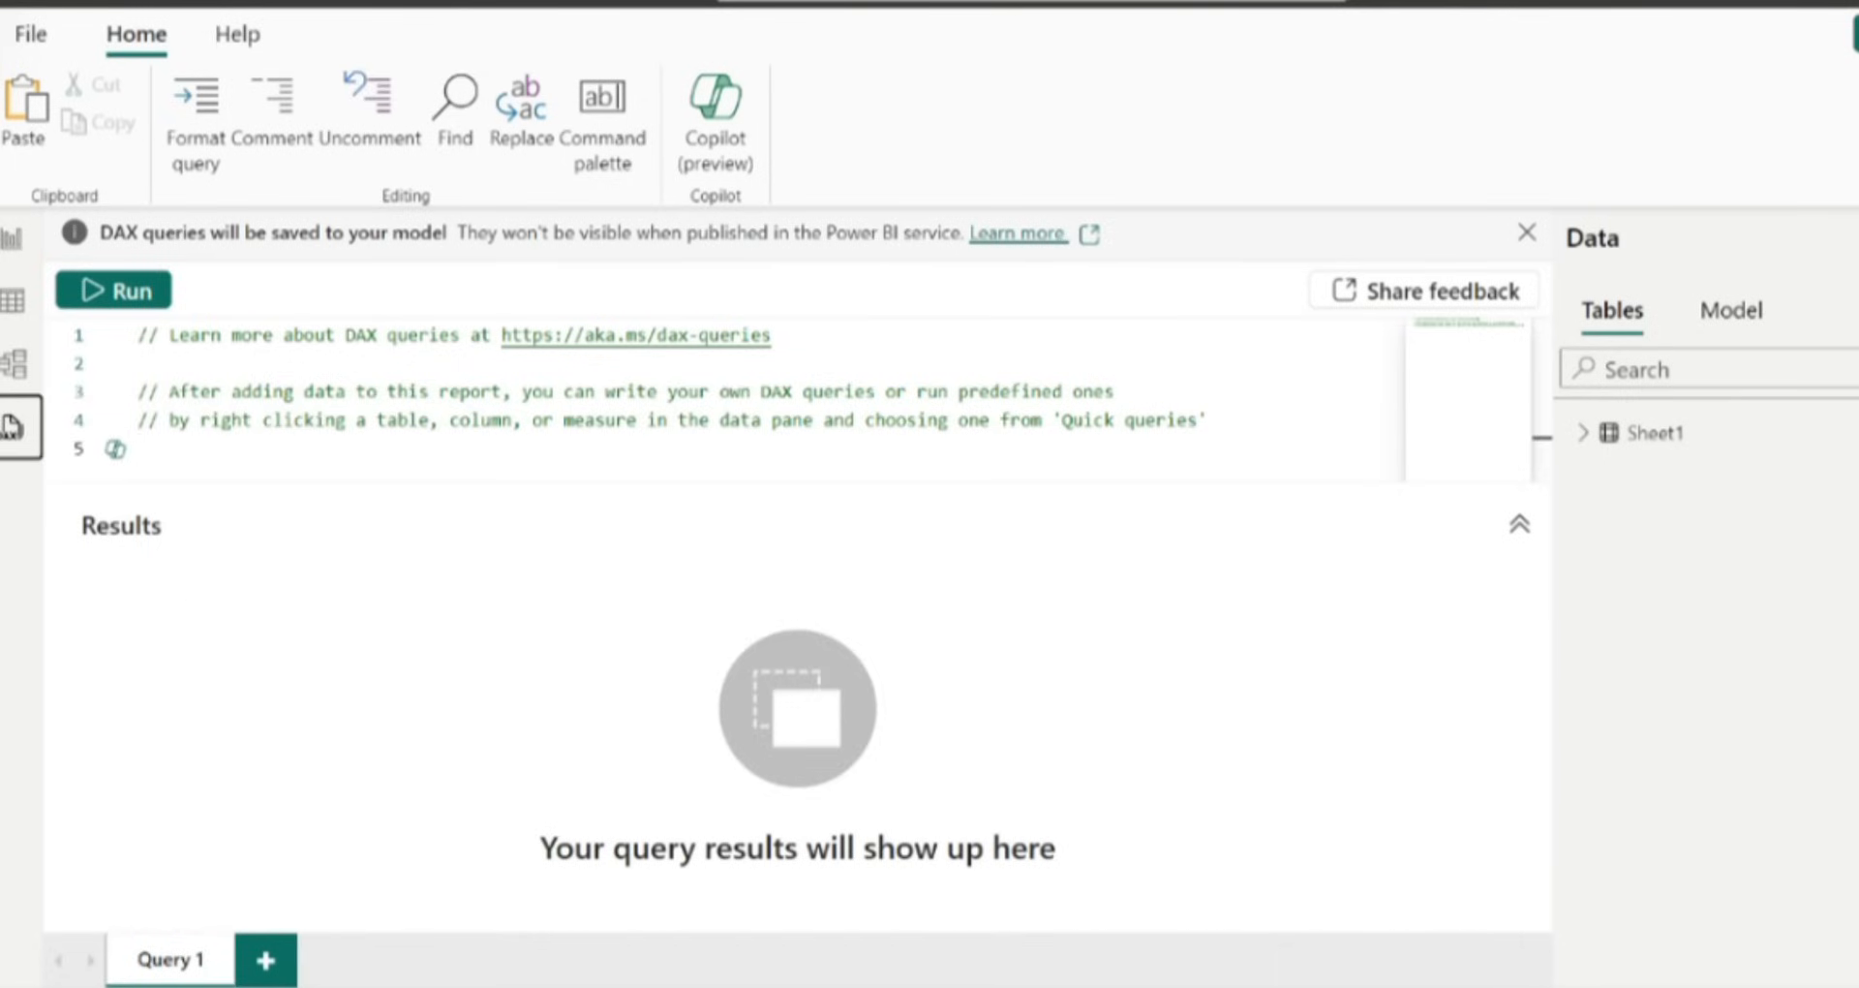
{"action": "mouse_move", "coordinate": [1098, 986]}
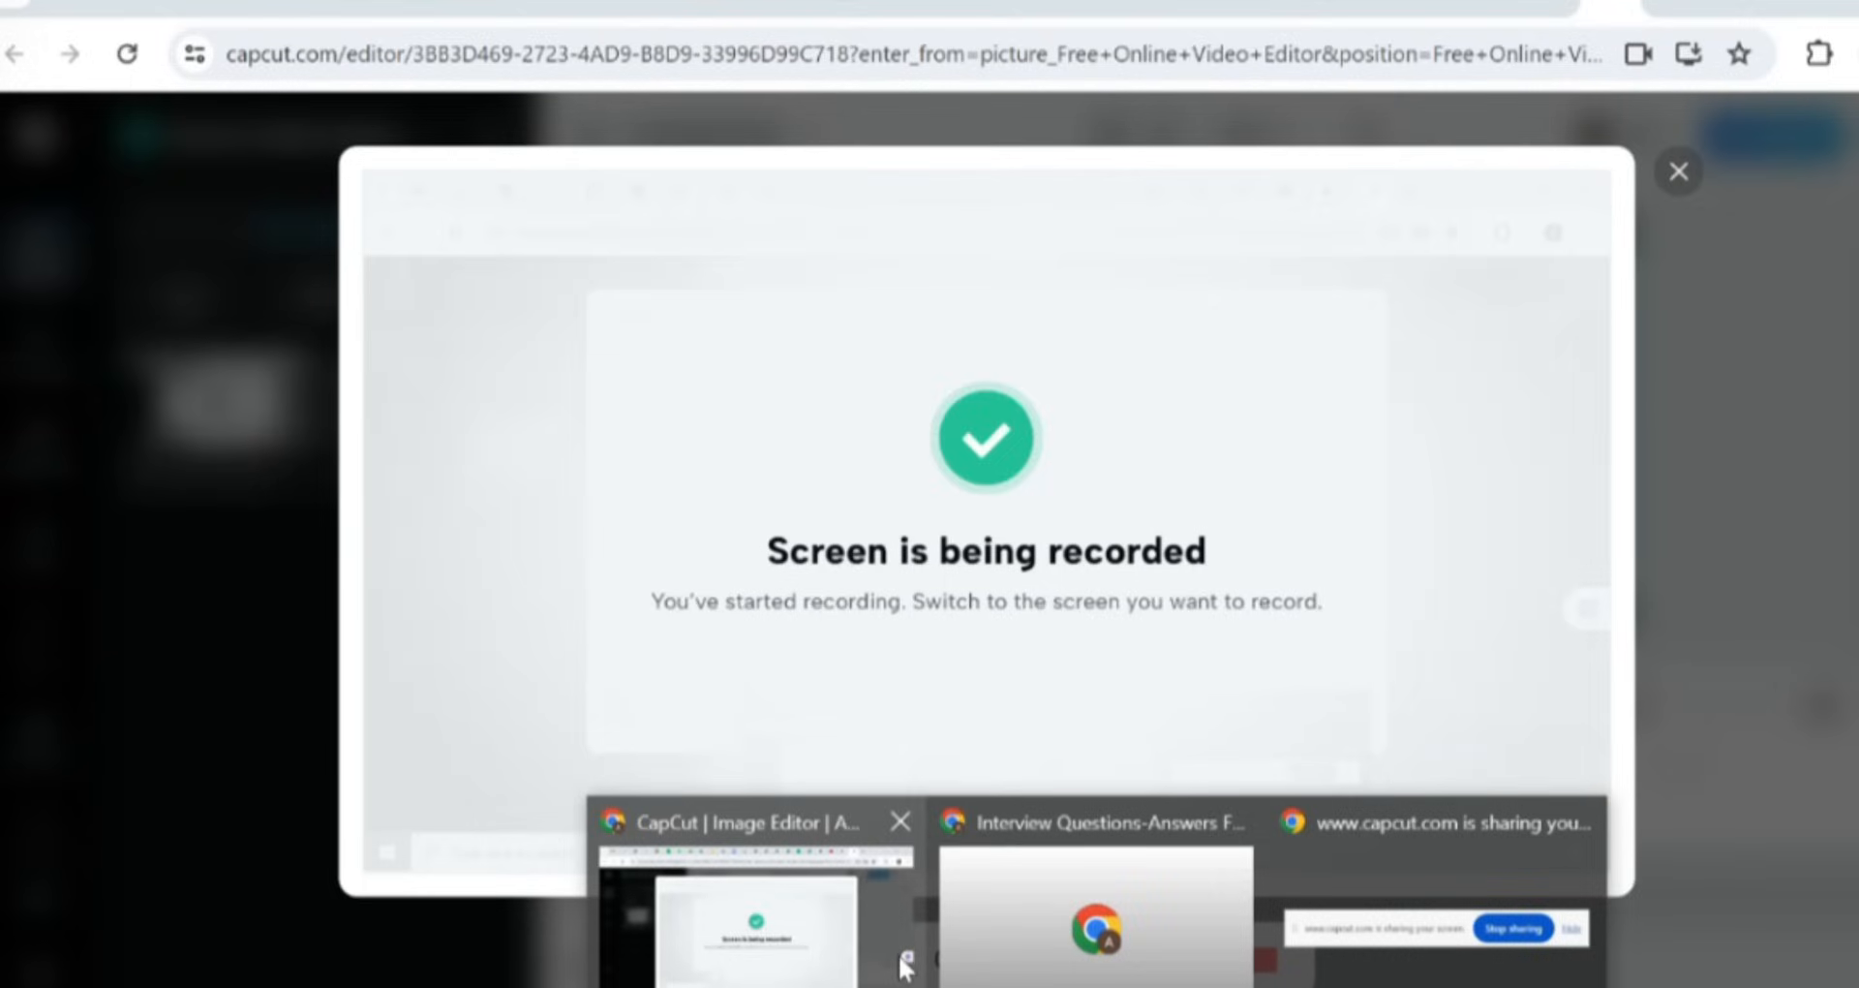
{"action": "left_click", "coordinate": [1264, 958]}
{"action": "left_click", "coordinate": [1358, 961]}
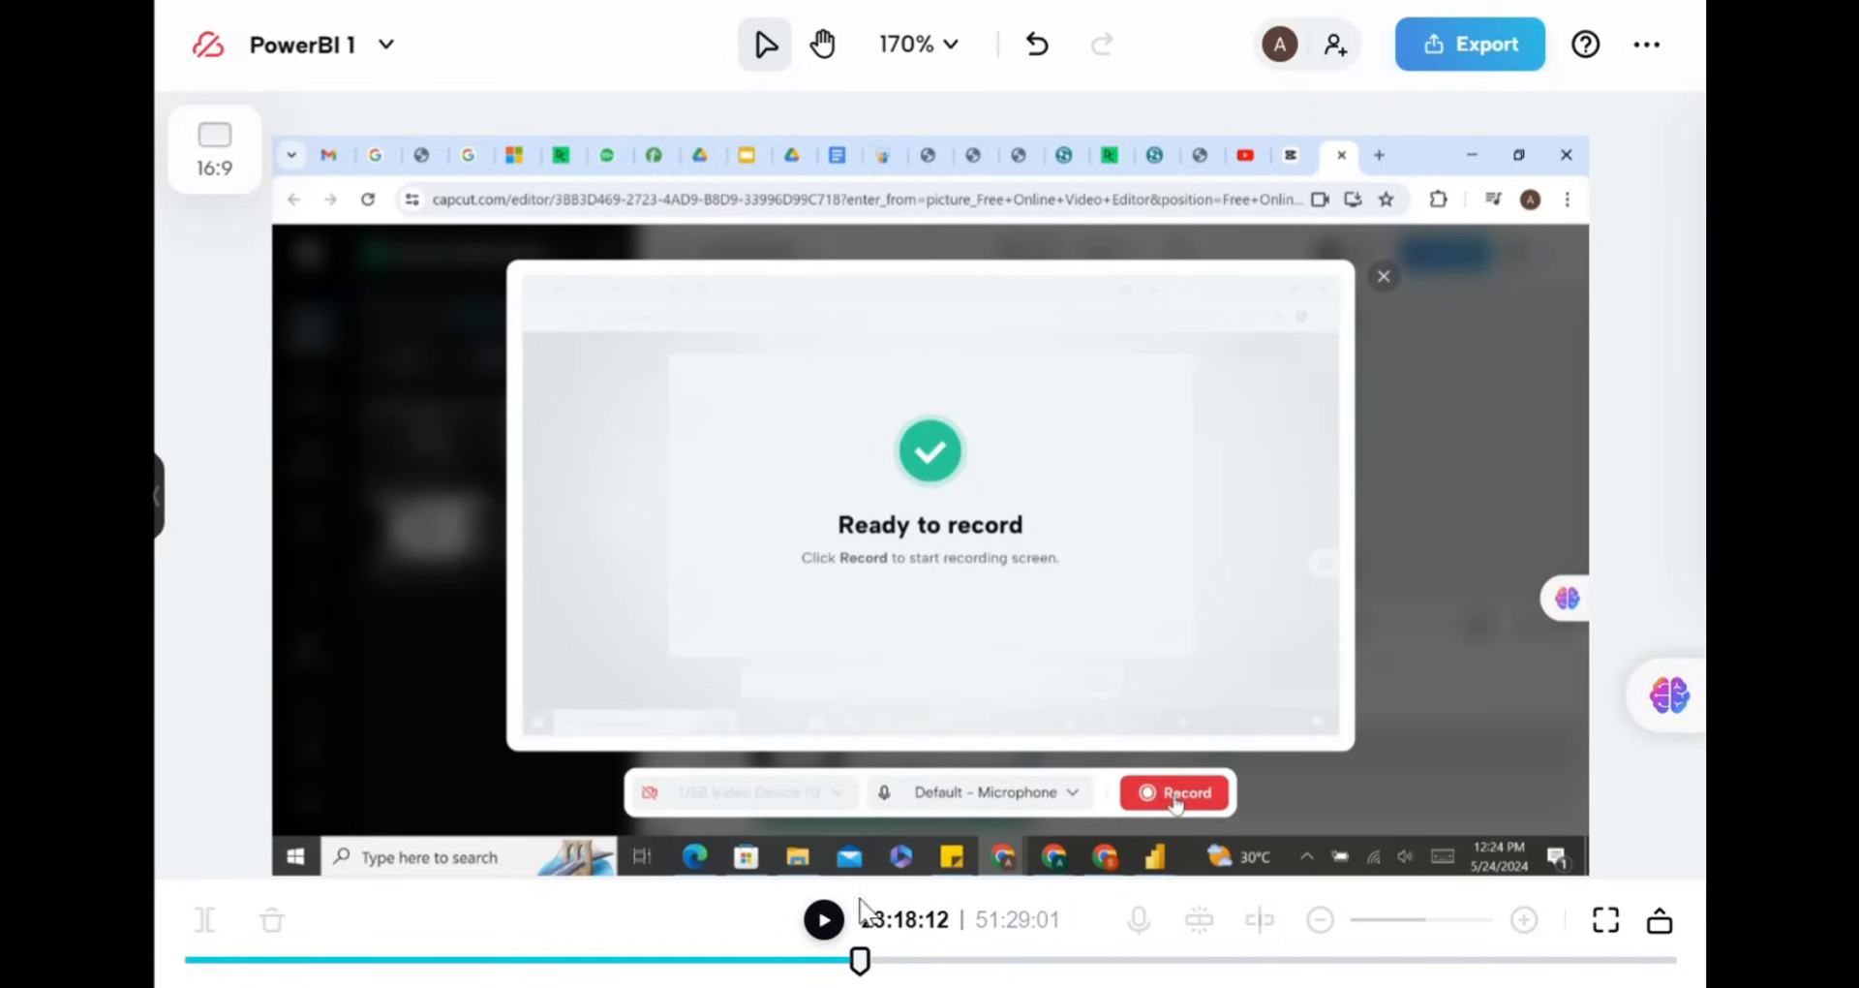
{"action": "left_click", "coordinate": [827, 924]}
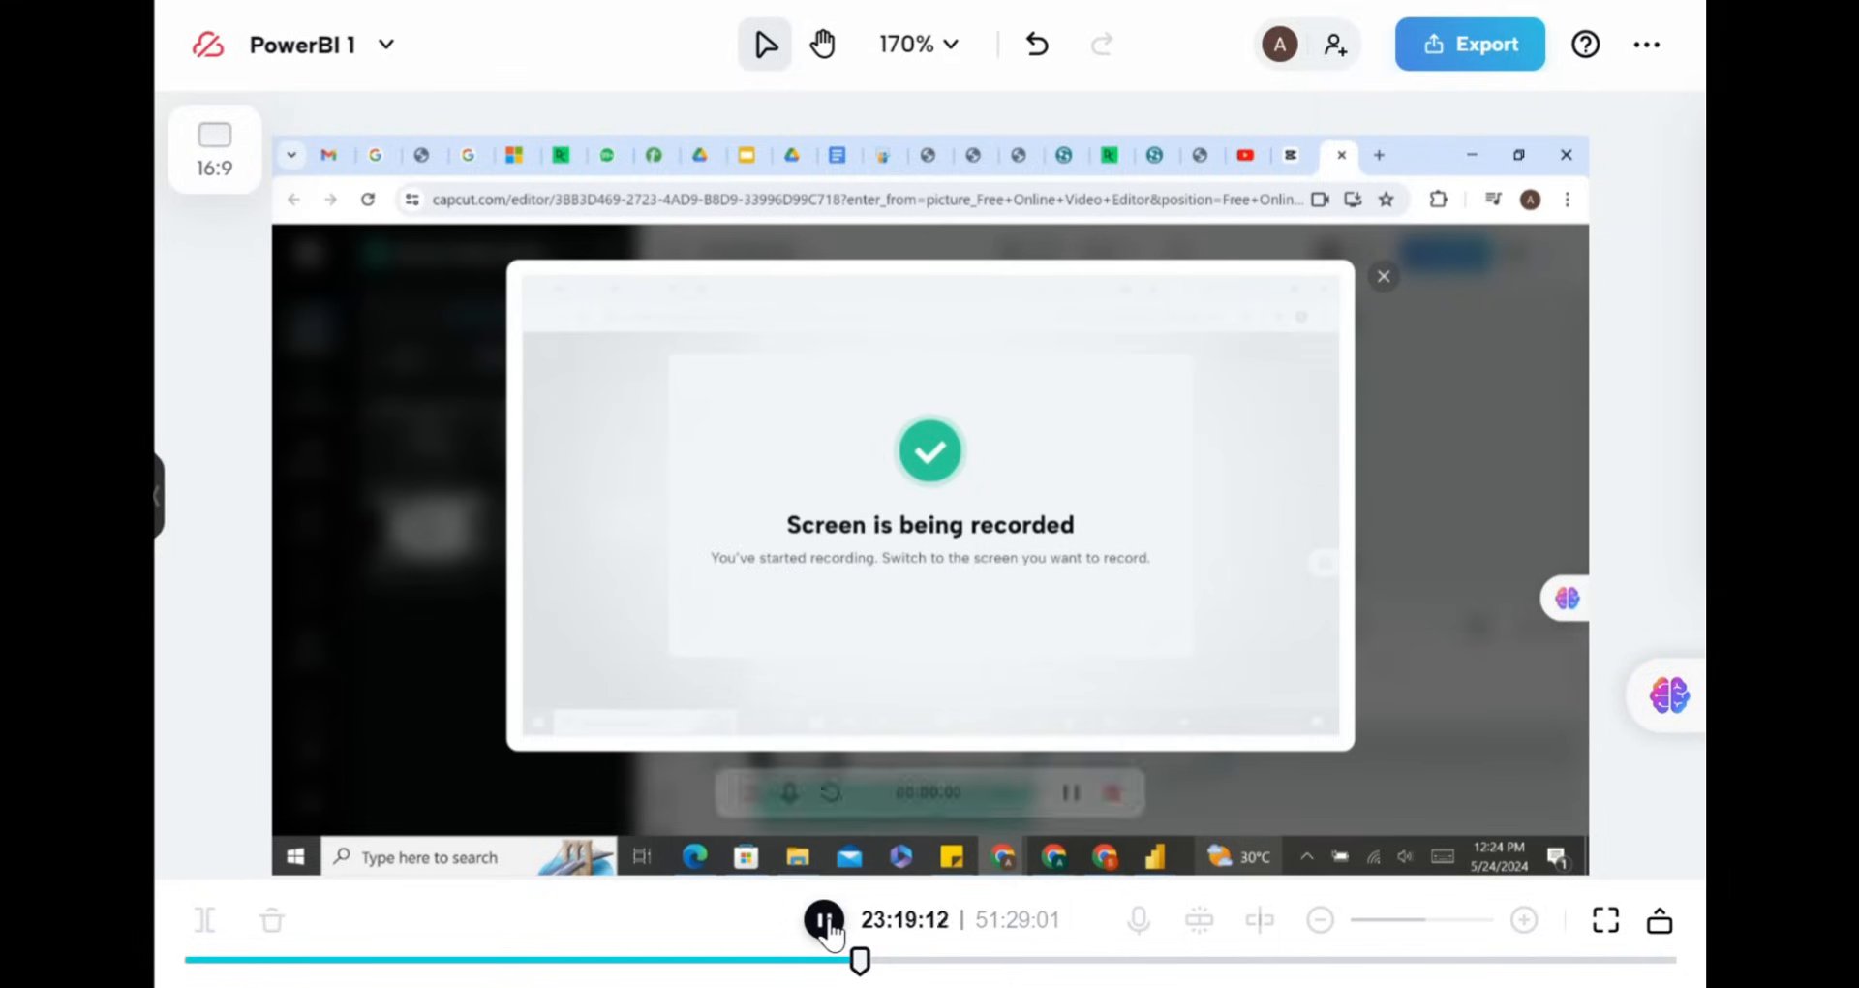
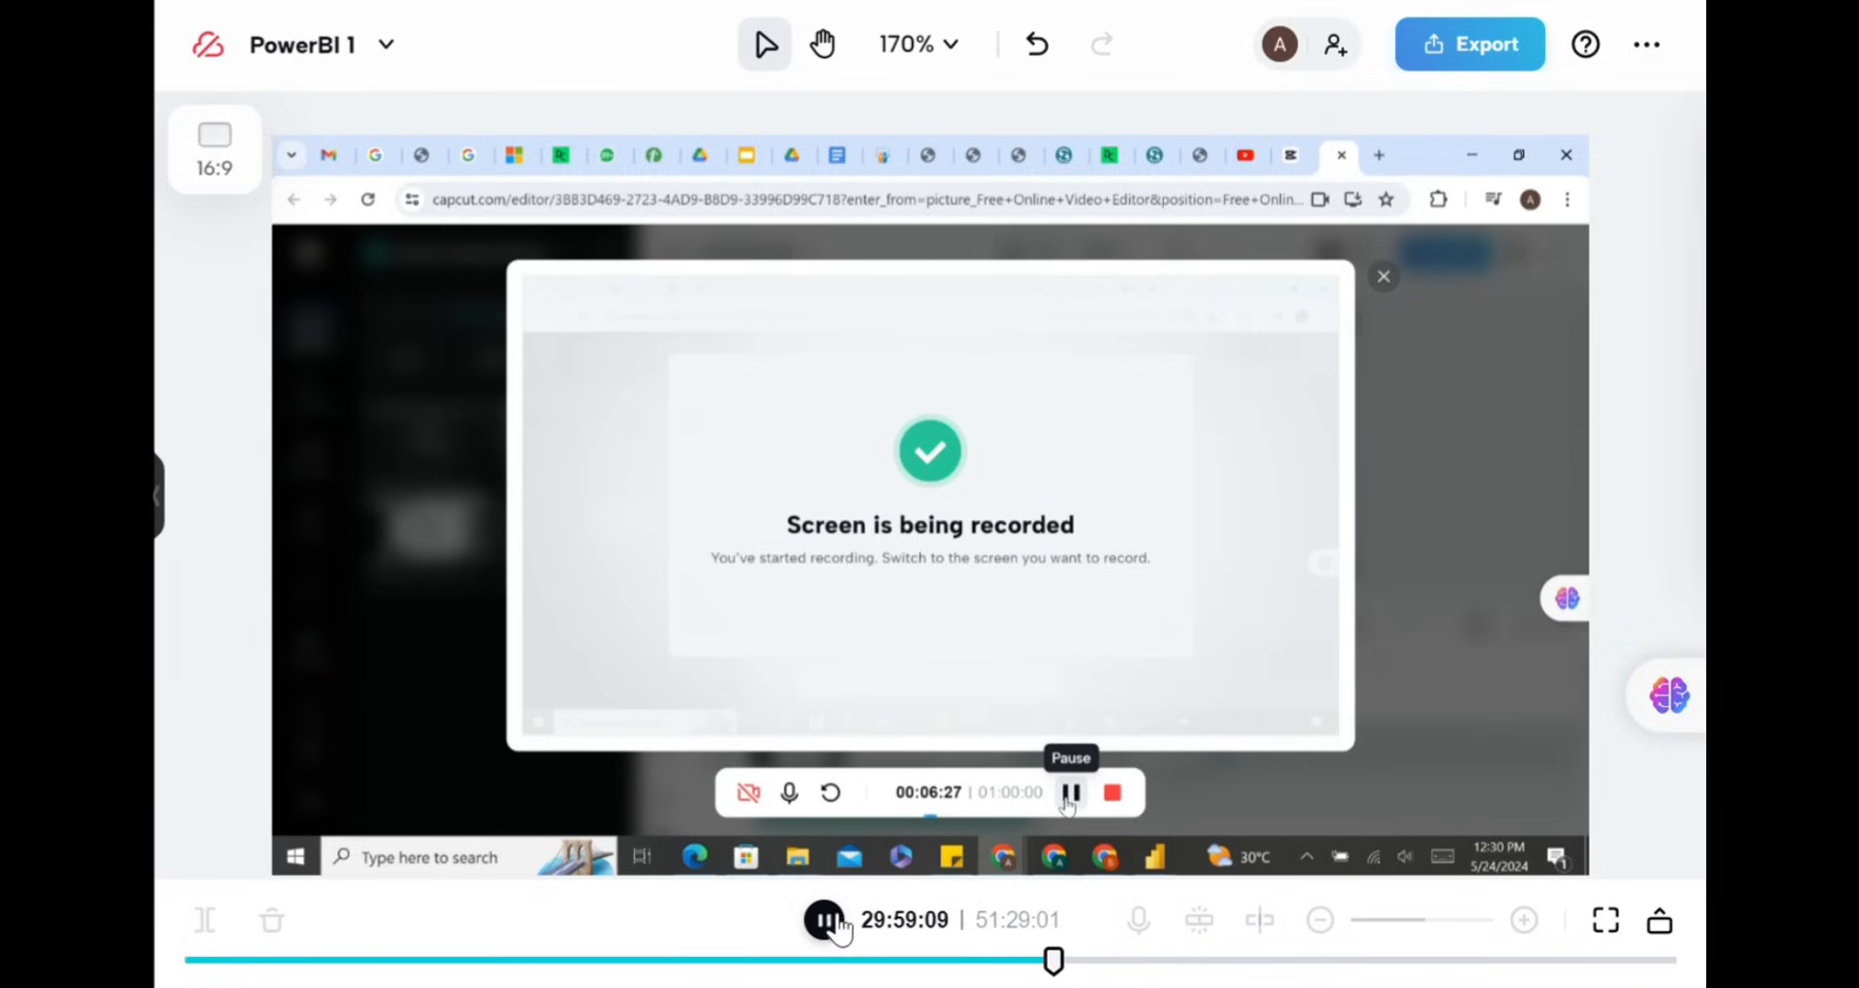
{"action": "left_click", "coordinate": [828, 925]}
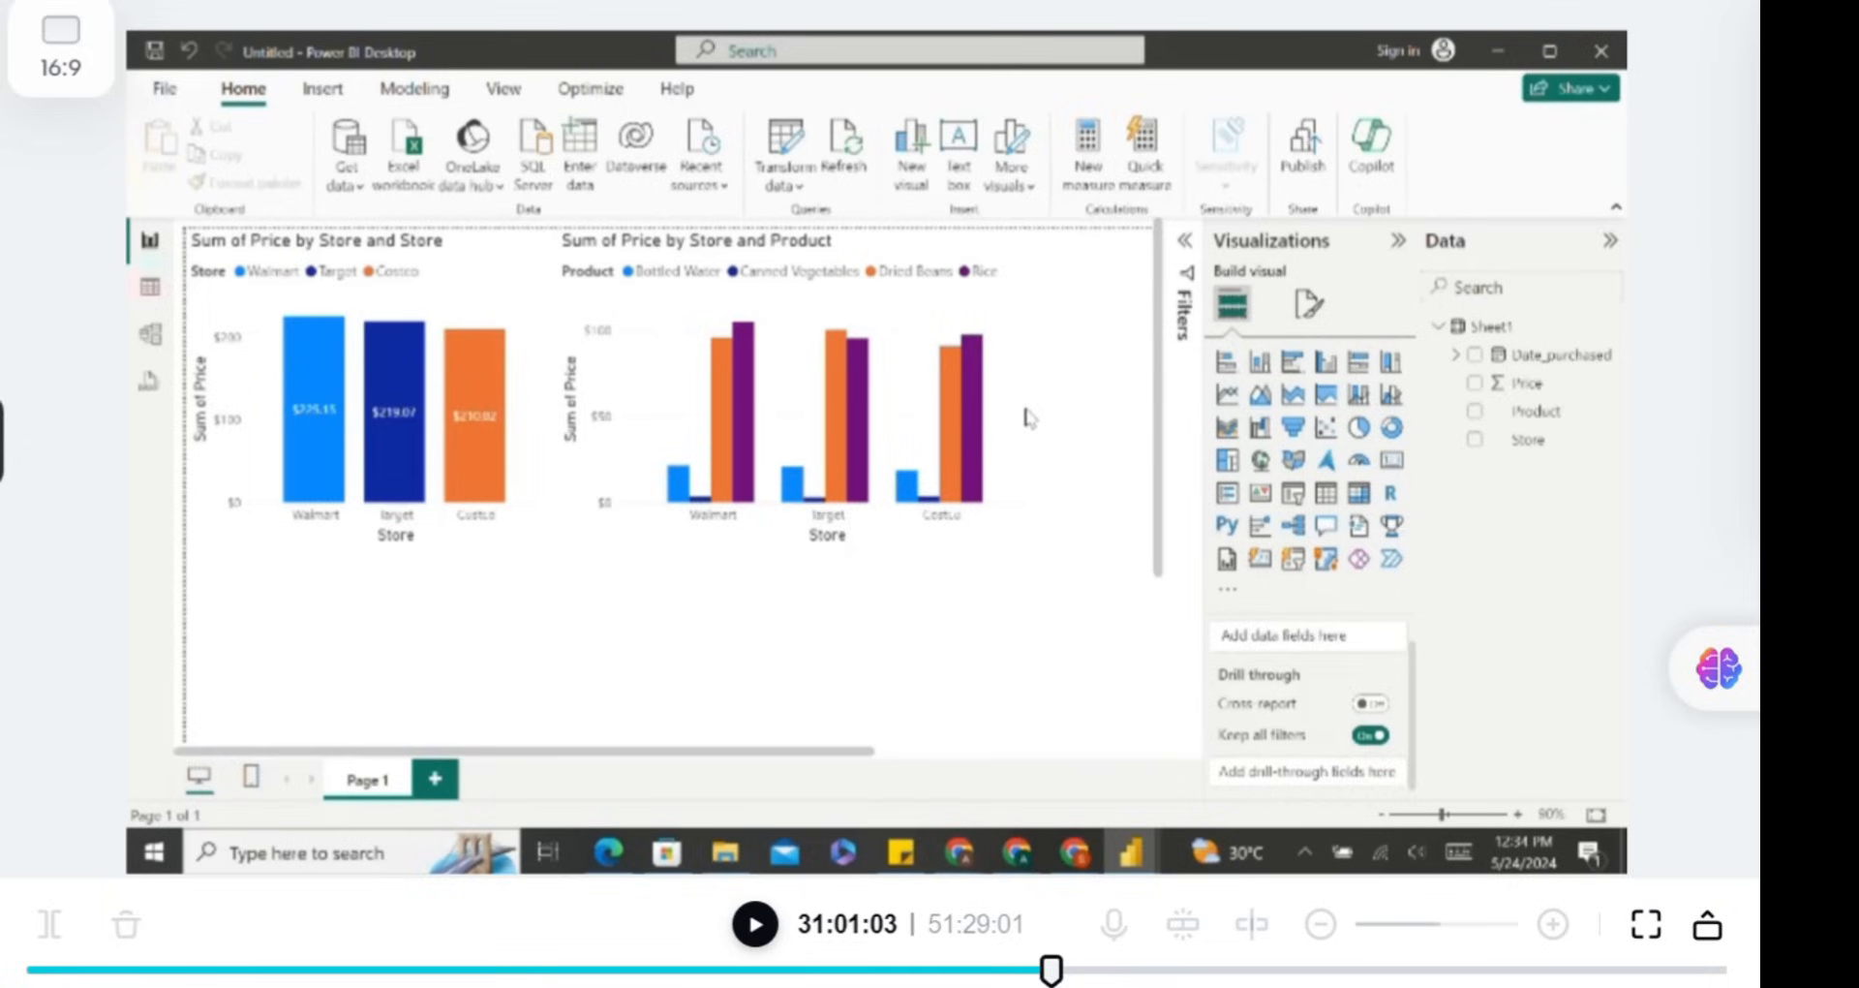
{"action": "left_click", "coordinate": [755, 924]}
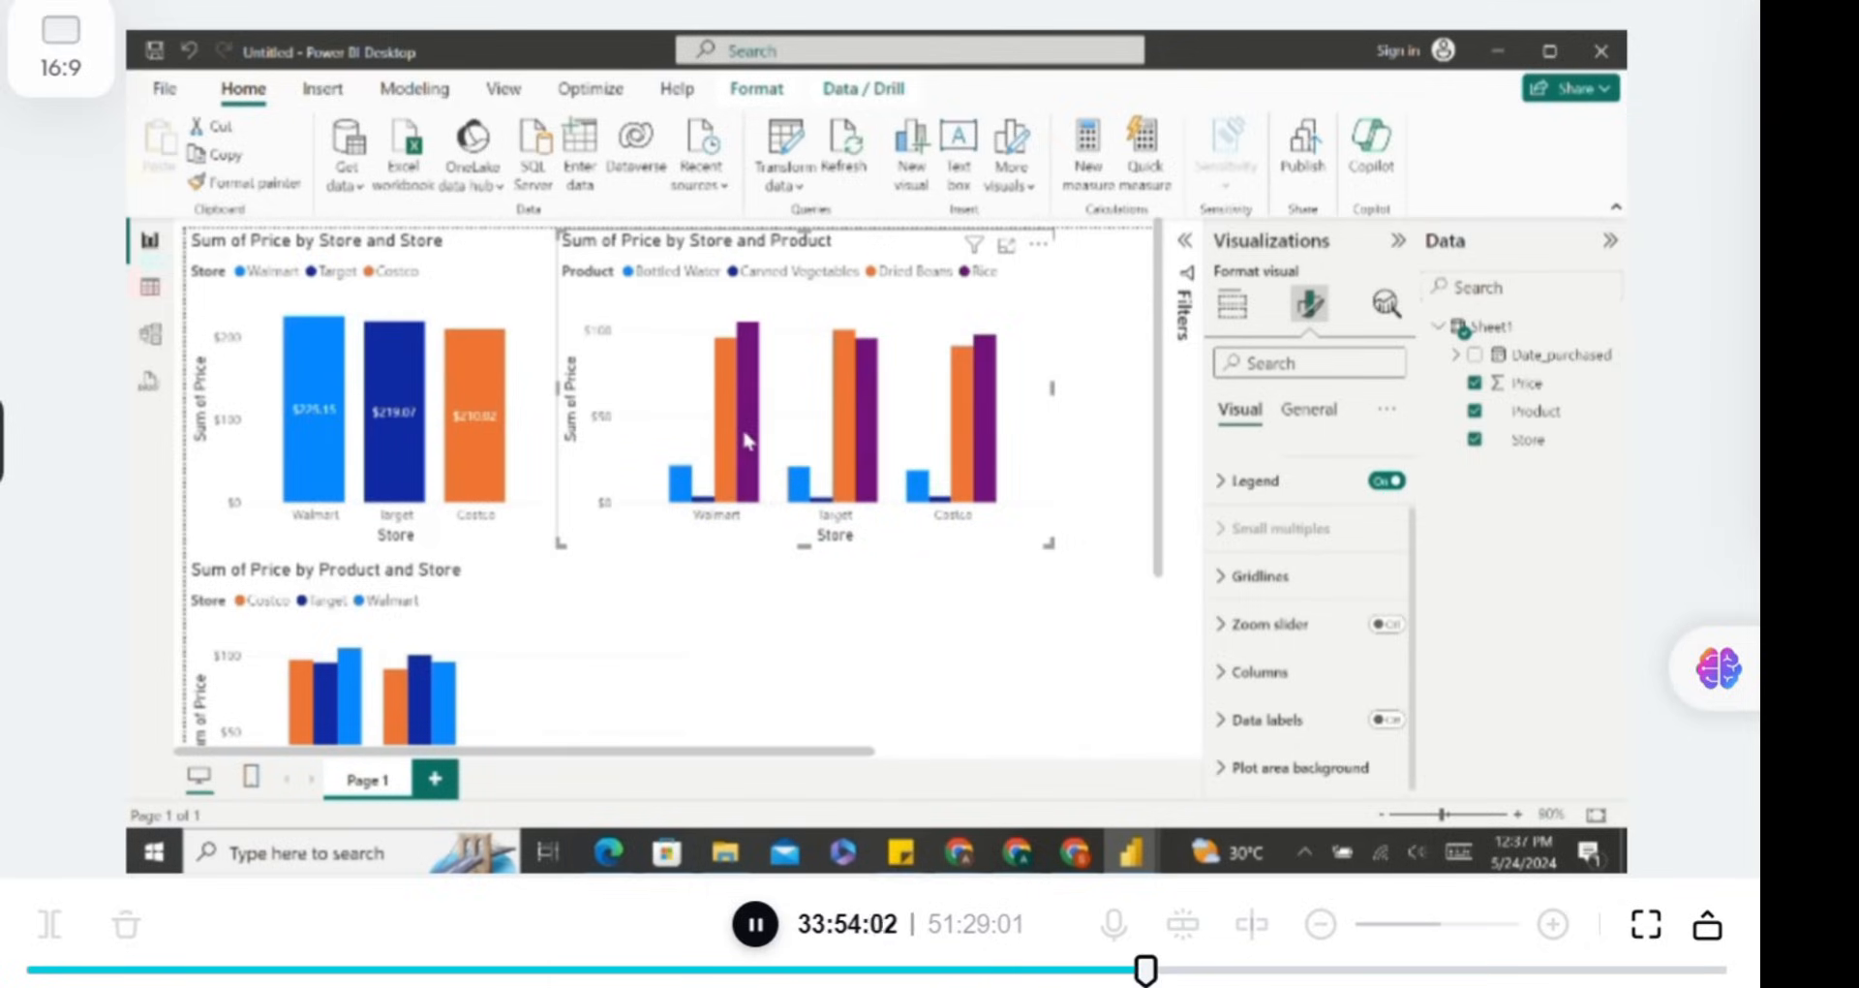
Narrow the Sum of Price by Product and Store column chart, switching its data labels on and back off.
{"action": "scroll", "coordinate": [768, 585], "scroll_direction": "down", "scroll_amount": 5}
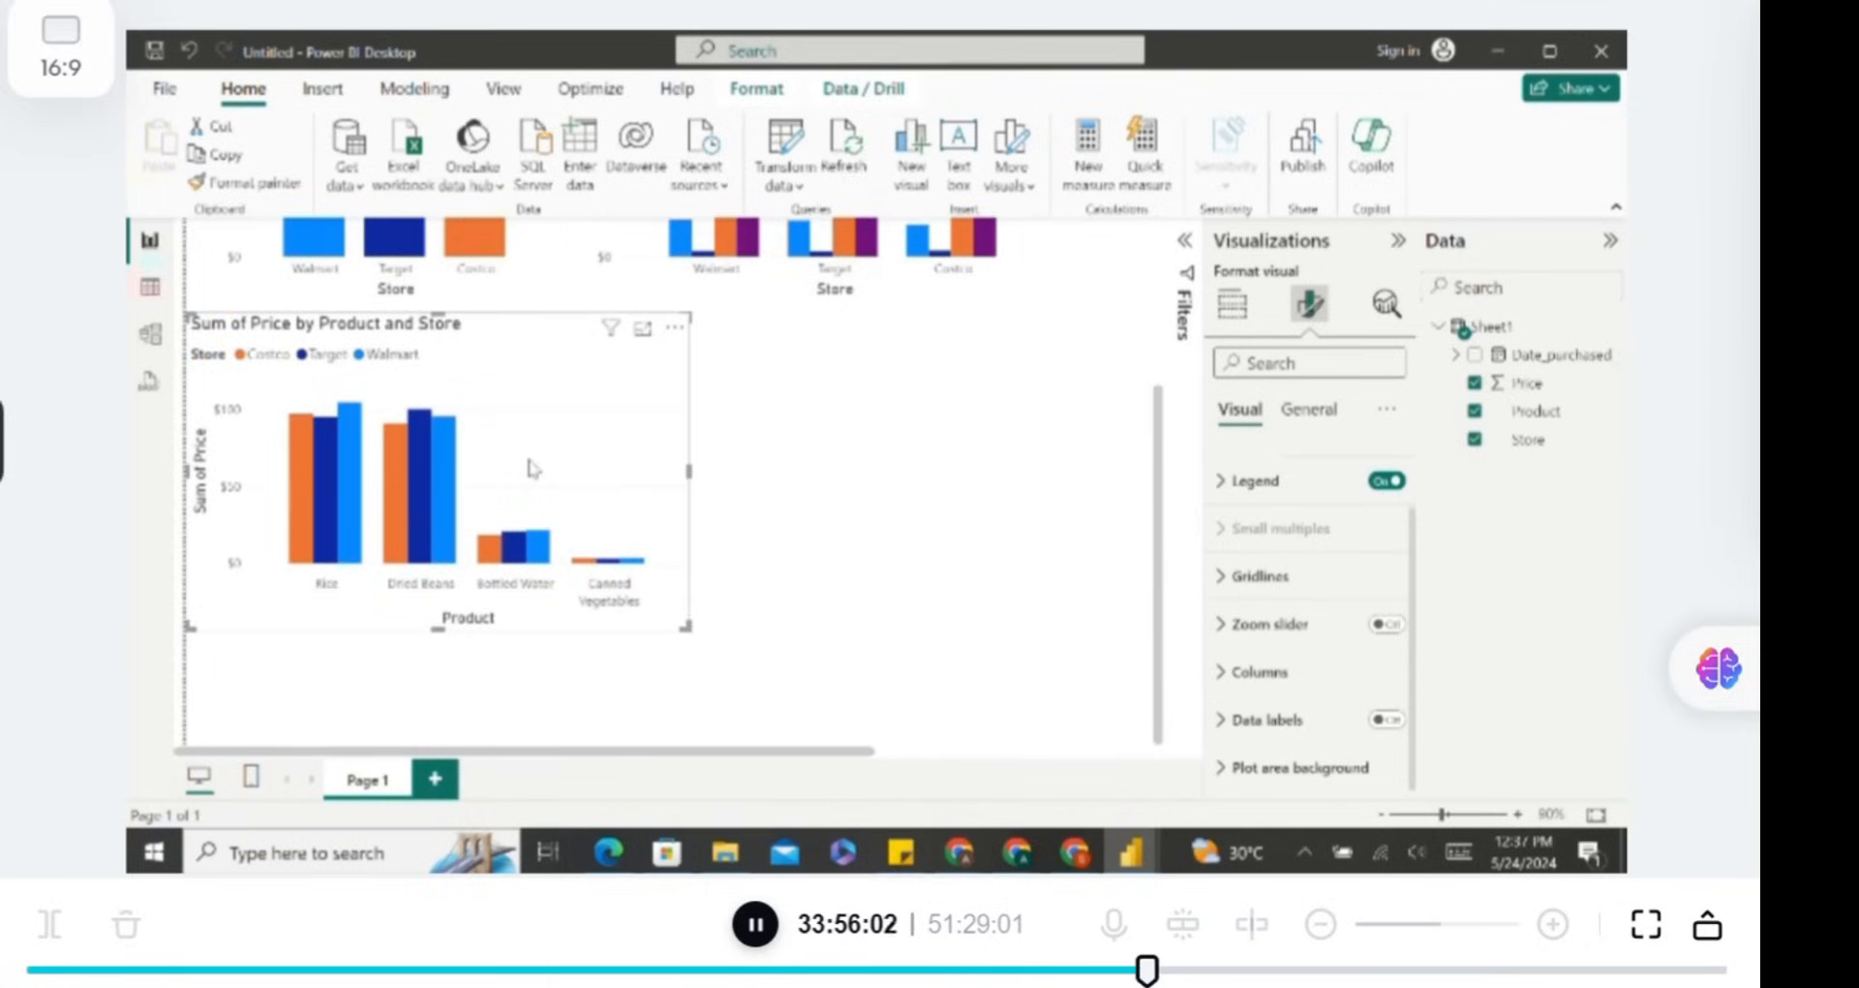
{"action": "left_click", "coordinate": [1389, 724]}
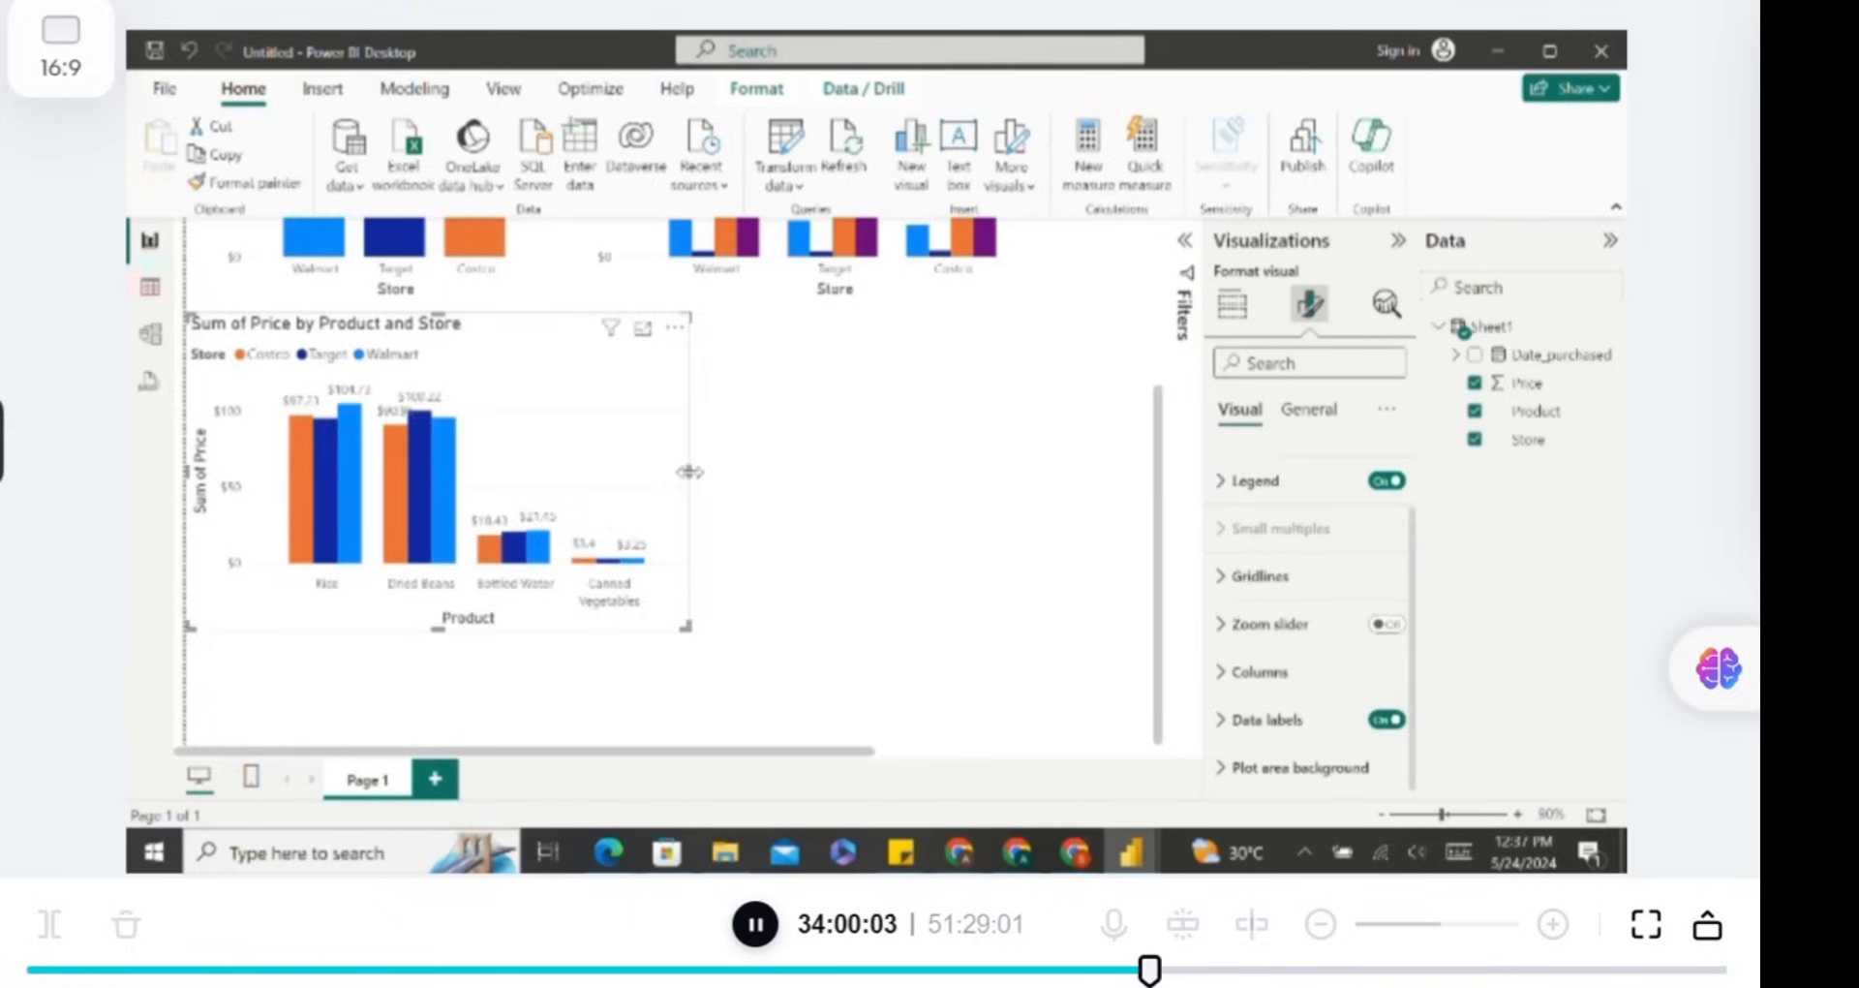
{"action": "left_click_drag", "start_coordinate": [690, 471], "coordinate": [634, 520]}
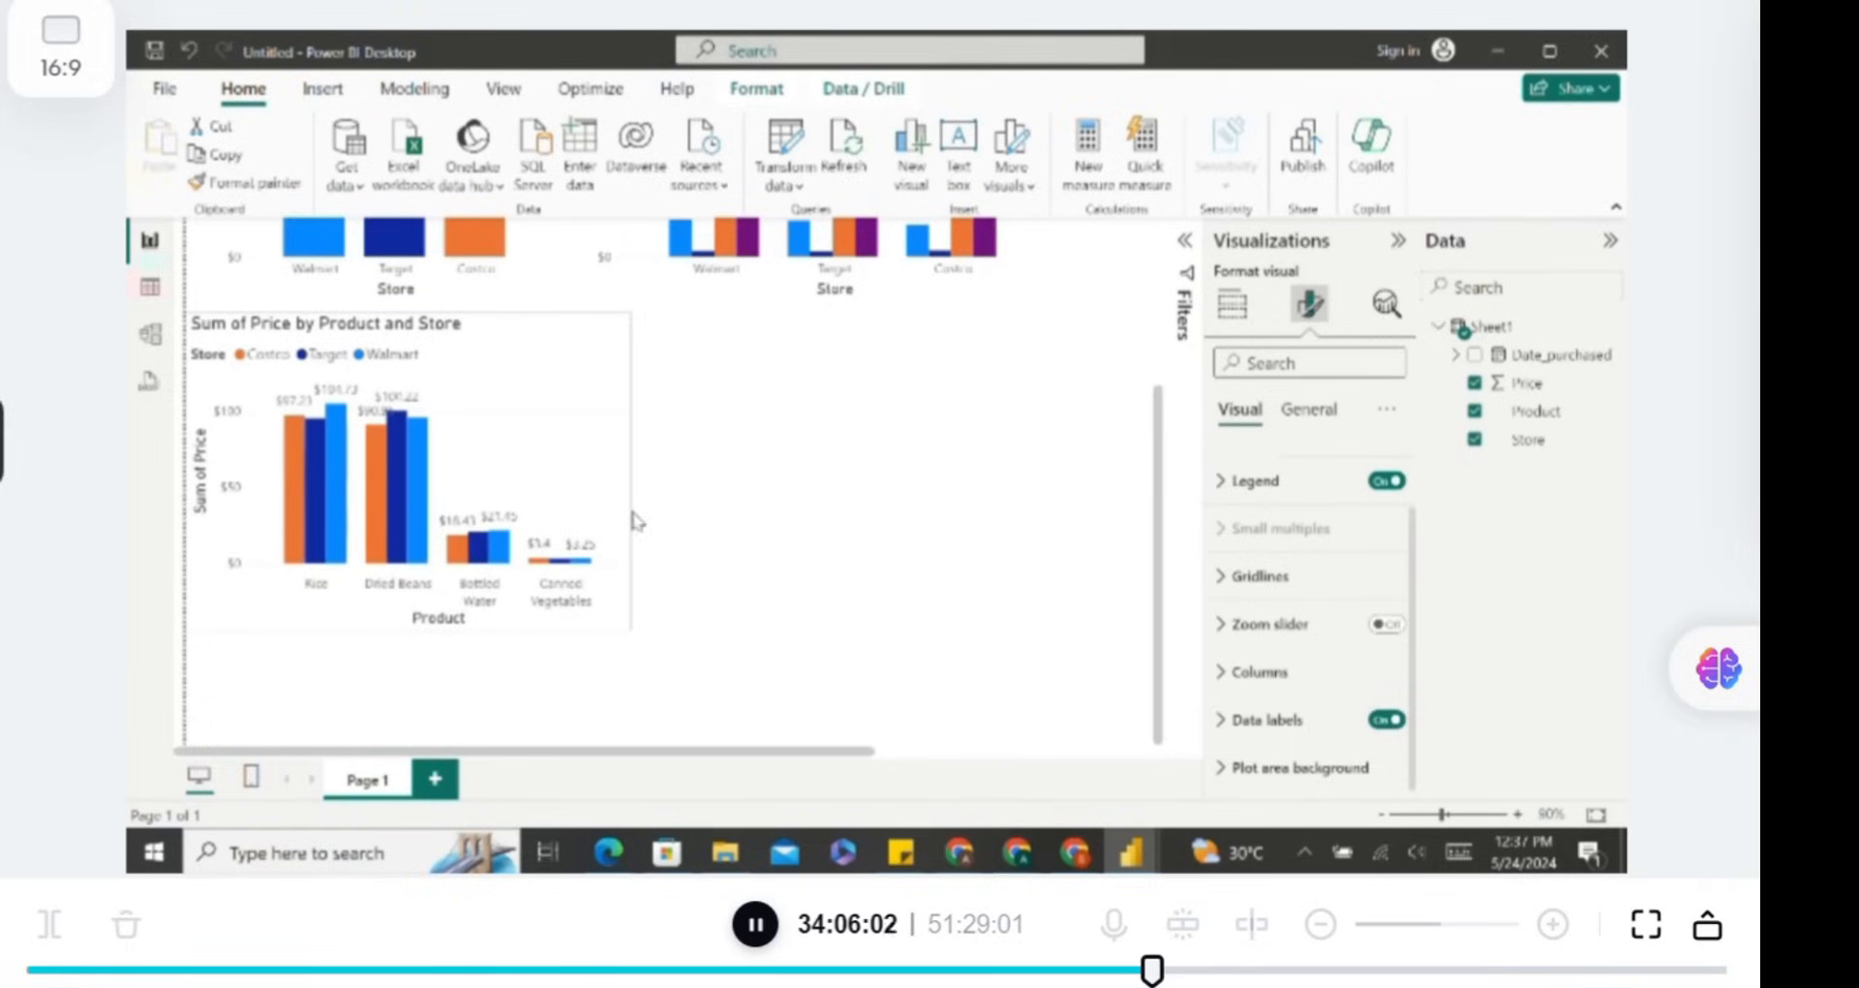
{"action": "left_click", "coordinate": [1384, 720]}
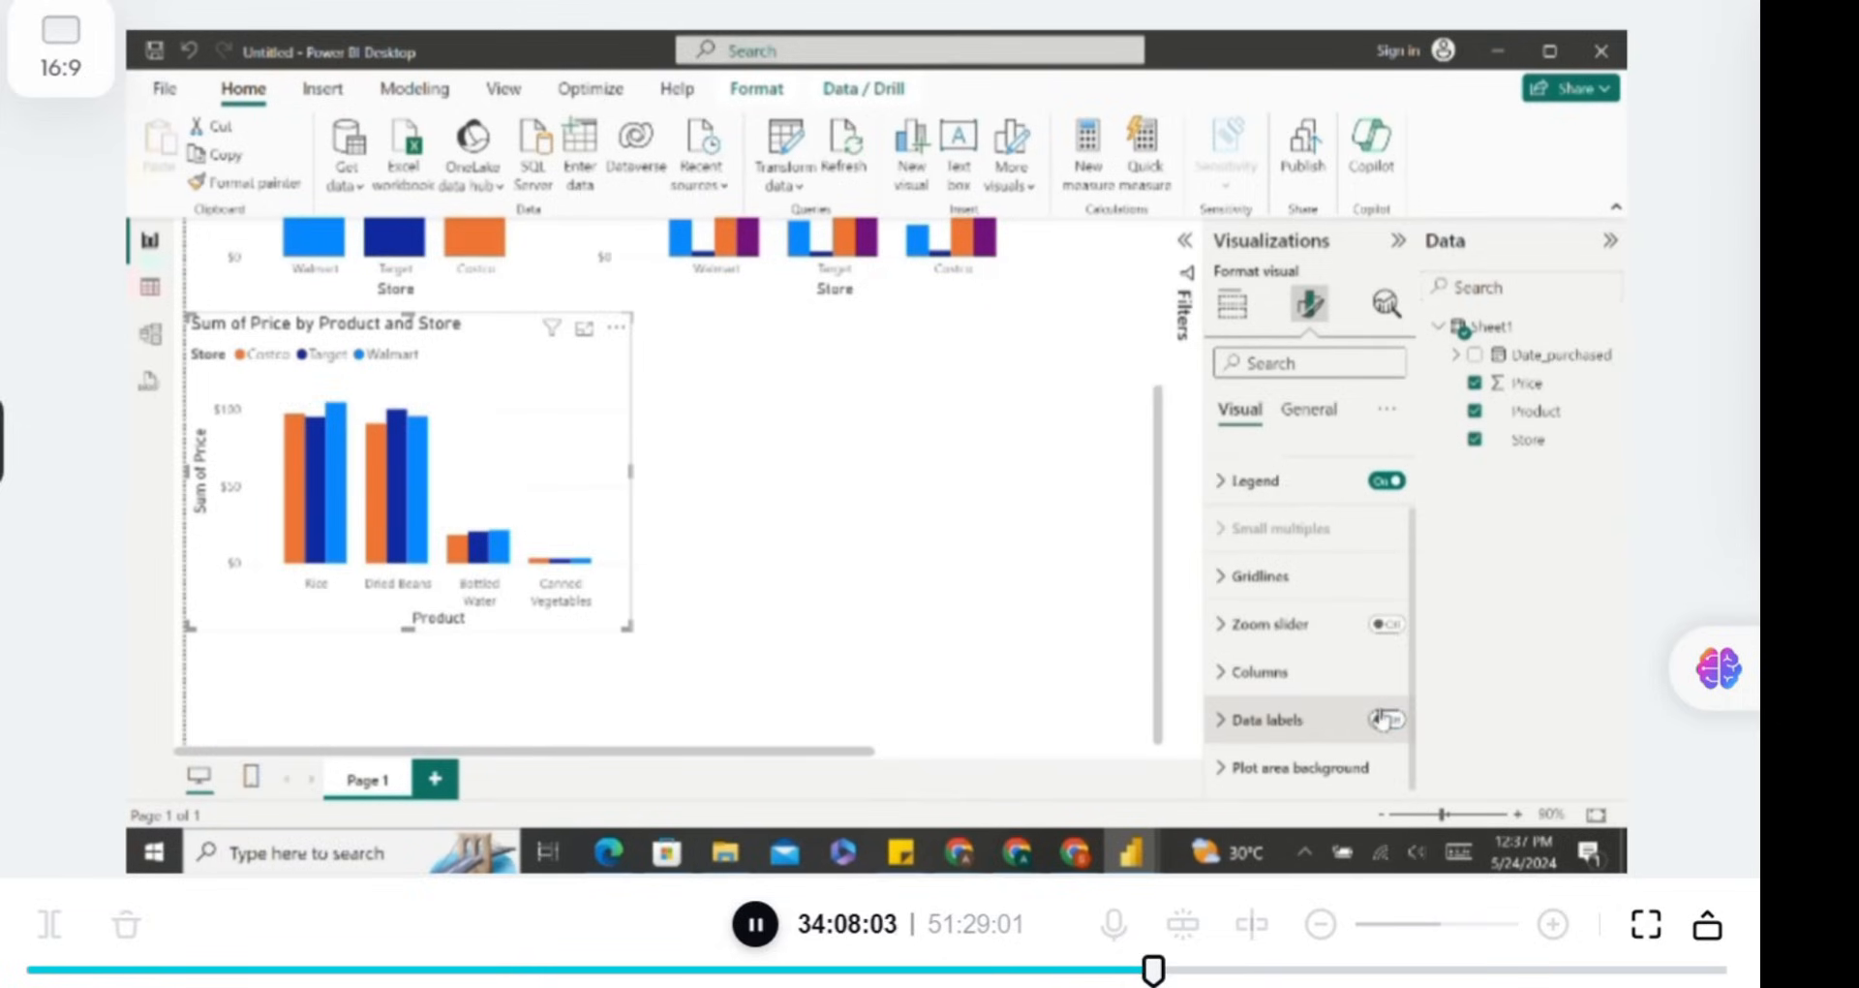
Add a Sum of Price by Store pie chart beside the product chart and shrink it to a smaller size.
{"action": "scroll", "coordinate": [744, 513], "scroll_direction": "up", "scroll_amount": 3}
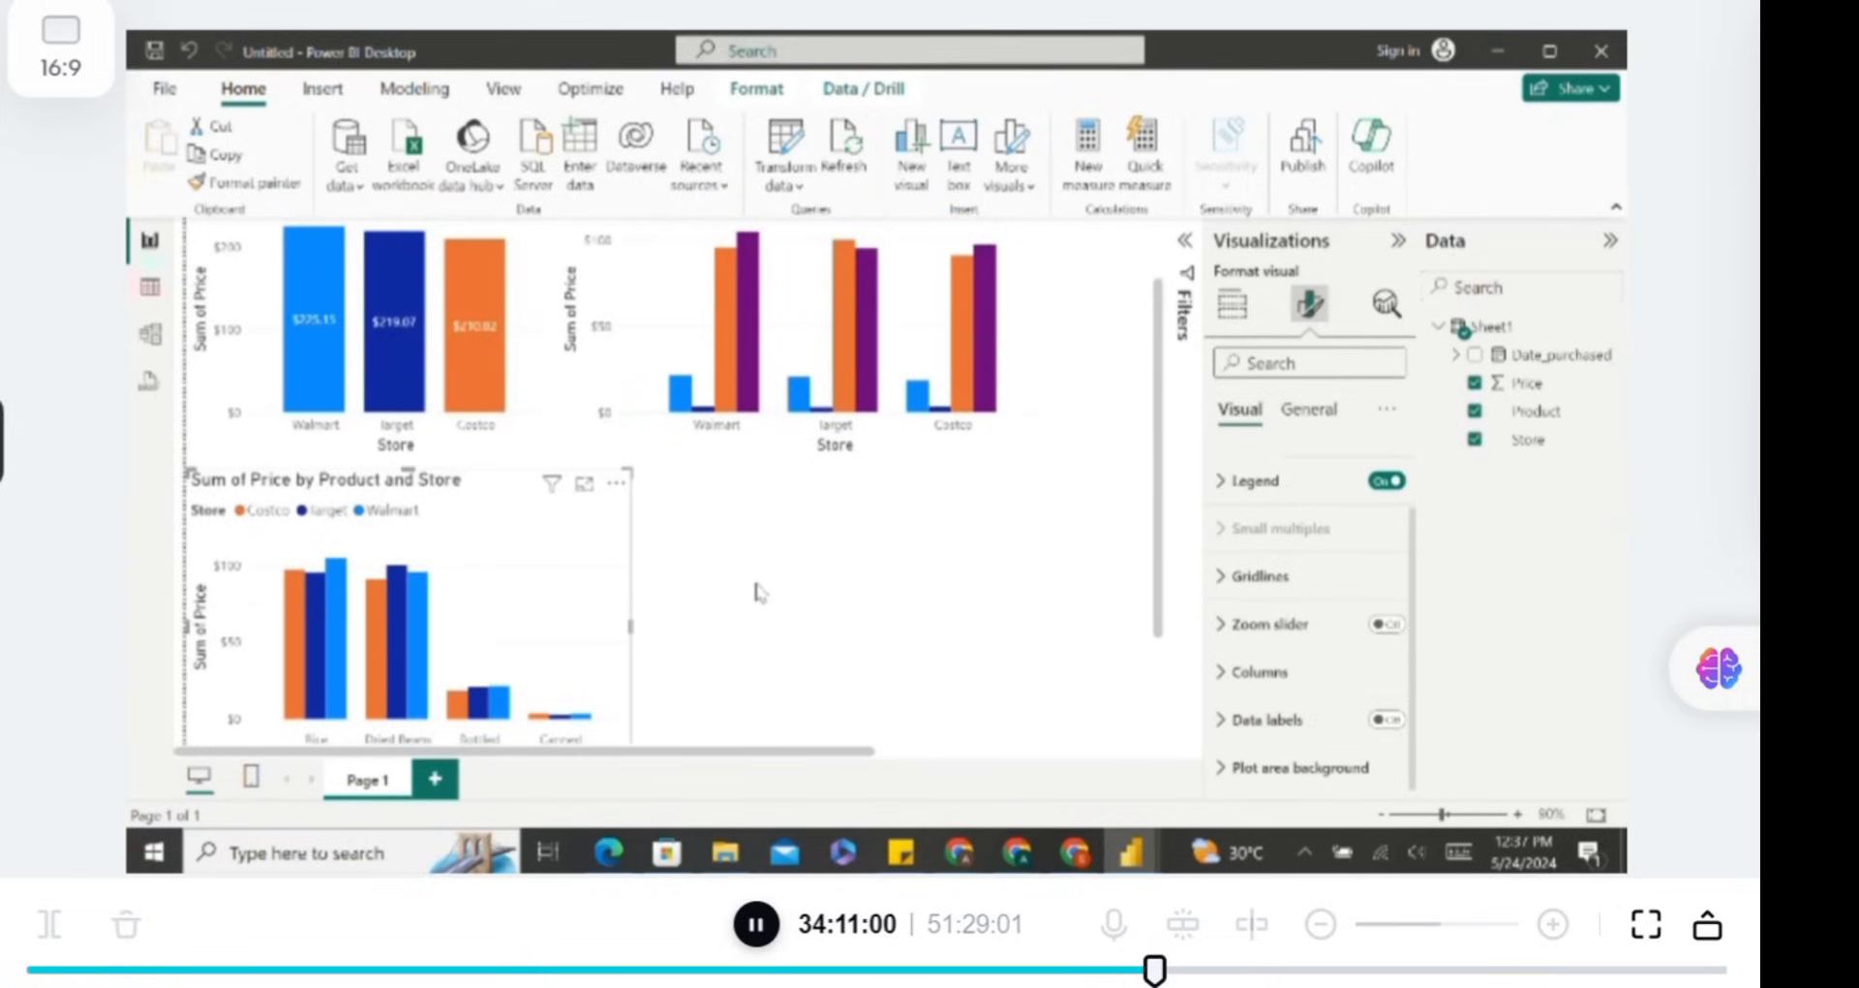
{"action": "left_click", "coordinate": [790, 588]}
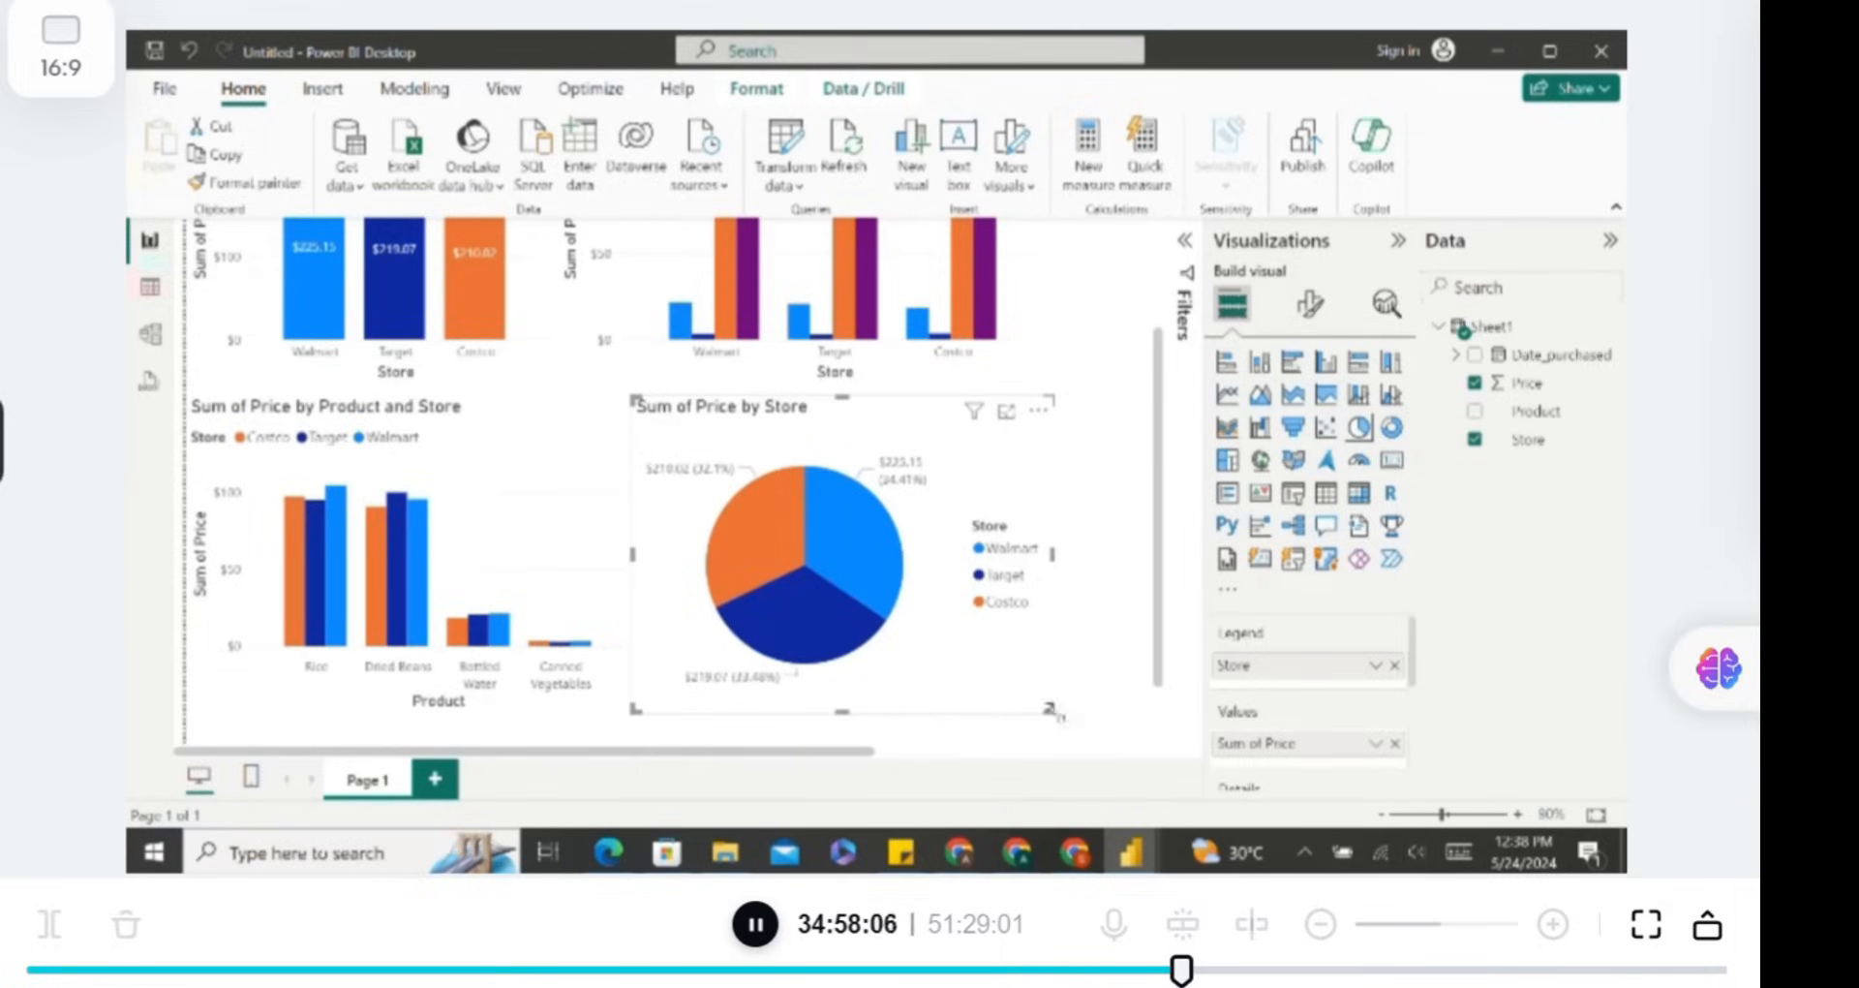
{"action": "left_click_drag", "start_coordinate": [1048, 709], "coordinate": [947, 590]}
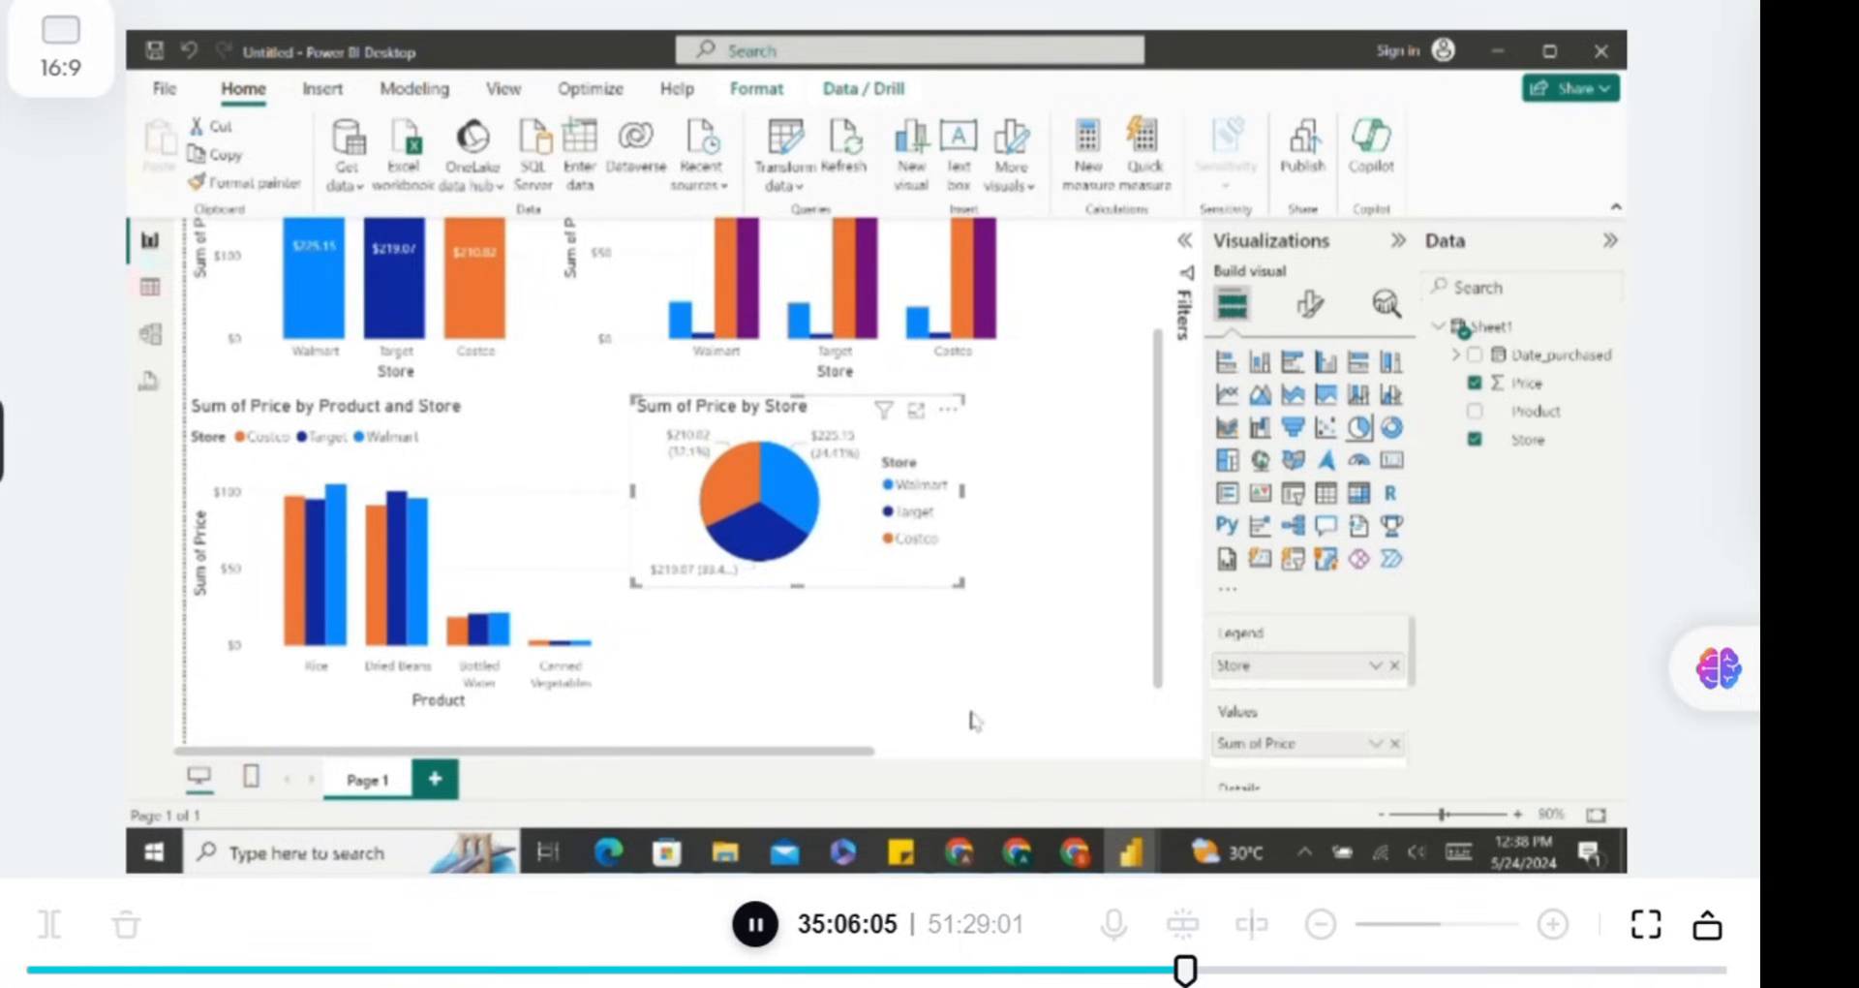
{"action": "scroll", "coordinate": [971, 719], "scroll_direction": "up", "scroll_amount": 1}
{"action": "scroll", "coordinate": [971, 719], "scroll_direction": "down", "scroll_amount": 2}
{"action": "scroll", "coordinate": [973, 721], "scroll_direction": "up", "scroll_amount": 2}
{"action": "scroll", "coordinate": [974, 720], "scroll_direction": "up", "scroll_amount": 1}
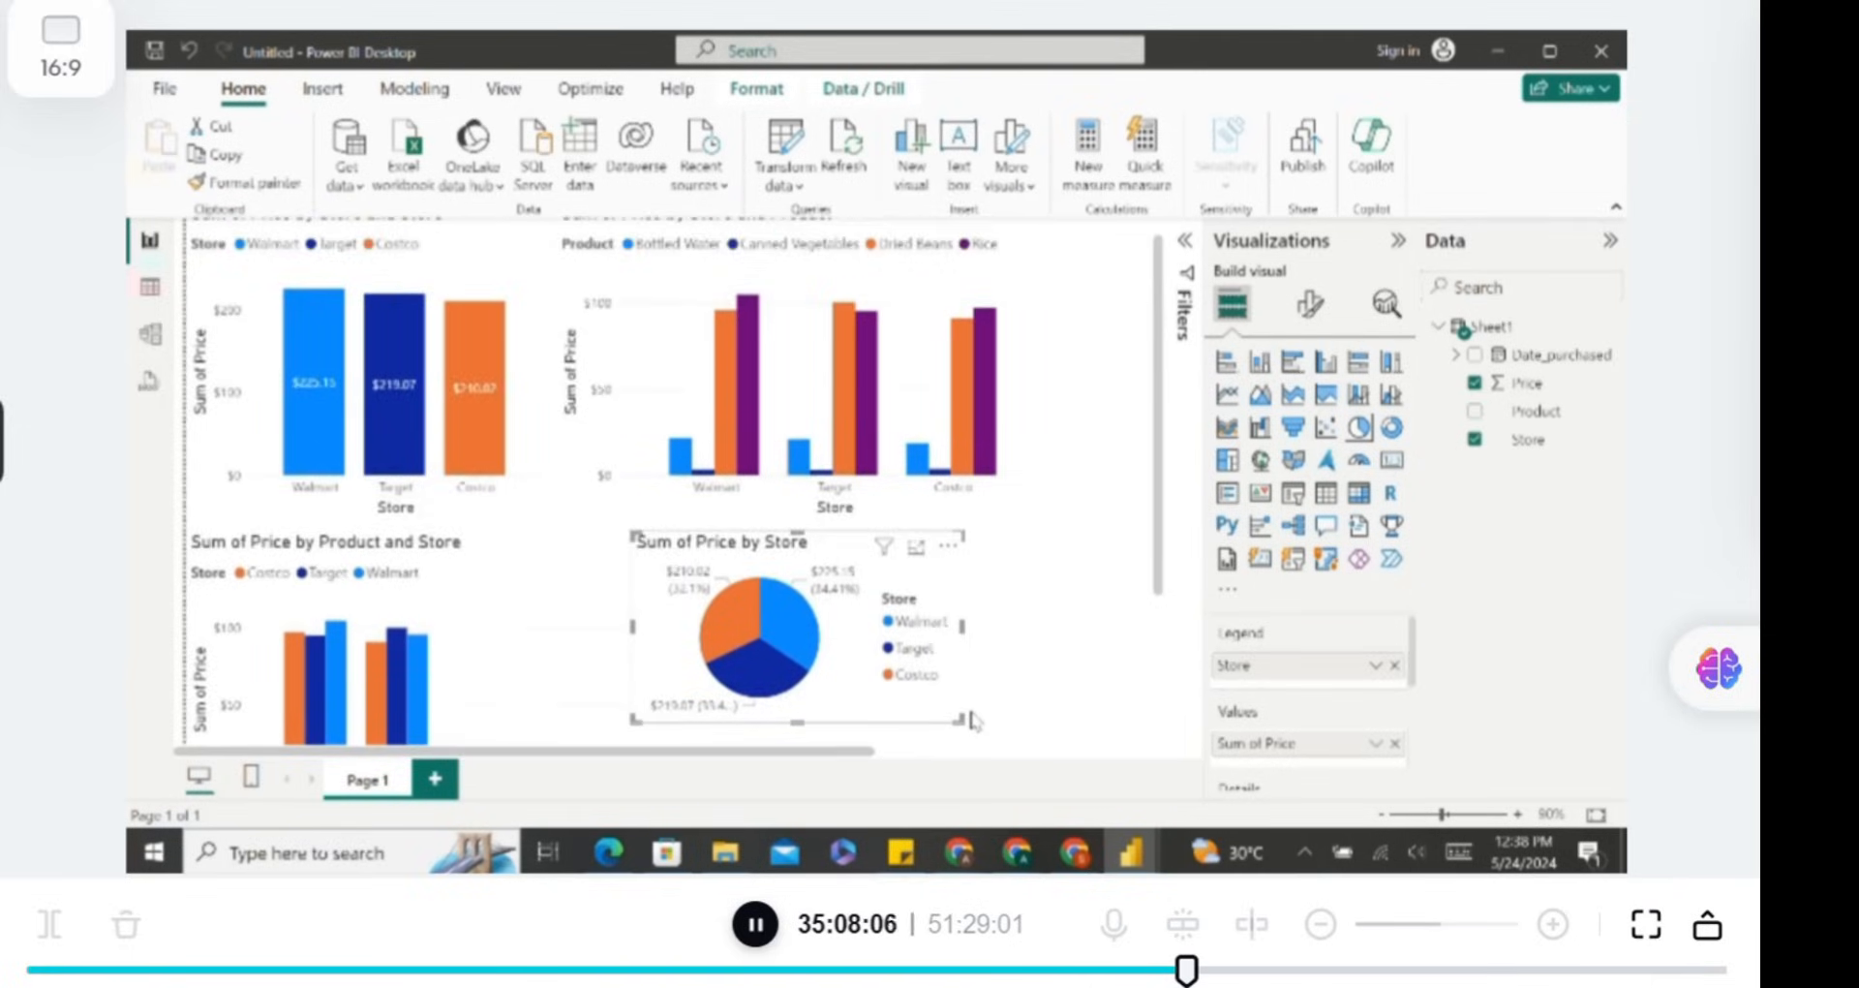
{"action": "scroll", "coordinate": [973, 720], "scroll_direction": "down", "scroll_amount": 2}
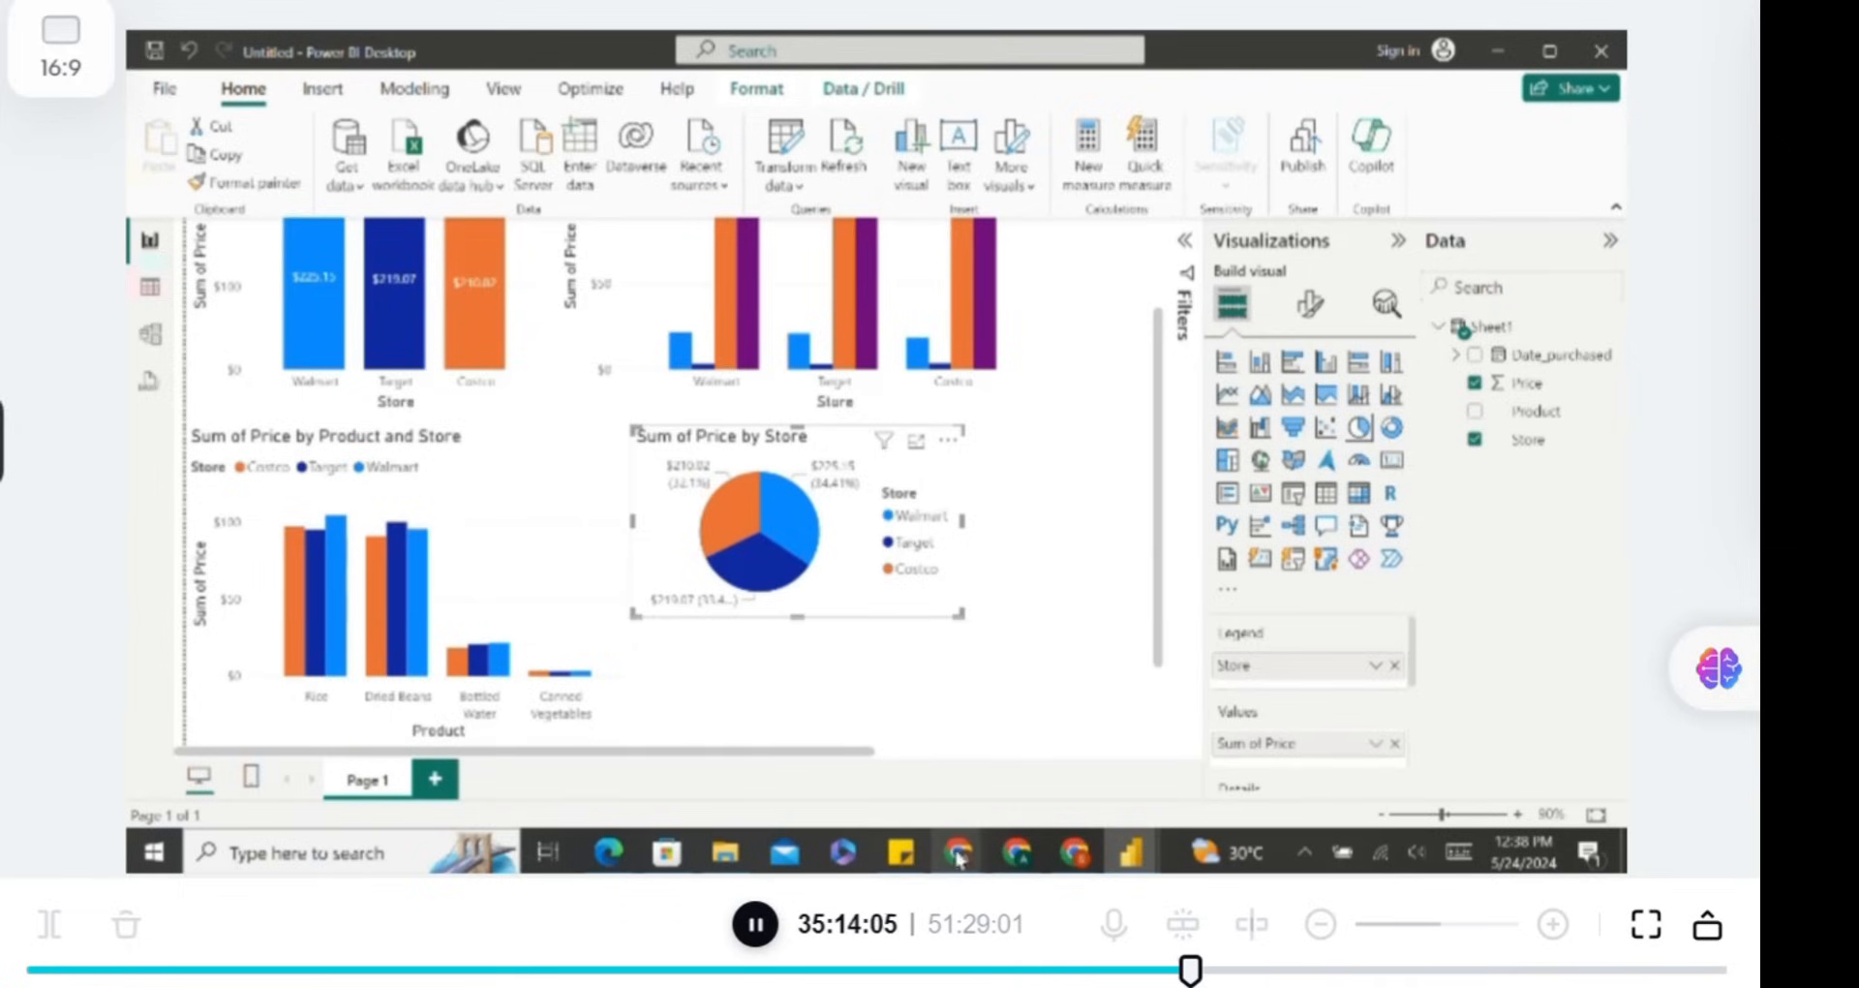
{"action": "mouse_move", "coordinate": [956, 855]}
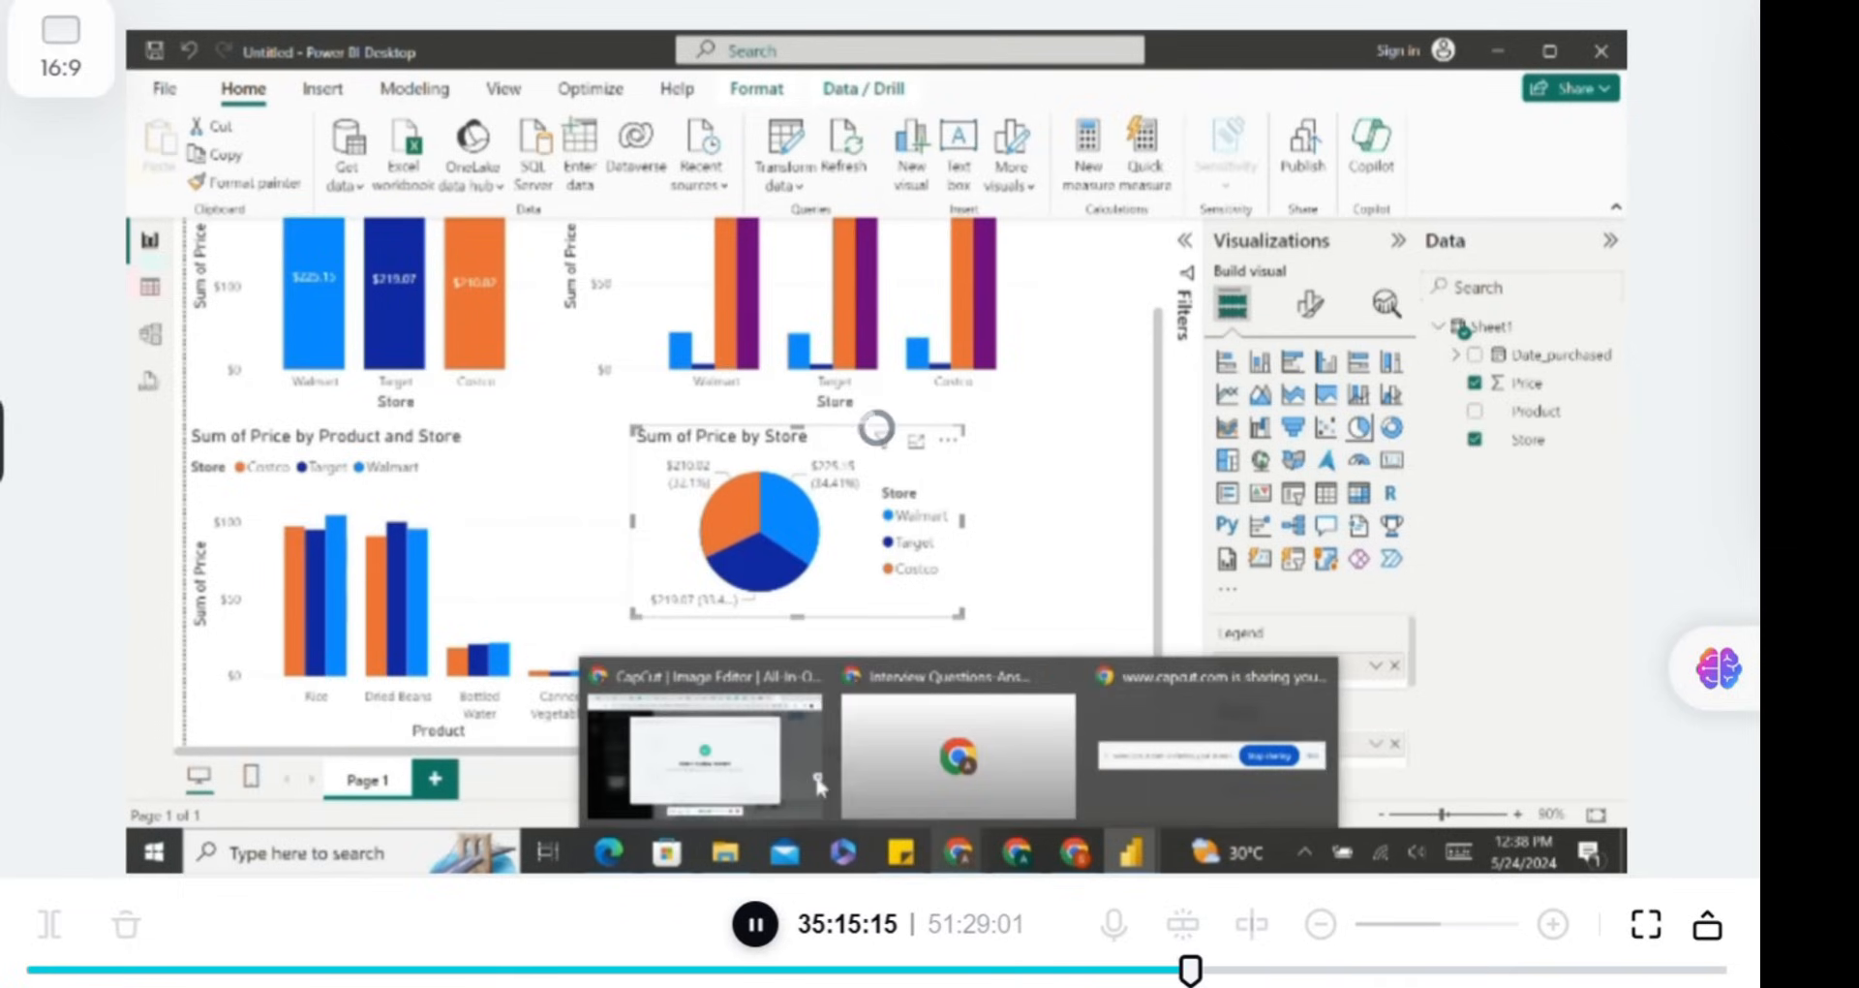
{"action": "left_click", "coordinate": [819, 784]}
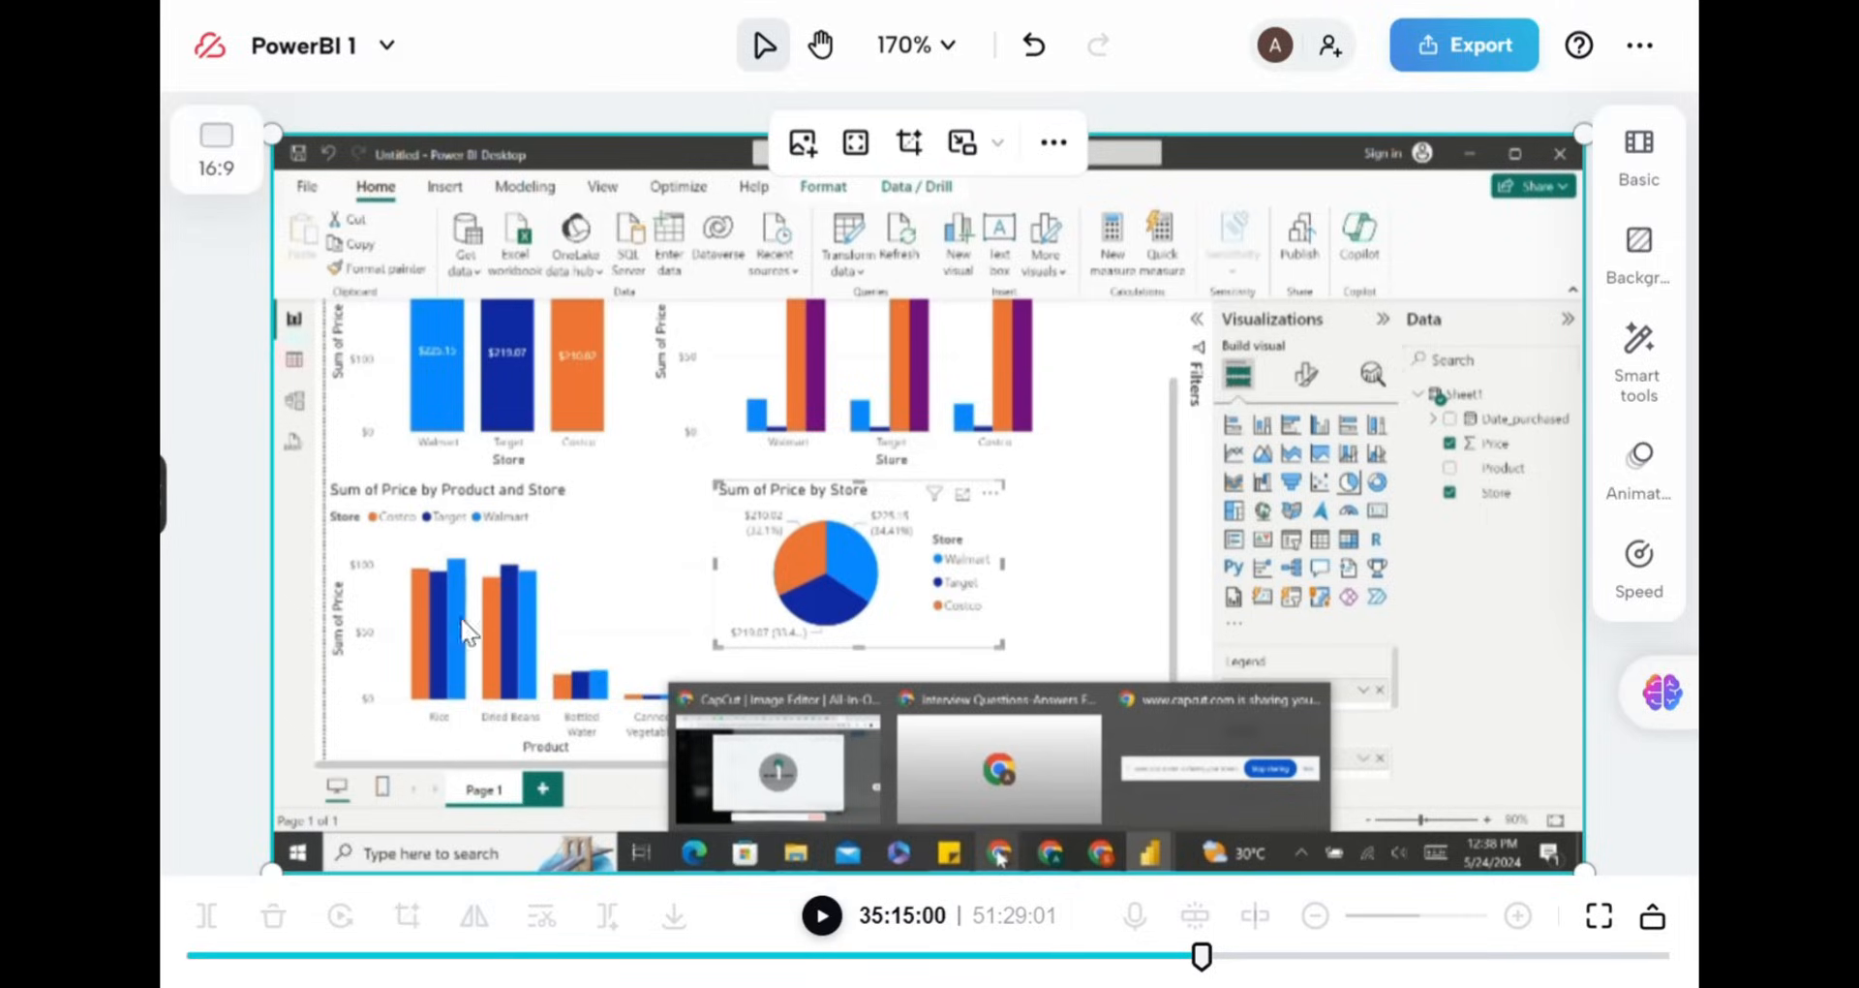
{"action": "left_click", "coordinate": [822, 915]}
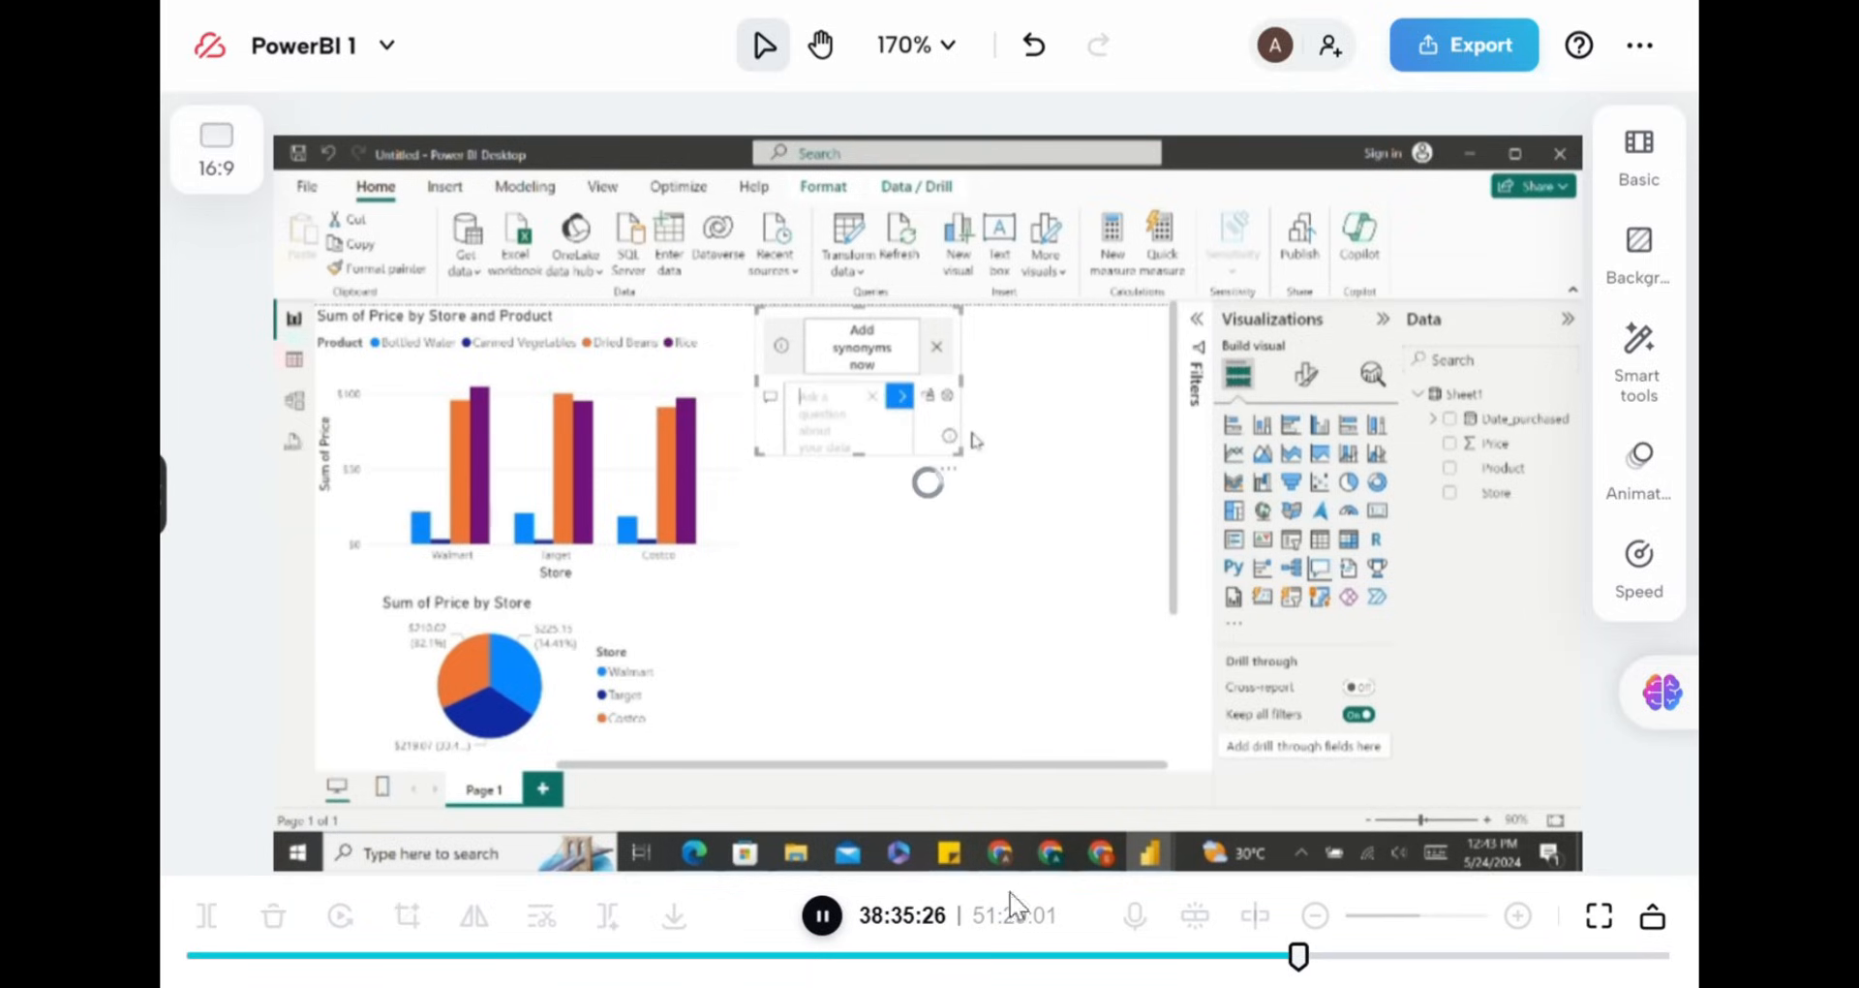
{"action": "left_click", "coordinate": [827, 920]}
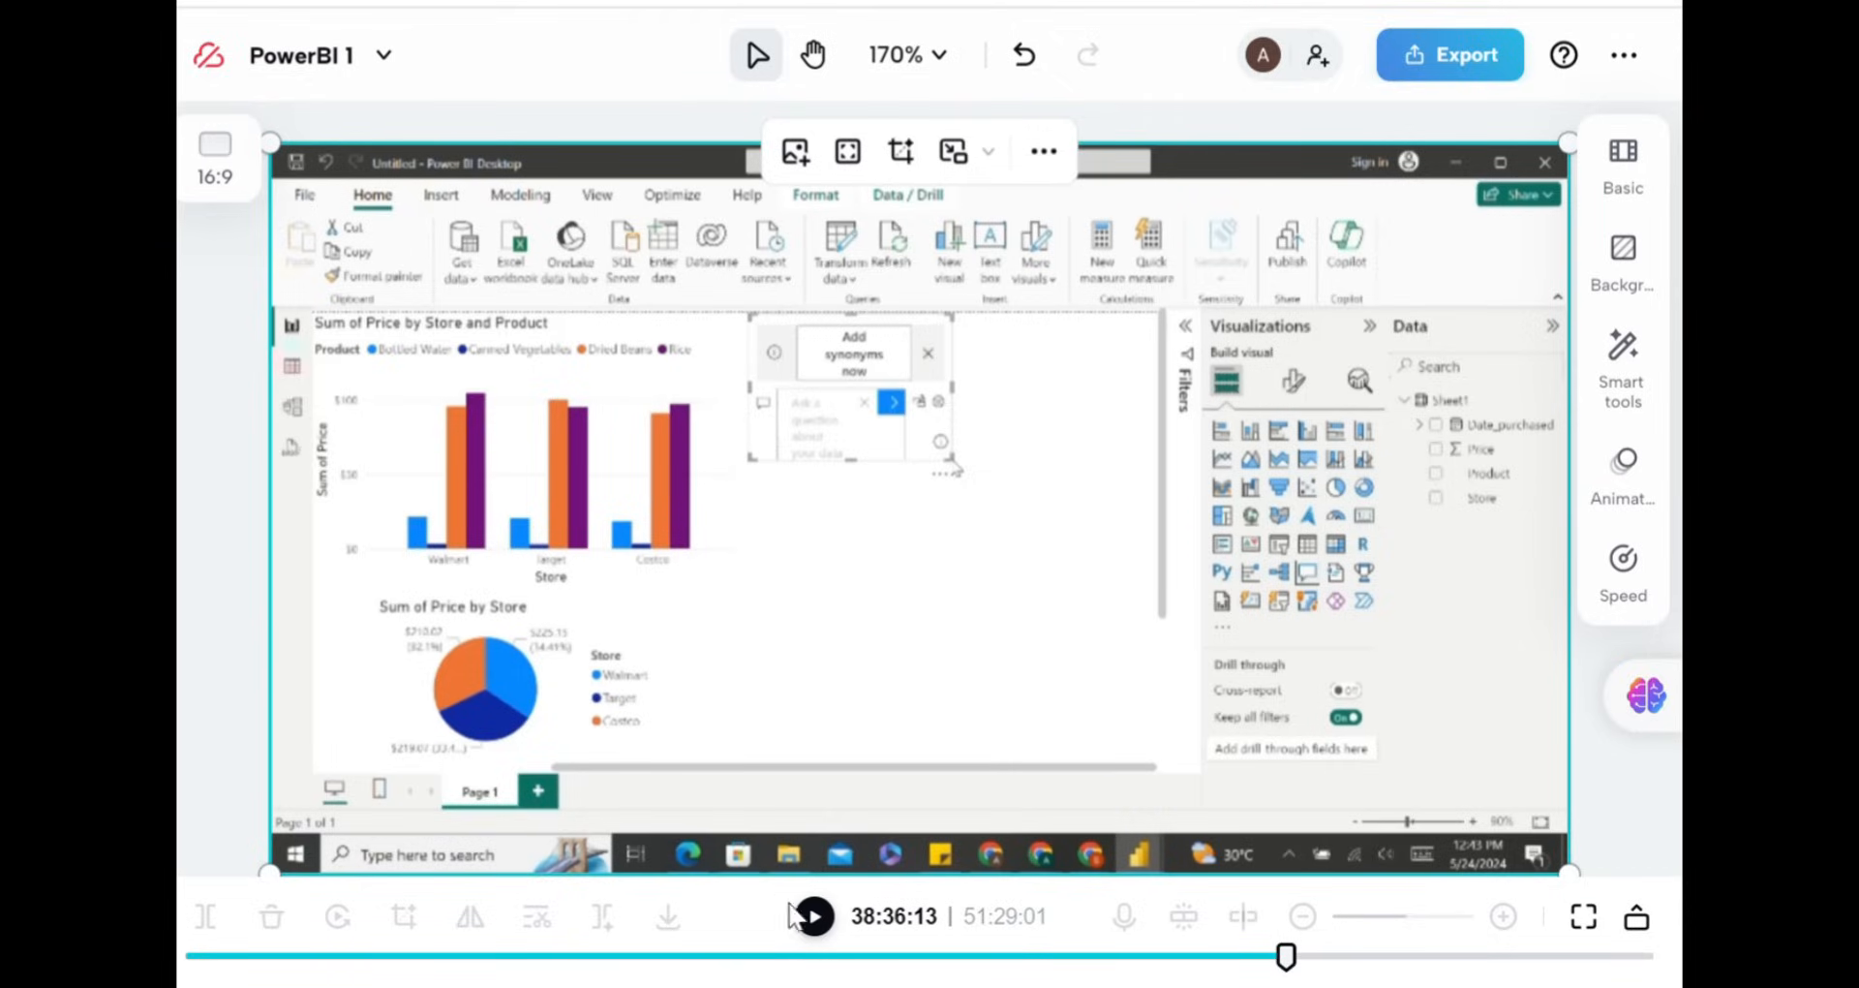
{"action": "left_click", "coordinate": [816, 921]}
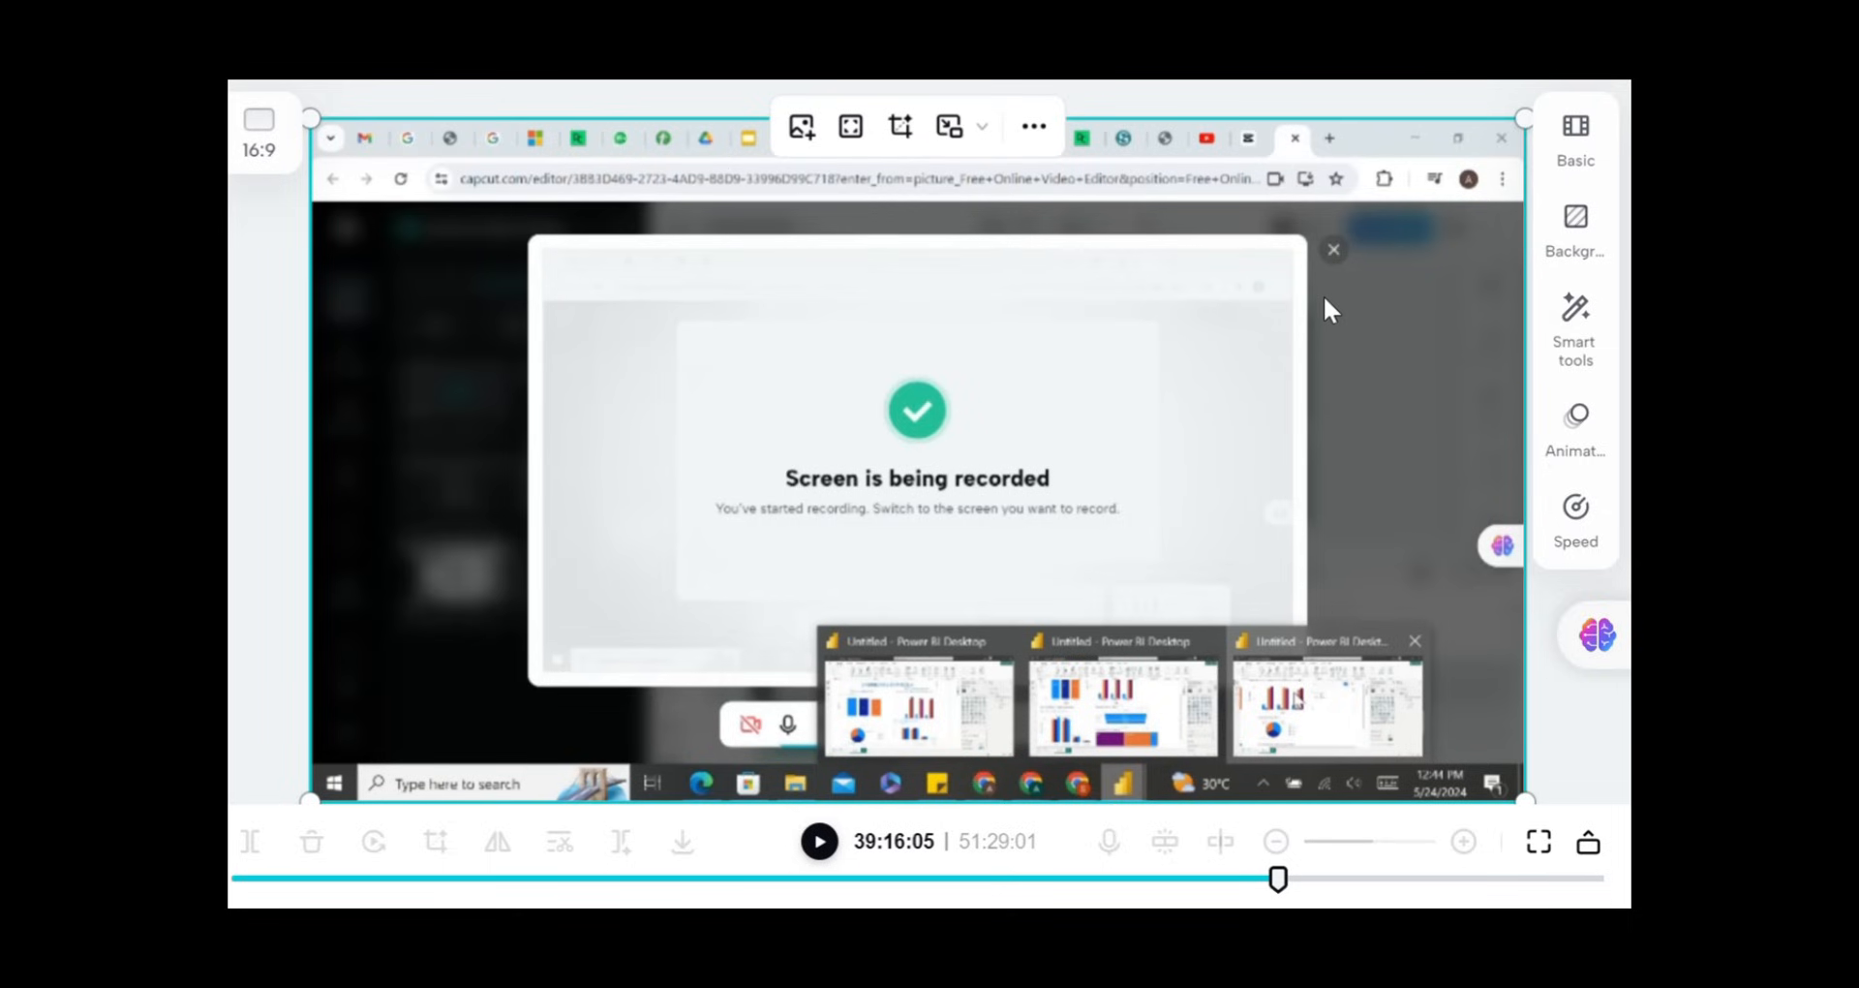
{"action": "left_click", "coordinate": [819, 840]}
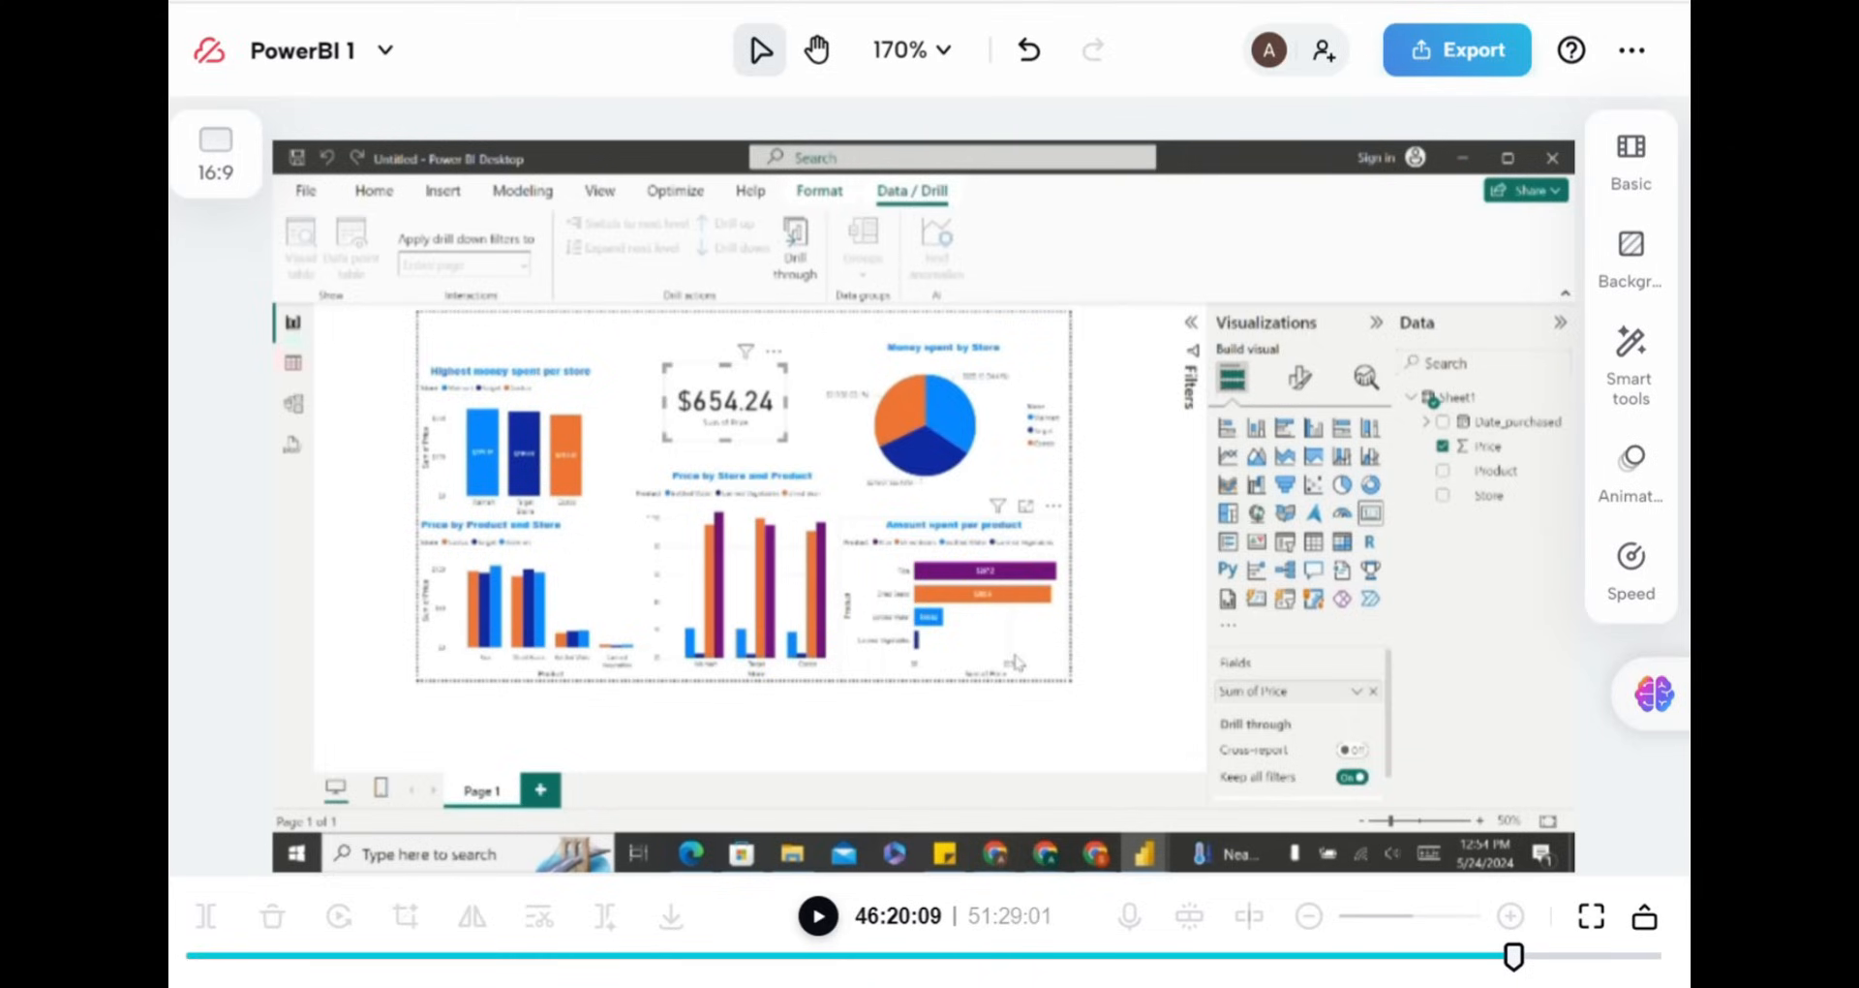
{"action": "left_click", "coordinate": [839, 920]}
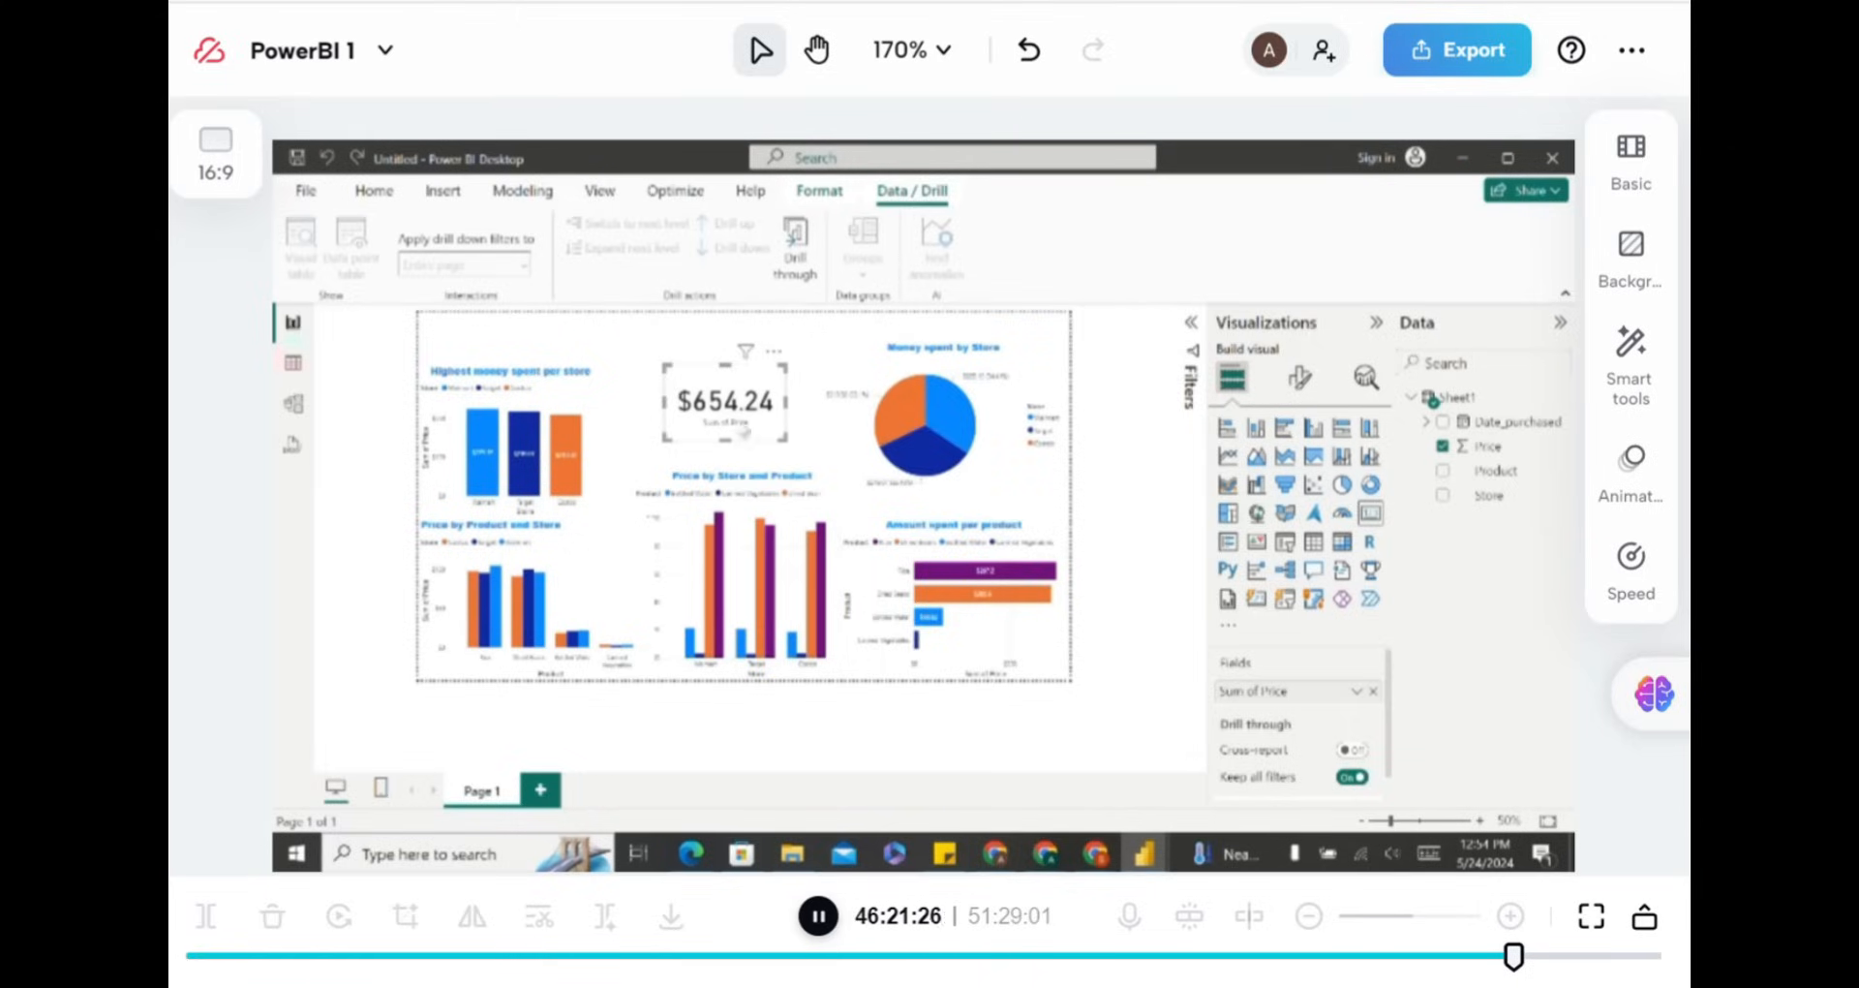